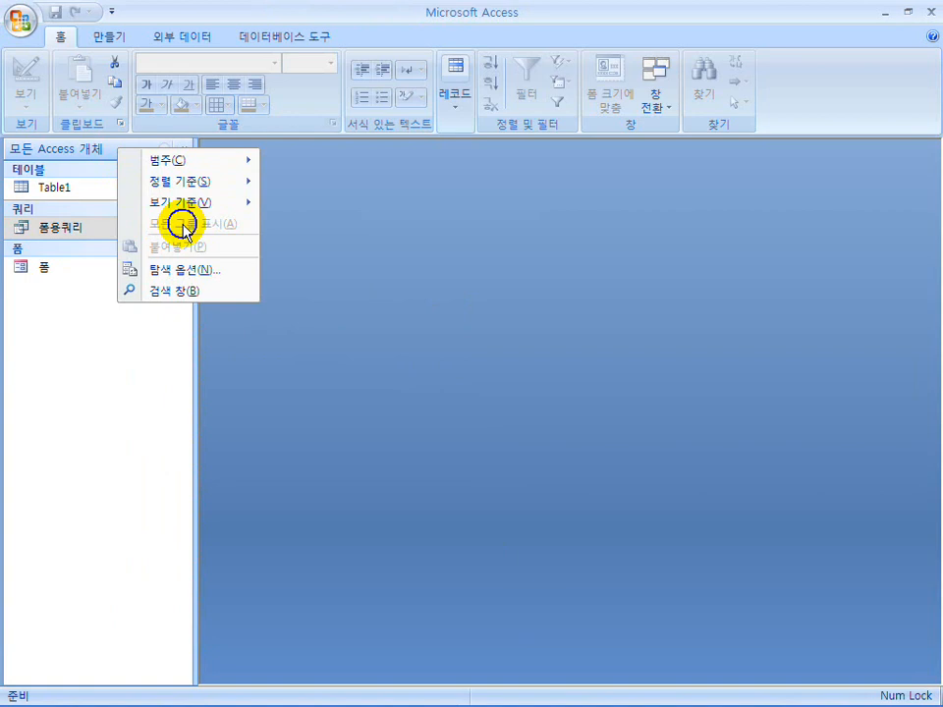
left_click(76, 340)
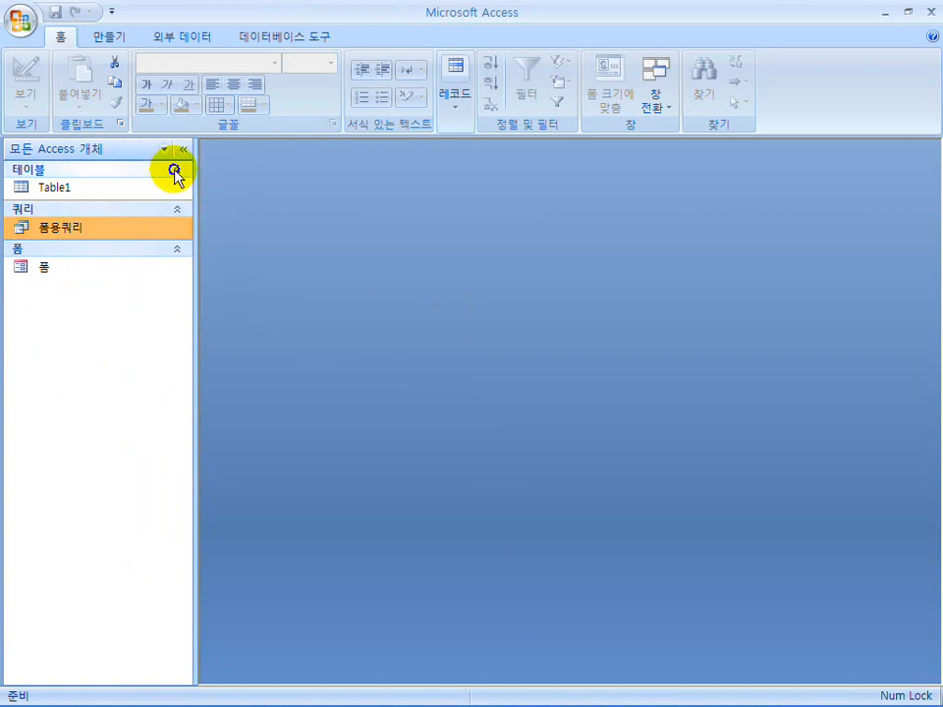
left_click(176, 171)
left_click(177, 187)
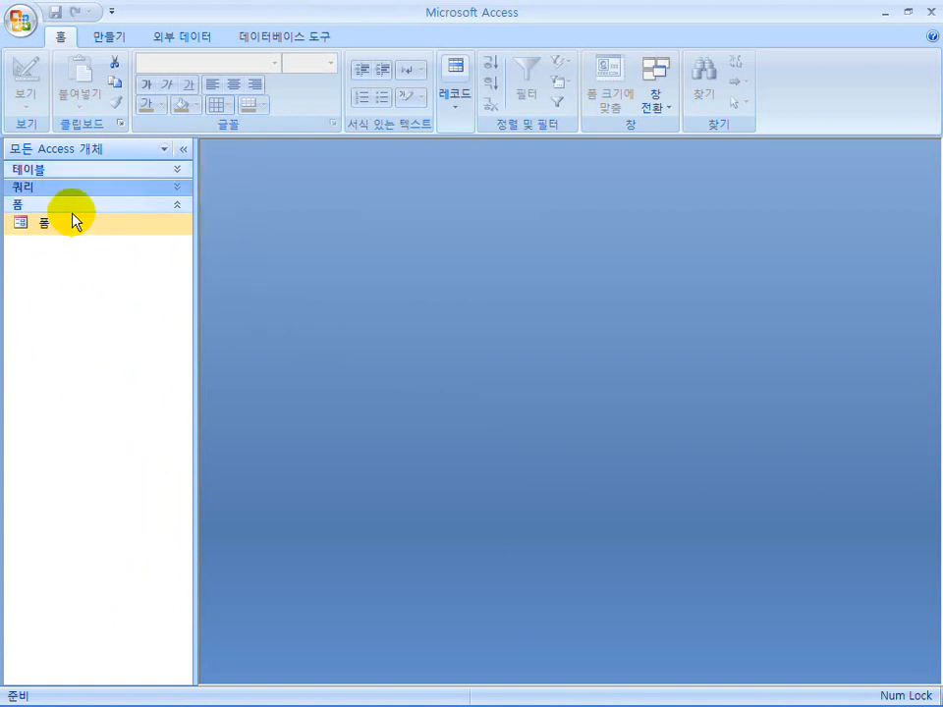
right_click(106, 162)
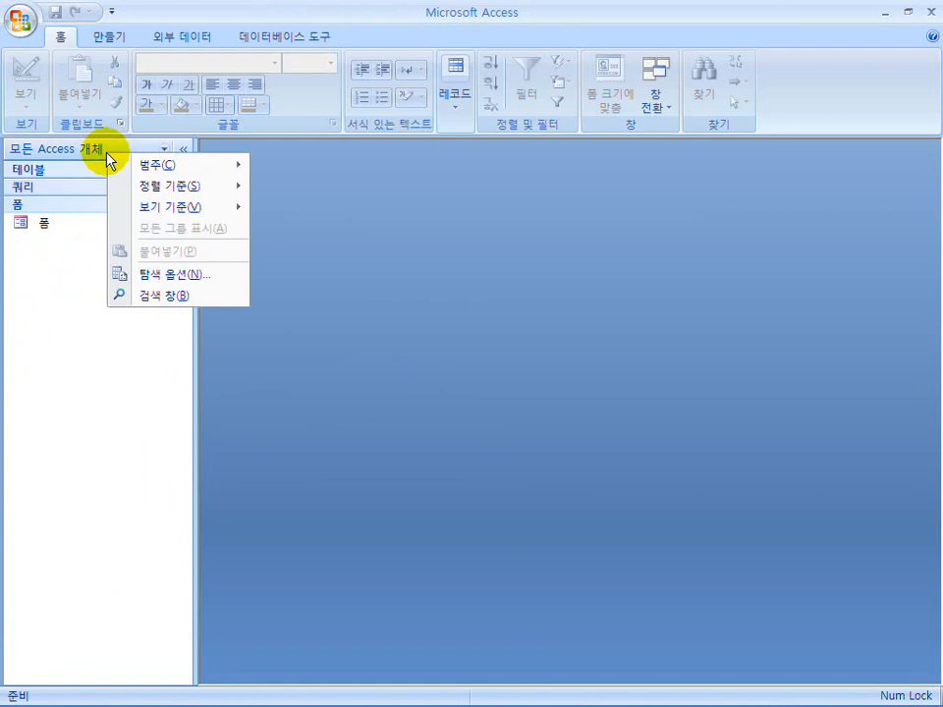
left_click(70, 311)
left_click(176, 186)
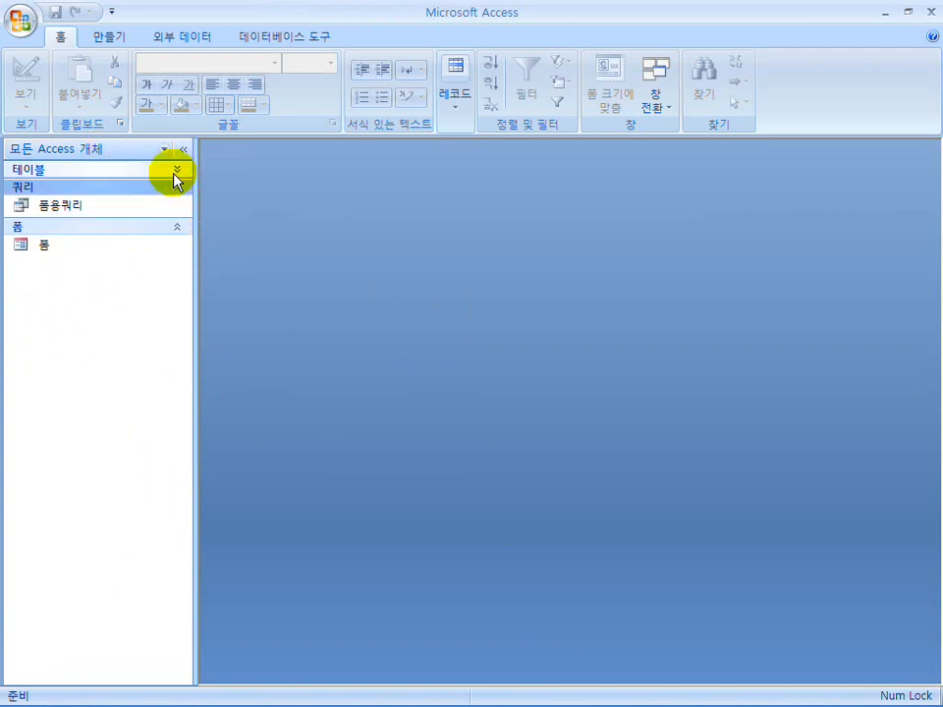
left_click(177, 173)
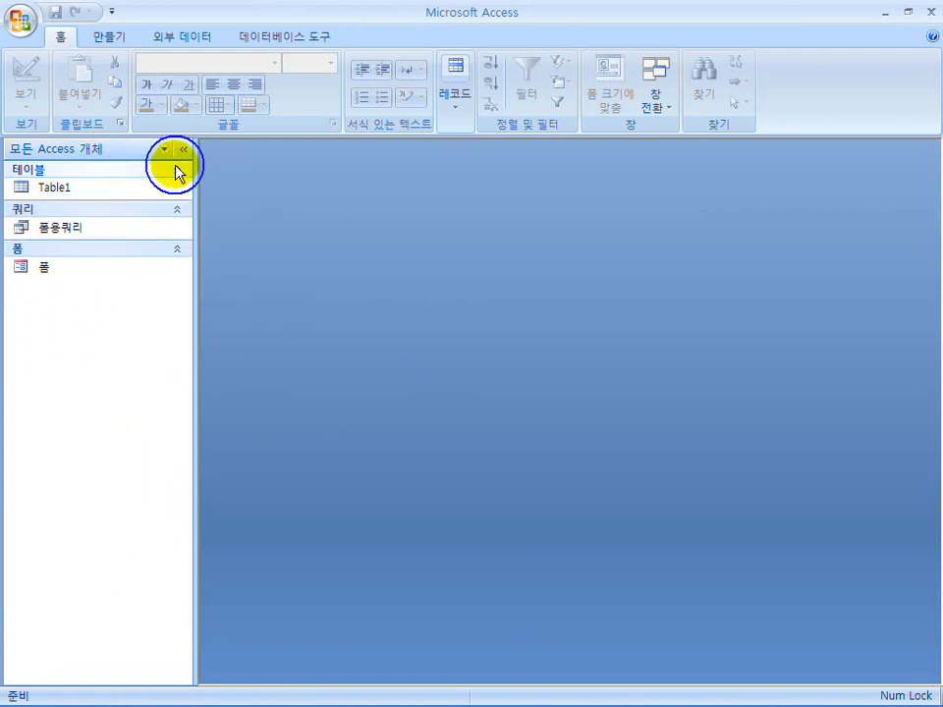
right_click(122, 152)
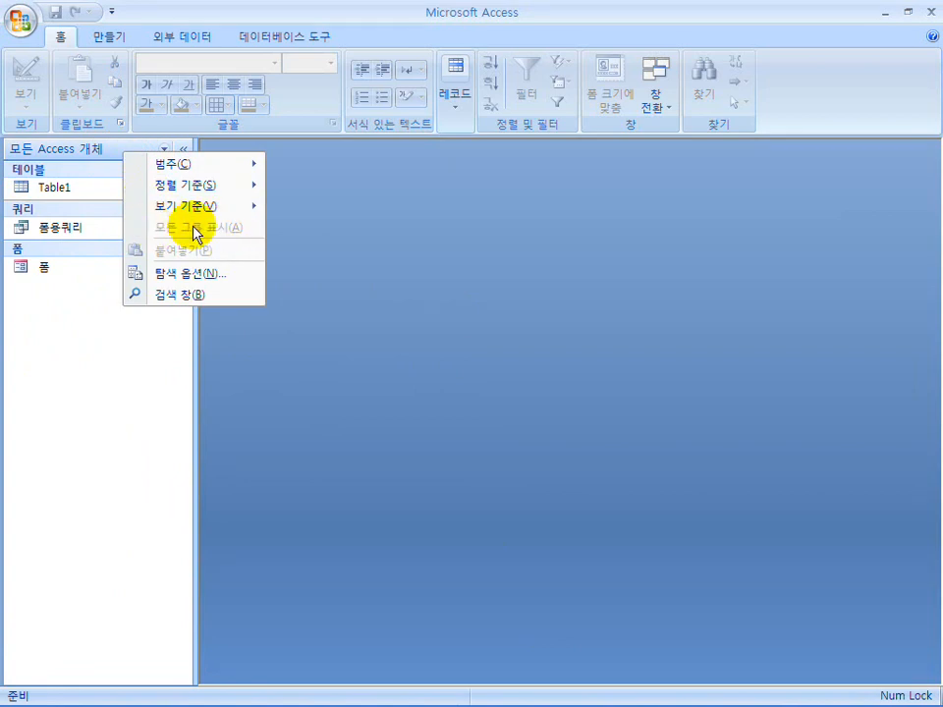
left_click(94, 351)
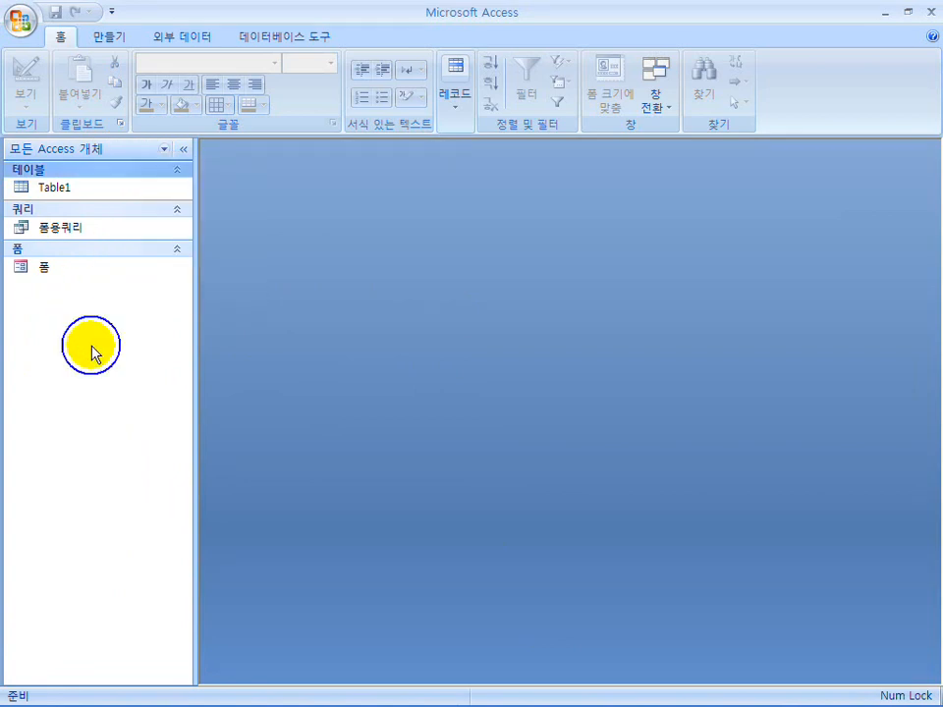
Step: Create a new query in design view with Table1 as its source table
left_click(104, 37)
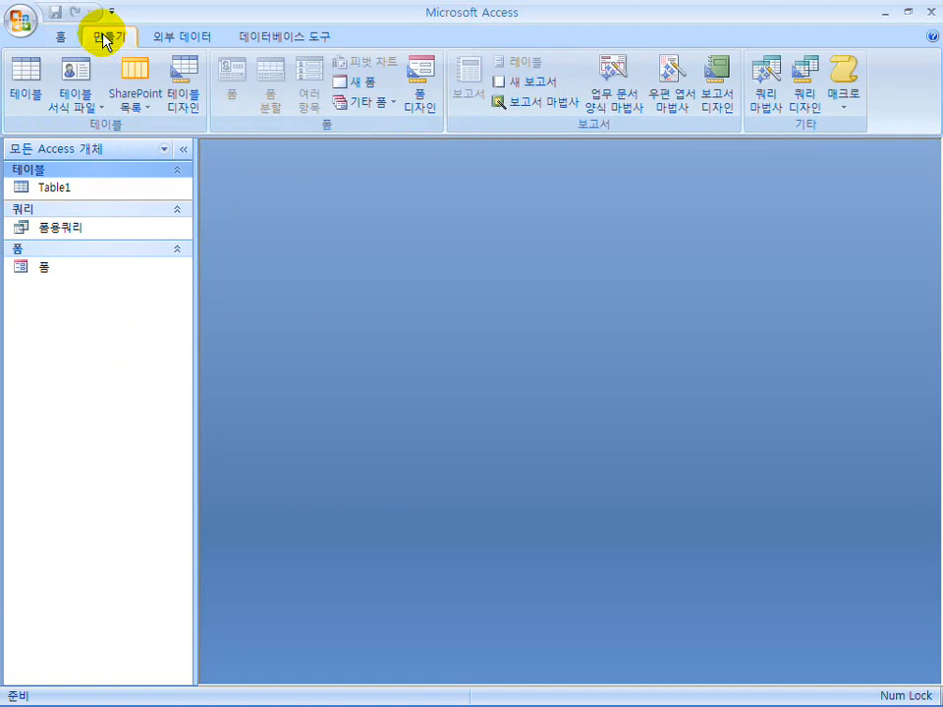
left_click(805, 98)
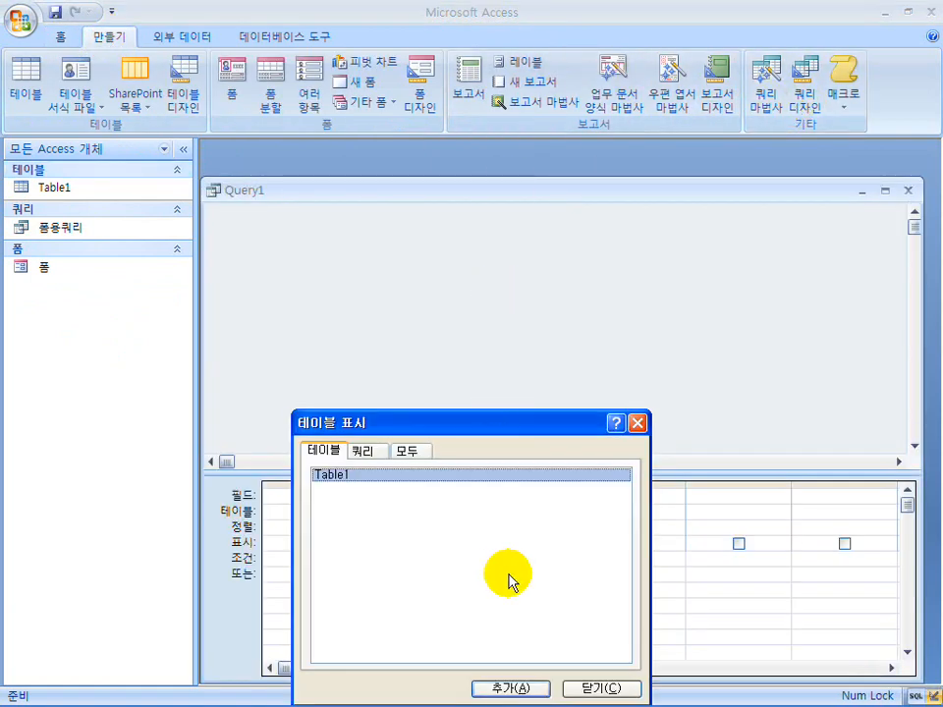
left_click(516, 690)
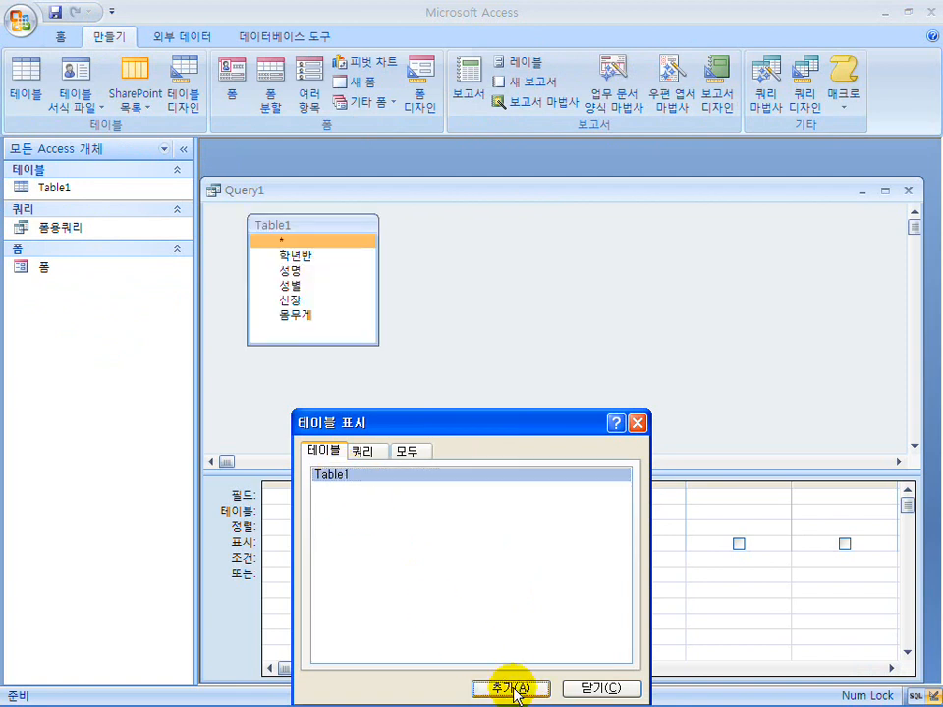
left_click(610, 693)
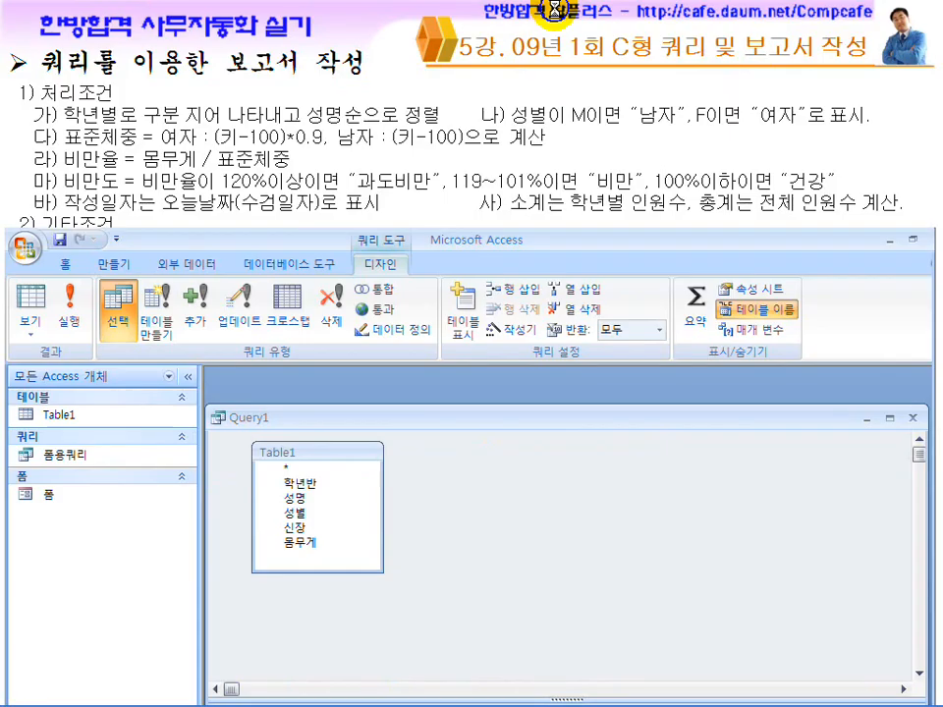
Step: Bring up the 강의용기출문제모음.hwp document behind Access and arrange the query window so its design grid is visible
left_click(458, 695)
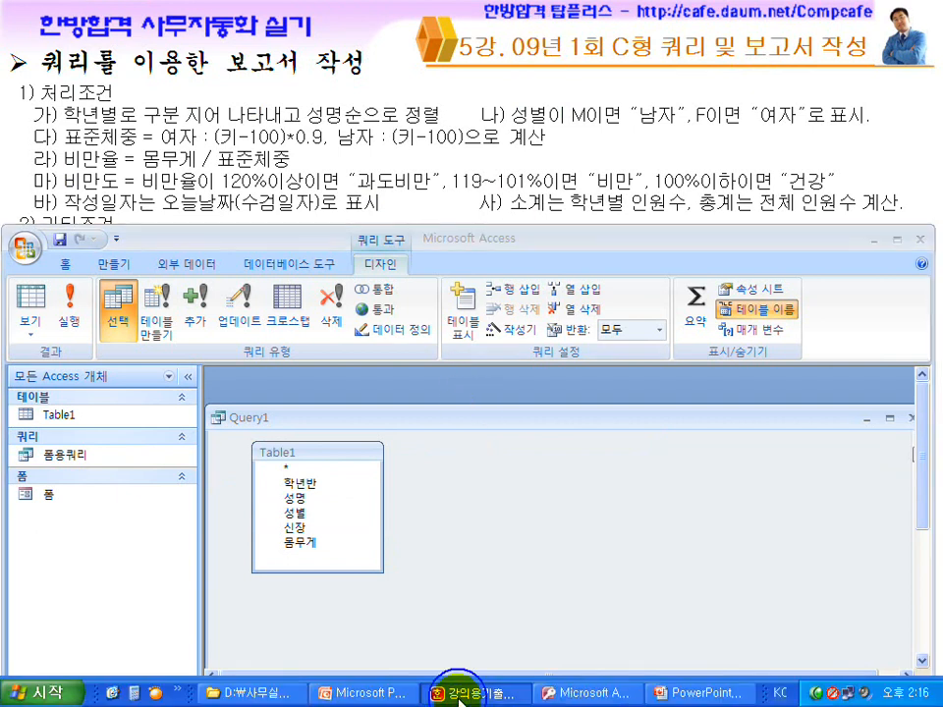
left_click(491, 456)
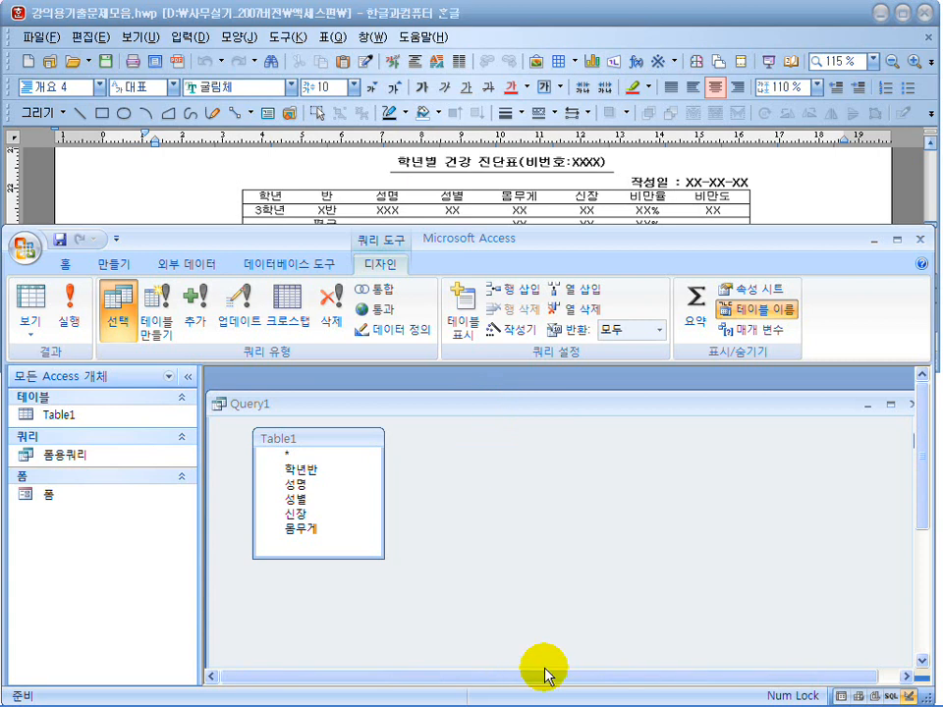
left_click_drag(537, 405, 536, 381)
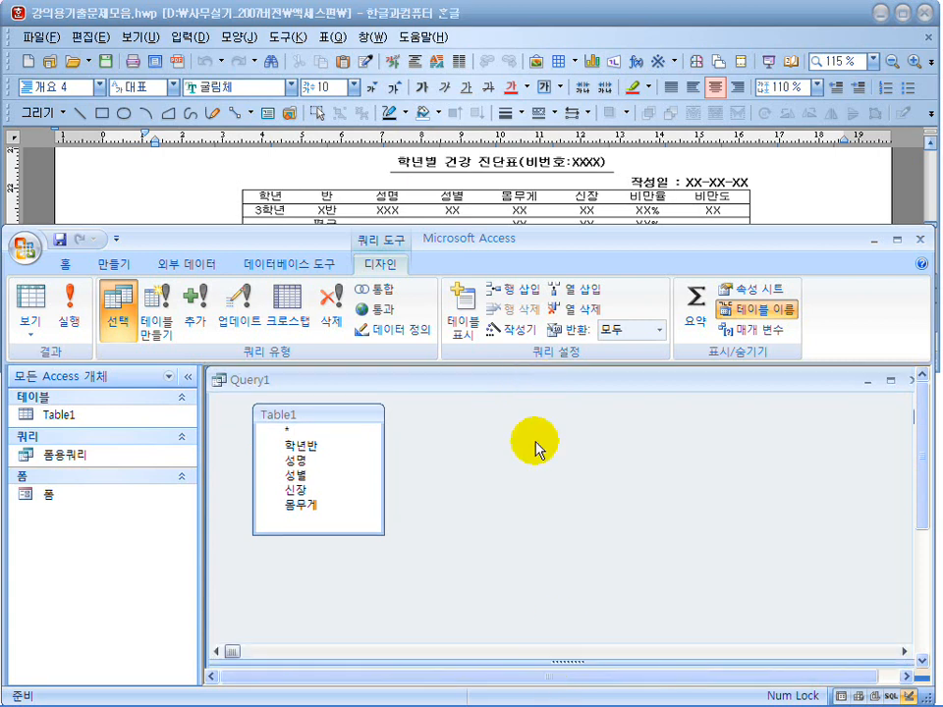
left_click_drag(552, 662, 558, 554)
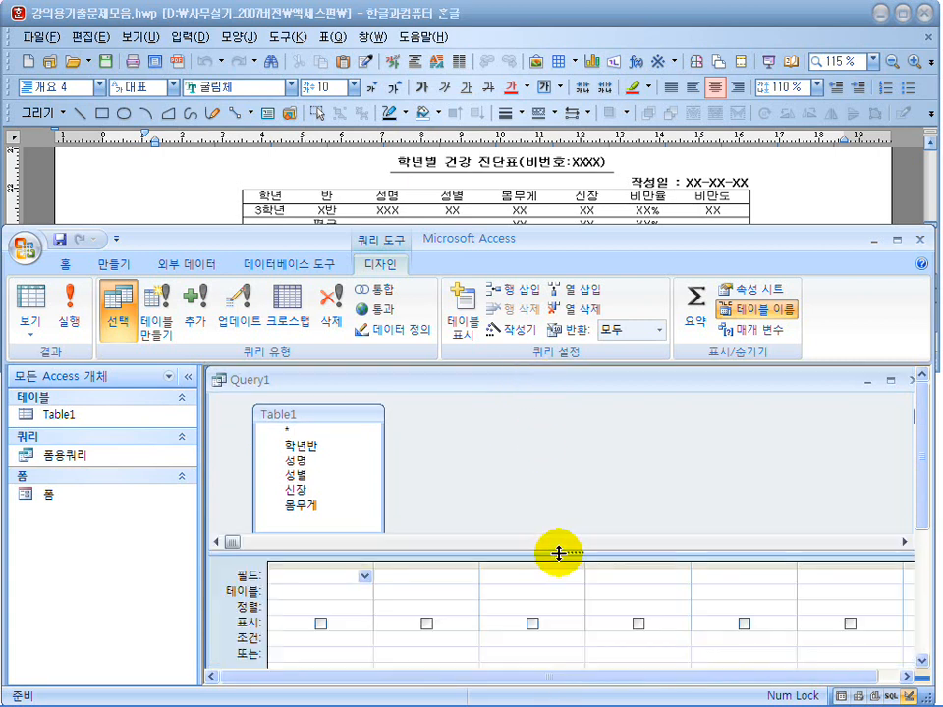
Step: Add the 학년반 field from Table1 to the first column of the query grid
left_click(299, 445)
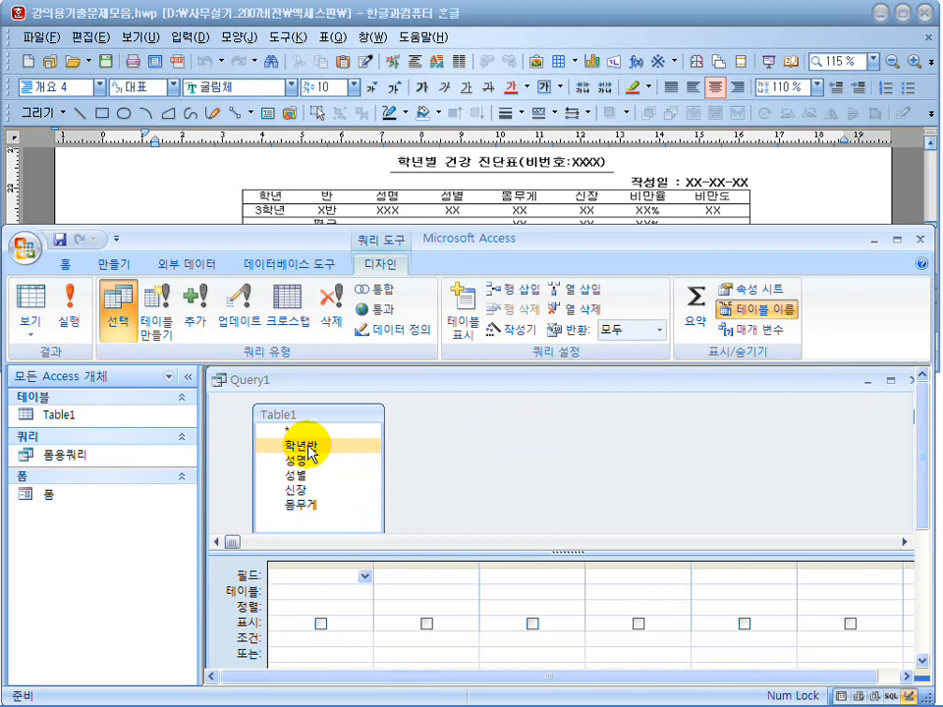
left_click_drag(308, 452, 324, 206)
left_click(333, 461)
double_click(303, 445)
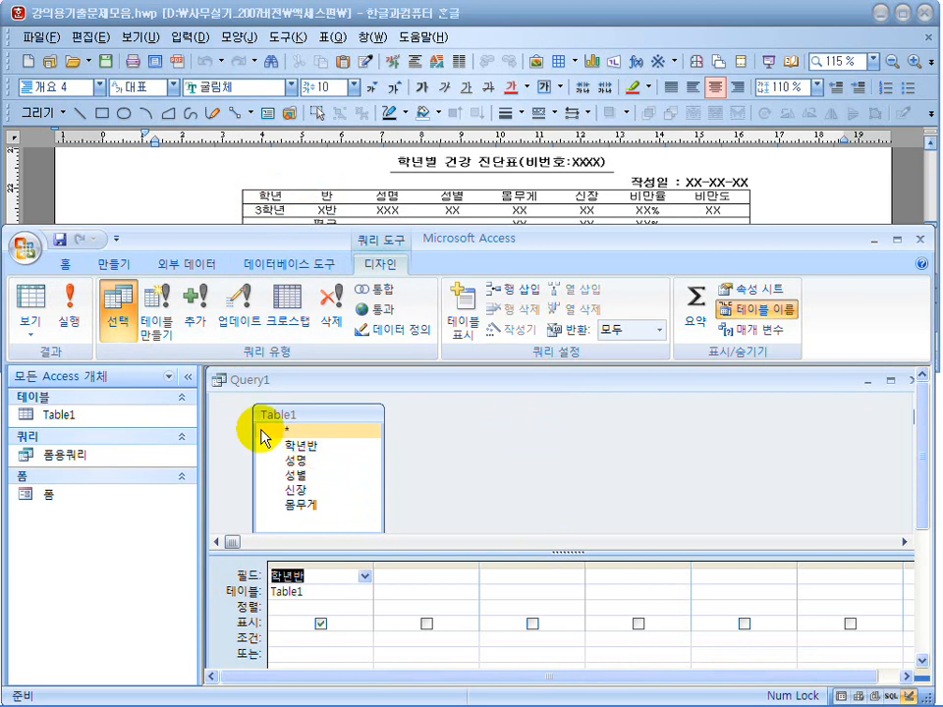
Step: Run the query to examine how the 학년반 values are structured, and return to design view
left_click(80, 304)
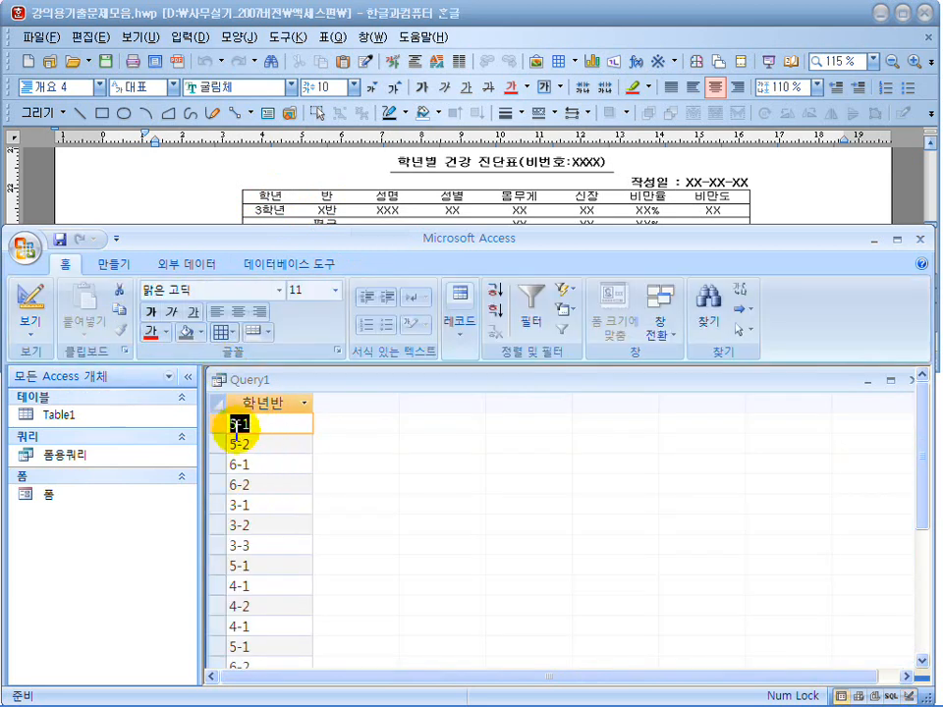
left_click(229, 424)
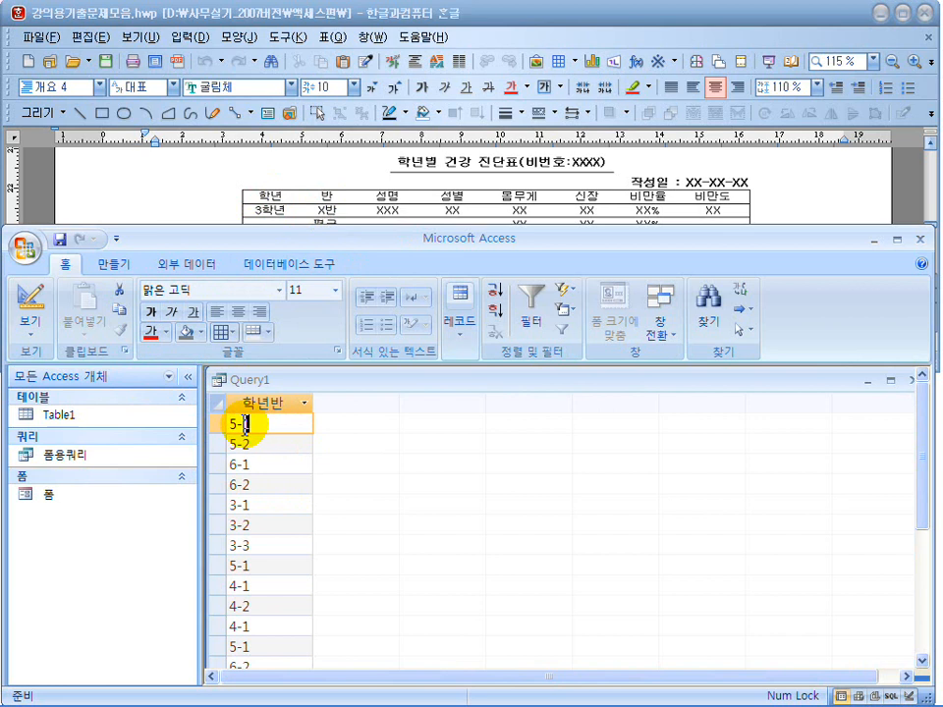
left_click(27, 298)
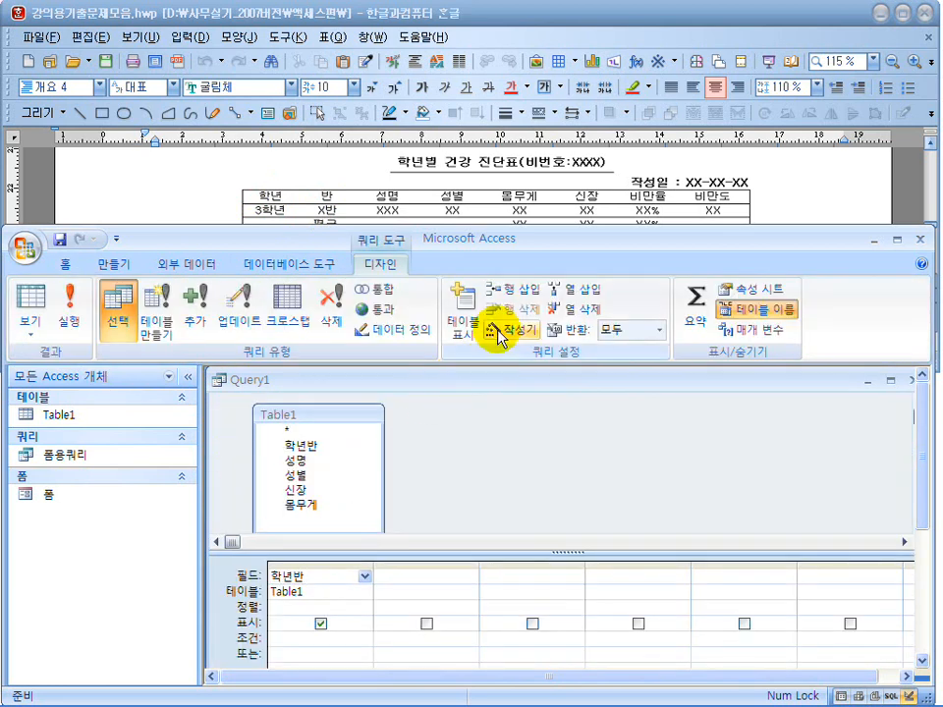
Step: Replace the 학년반 column with the expression 학년:left(학년반,1) using the Expression Builder
left_click(497, 330)
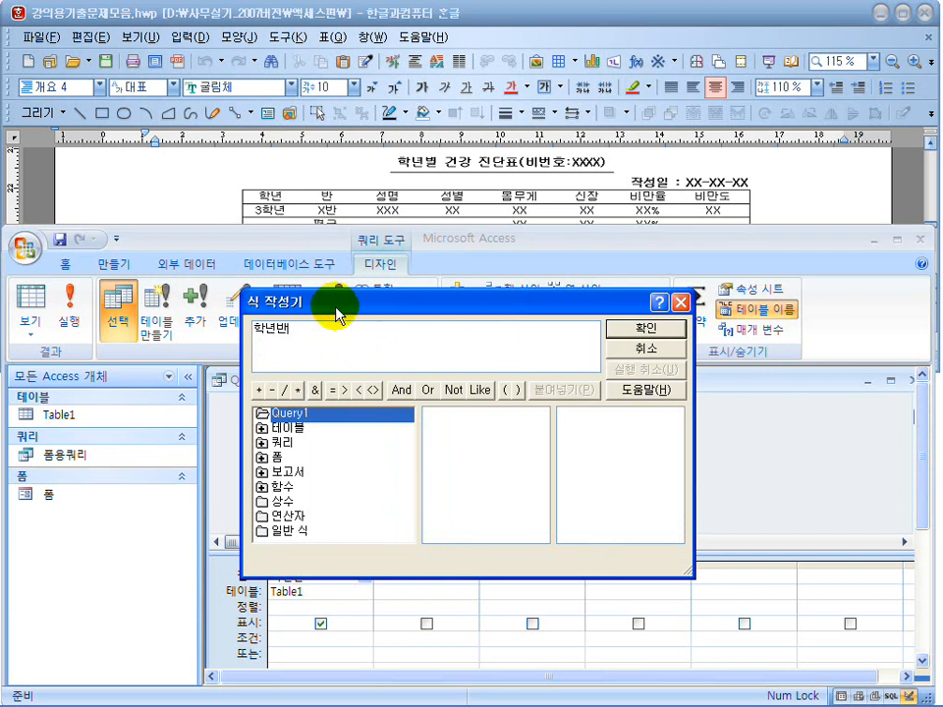
type(":left(")
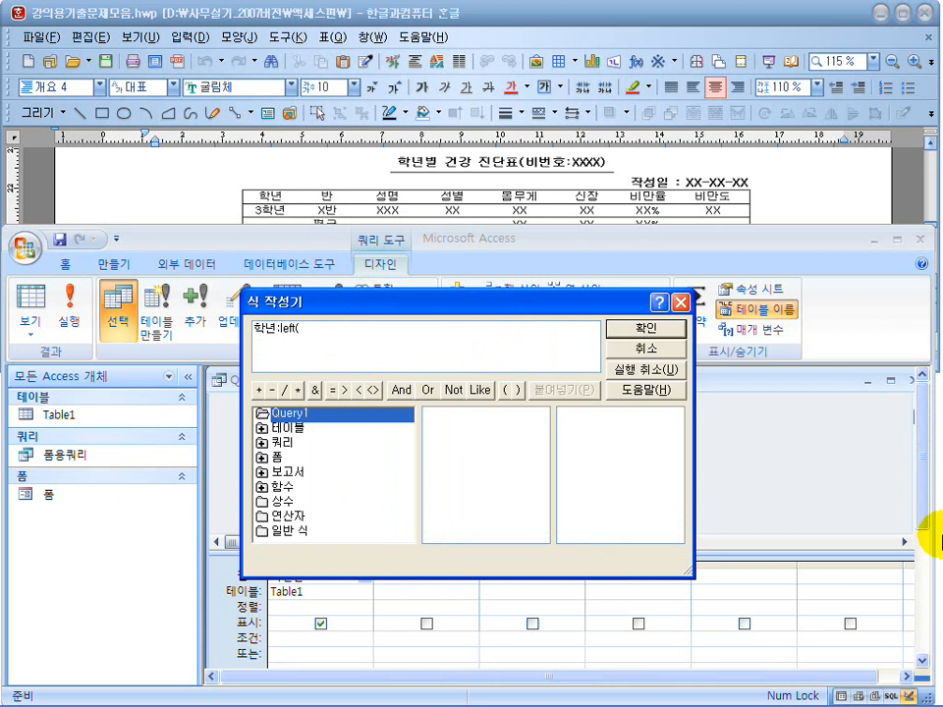
left_click_drag(448, 301, 590, 289)
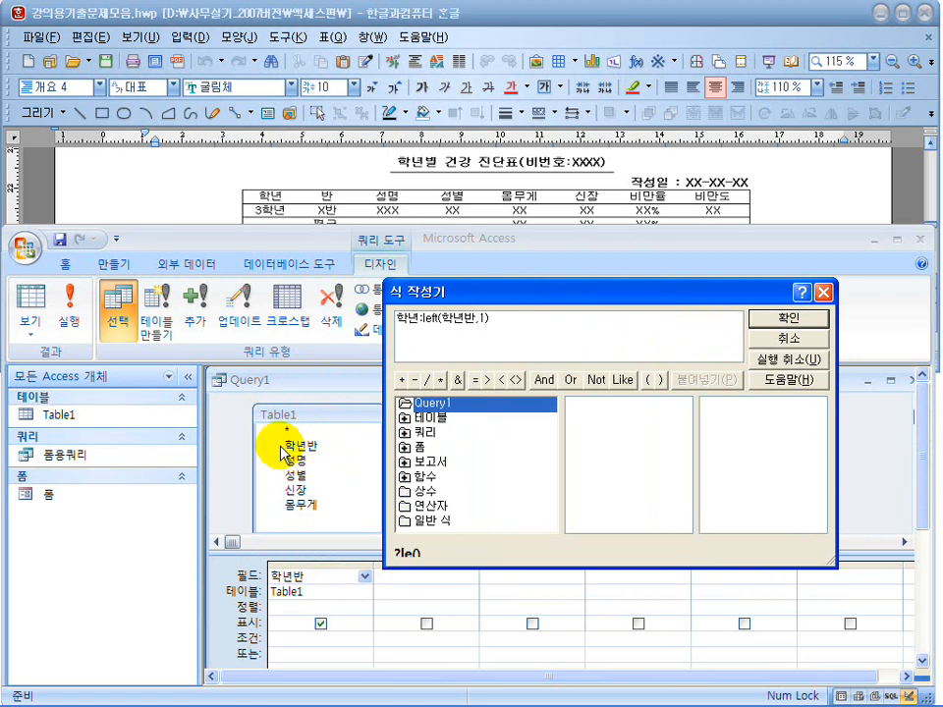
left_click_drag(282, 448, 283, 447)
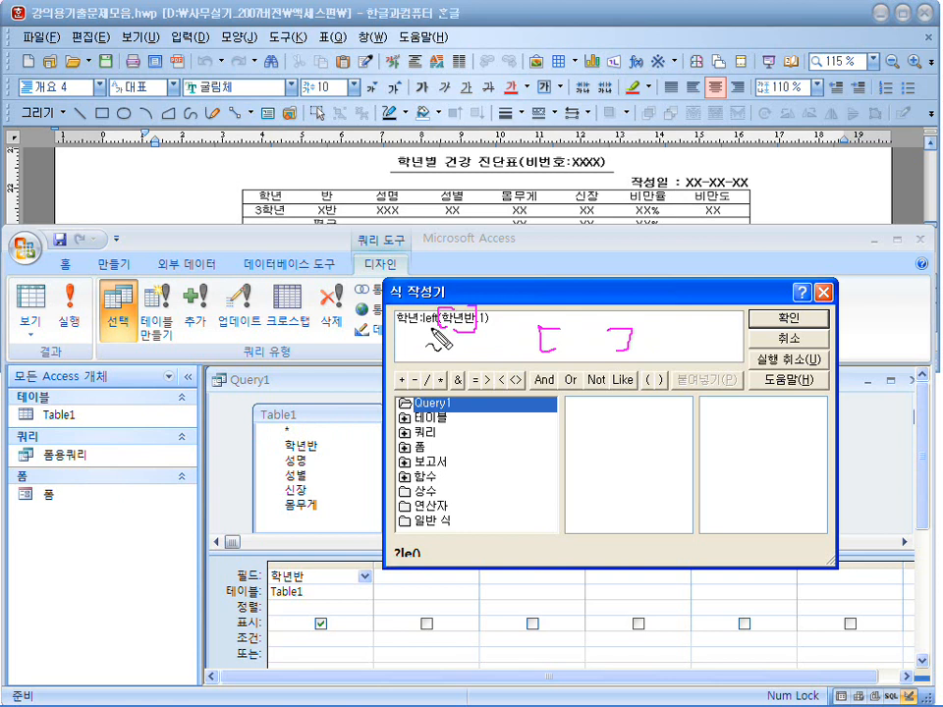
key("Escape")
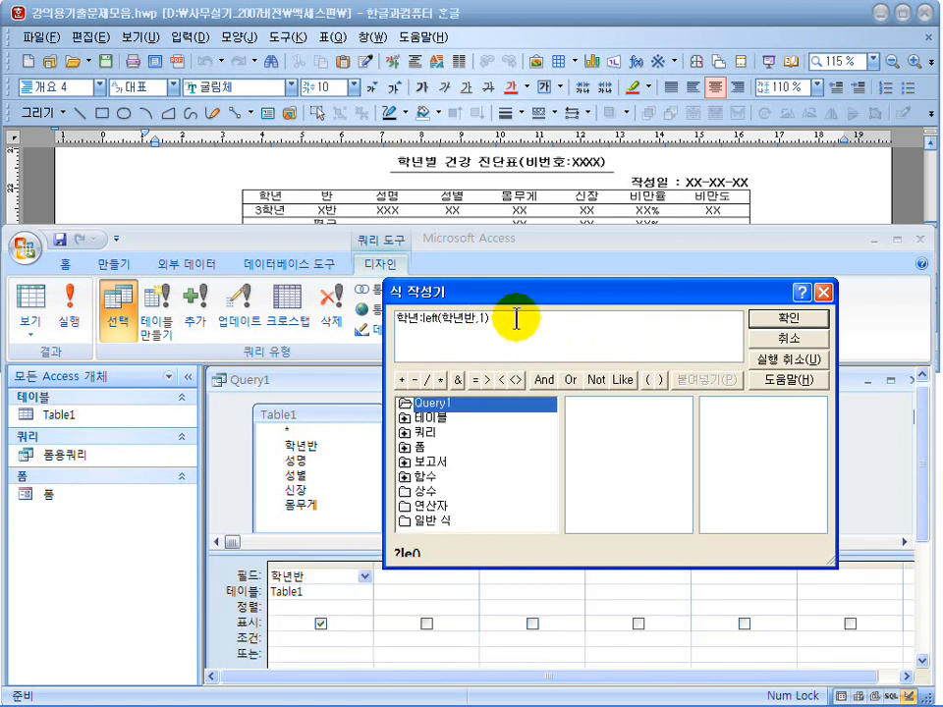
left_click(773, 321)
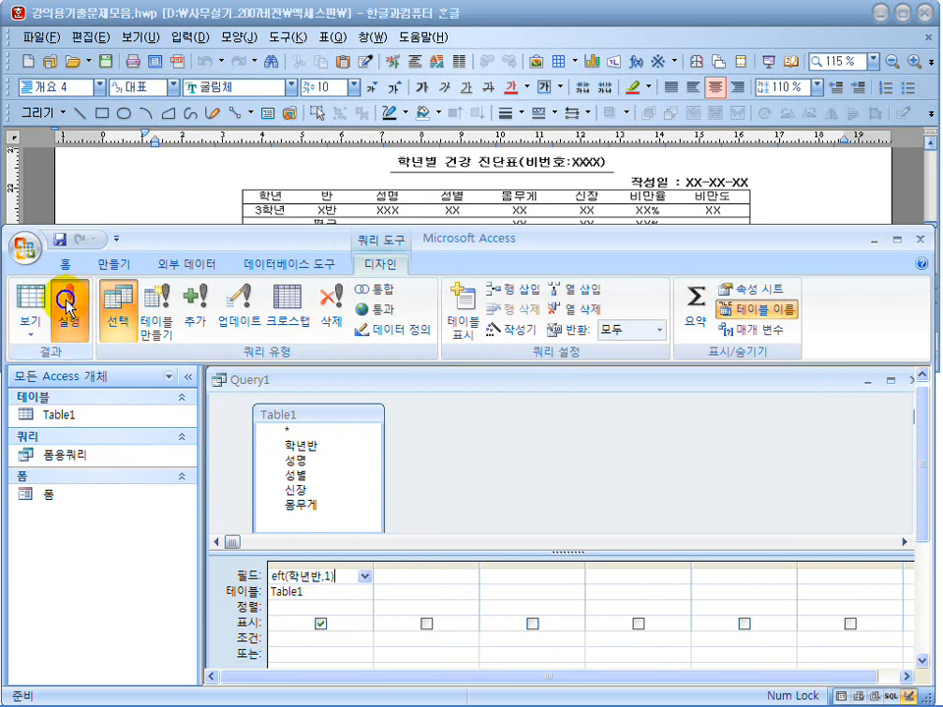
Step: Run the query to check the extracted 학년 values against the report form, and return to design view
left_click(68, 310)
left_click(248, 423)
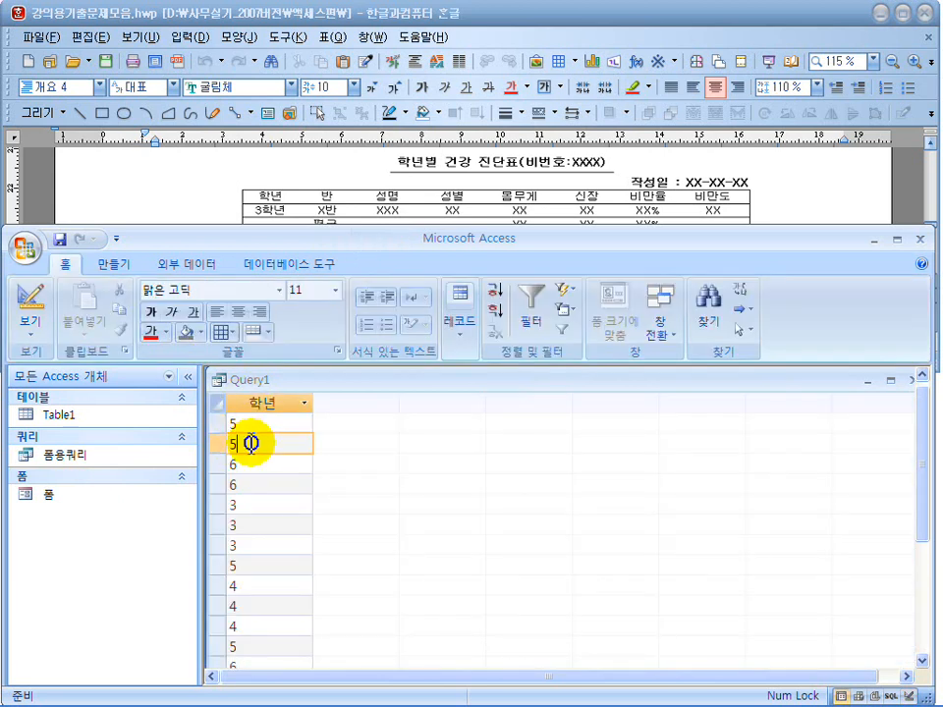
left_click(253, 460)
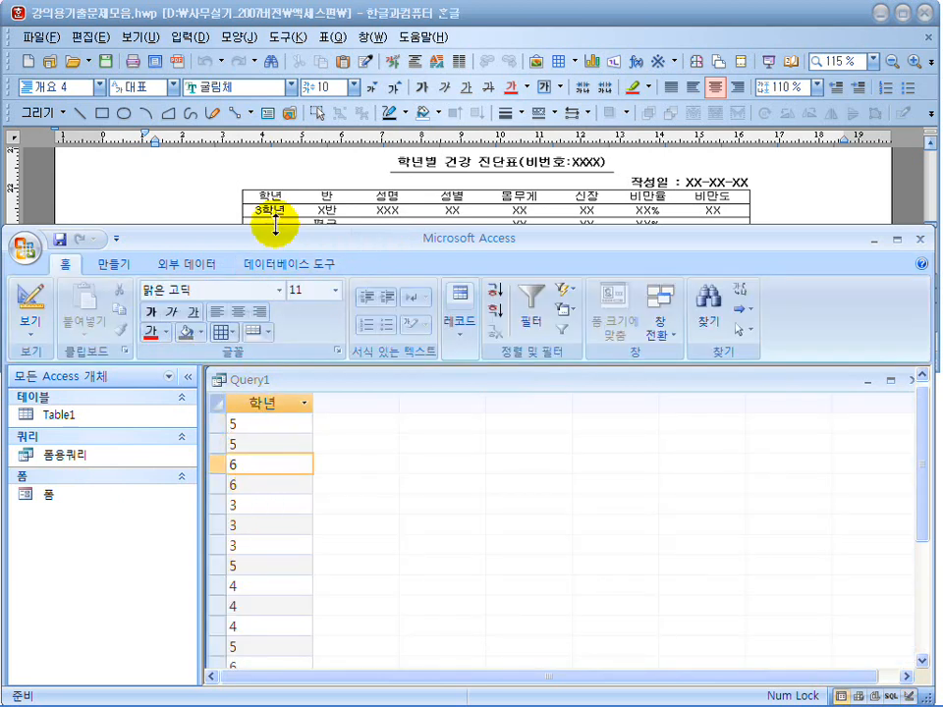
left_click(33, 311)
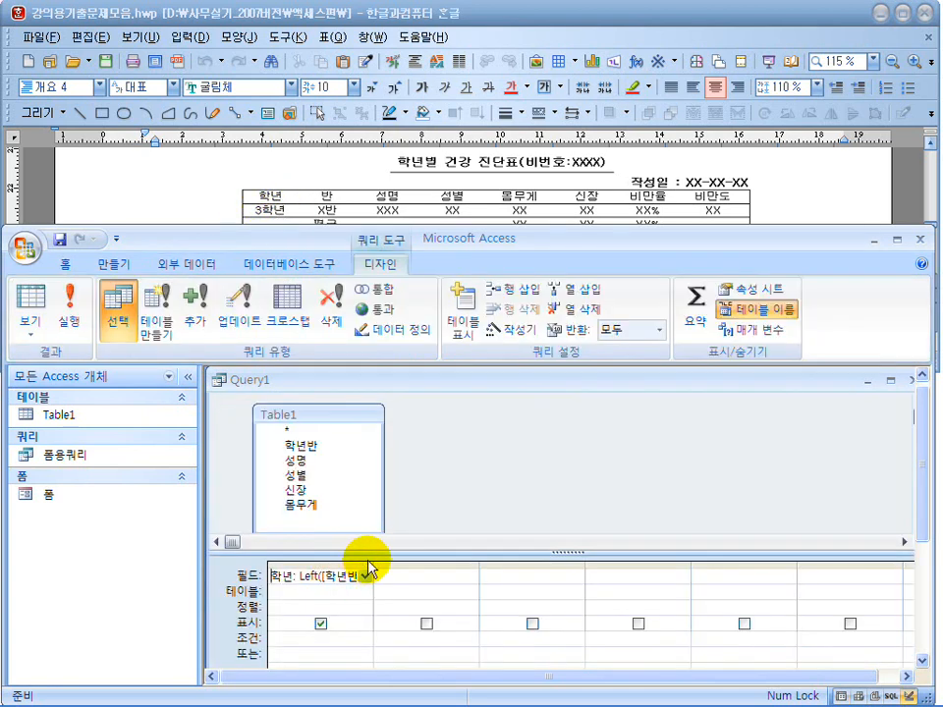
Step: Extend the 학년 expression to Left([학년반],1)&"학년" and check it by running the query
left_click(507, 329)
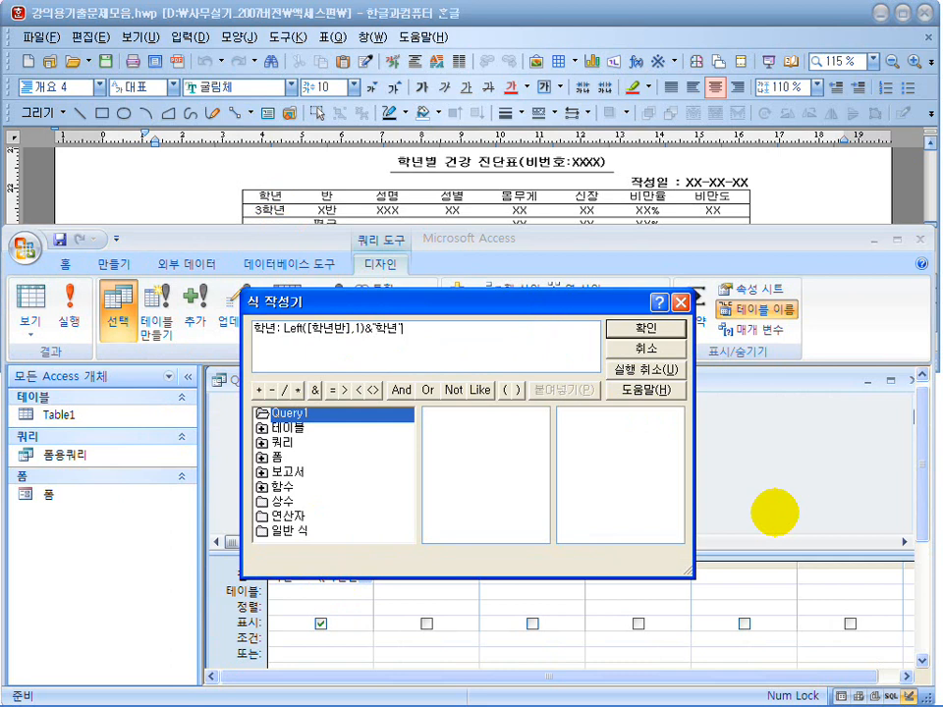
left_click(650, 329)
left_click(68, 304)
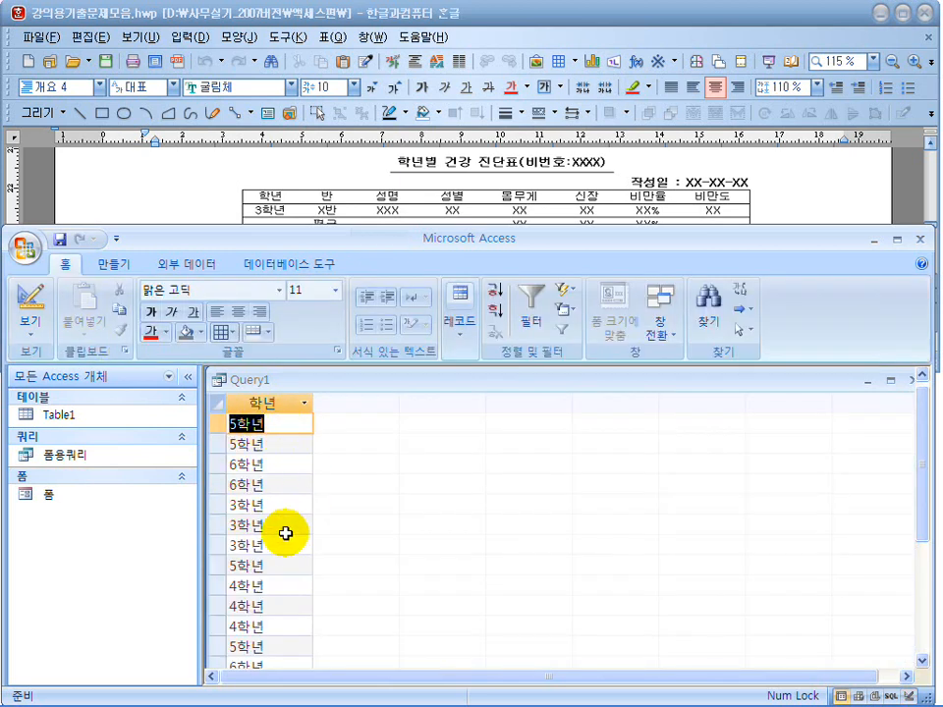
left_click(29, 307)
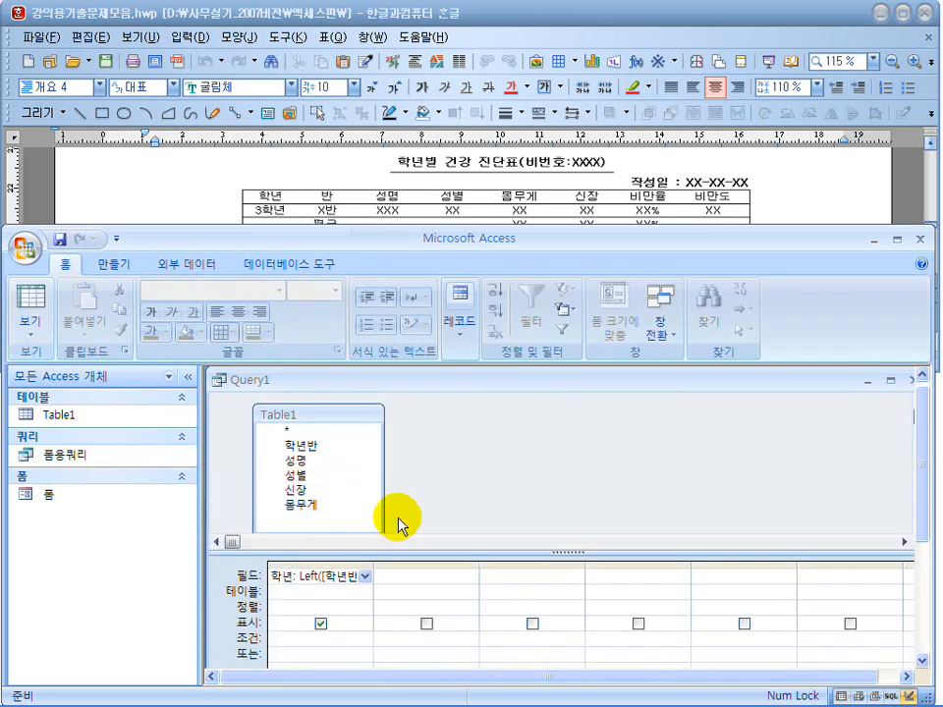
Step: Build the expression 반:right(학년반,1)&"반" in the second column of the query grid
left_click(410, 574)
left_click(512, 330)
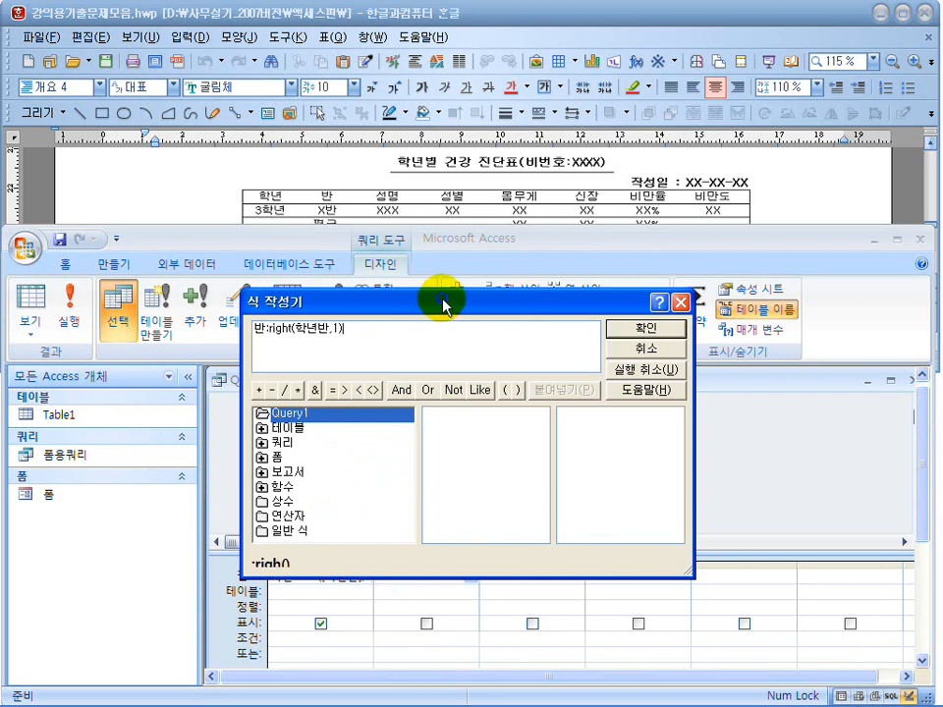
left_click_drag(431, 306, 587, 322)
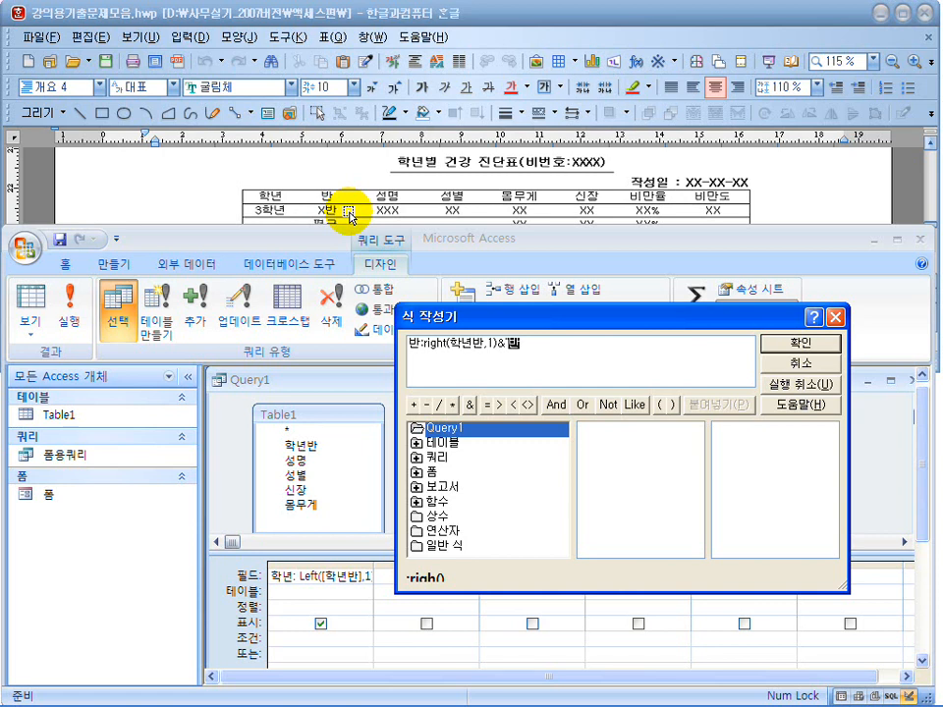
left_click(799, 343)
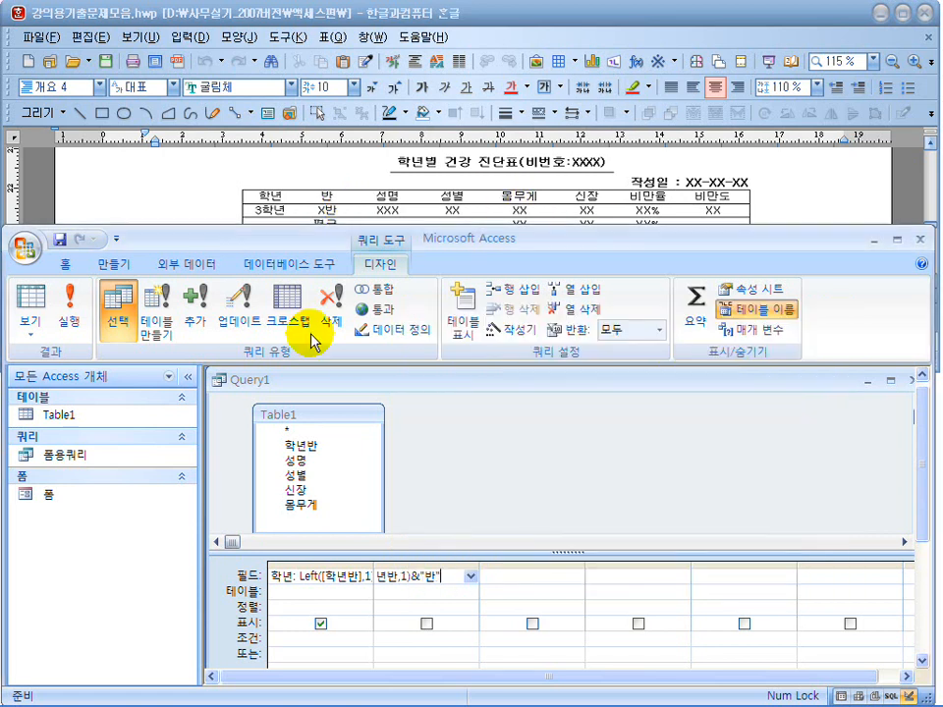
Step: Run the query to check the extracted 반 values, and return to design view
left_click(83, 324)
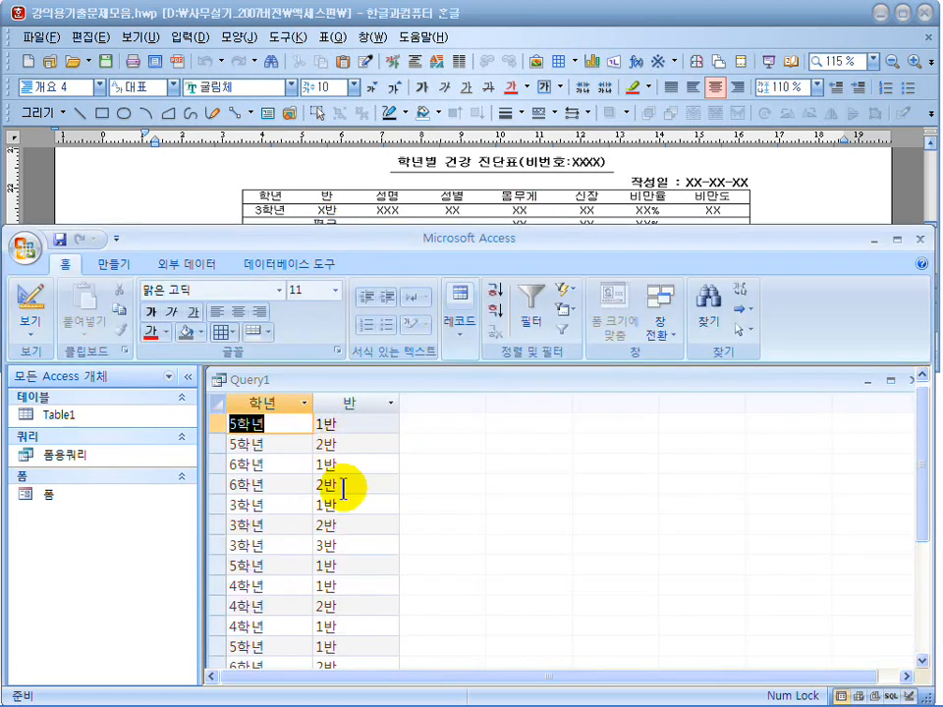
left_click(23, 296)
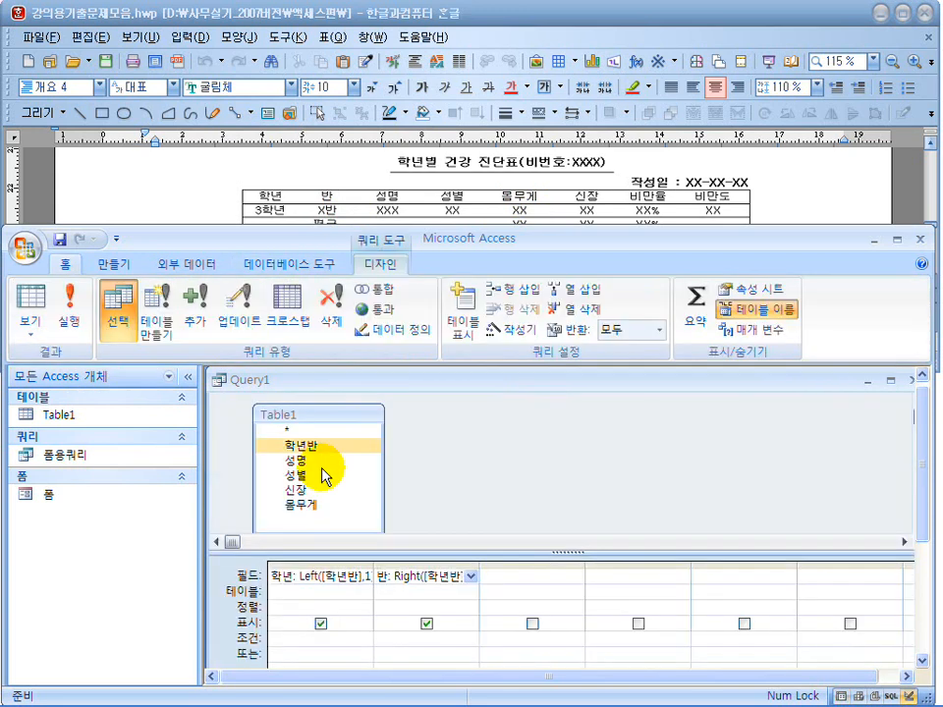
Step: Add the 성명, 성별 and 몸무게 fields from Table1 to the query grid, deleting the duplicate 성명 column
left_click(300, 462)
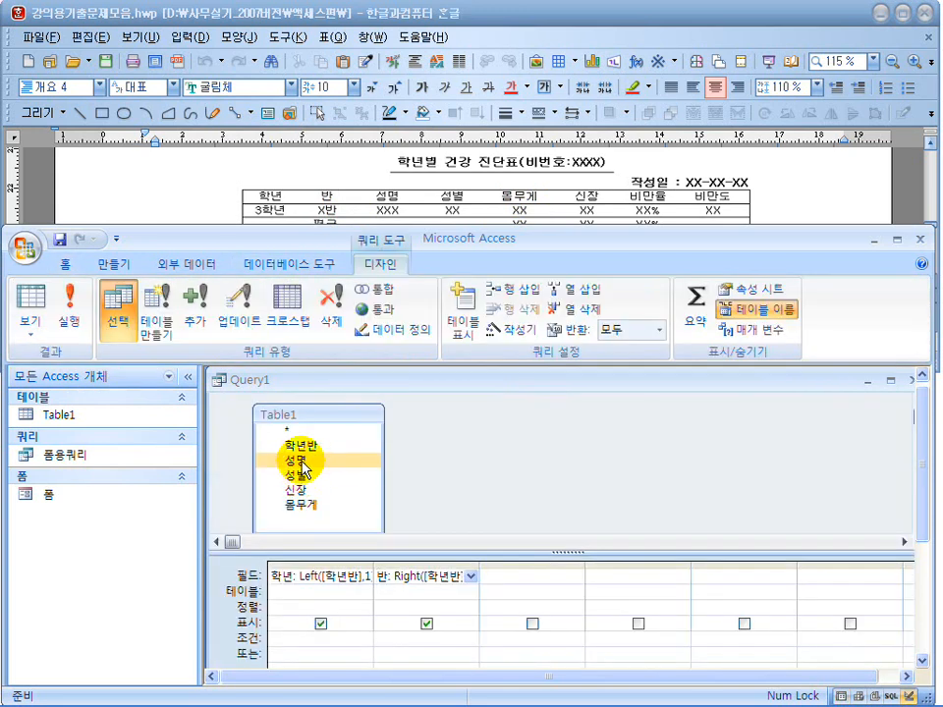
double_click(301, 462)
double_click(299, 460)
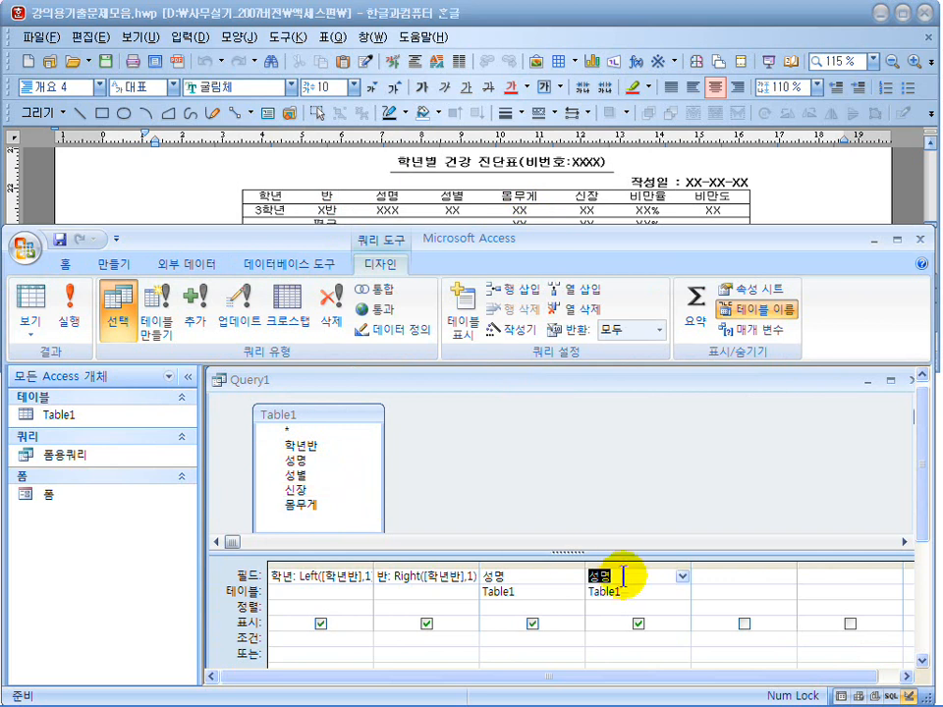
left_click(621, 562)
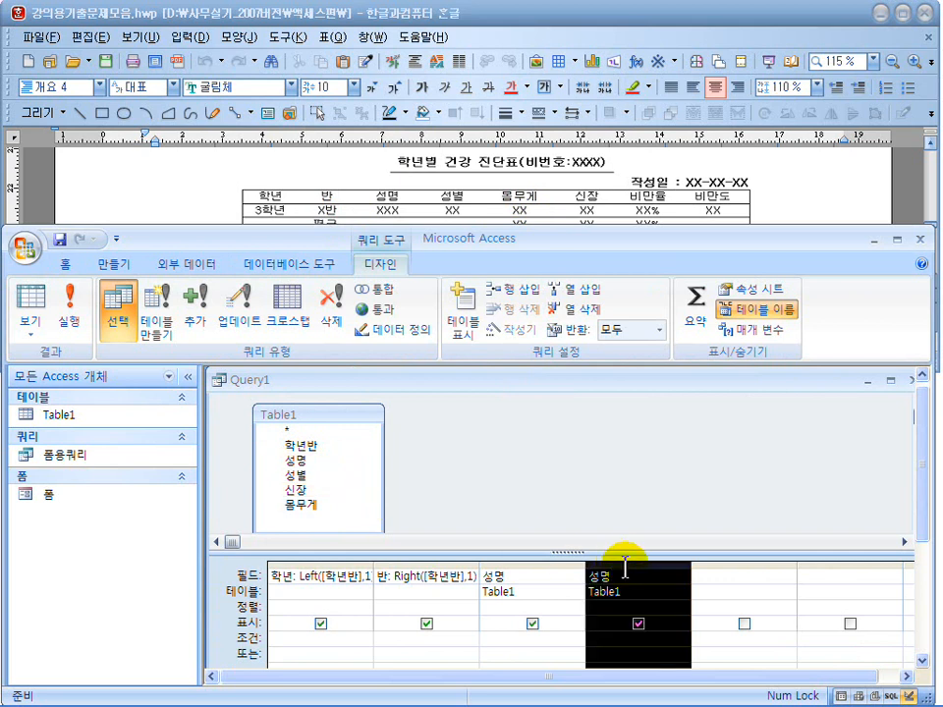
key("Delete")
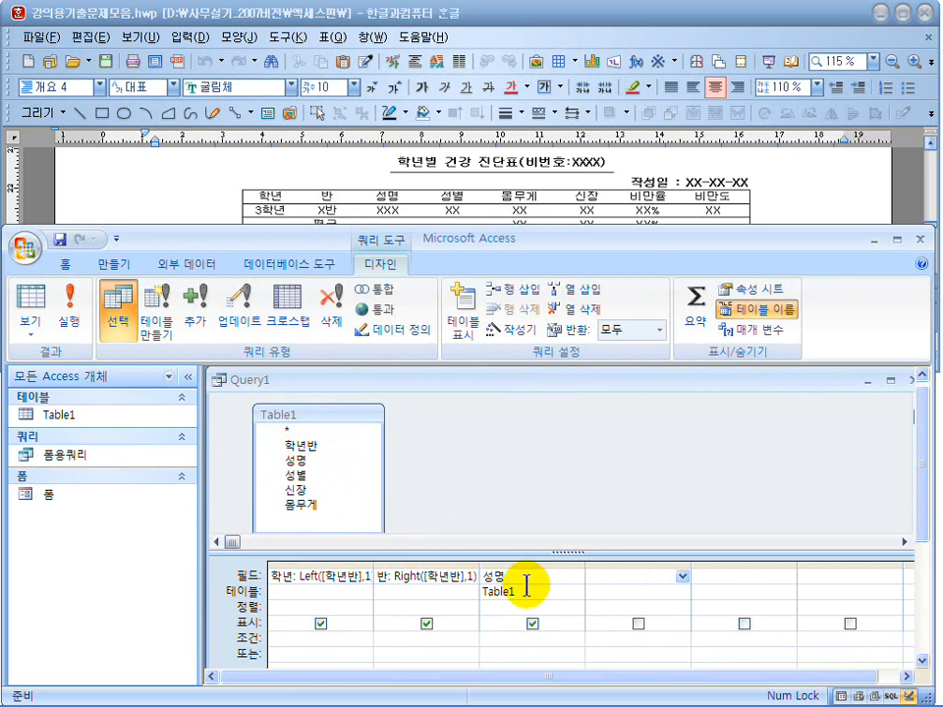
double_click(308, 477)
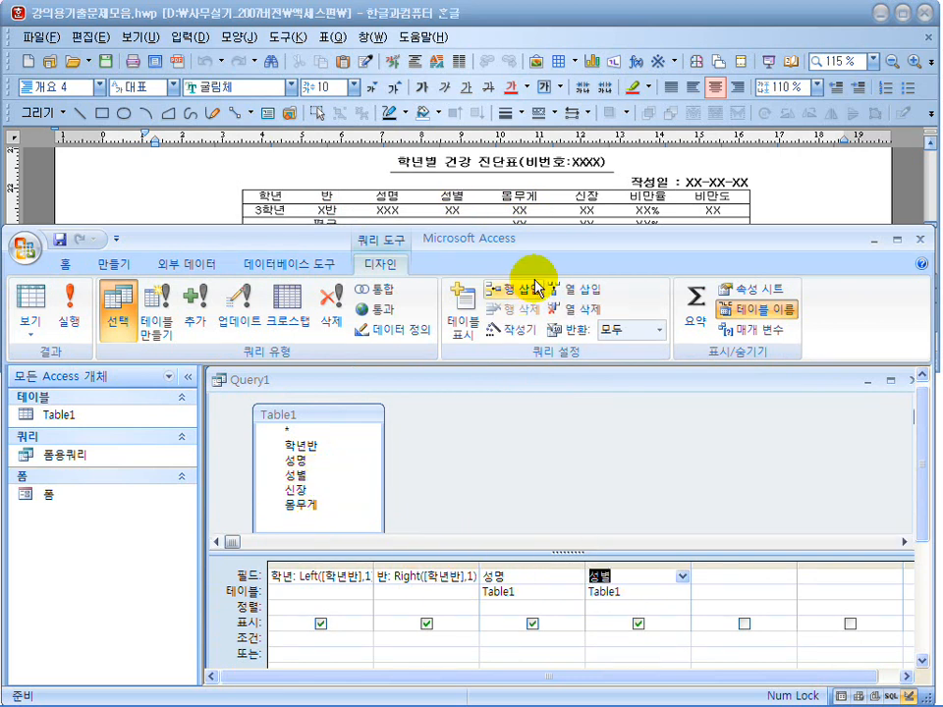
left_click(324, 490)
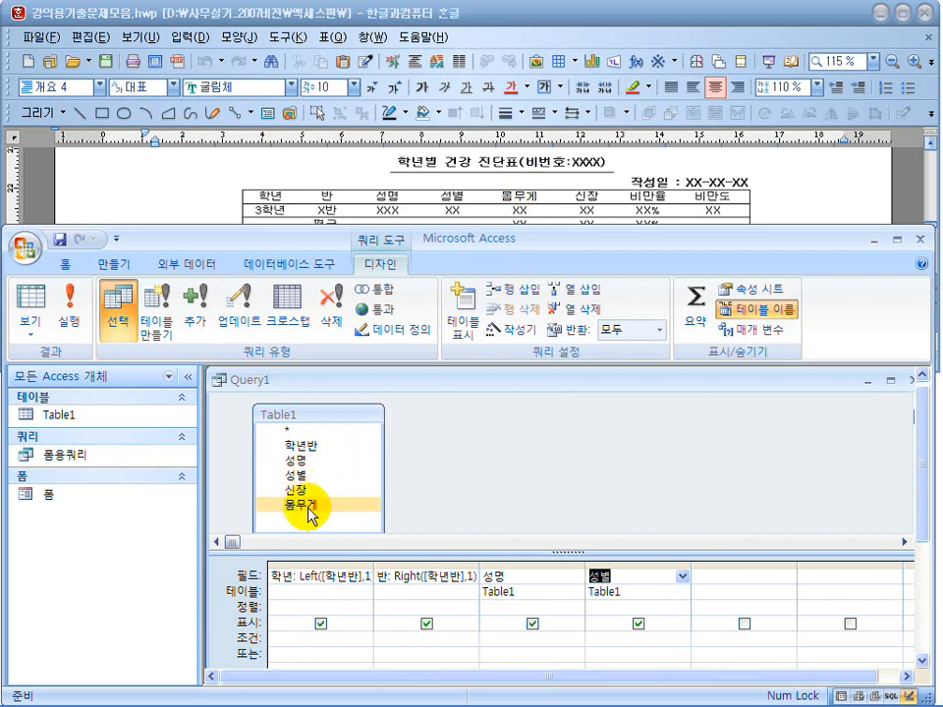
double_click(310, 504)
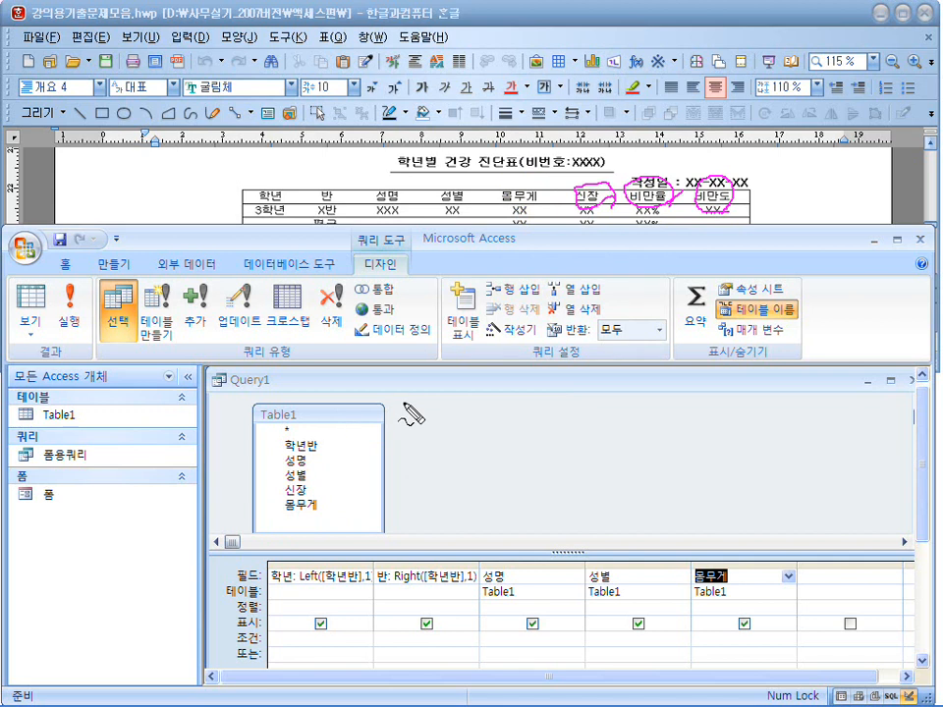
key("Escape")
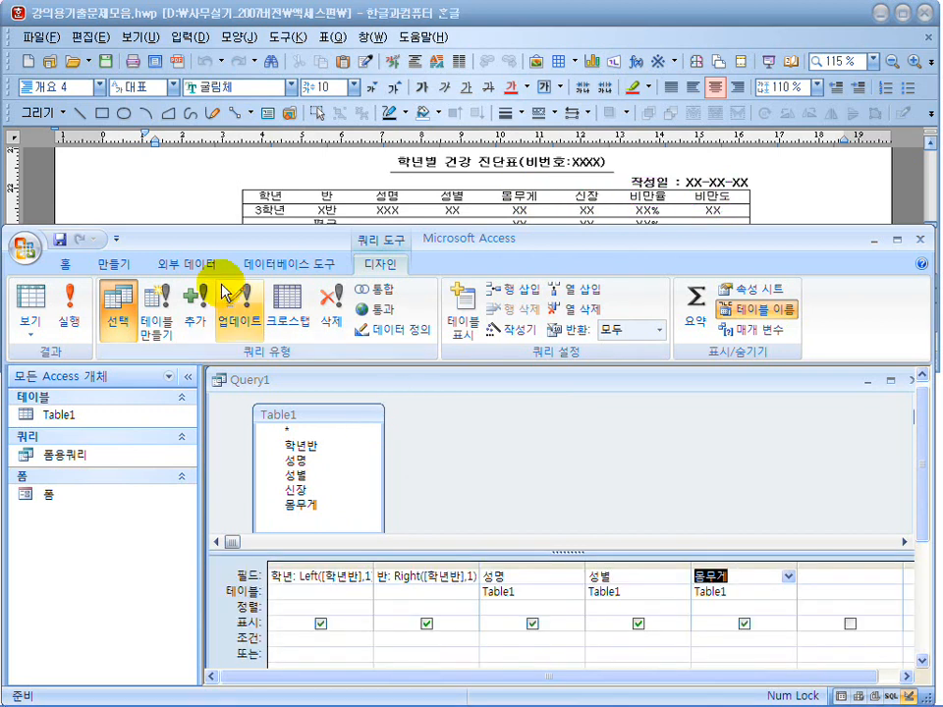
Step: Switch to the Hangul document and review the 처리조건 list for 성별, 표준체중, 비만율 and 비만도
left_click(211, 199)
scroll(212, 199, "up", 3)
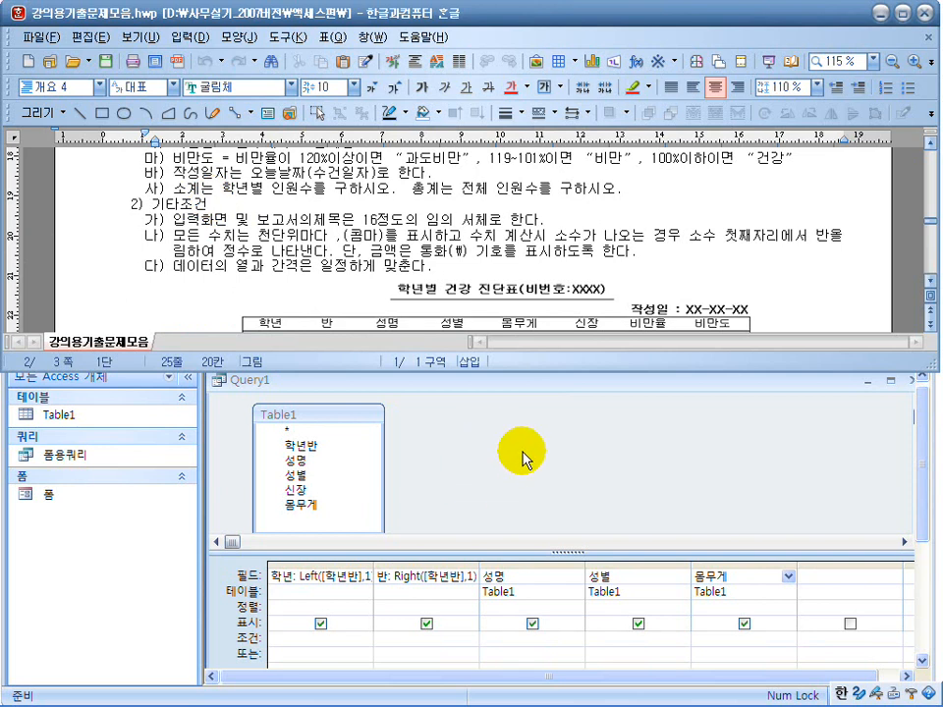
left_click(390, 214)
scroll(391, 214, "up", 2)
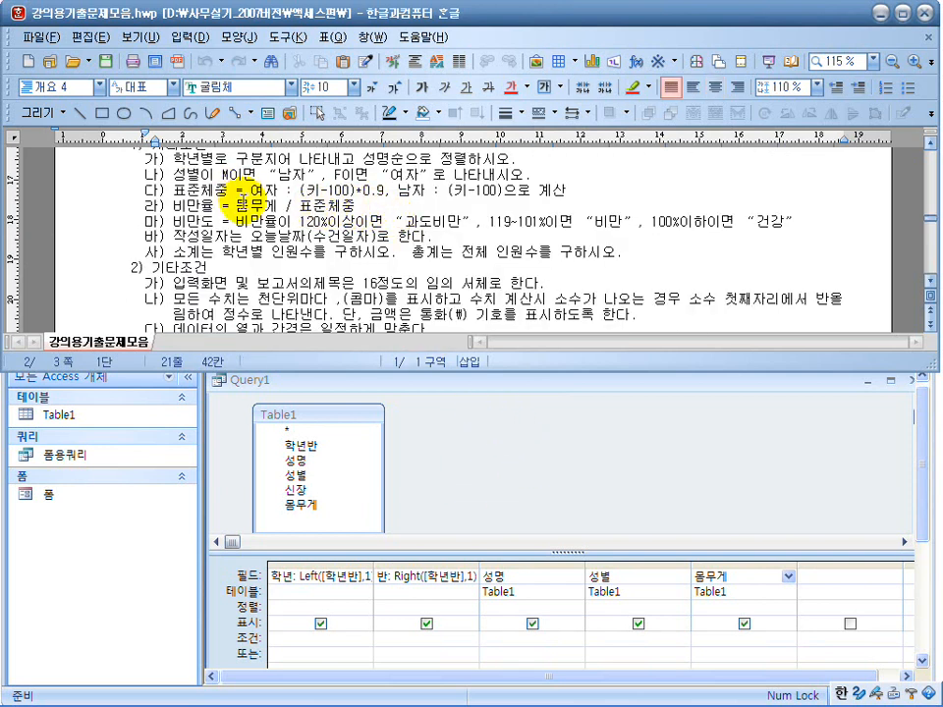
scroll(194, 193, "up", 1)
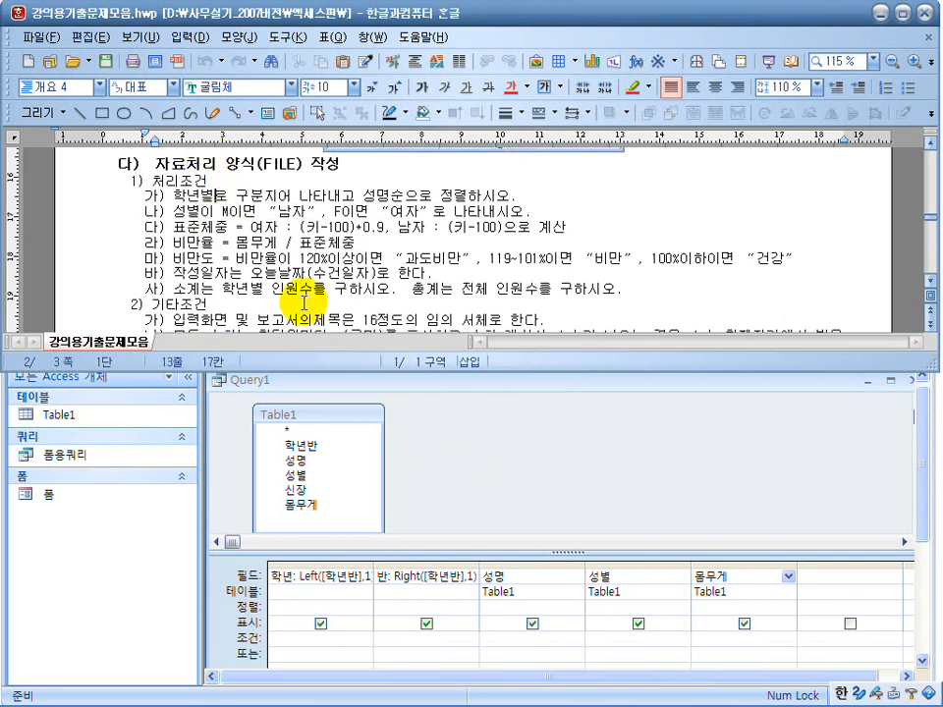
Step: Run the query in Access, compare its 성별 values with the document's 남자/여자 condition, and return to the 성별 column in design view
left_click(488, 446)
left_click(90, 328)
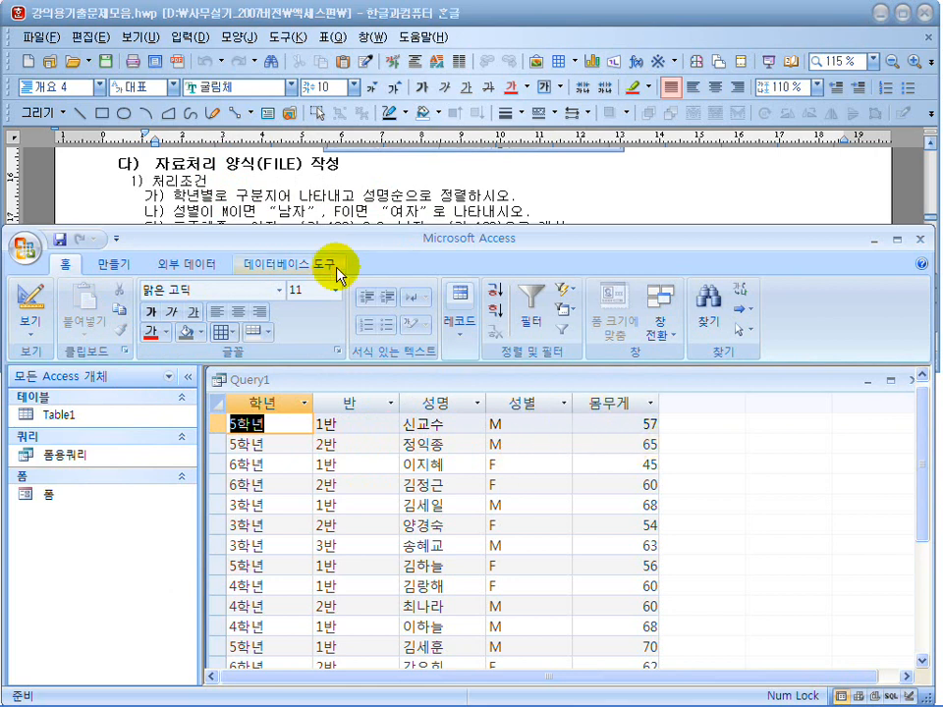
left_click(196, 209)
left_click_drag(197, 209, 361, 210)
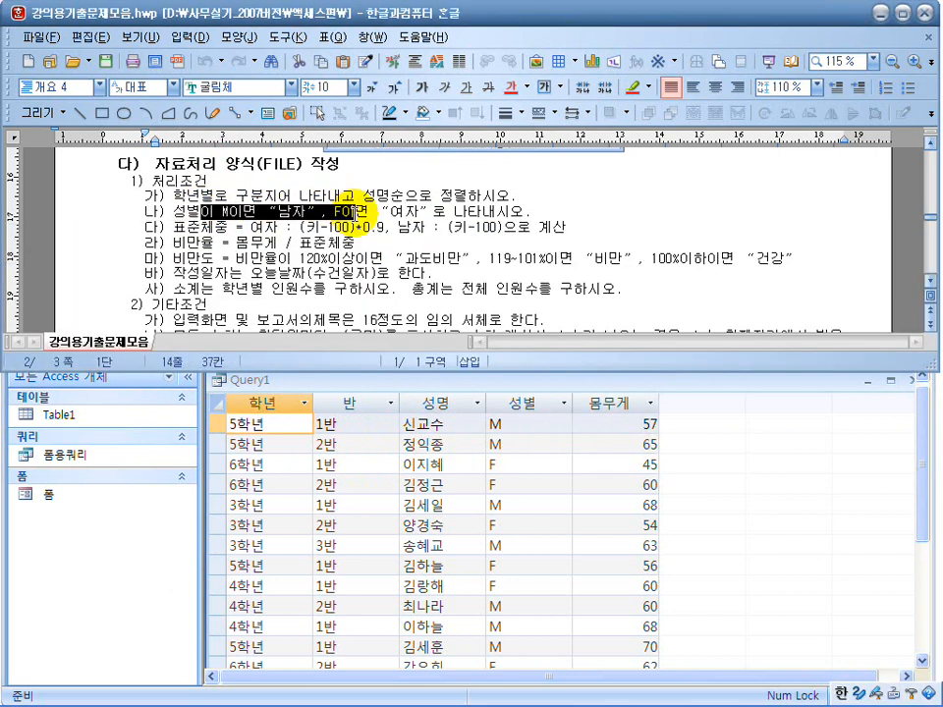
left_click_drag(435, 210, 372, 210)
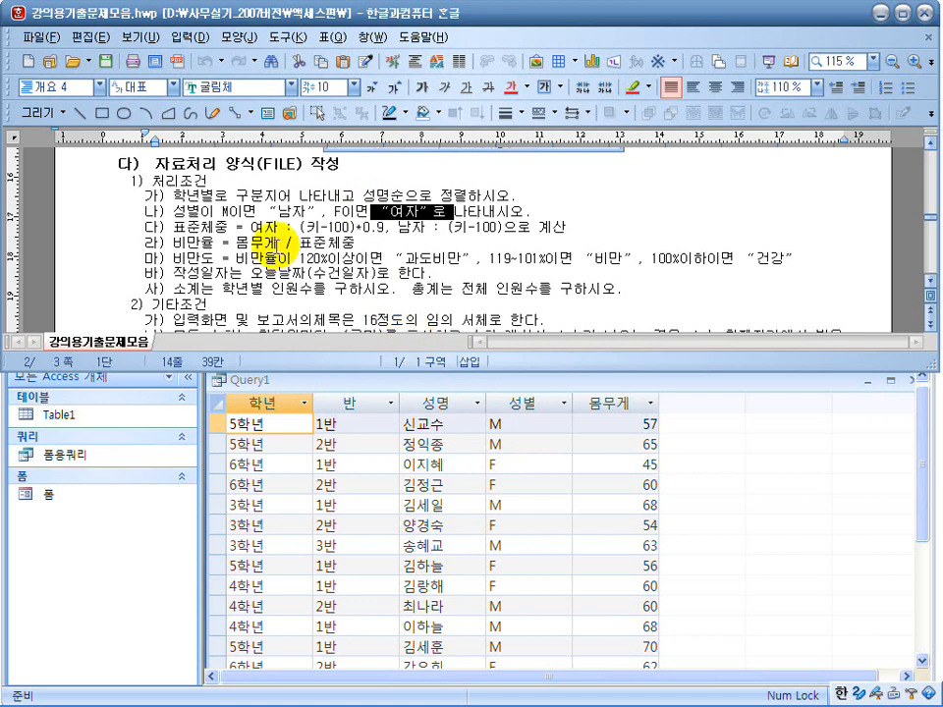
left_click(505, 424)
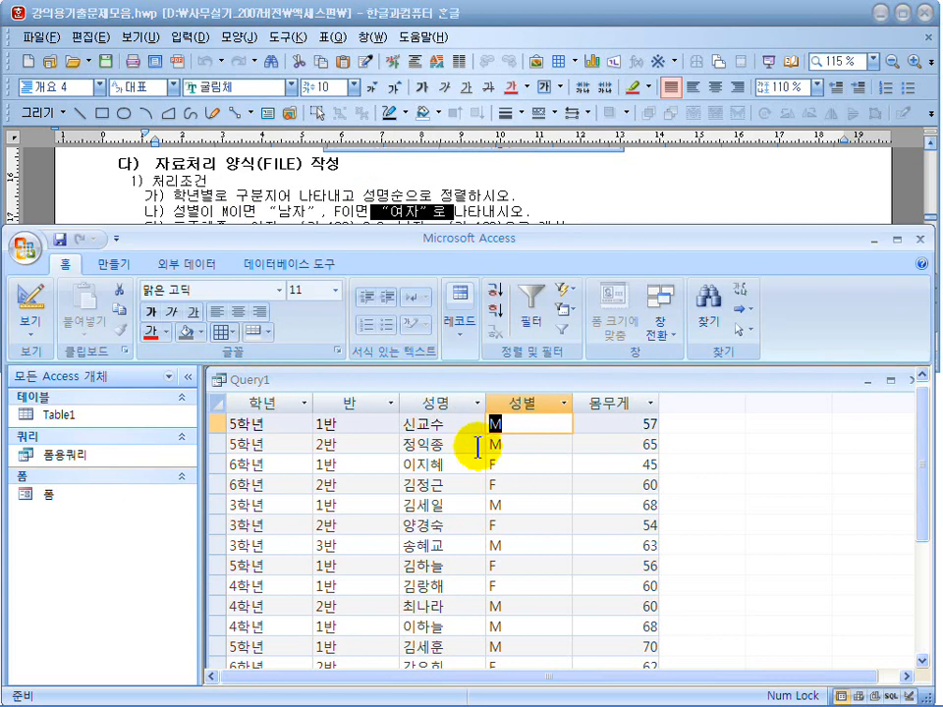
left_click(30, 302)
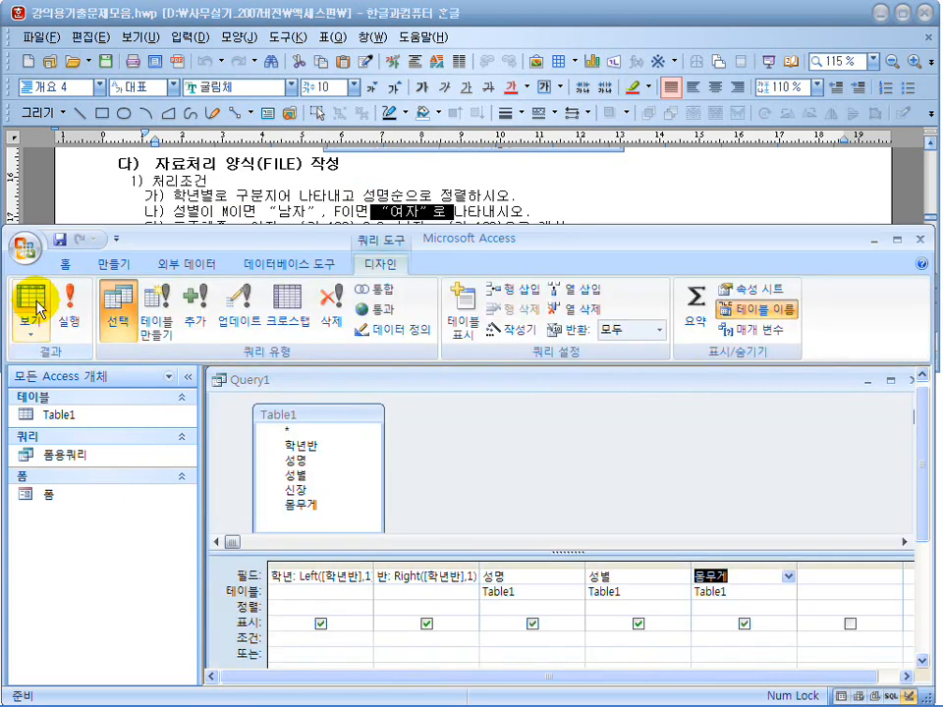
left_click(629, 577)
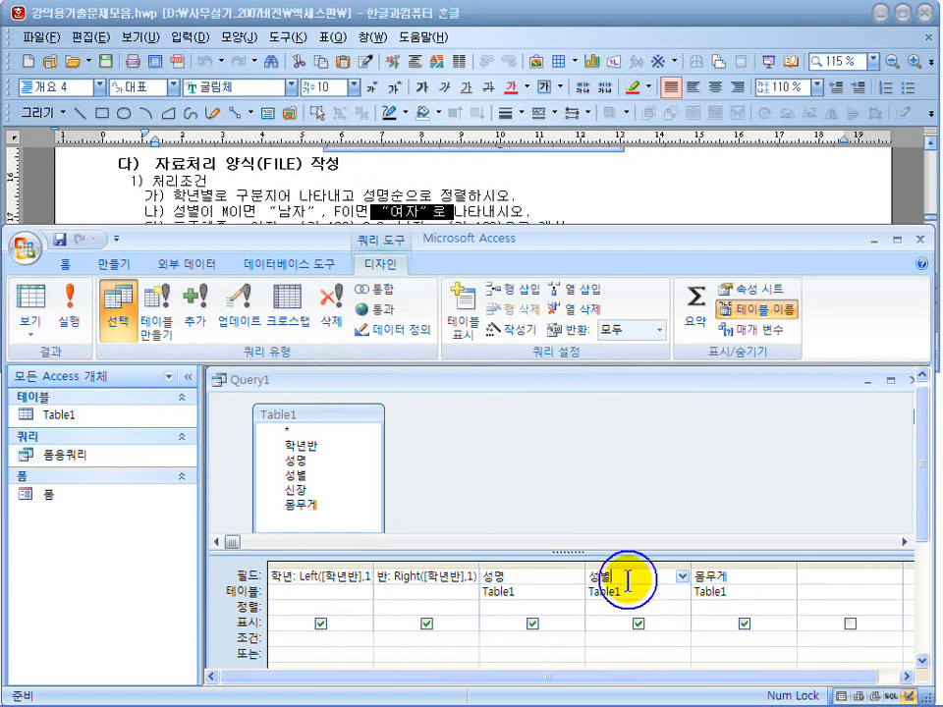
left_click(690, 692)
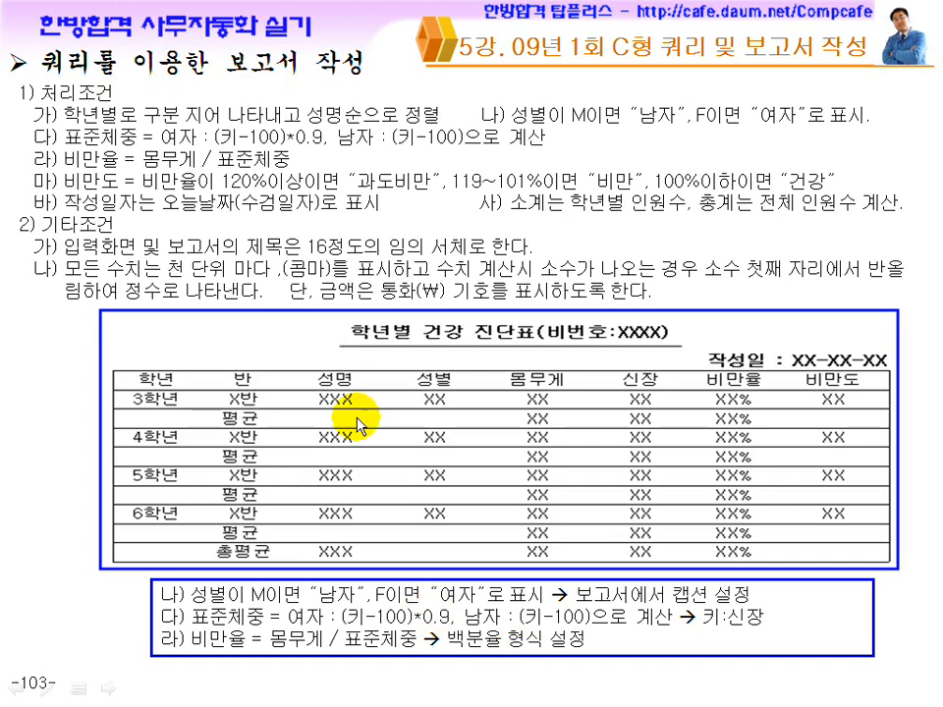
left_click(452, 458)
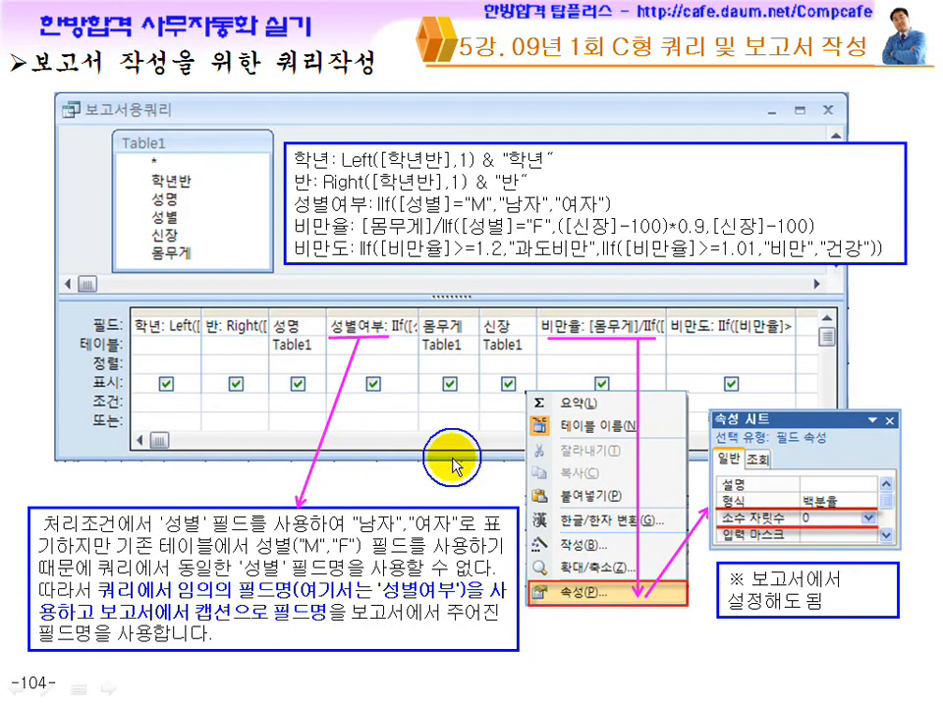
left_click(380, 413)
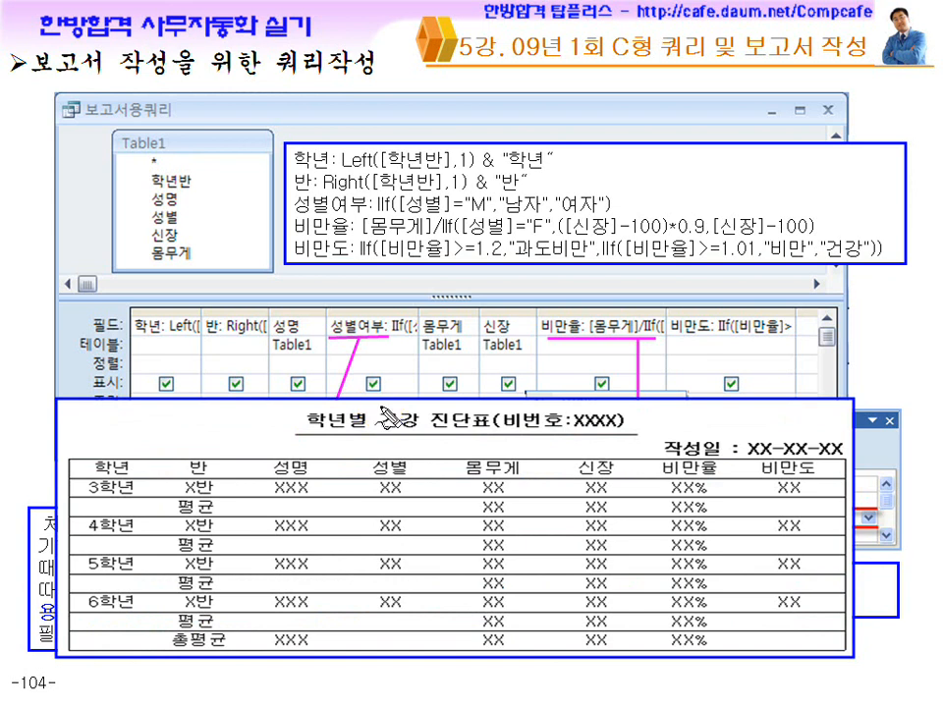
mouse_move(354, 344)
left_mouse_down()
mouse_move(334, 309)
mouse_move(383, 324)
left_mouse_up()
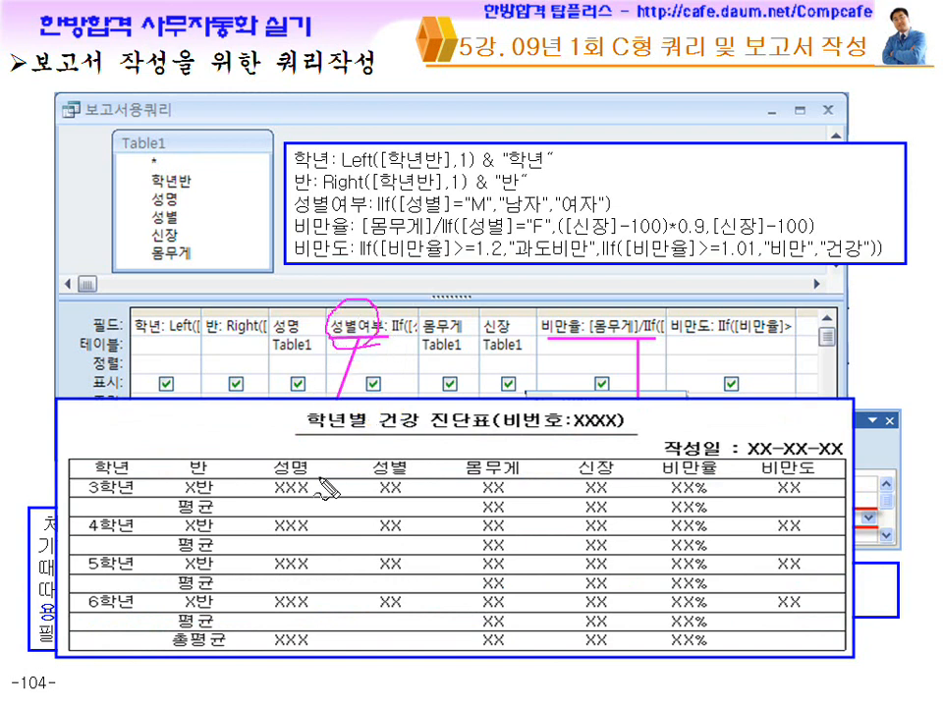
mouse_move(420, 472)
left_mouse_down()
mouse_move(379, 485)
mouse_move(420, 483)
left_mouse_up()
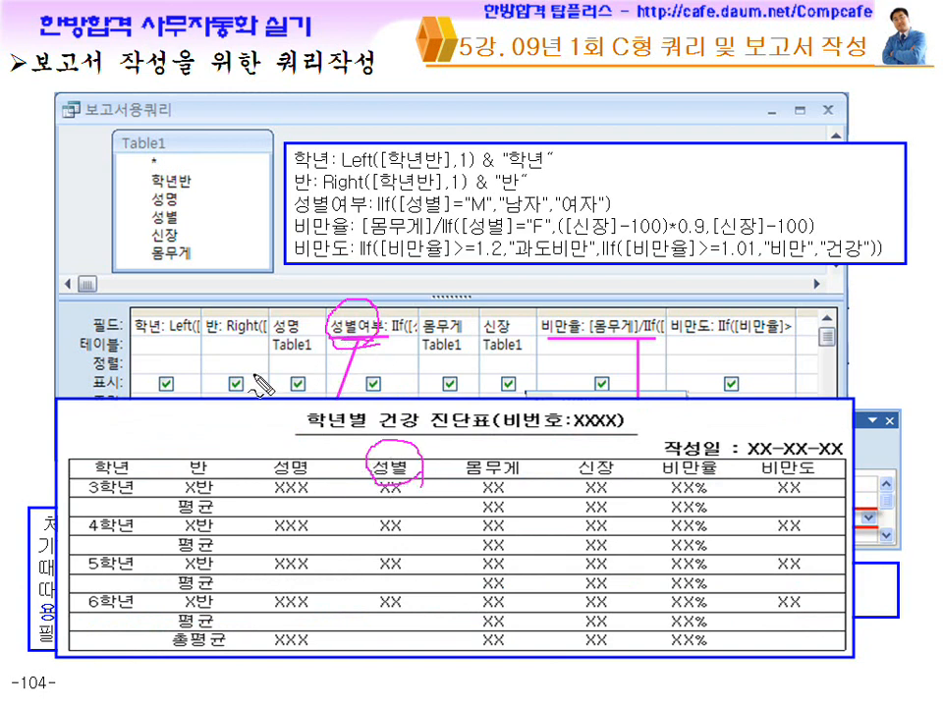
left_click_drag(138, 458, 141, 471)
left_click_drag(215, 459, 206, 478)
left_click_drag(136, 334, 228, 334)
left_click_drag(435, 342, 481, 346)
left_click_drag(469, 472, 510, 473)
left_click_drag(573, 473, 620, 471)
left_click_drag(685, 481, 701, 480)
left_click_drag(672, 343, 707, 343)
left_click_drag(764, 481, 827, 481)
left_click_drag(411, 473, 426, 505)
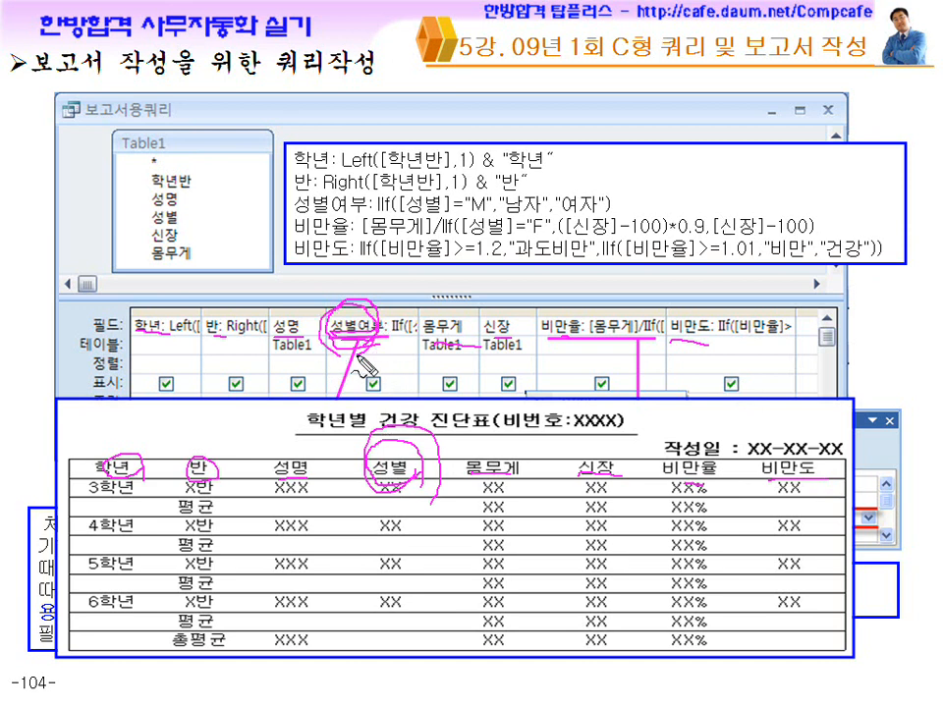
left_click_drag(147, 225, 204, 224)
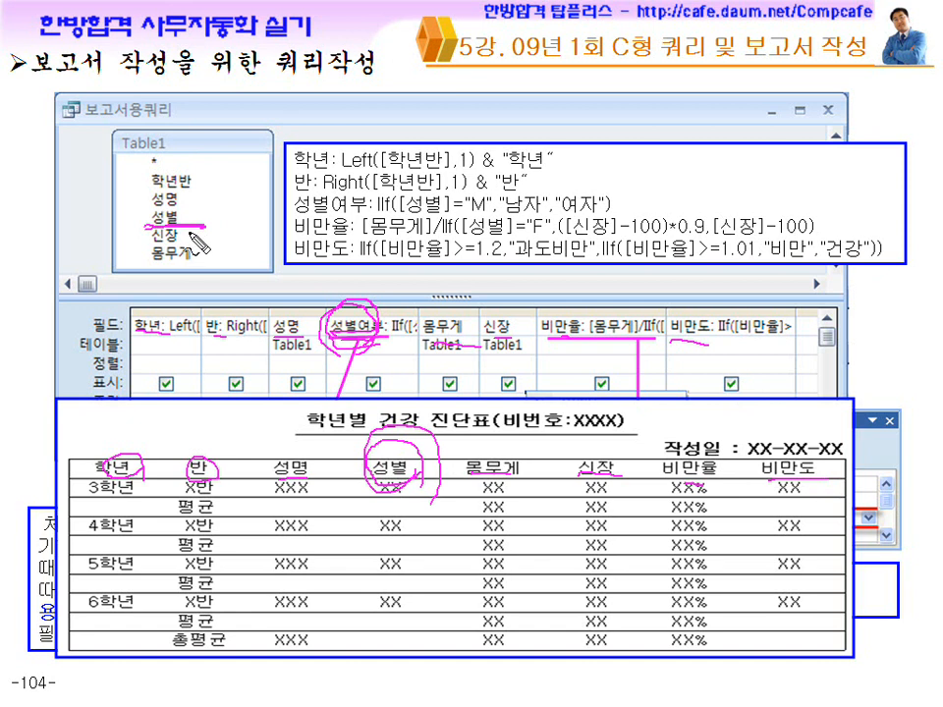
mouse_move(184, 214)
left_mouse_down()
mouse_move(300, 281)
mouse_move(270, 311)
left_mouse_up()
mouse_move(350, 343)
left_mouse_down()
mouse_move(373, 315)
mouse_move(361, 325)
left_mouse_up()
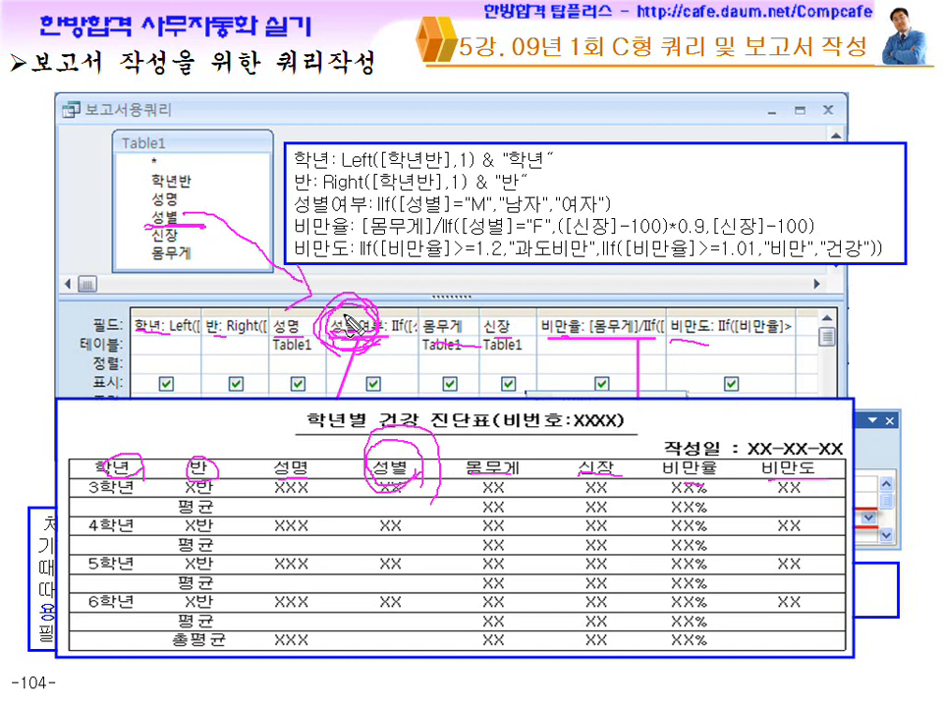
left_click_drag(499, 210, 534, 208)
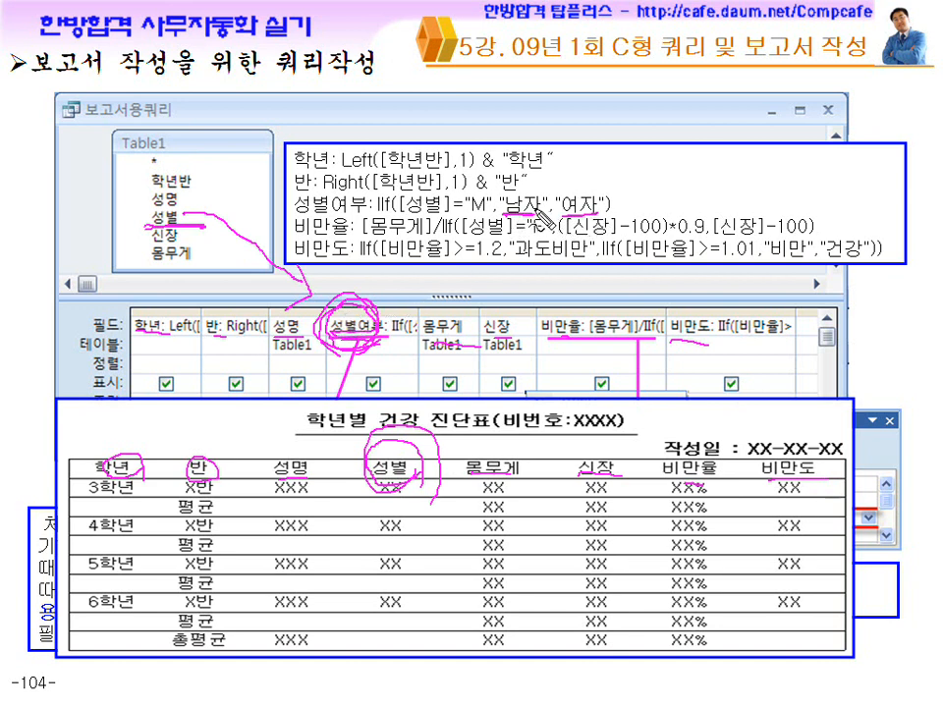
mouse_move(346, 329)
left_mouse_down()
mouse_move(374, 321)
mouse_move(330, 341)
mouse_move(362, 356)
left_mouse_up()
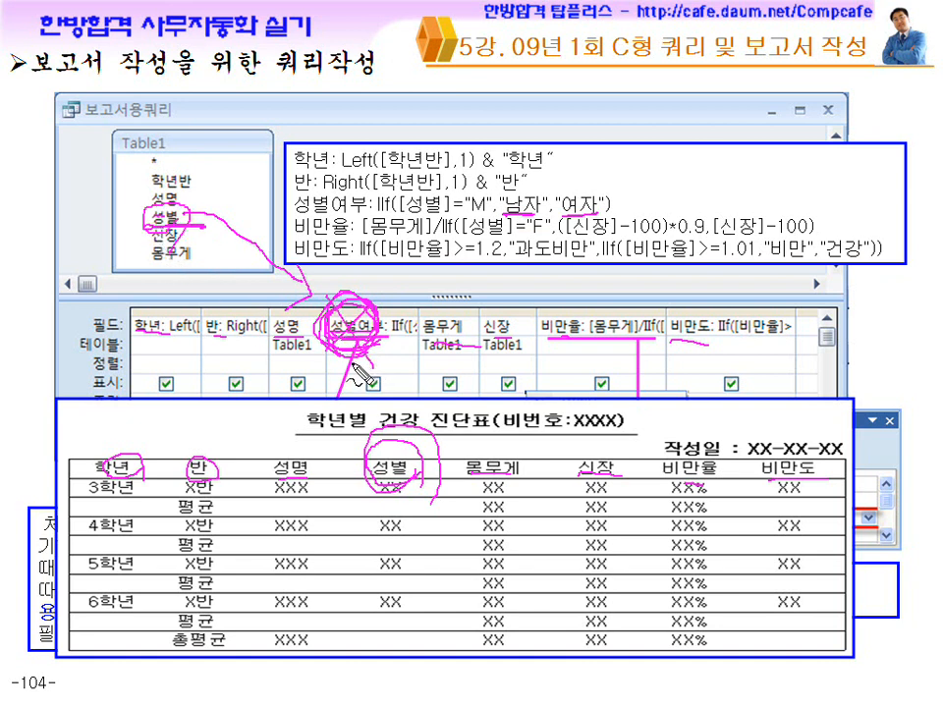
key("Escape")
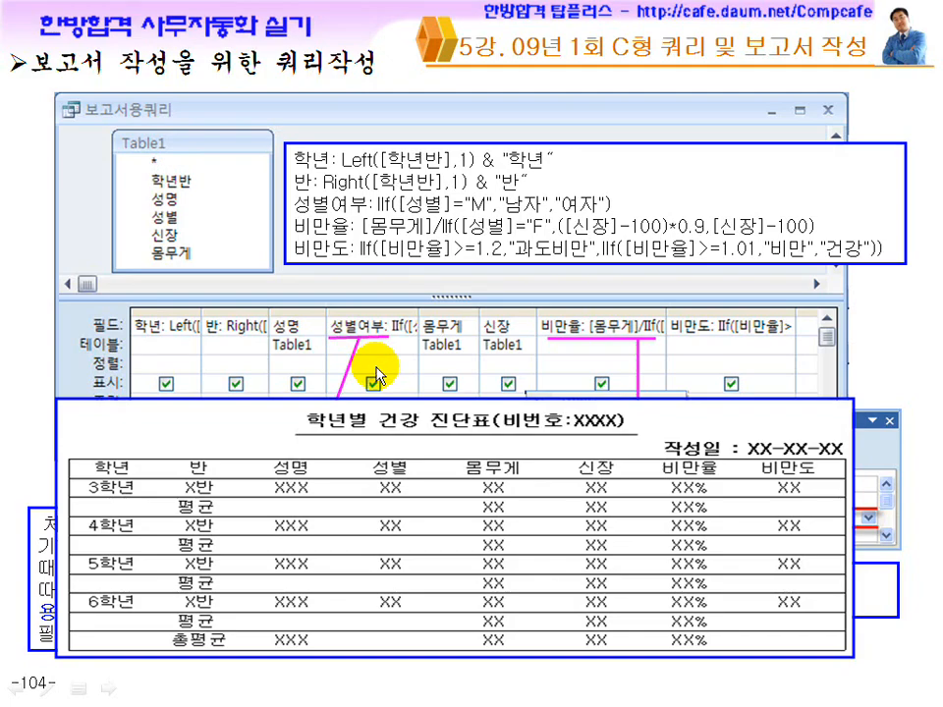
left_click(376, 367)
key("Page_Up")
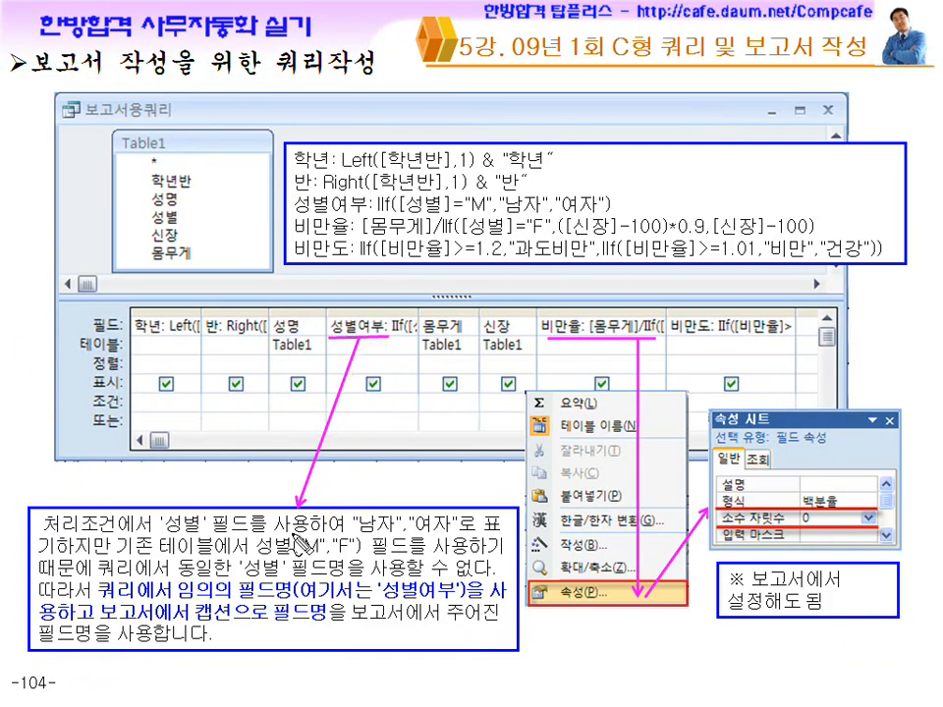
mouse_move(452, 599)
left_mouse_down()
mouse_move(392, 611)
mouse_move(440, 624)
left_mouse_up()
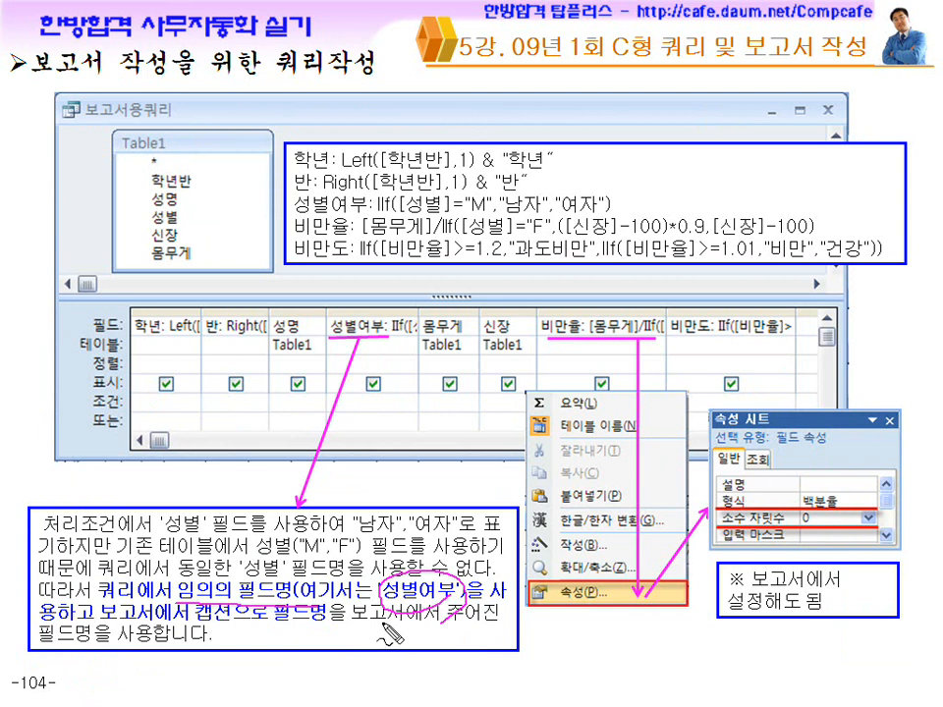
mouse_move(322, 365)
left_mouse_down()
mouse_move(346, 359)
mouse_move(332, 388)
left_mouse_up()
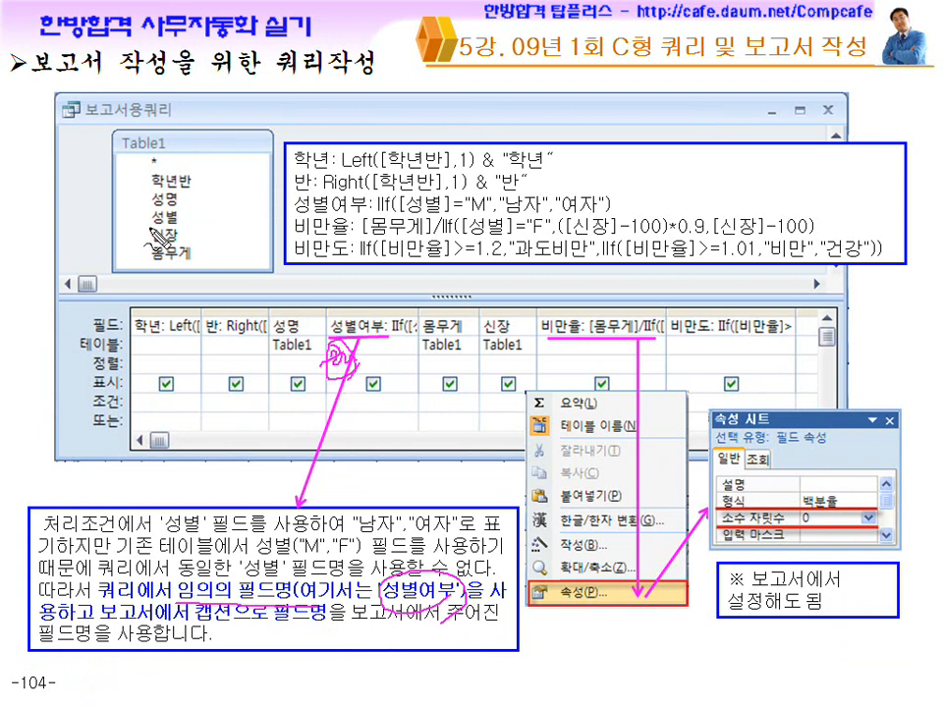
mouse_move(148, 230)
left_mouse_down()
mouse_move(196, 228)
mouse_move(302, 266)
mouse_move(344, 388)
left_mouse_up()
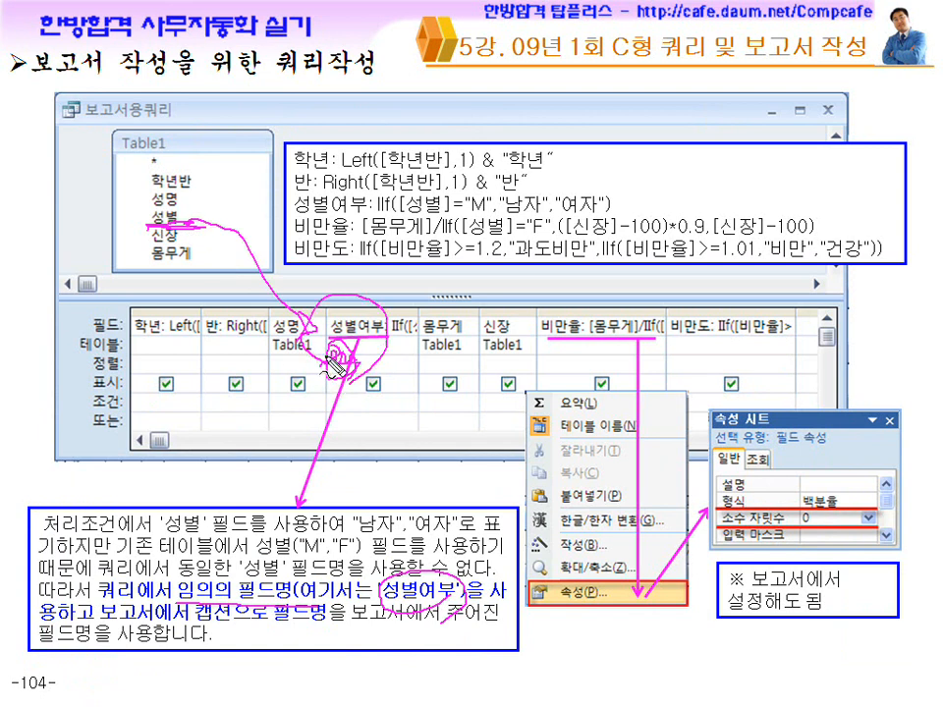
mouse_move(193, 636)
left_mouse_down()
mouse_move(248, 639)
mouse_move(223, 655)
left_mouse_up()
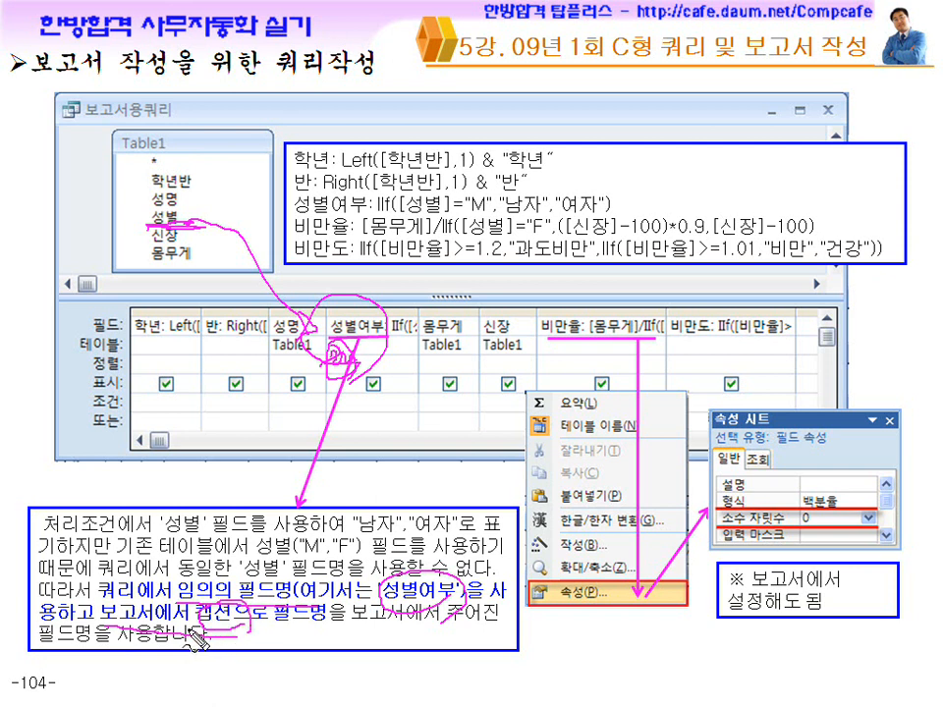
Step: Mark the 성별여부 field on the slide with the pen, and erase all pen marks
left_click_drag(335, 334, 385, 320)
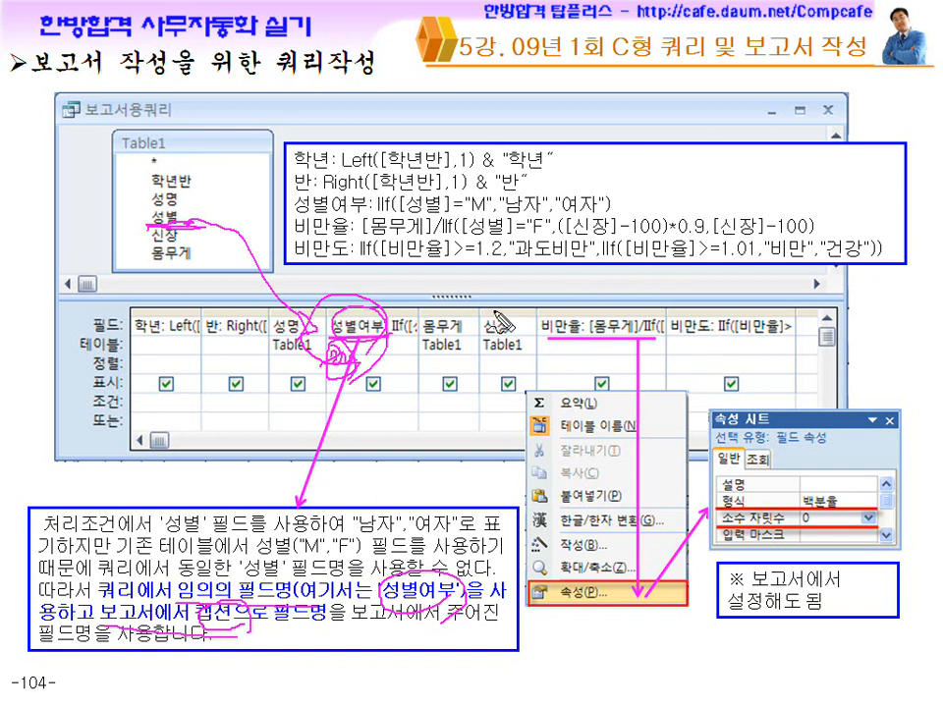
left_click_drag(334, 316, 367, 362)
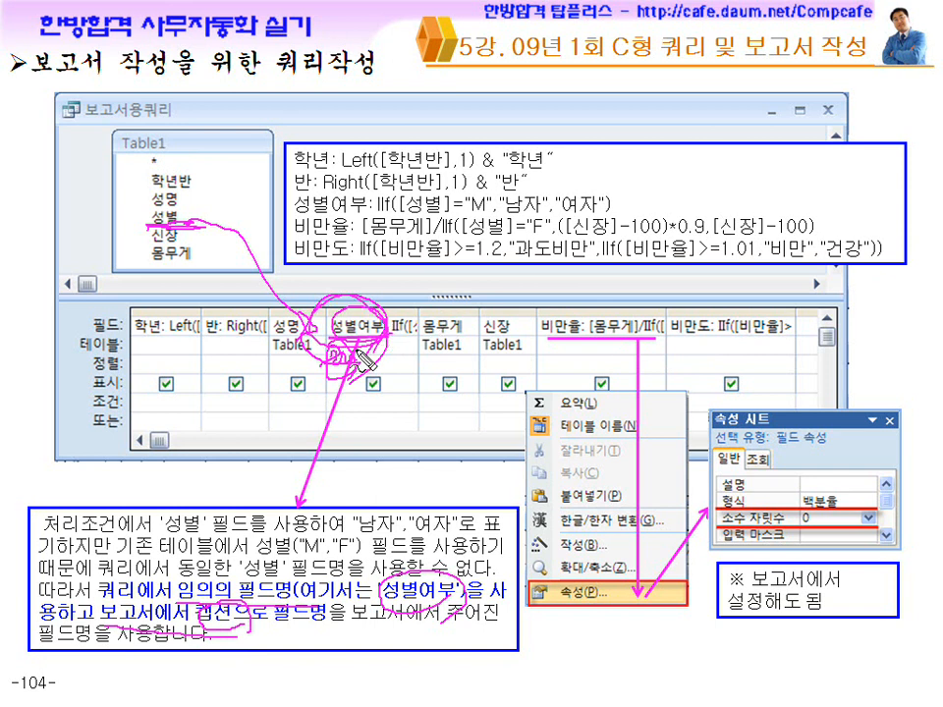
key("e")
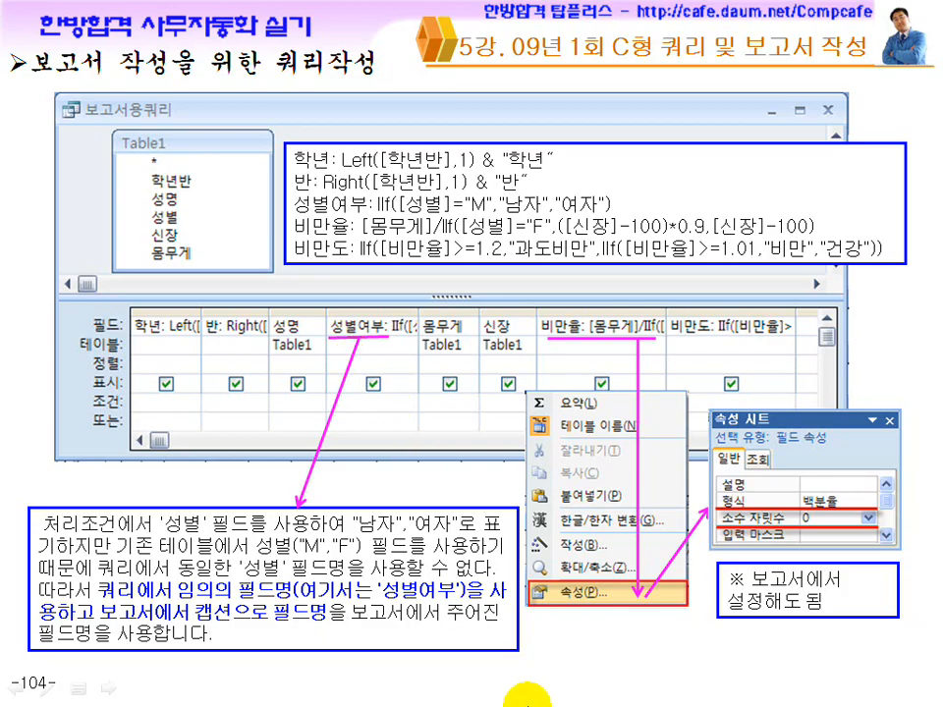
Step: Switch from the slide show to Access and open the Expression Builder for the 성별여부 column
key("super")
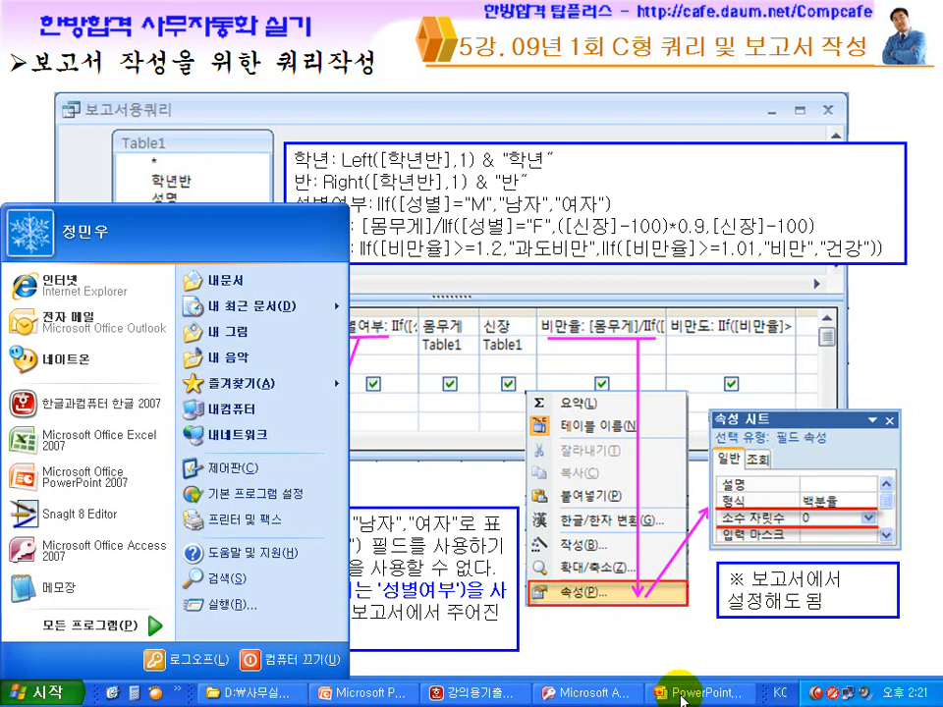
left_click(678, 695)
key("super")
left_click(589, 690)
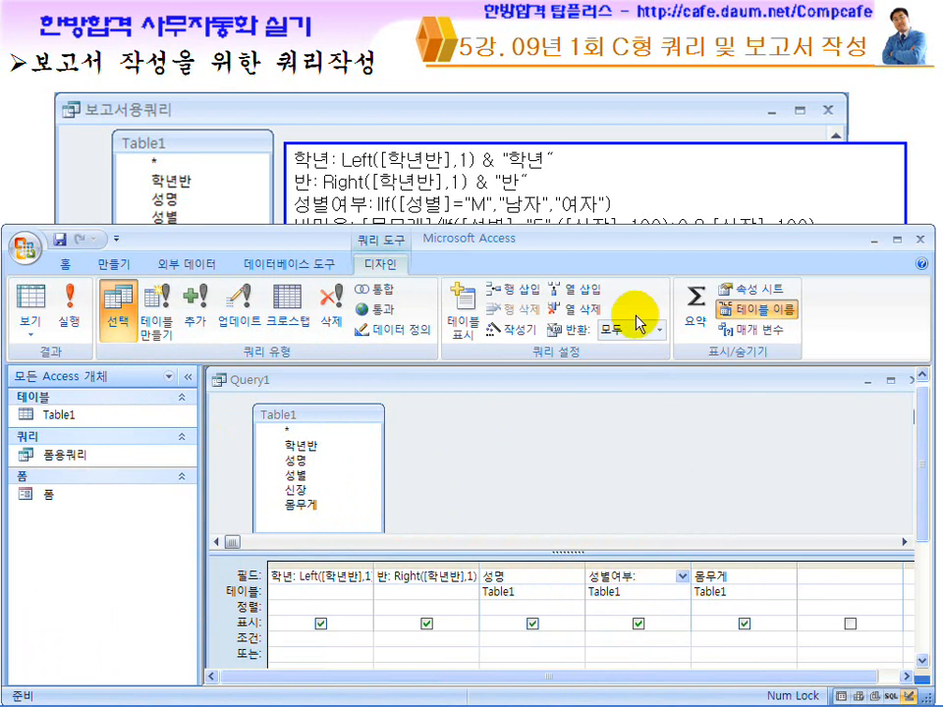
left_click(509, 329)
left_click_drag(448, 307, 600, 350)
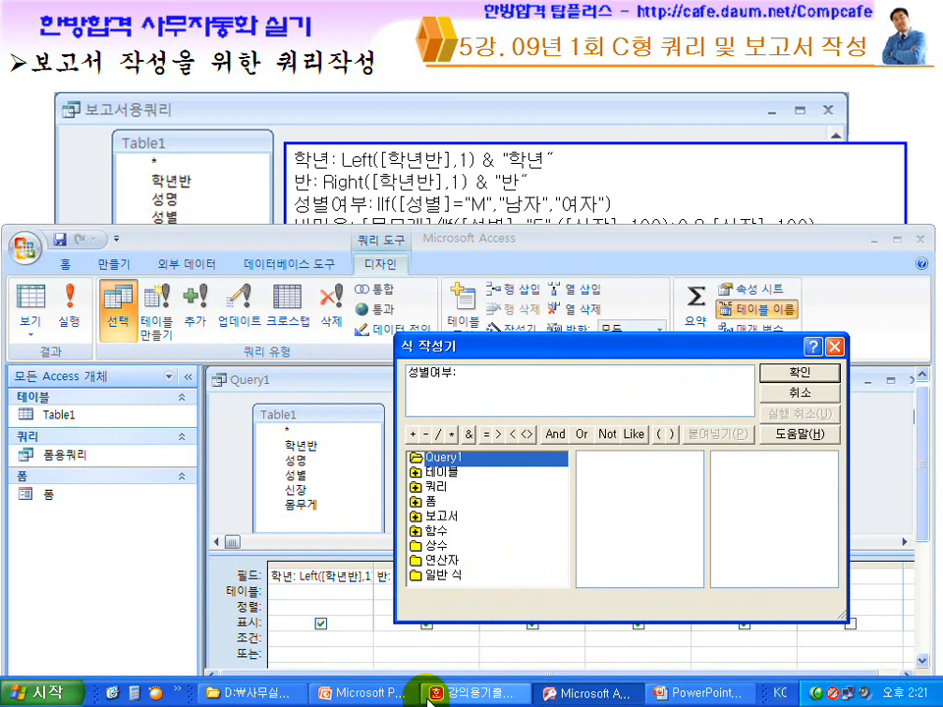
Step: Check the document's M/F condition and complete the gender column's expression as 성별여부:iif(성별="M","남자","여자")
left_click(466, 688)
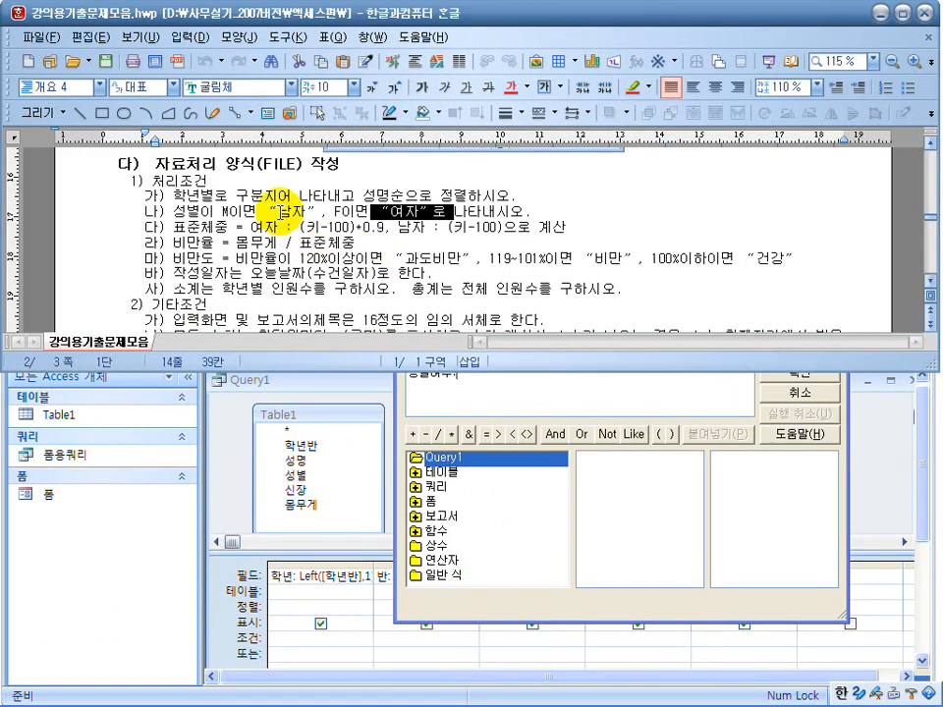
left_click(273, 208)
left_click(528, 390)
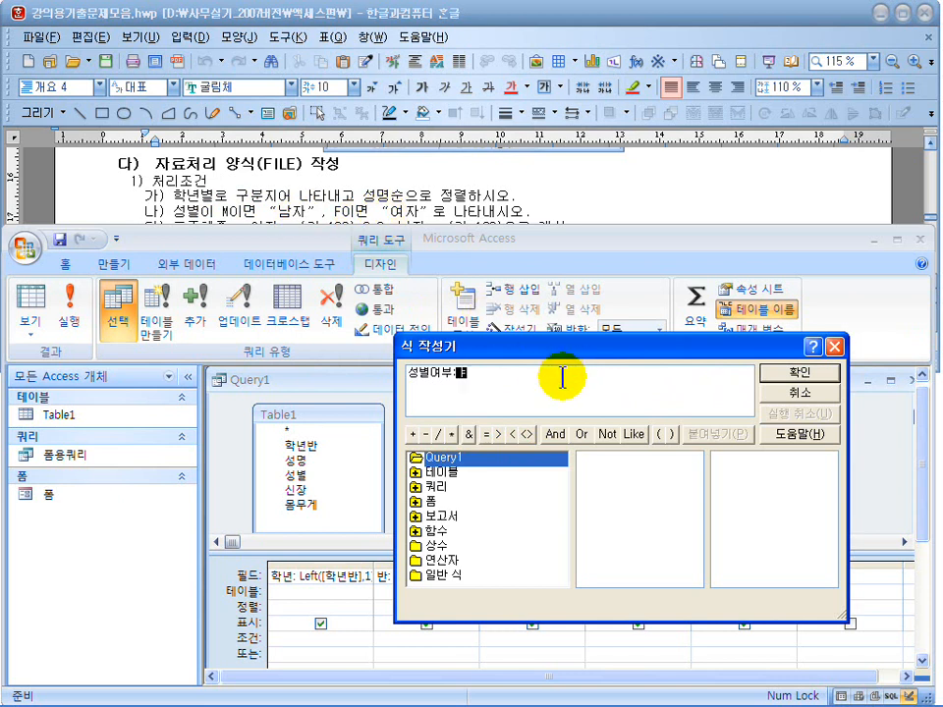
type("ㅐ")
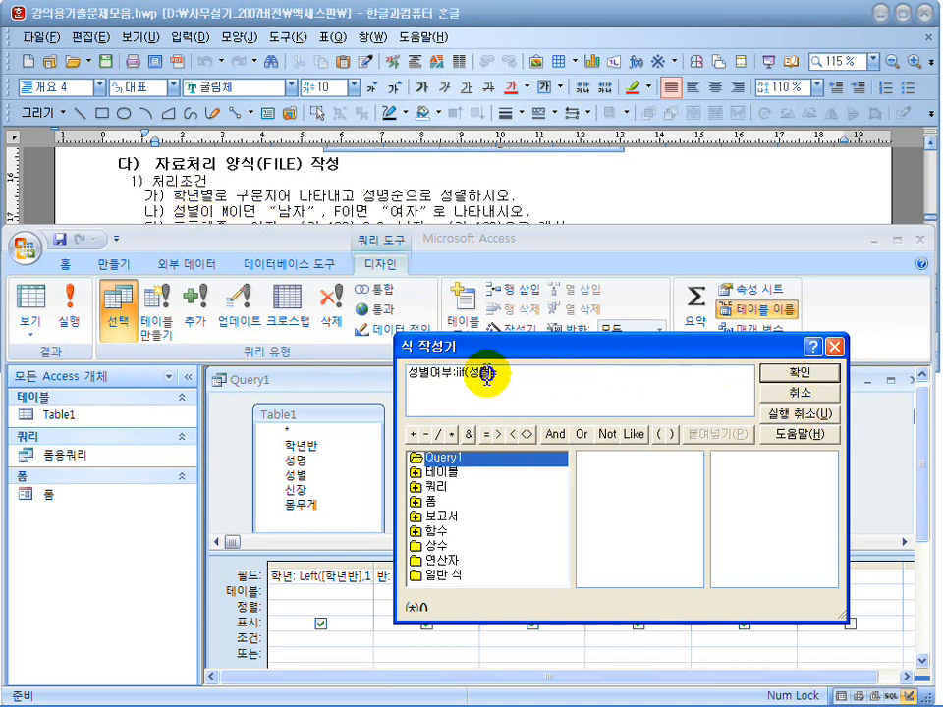
left_click_drag(454, 372, 404, 372)
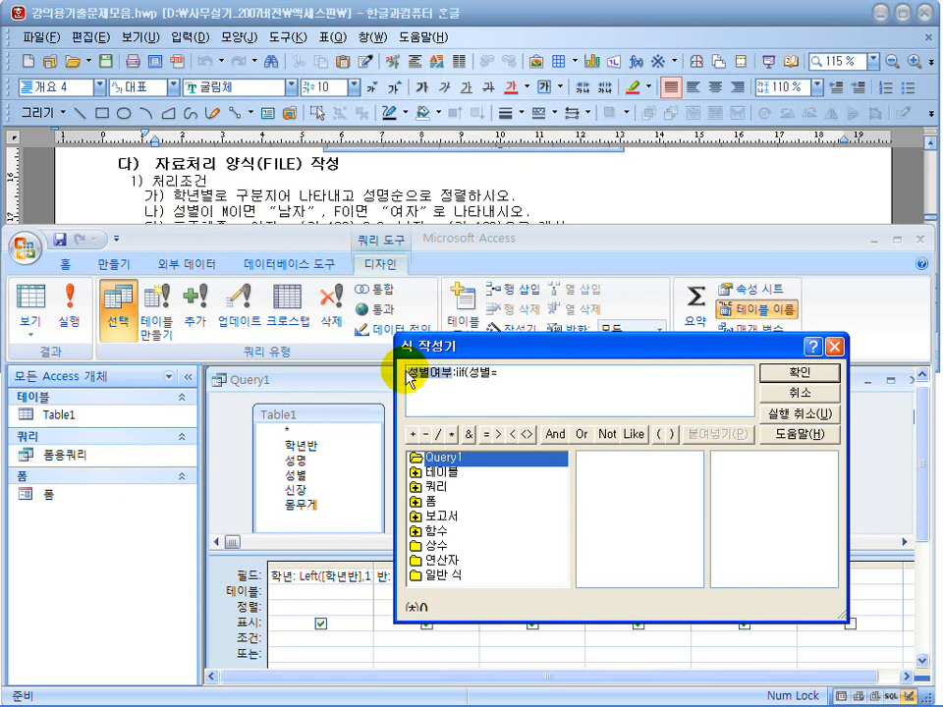
left_click(516, 381)
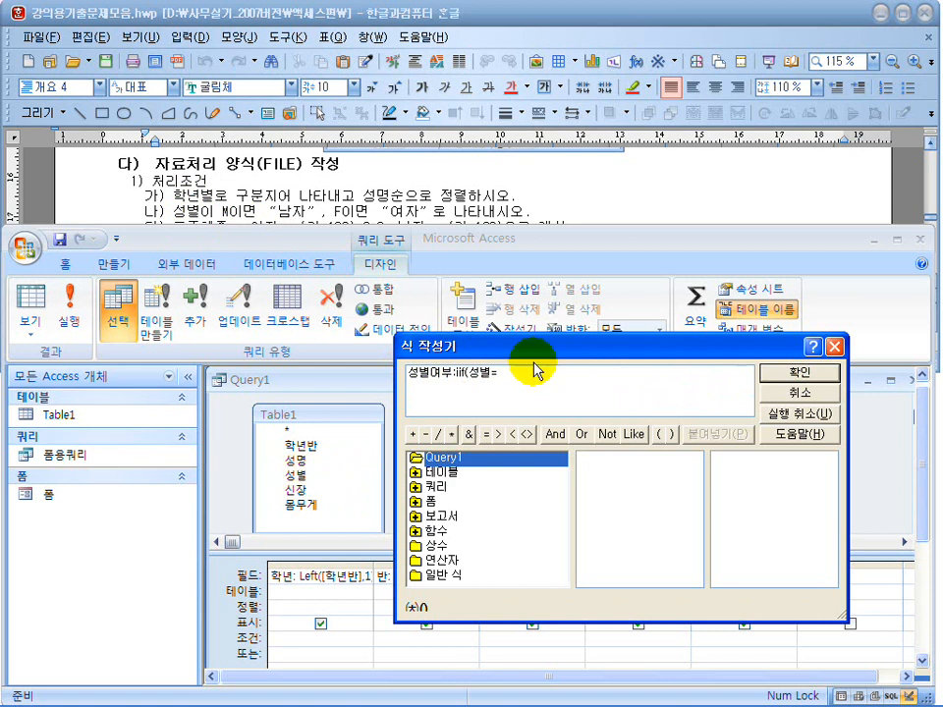
type("\"M\",\"남자\",")
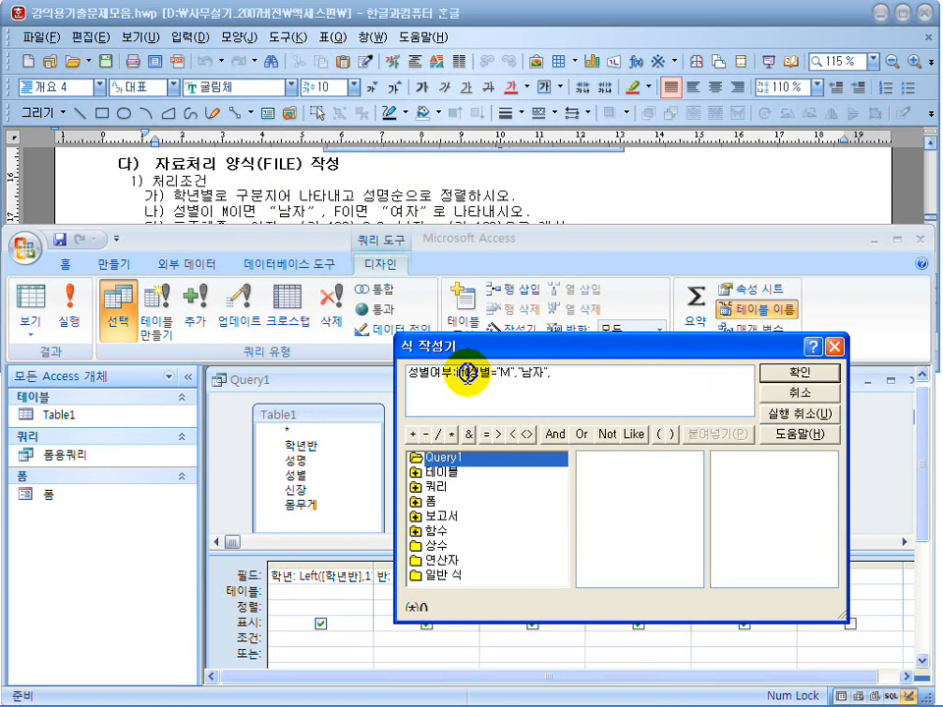
left_click(579, 373)
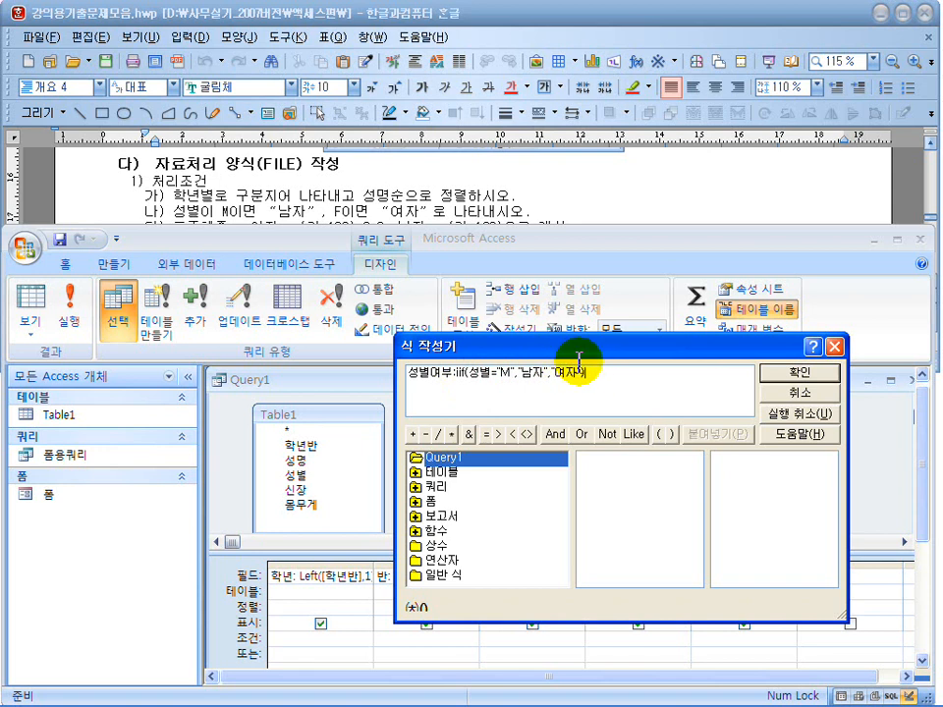
left_click(789, 383)
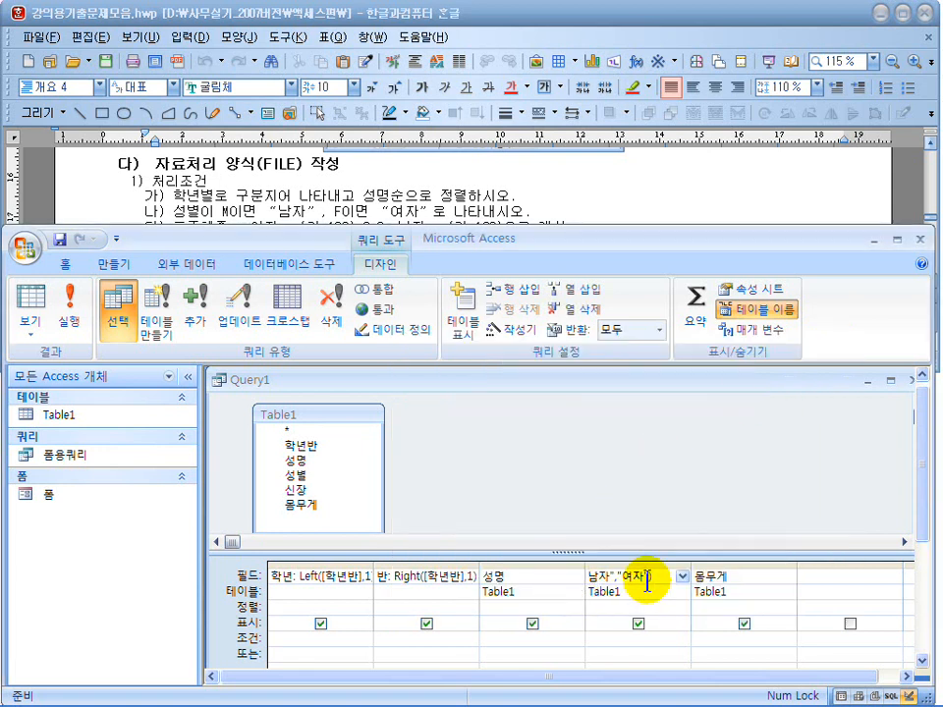
Step: Run the query to check the 성별여부 values, and narrow the 성명 column in design view
left_click(71, 306)
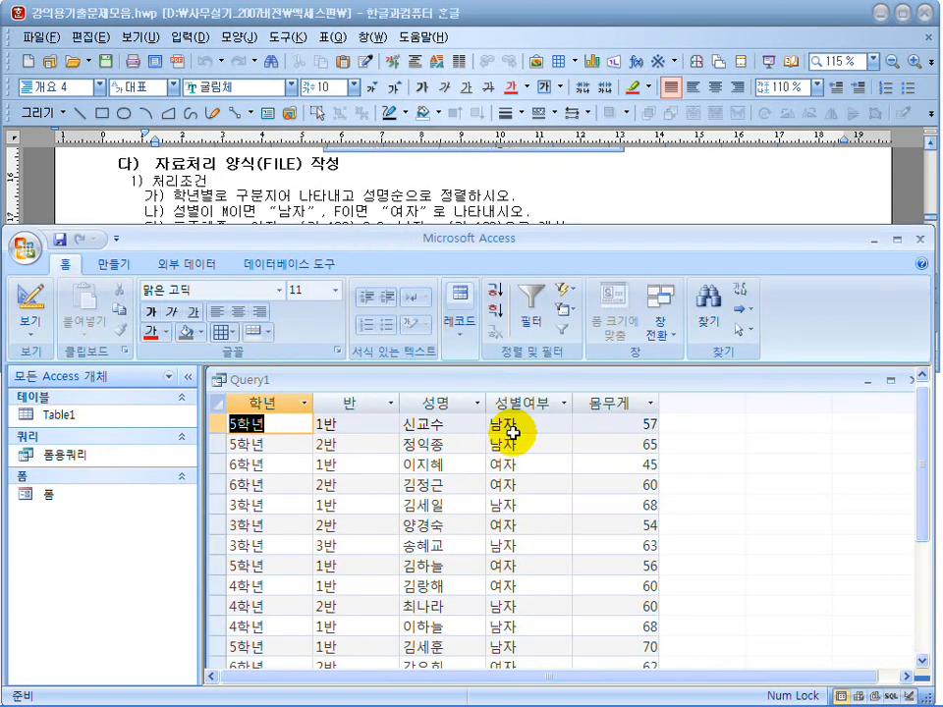
left_click(26, 297)
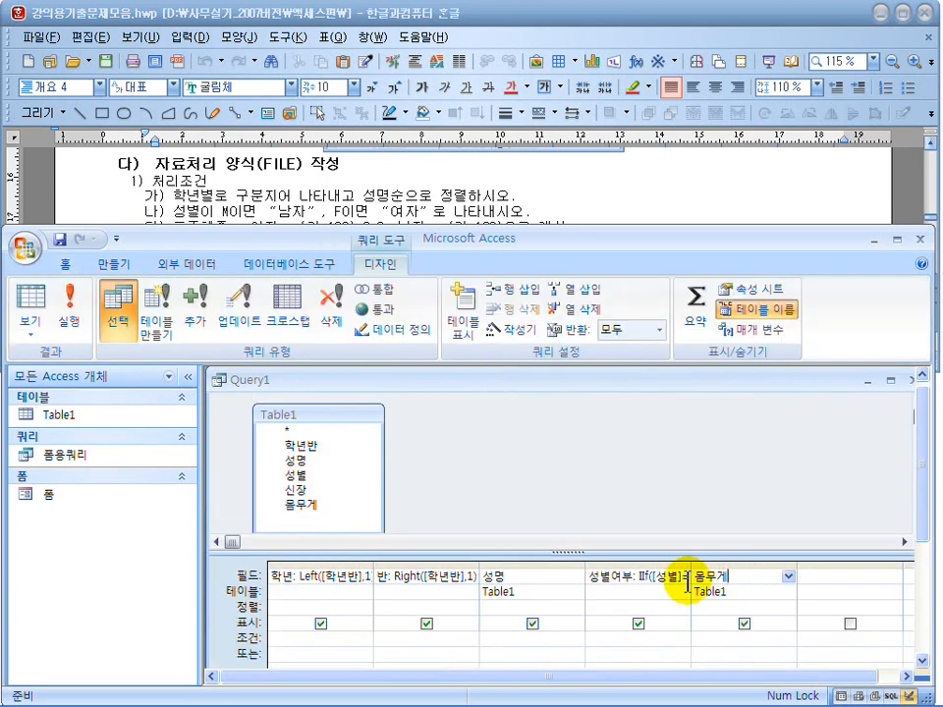
left_click_drag(586, 577, 541, 578)
left_click(617, 578)
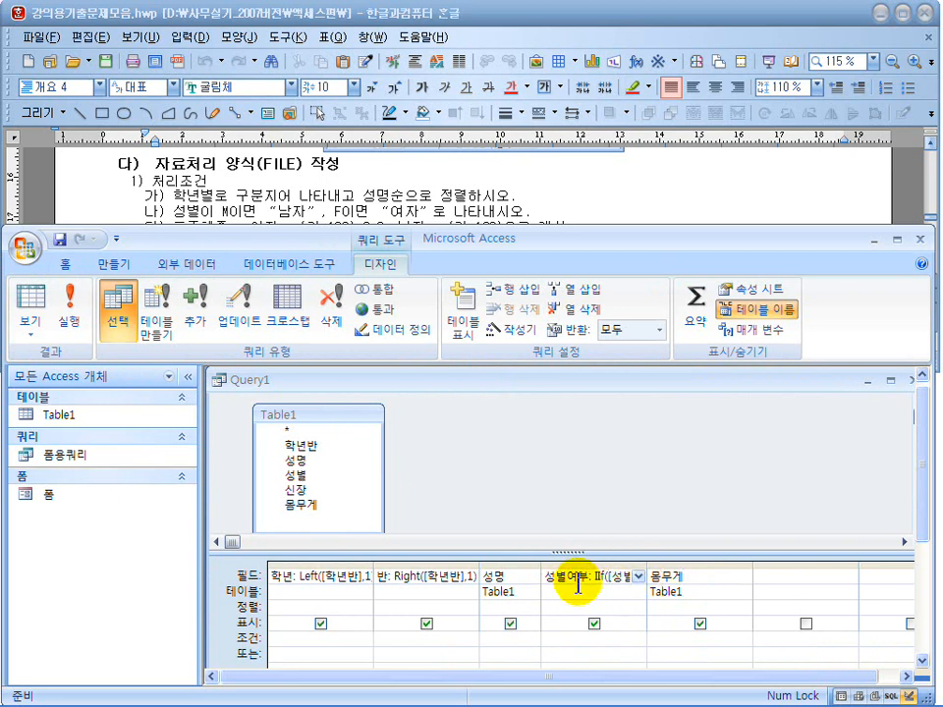
Step: Review the full 성별여부 expression in the Expression Builder and return to the query grid's 몸무게 column
left_click(501, 332)
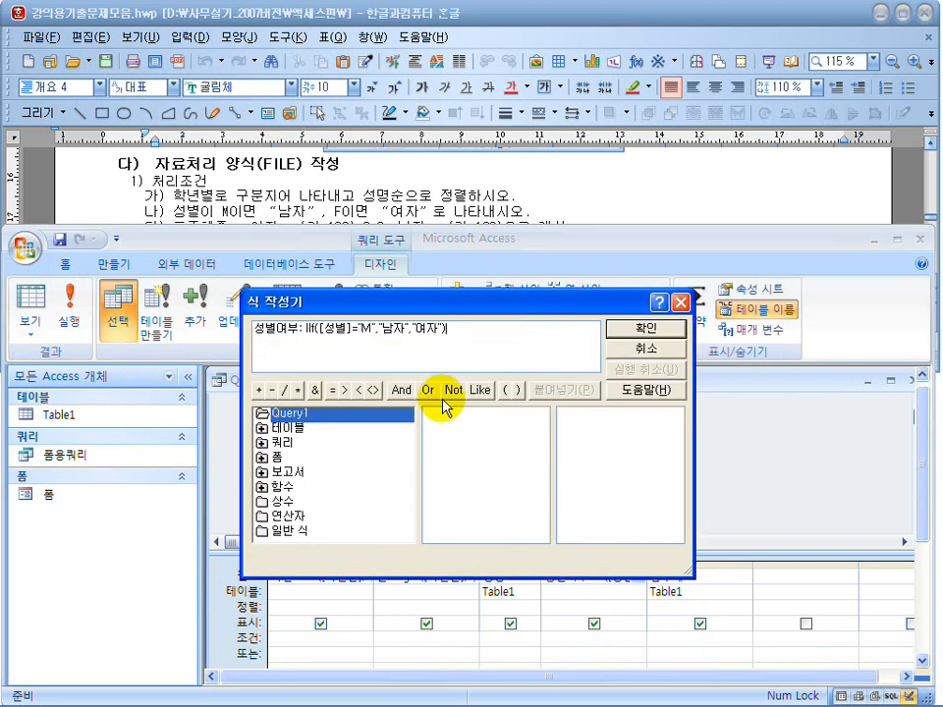
left_click(646, 330)
left_click(699, 573)
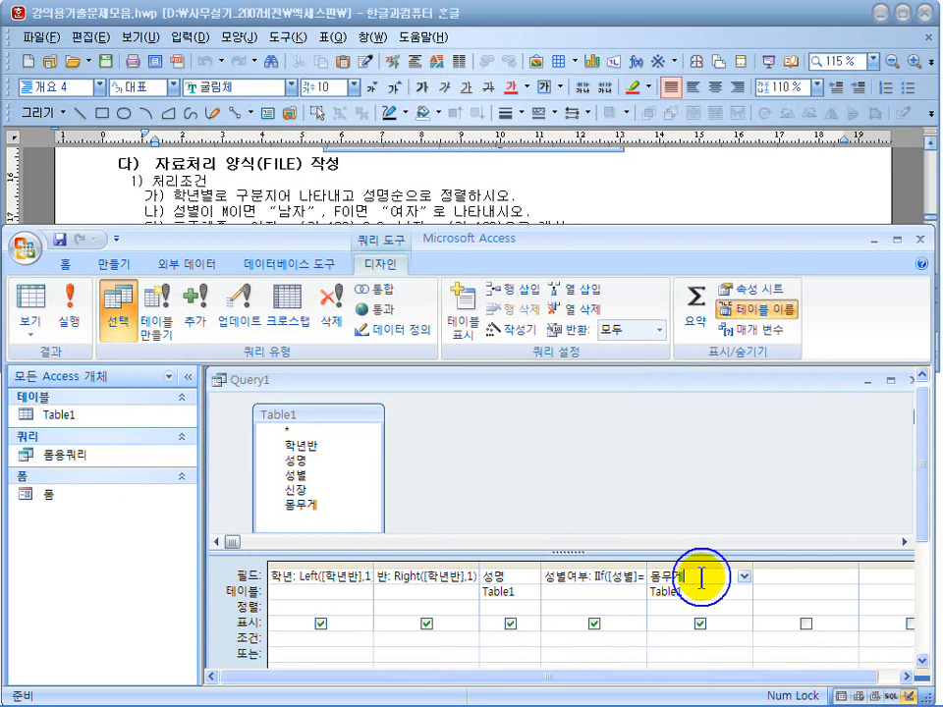
Step: Switch to the Hangul document and compare the 표준체중 and 비만율 conditions with the columns of the report layout
left_click(343, 201)
left_click_drag(187, 226, 228, 242)
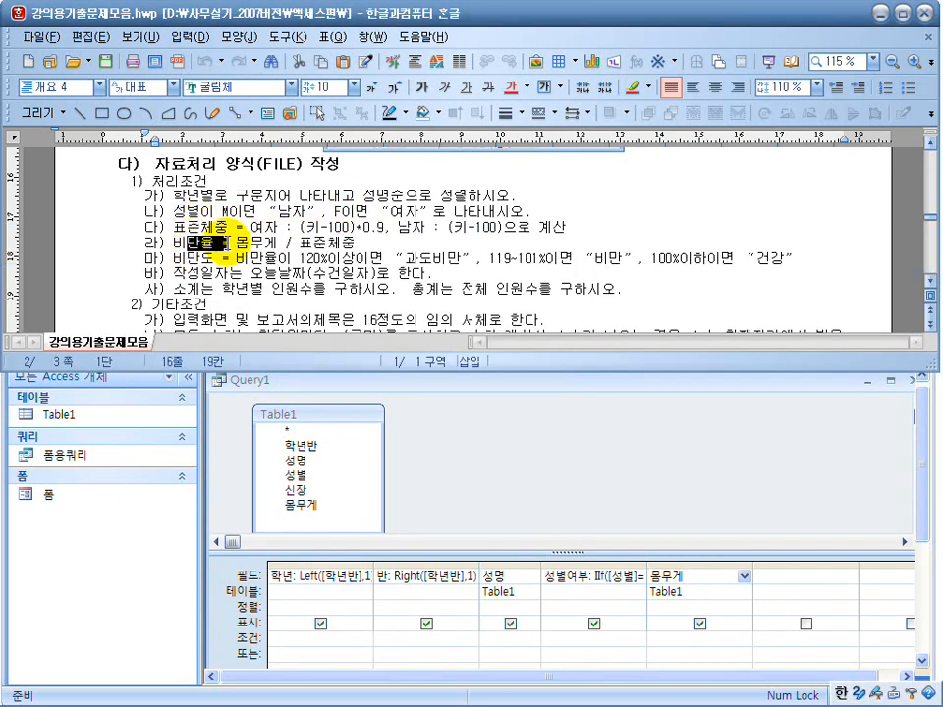
left_click(405, 278)
scroll(403, 277, "down", 3)
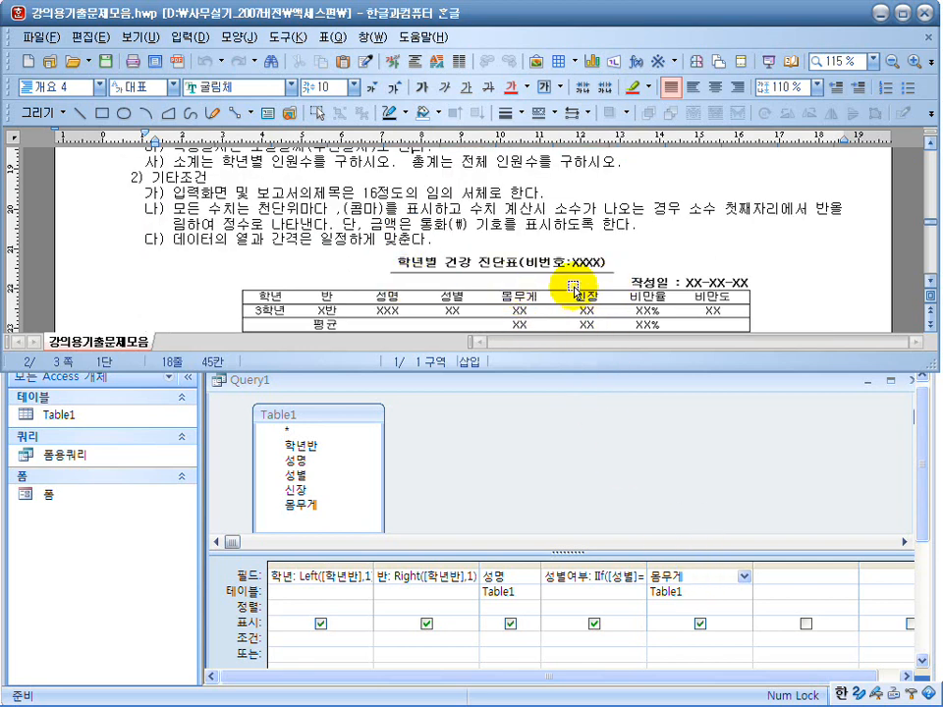
left_click(302, 213)
scroll(302, 214, "up", 1)
scroll(295, 208, "up", 1)
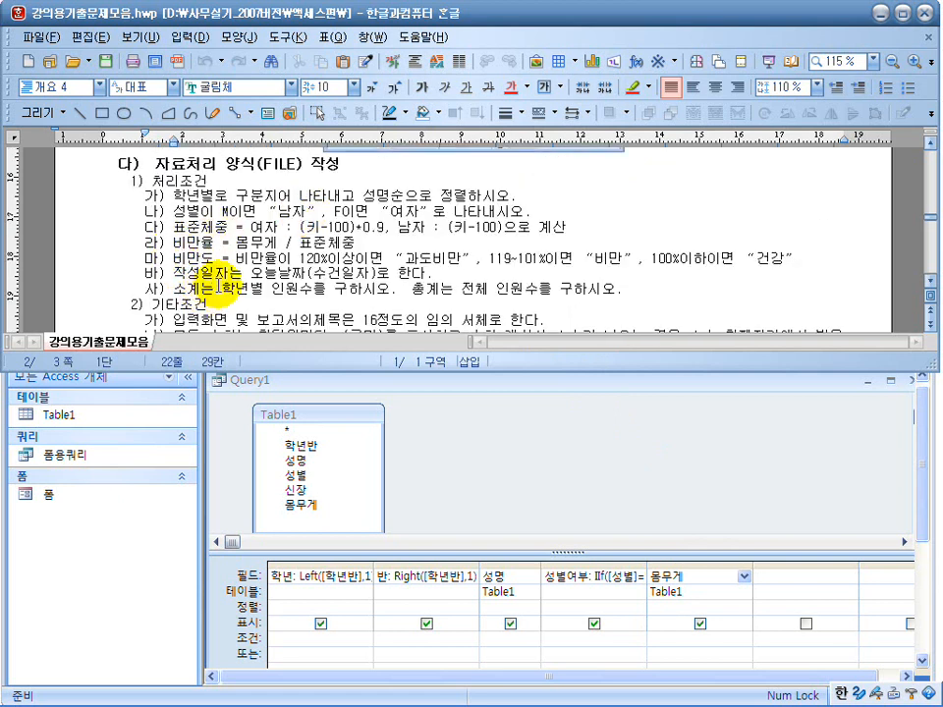
left_click(403, 242)
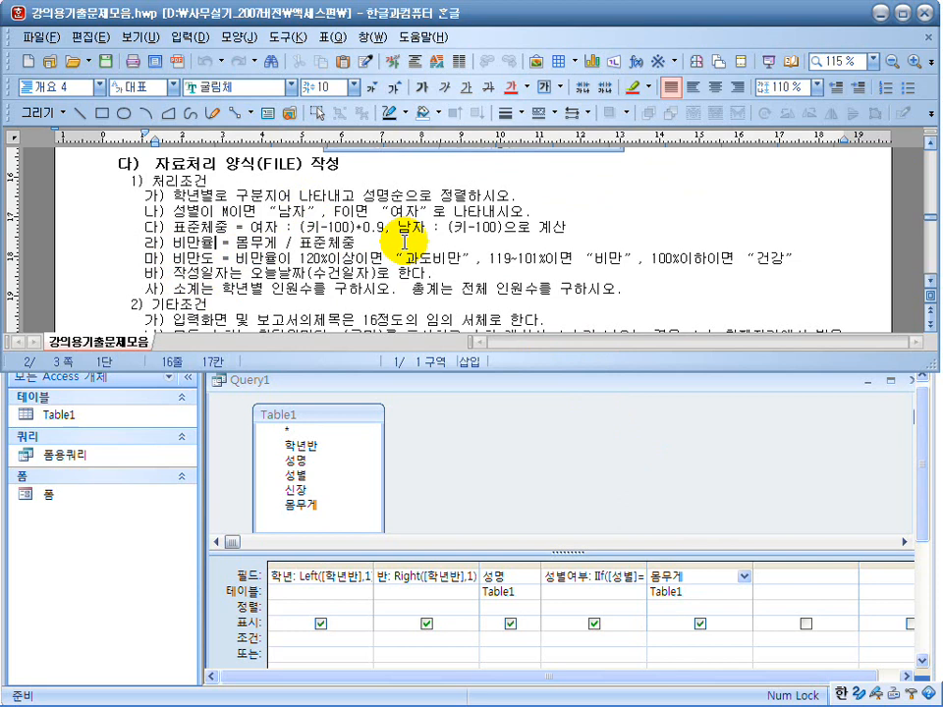
Step: Check the report layout's column order, add the 신장 field from Table1 in Access, and fit the 몸무게 and 신장 column widths
left_click(315, 491)
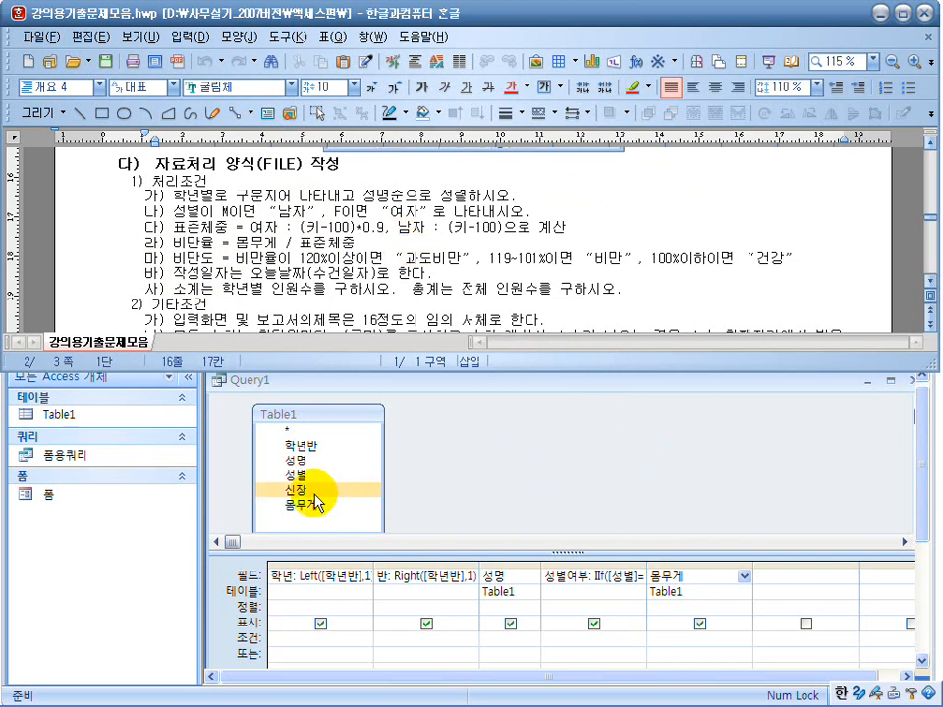
left_click(412, 466)
left_click(614, 182)
scroll(617, 184, "down", 1)
scroll(609, 184, "down", 2)
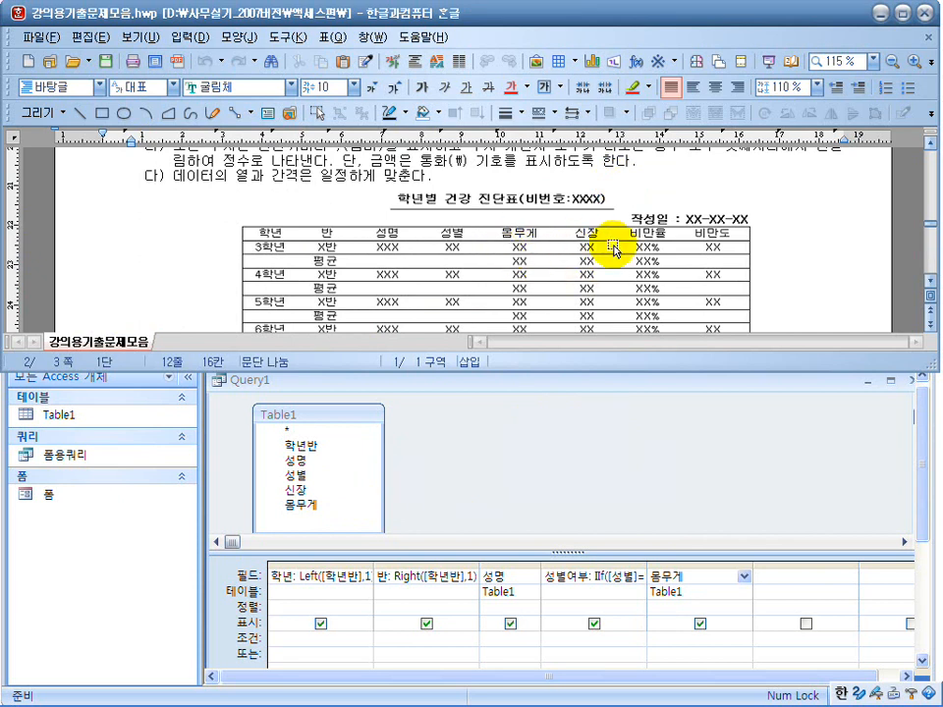
double_click(307, 491)
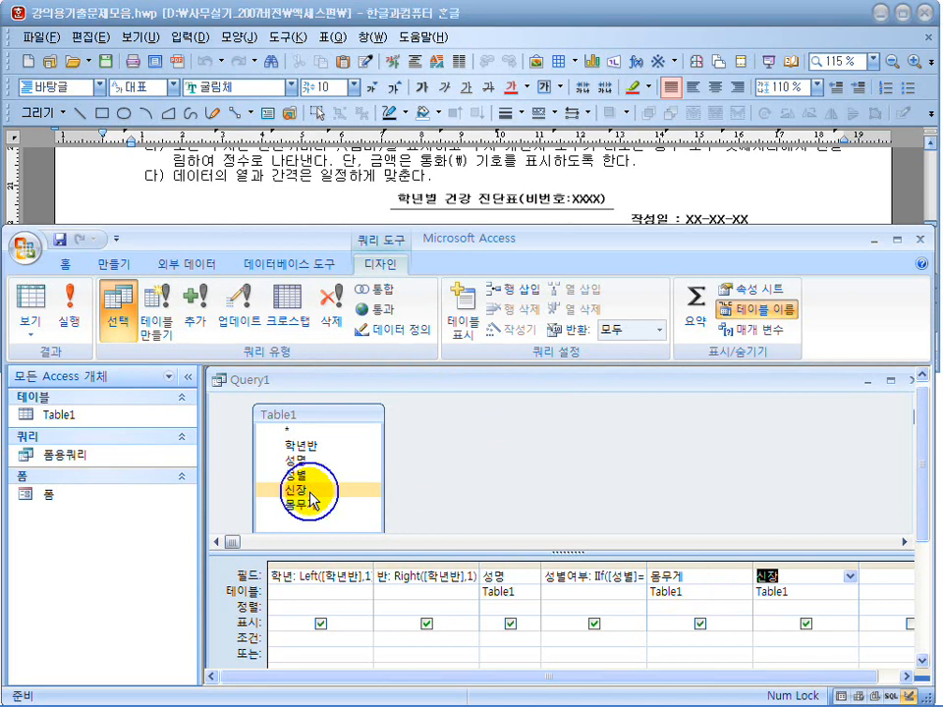
double_click(753, 568)
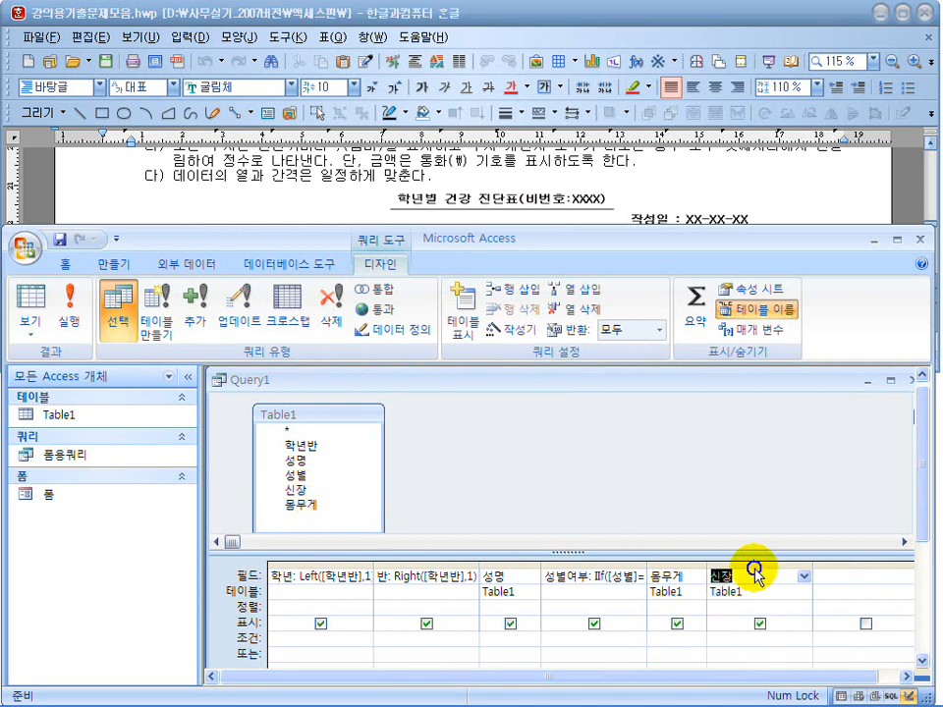
double_click(810, 563)
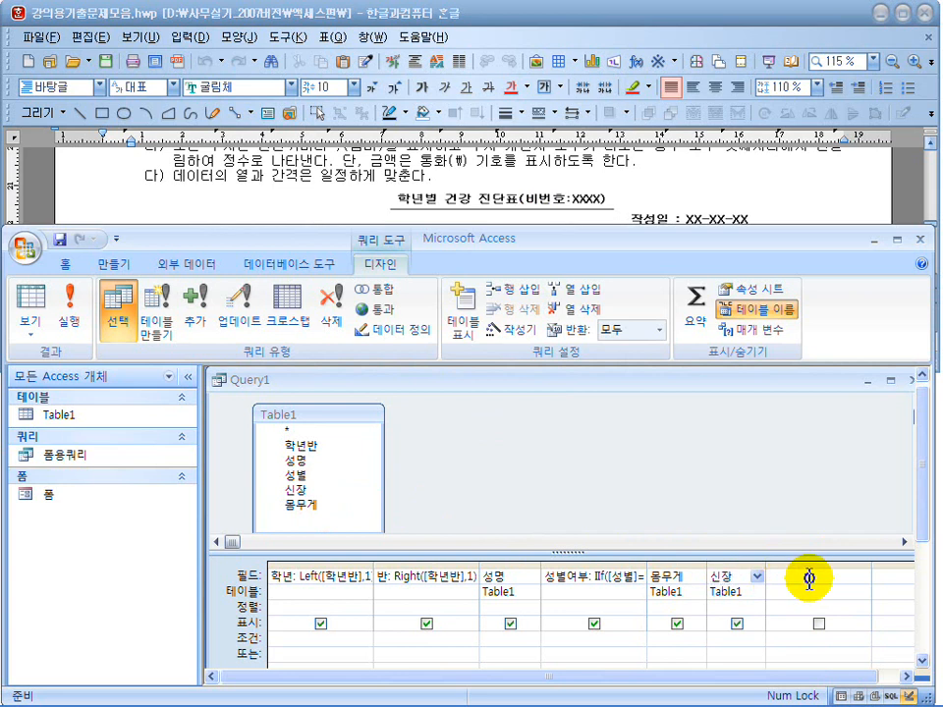
Step: Review the 비만율 = 몸무게 / 표준체중 formula and the gender-based 표준체중 condition in the Hangul document
left_click(385, 175)
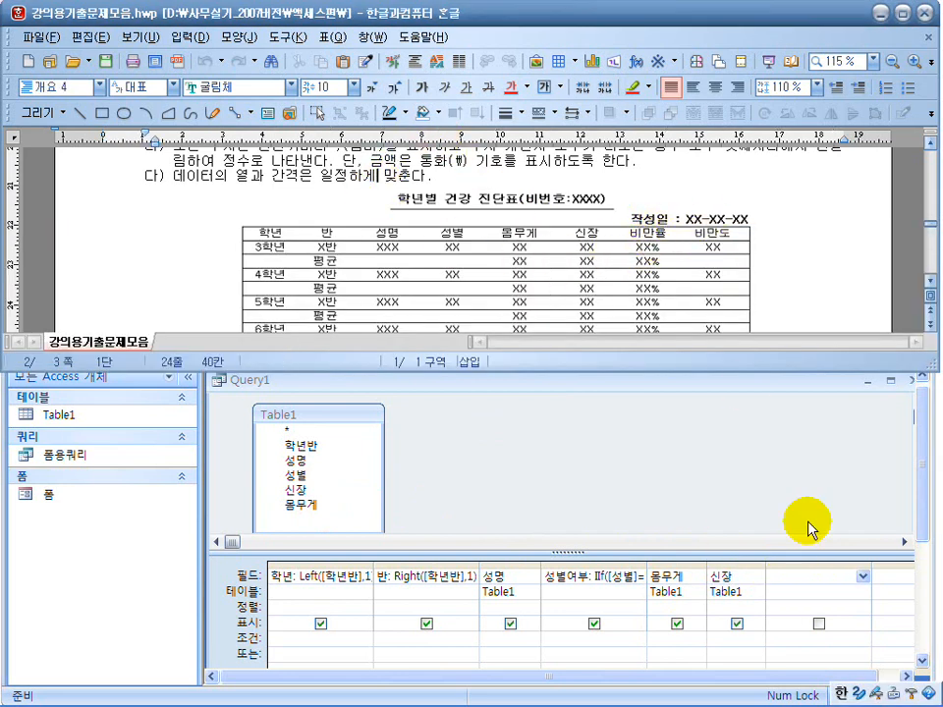
left_click(267, 211)
scroll(270, 201, "up", 3)
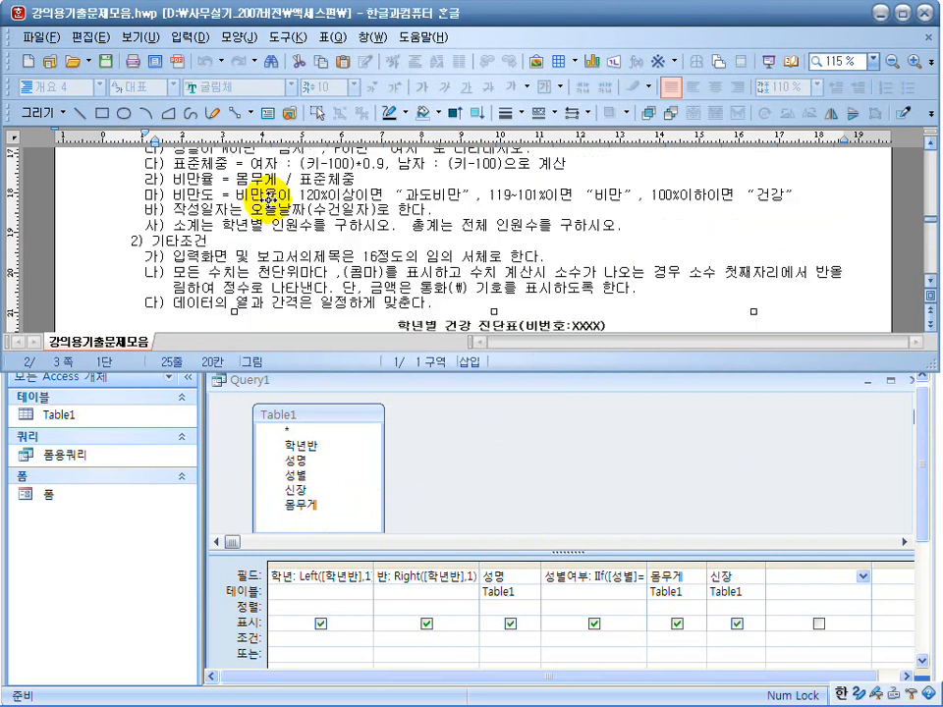
left_click_drag(173, 180, 361, 180)
left_click(361, 180)
scroll(363, 180, "up", 1)
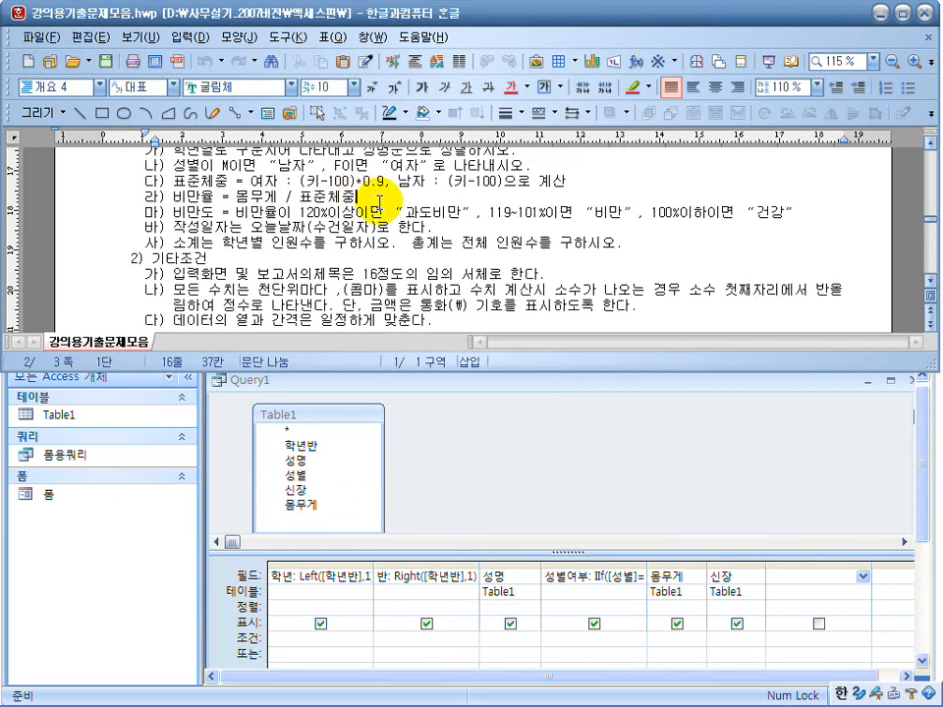
left_click(783, 573)
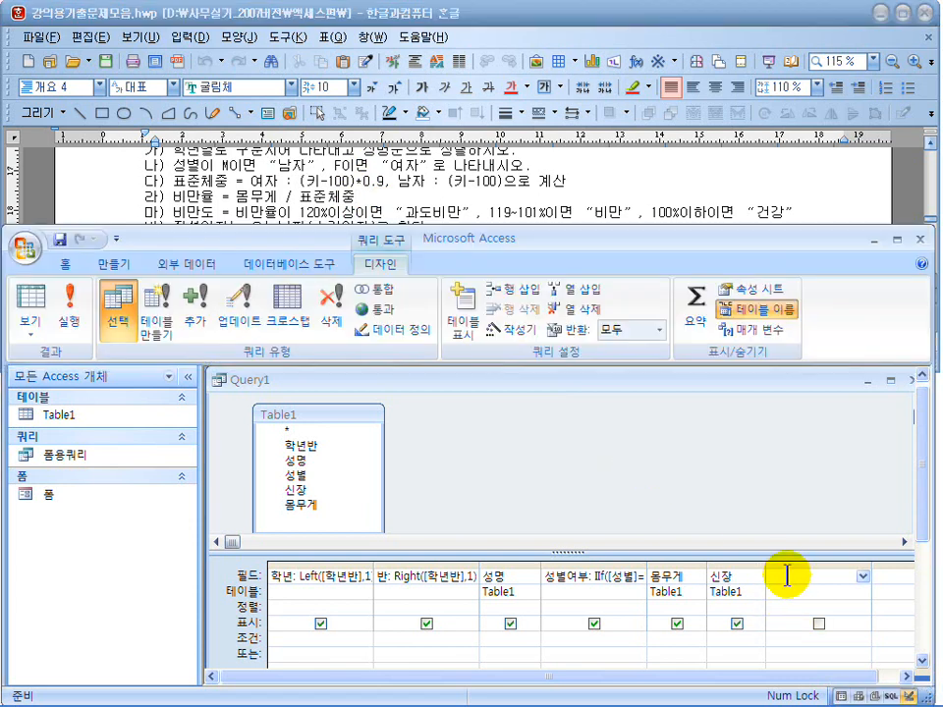
left_click(462, 195)
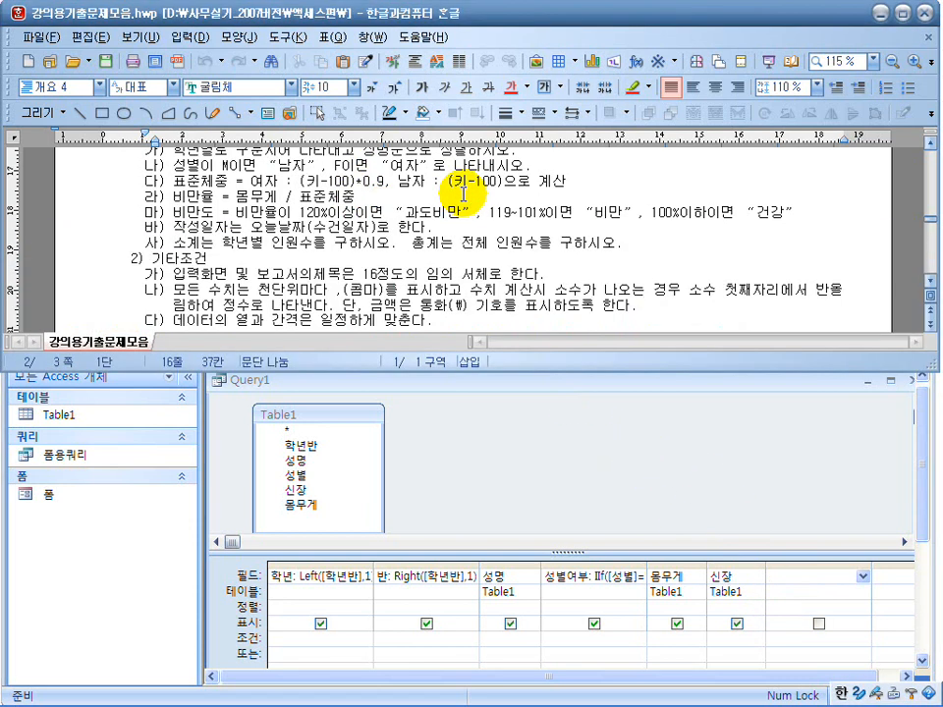
Step: Enter the calculated field 비만율:몸무게/표준체중 in the Expression Builder for the empty column after 신장
left_click(795, 575)
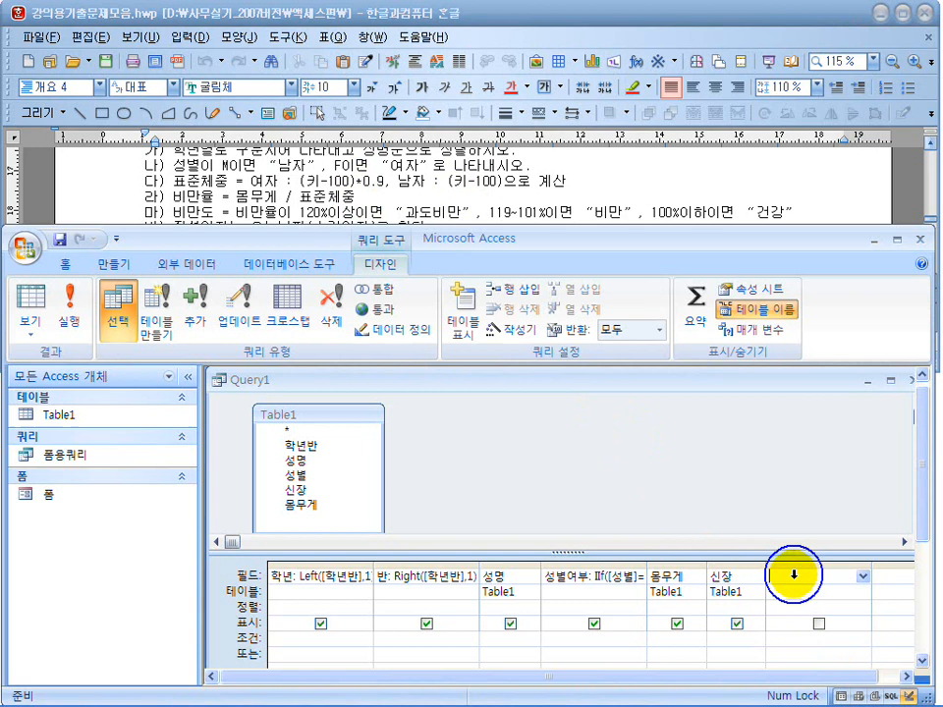
left_click(515, 336)
left_click_drag(481, 316, 616, 314)
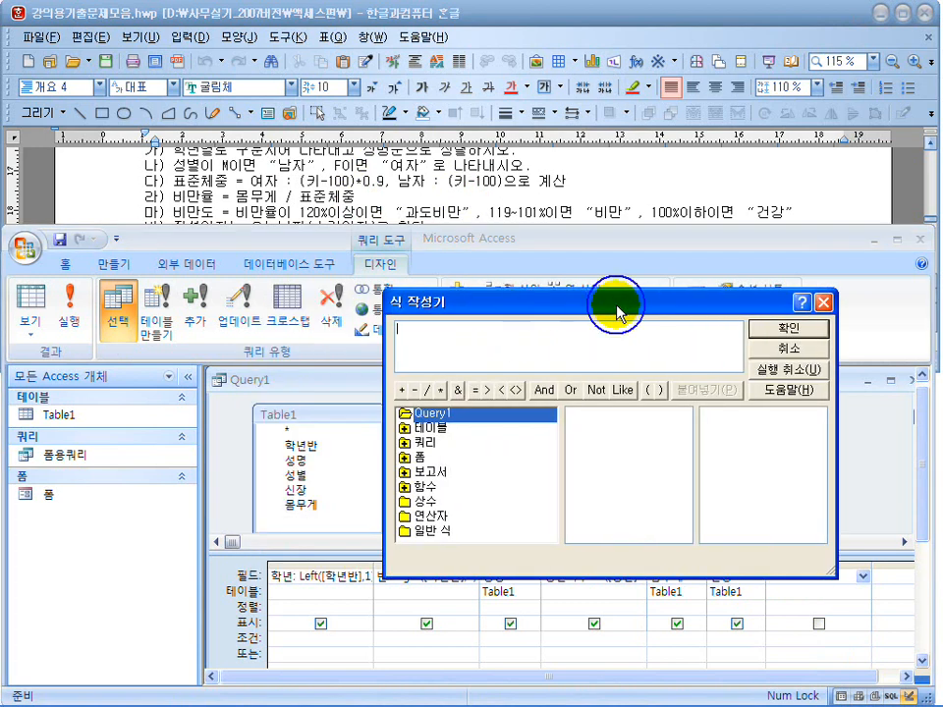
type("비만ㅇ")
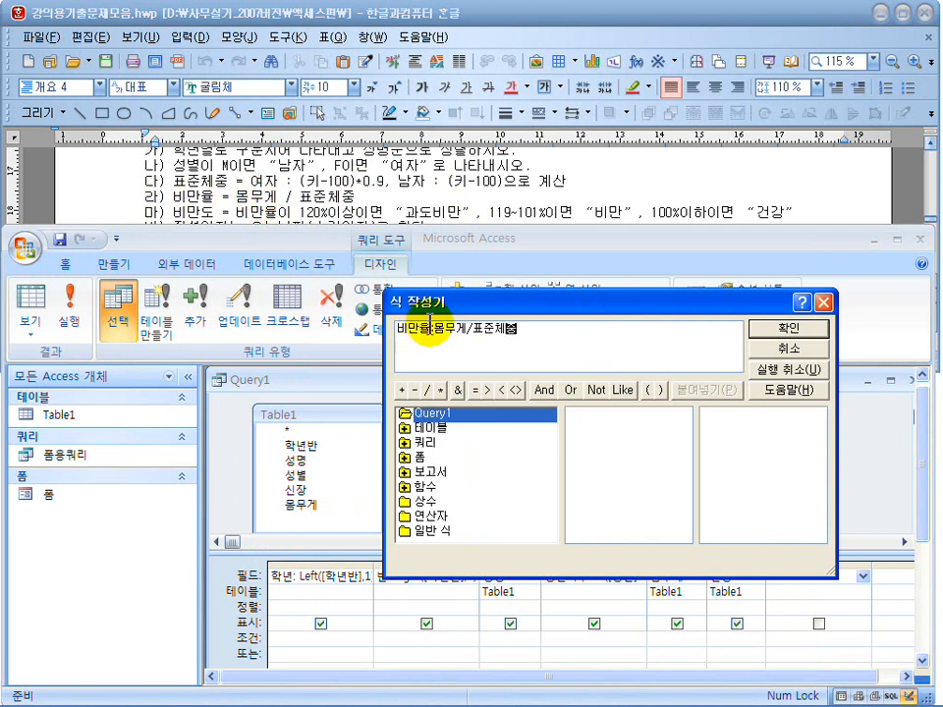
Step: Check the 몸무게 and 표준체중 terms of the 비만율 expression against the query columns and the Table1 field list
left_click_drag(512, 294, 338, 186)
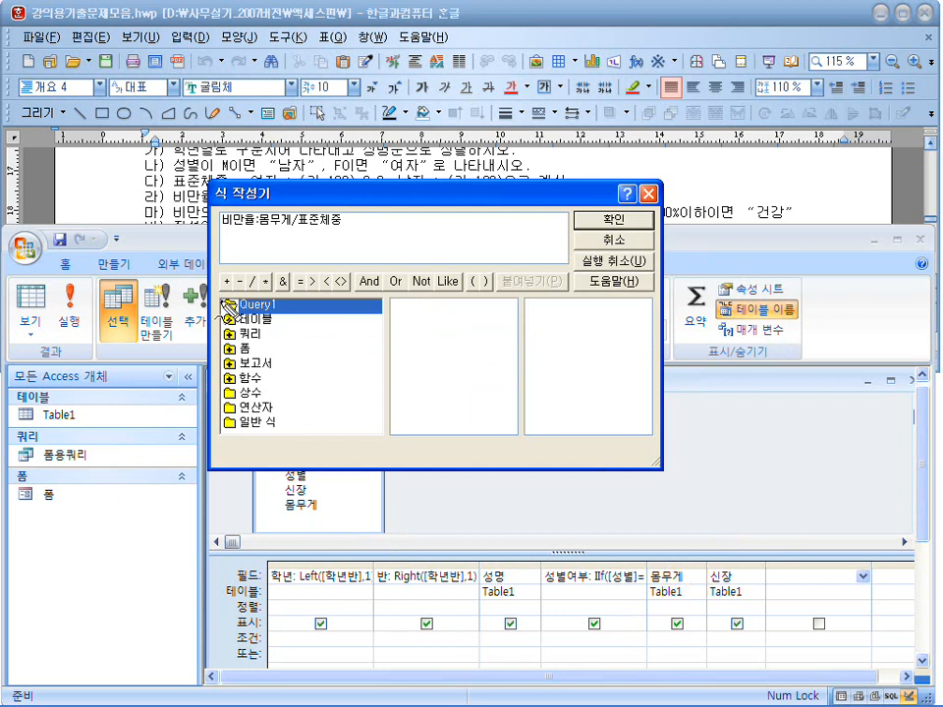
left_click_drag(256, 236, 301, 236)
mouse_move(636, 603)
left_mouse_down()
mouse_move(630, 591)
mouse_move(687, 611)
left_mouse_up()
left_click_drag(301, 235, 350, 232)
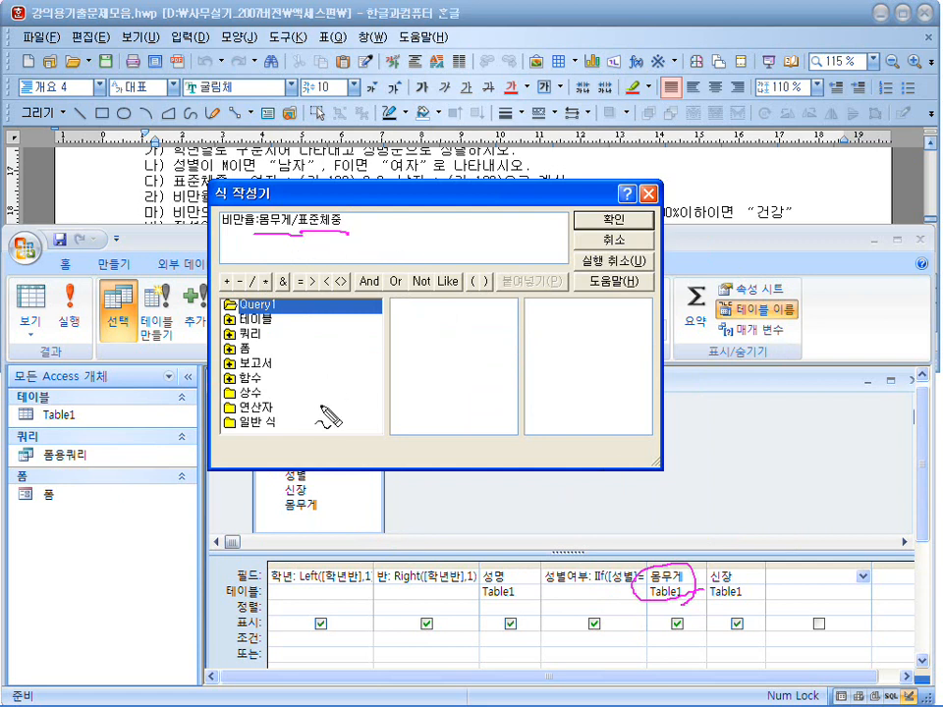
key("Escape")
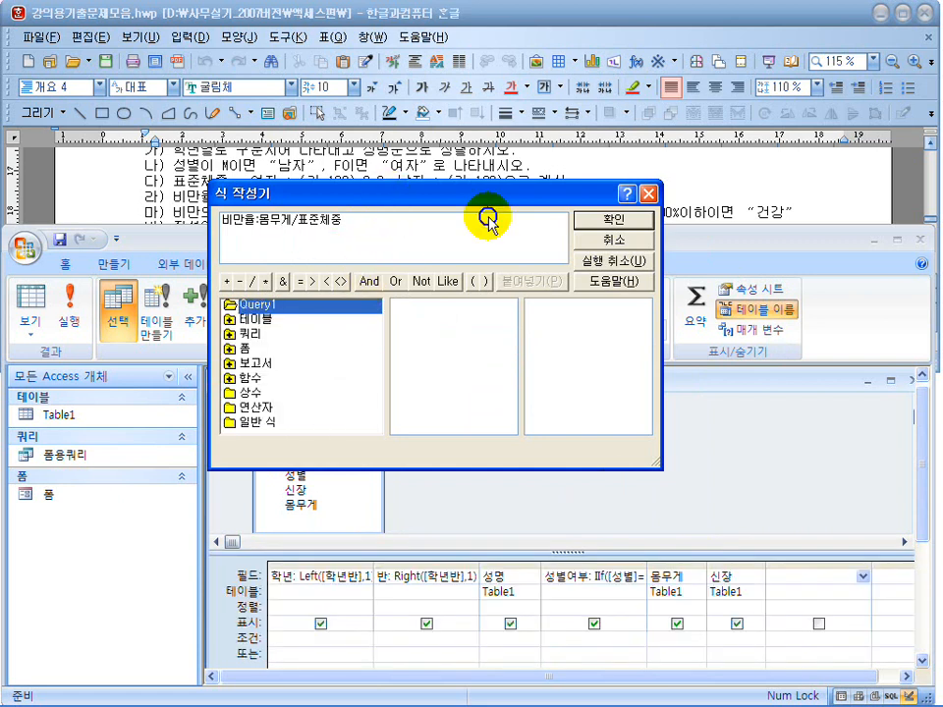
left_click_drag(389, 194, 597, 239)
key("ctrl+shift+d")
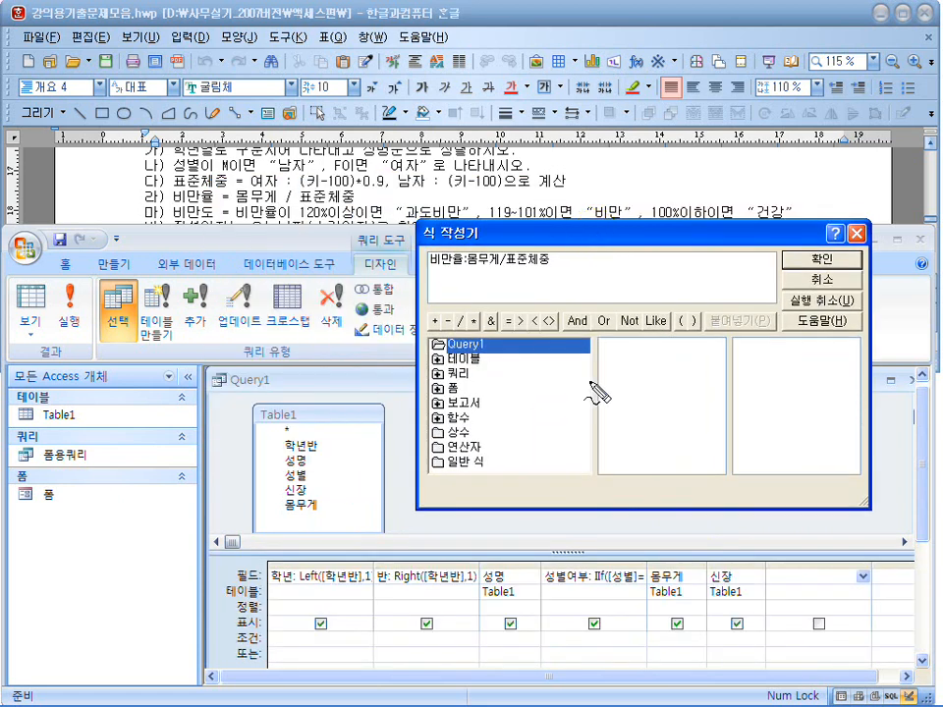
left_click_drag(277, 522, 322, 525)
mouse_move(316, 439)
left_mouse_down()
mouse_move(264, 516)
mouse_move(324, 544)
left_mouse_up()
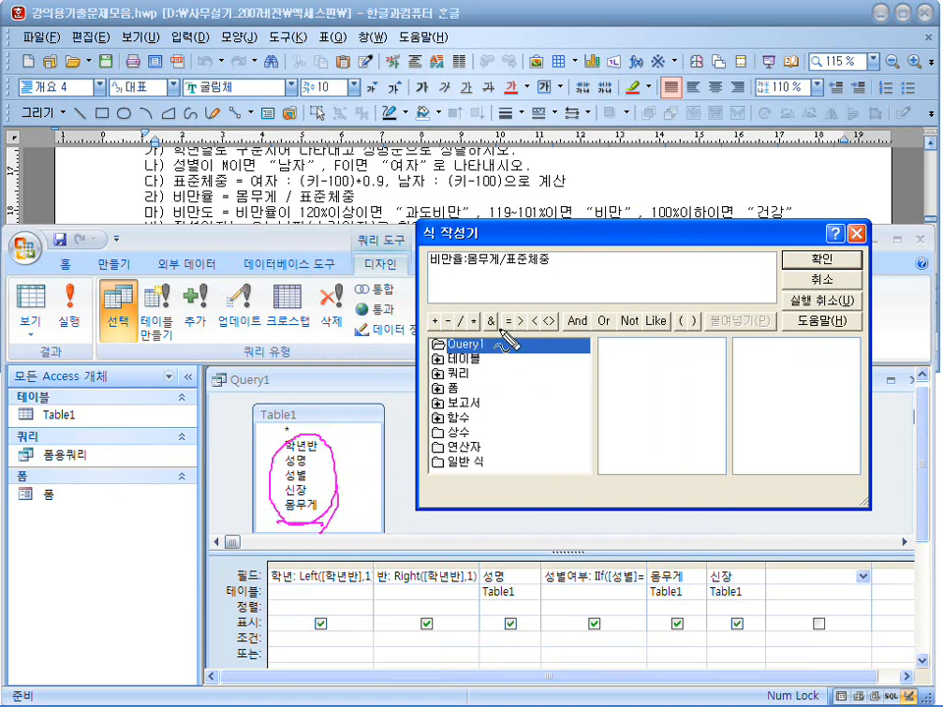
left_click_drag(503, 278, 560, 276)
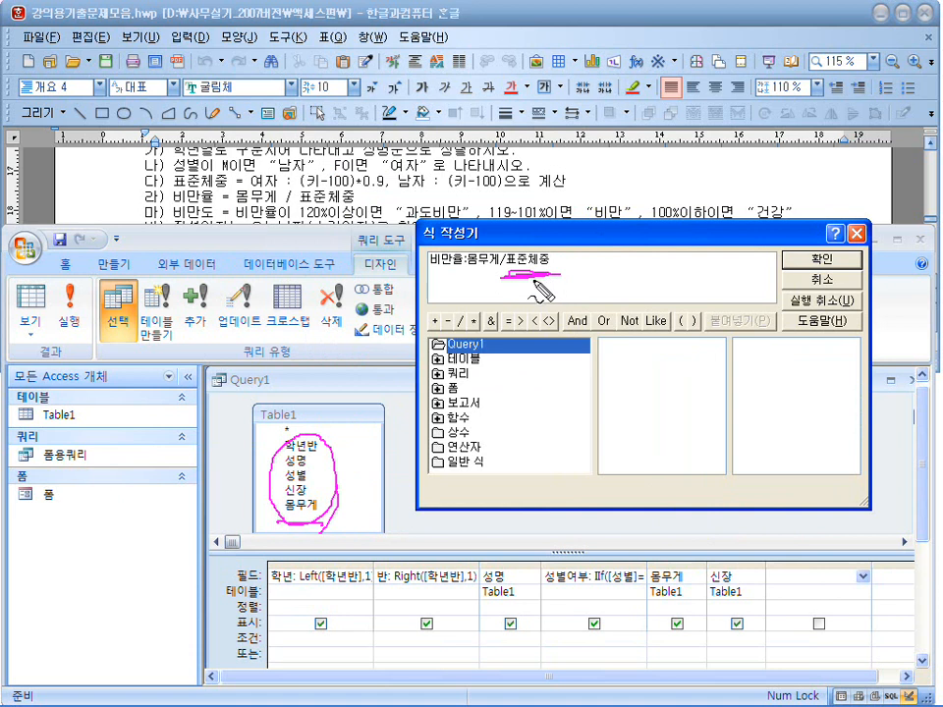
Step: Apply the 비만율 expression, try running the query, and cancel the 표준체중 parameter request
left_click(813, 261)
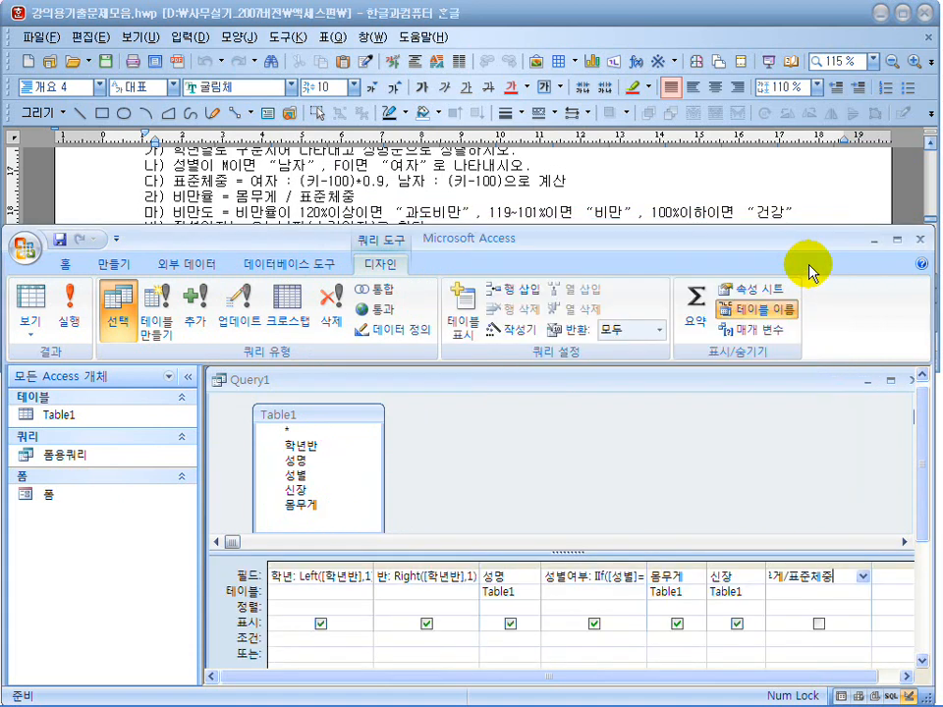
left_click(69, 310)
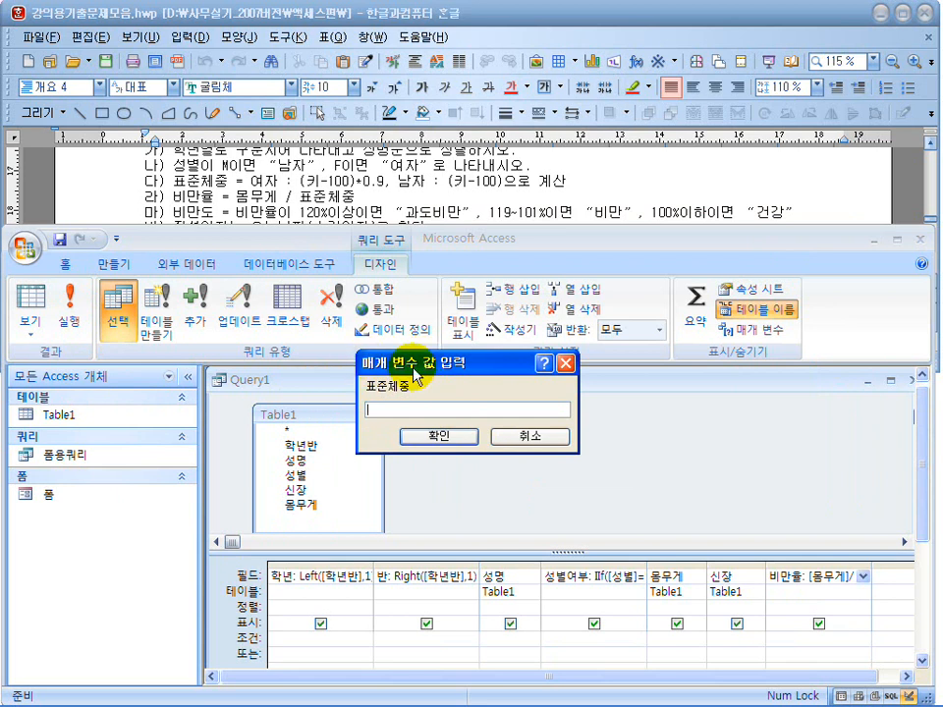
left_click(523, 437)
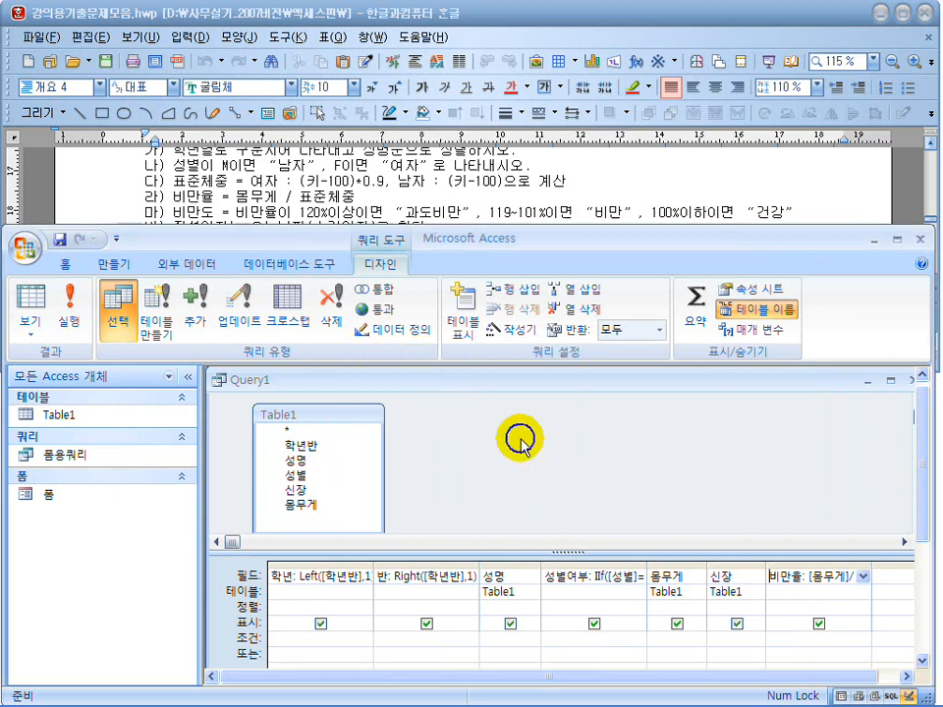
Step: Switch to the Hangul document and review the 표준체중 calculation rule for 여자 and 남자
left_click(263, 182)
left_click_drag(173, 182, 564, 180)
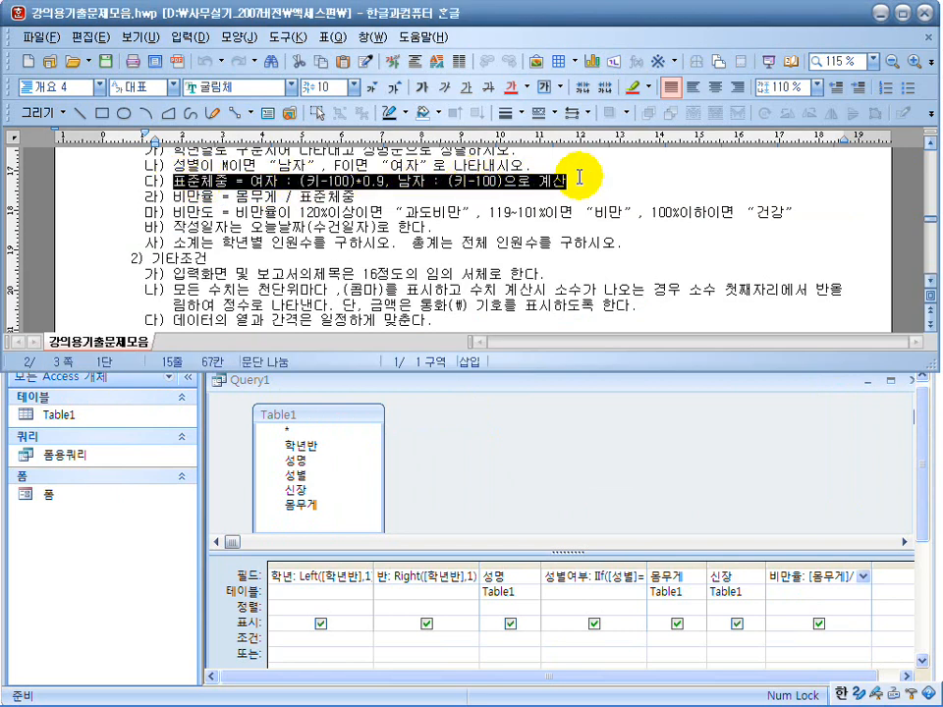
left_click(576, 179)
Step: Reopen the 비만율 expression in Access's Expression Builder and delete its [몸무게]/[표준체중] formula, keeping only the field name
left_click(815, 579)
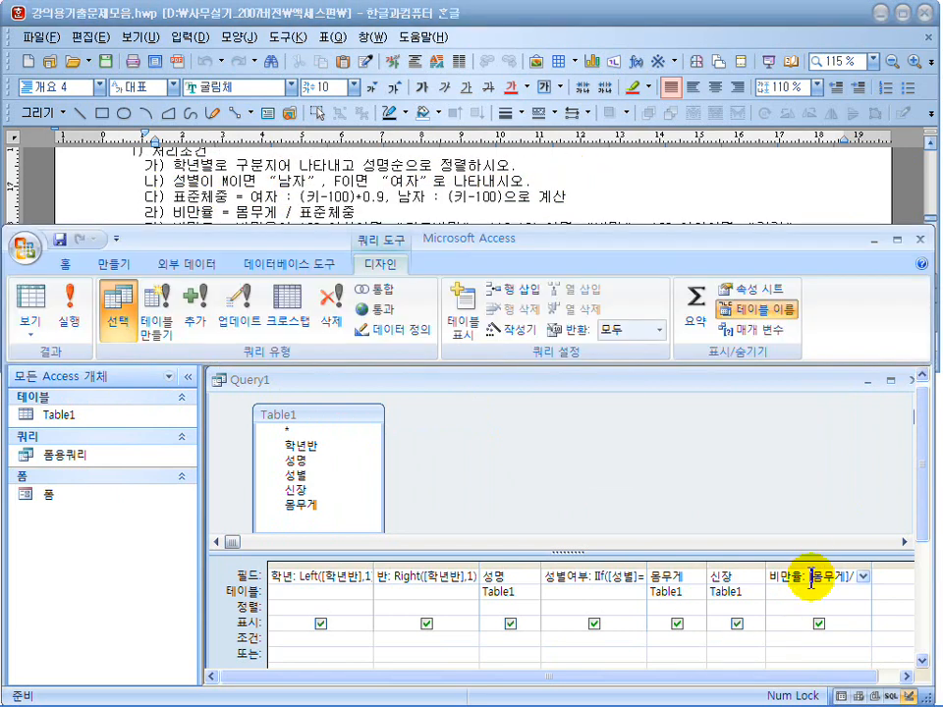
left_click(500, 282)
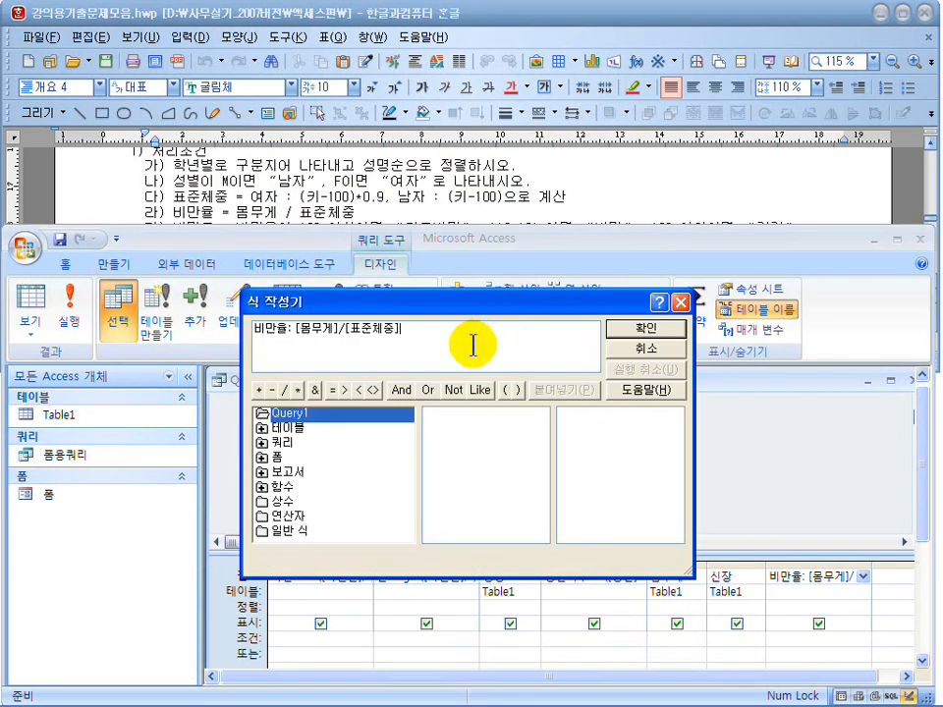
double_click(367, 330)
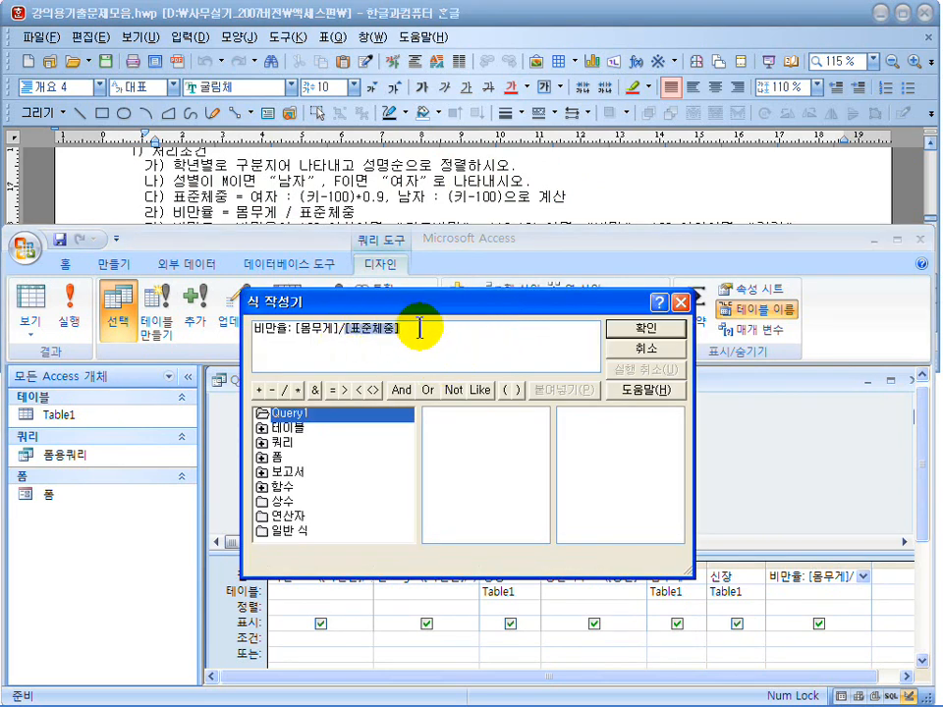
key("Delete")
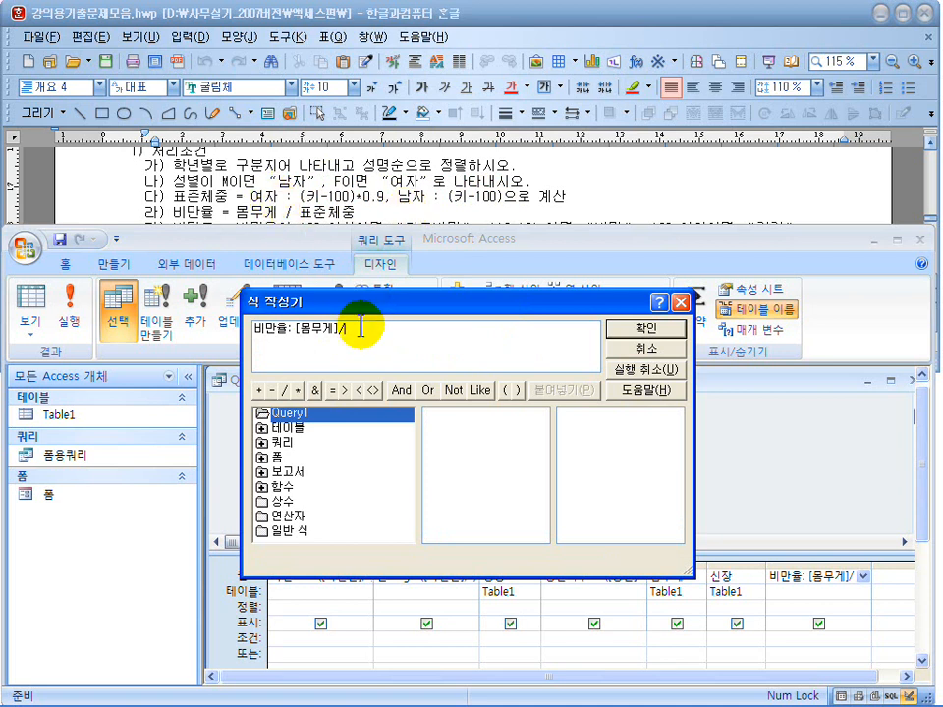
left_click_drag(342, 328, 298, 330)
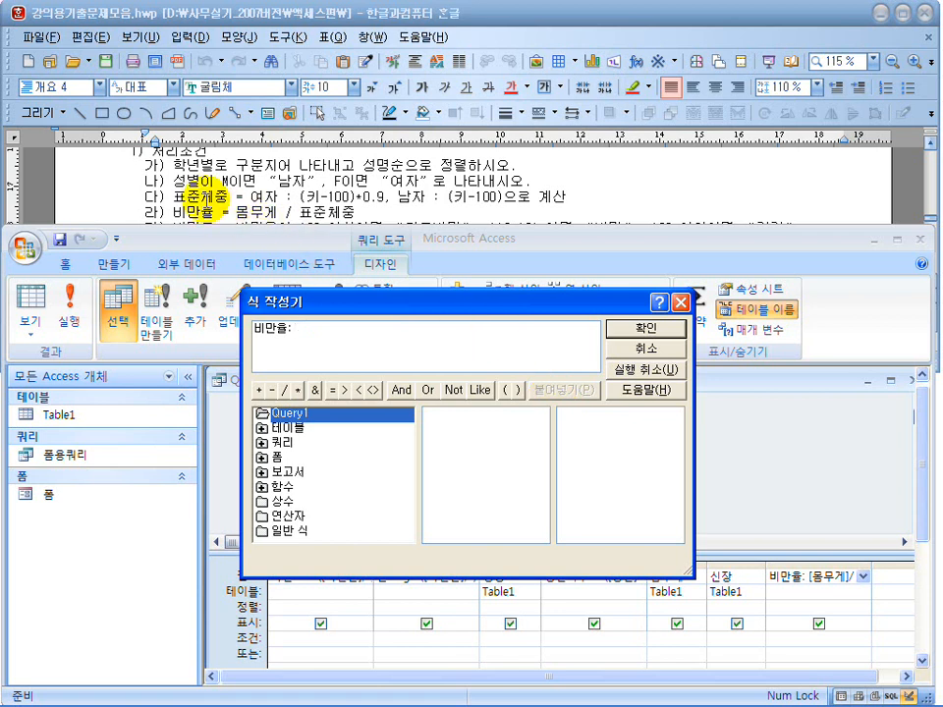
Step: Write the female 표준체중 part after 비만율: as iif(성별="F",(신장-100)*0.9, following the document's rule
mouse_move(844, 690)
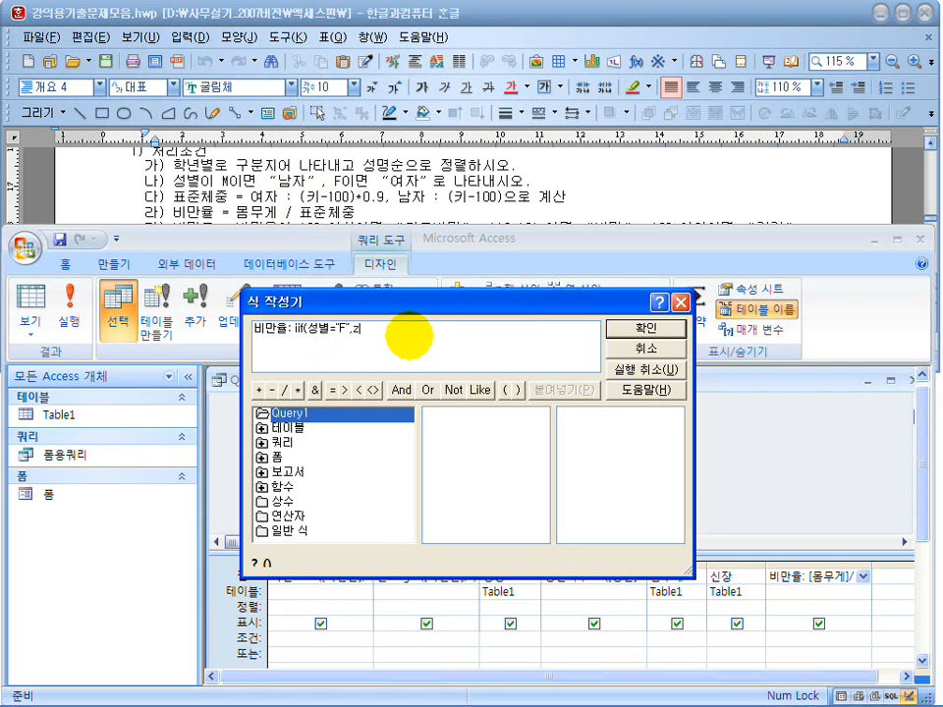
left_click_drag(386, 307, 562, 284)
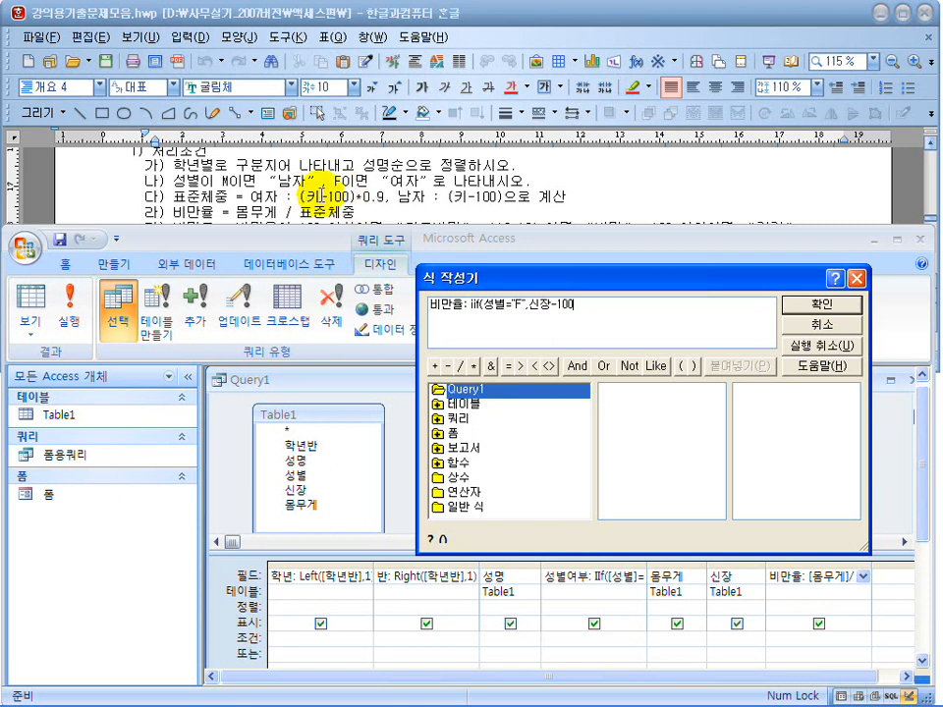
left_click_drag(329, 197, 390, 199)
left_click(296, 197)
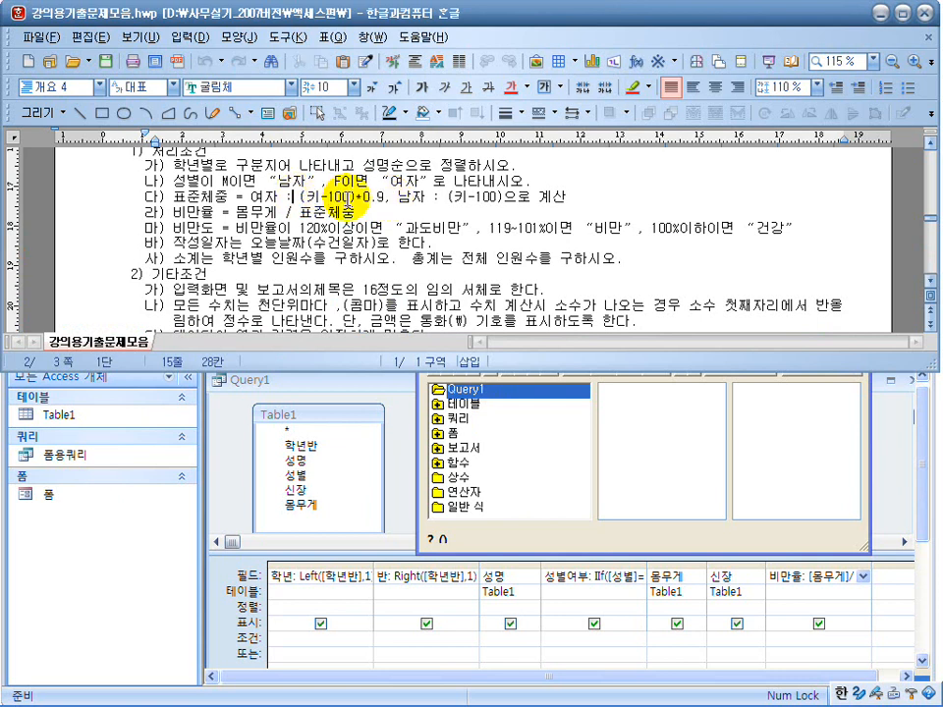
left_click(668, 514)
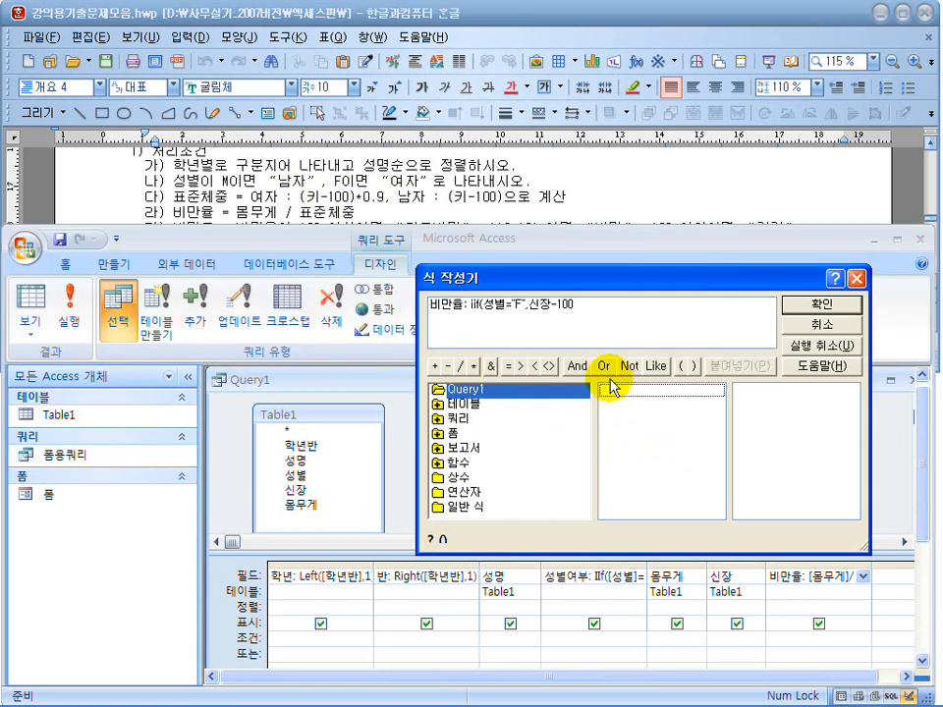
left_click(586, 320)
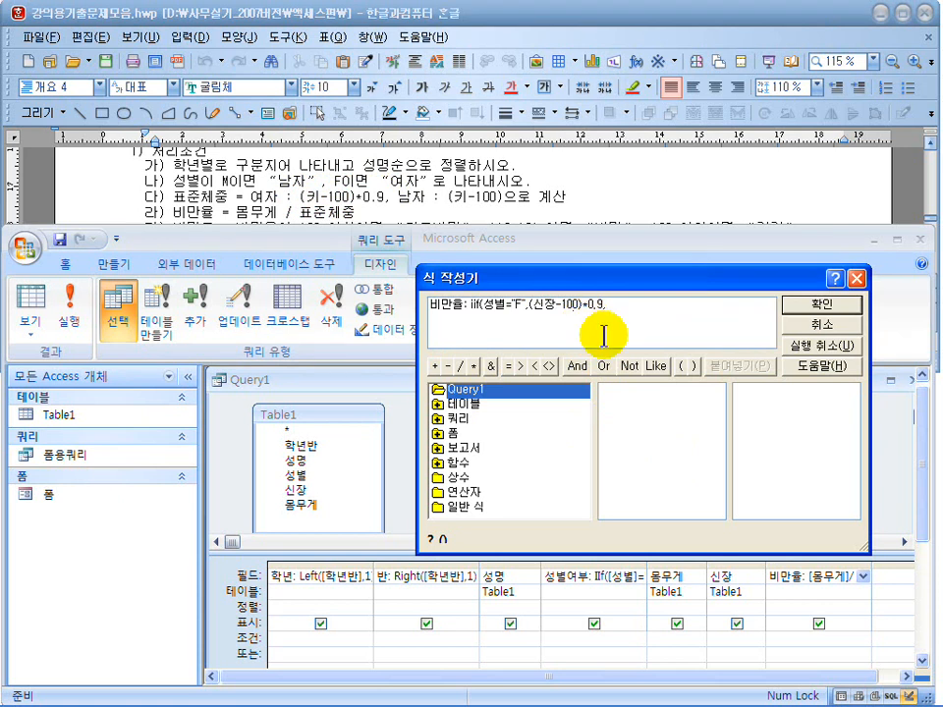
Step: Complete the iif expression with (신장-100) as the male 표준체중 and the closing parenthesis
left_click_drag(642, 315, 512, 308)
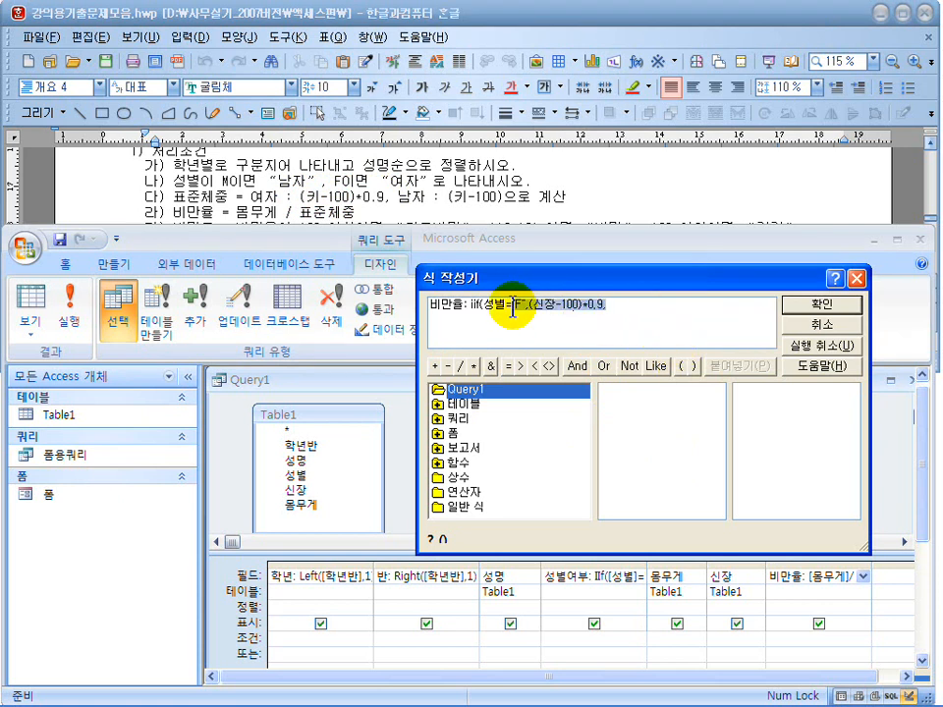
left_click(612, 310)
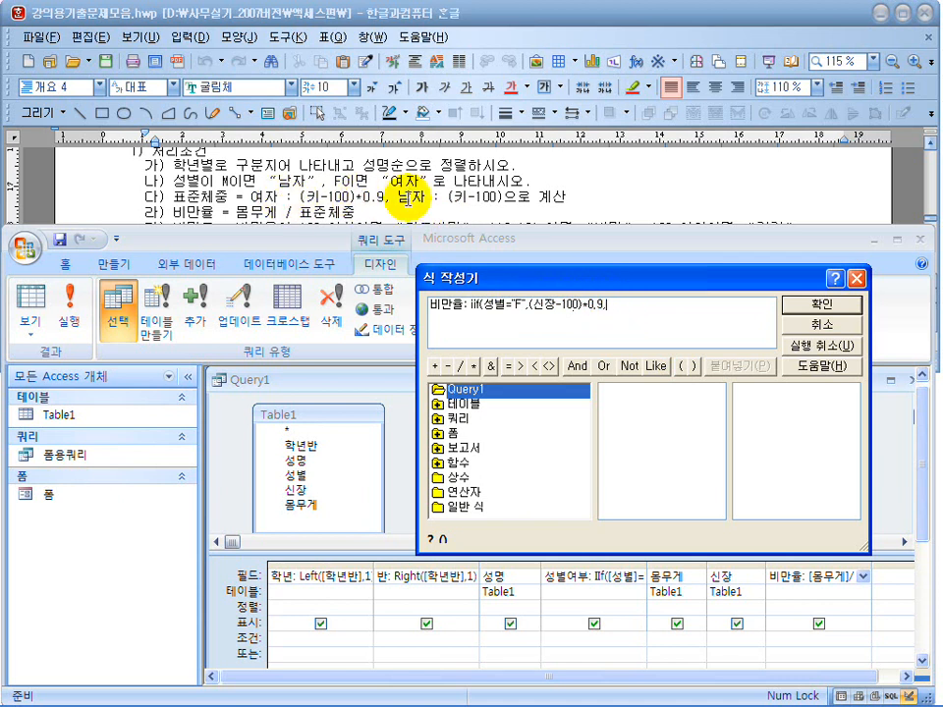
left_click_drag(610, 305, 498, 308)
left_click(646, 307)
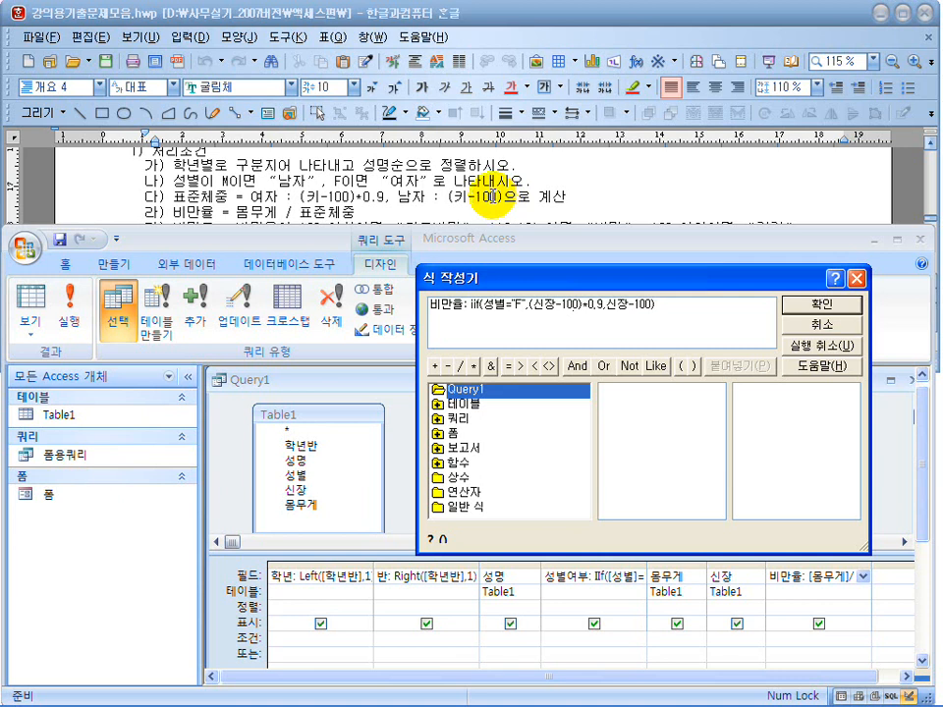
left_click(671, 303)
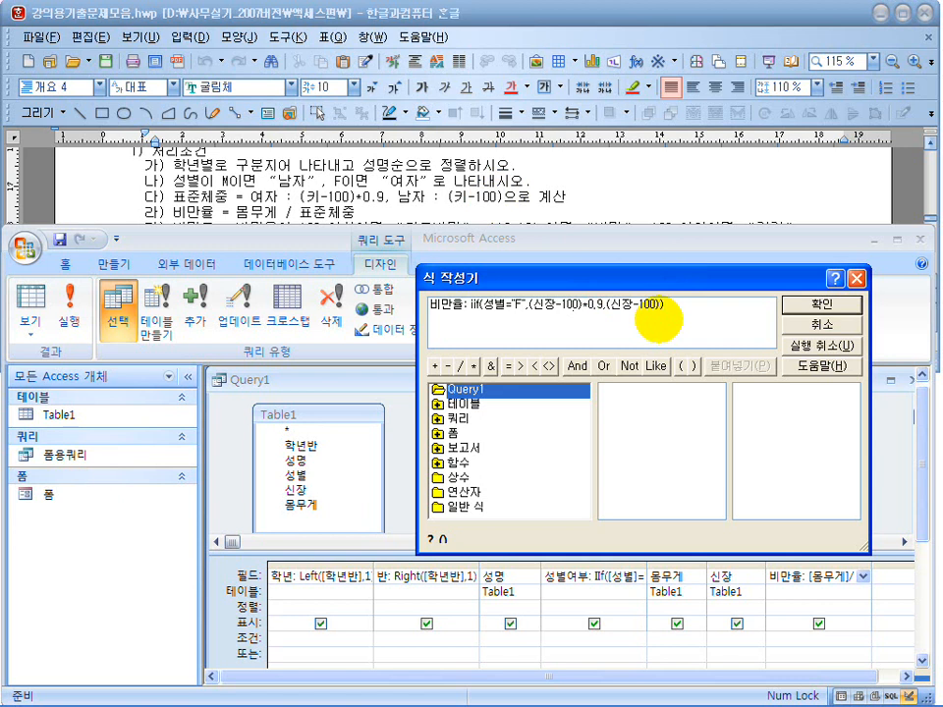
Step: Check the completed iif expression and compare it with the 비만율 = 몸무게 / 표준체중 rule in the Hangul document
left_click(520, 301)
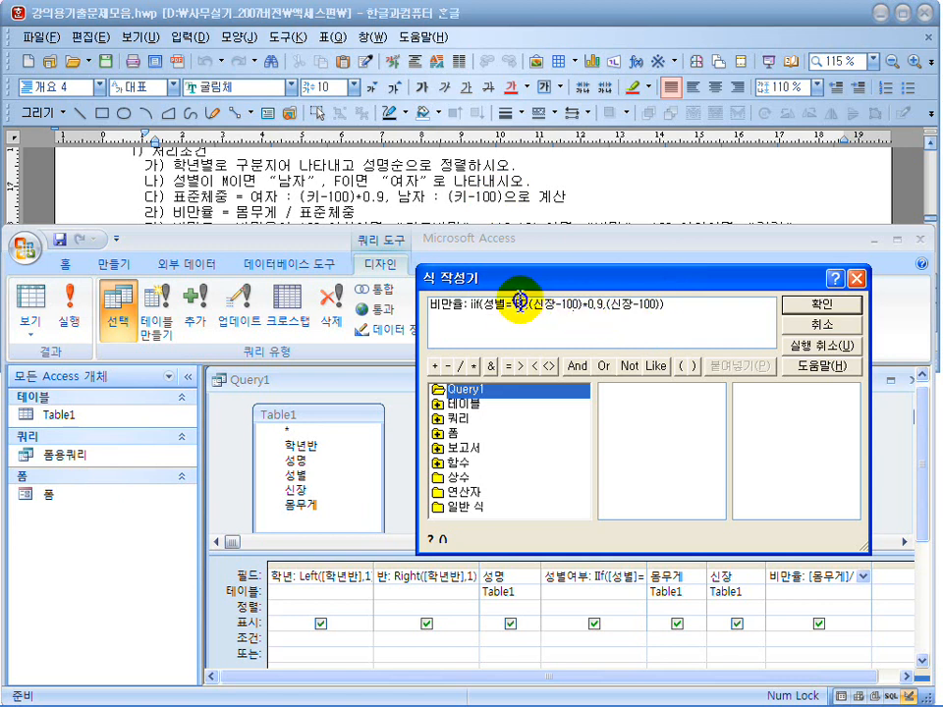
left_click_drag(669, 304, 601, 307)
left_click_drag(678, 308, 621, 311)
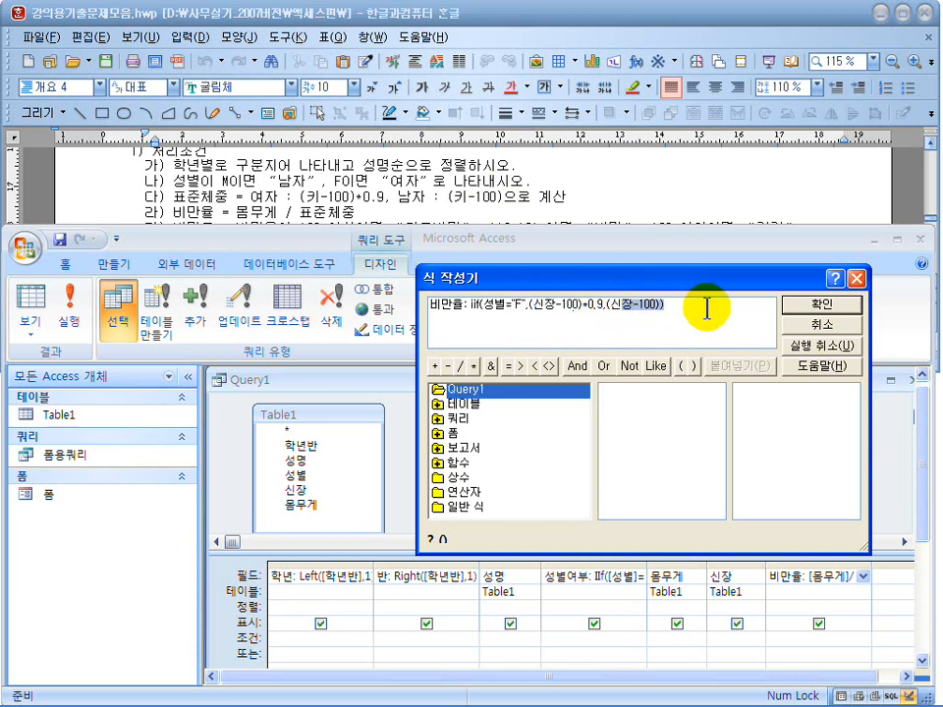
left_click_drag(691, 312, 474, 310)
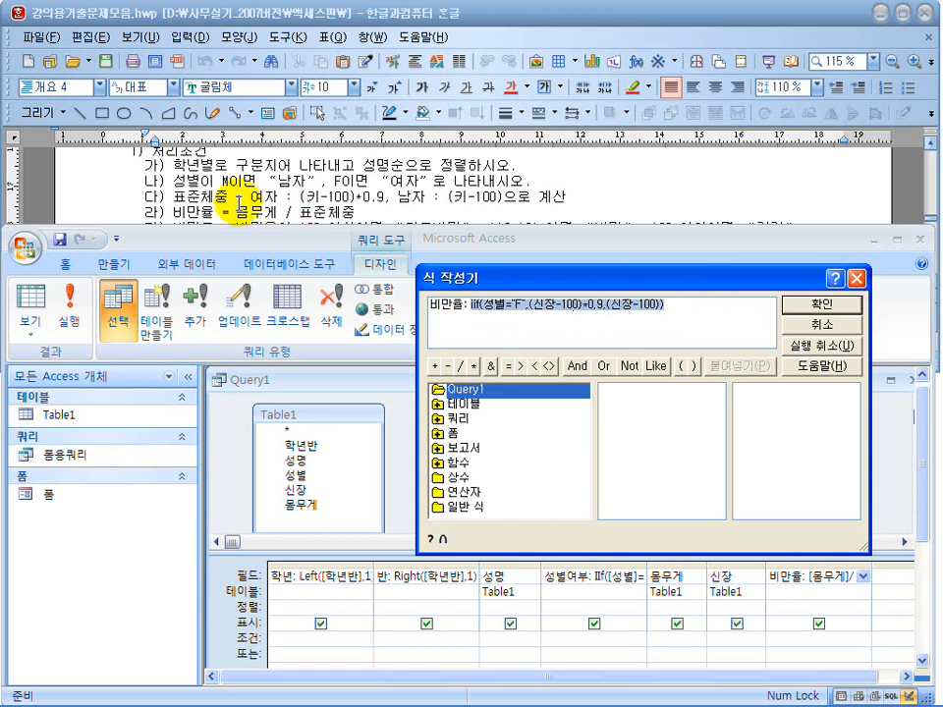
left_click_drag(300, 212, 360, 209)
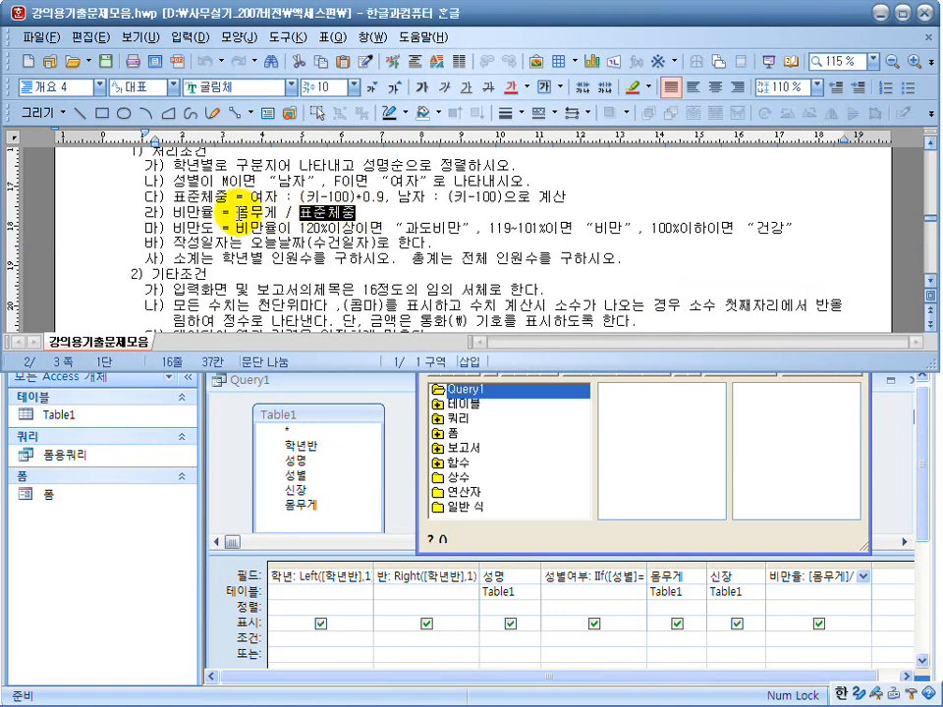
left_click_drag(234, 212, 294, 212)
Step: Insert 몸무게/ before the iif function in Access so that 비만율 divides the weight by the 표준체중 expression
left_click(652, 420)
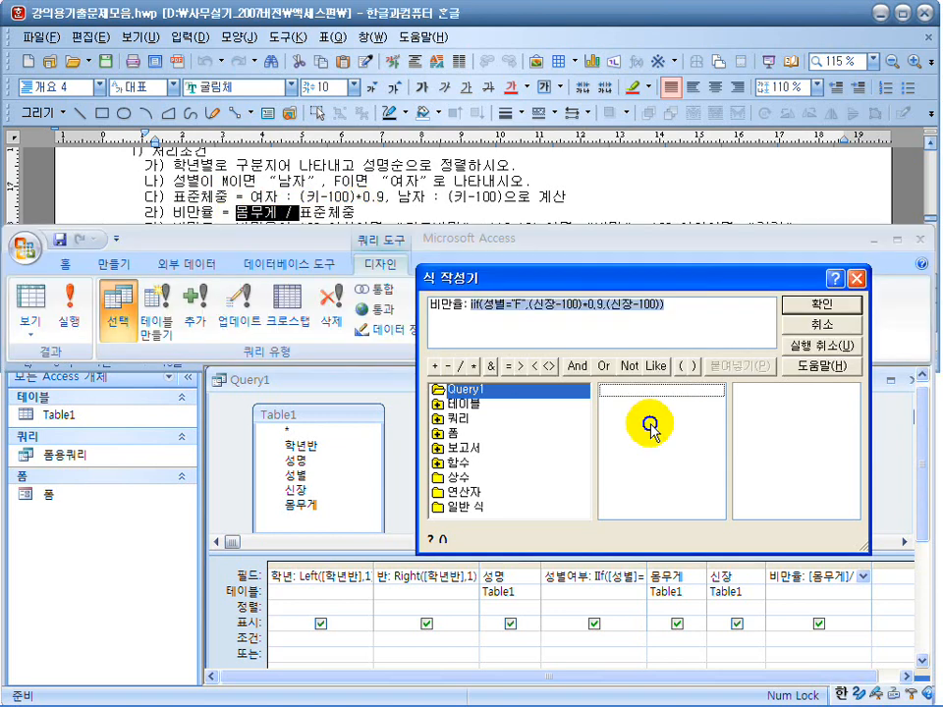
left_click(523, 315)
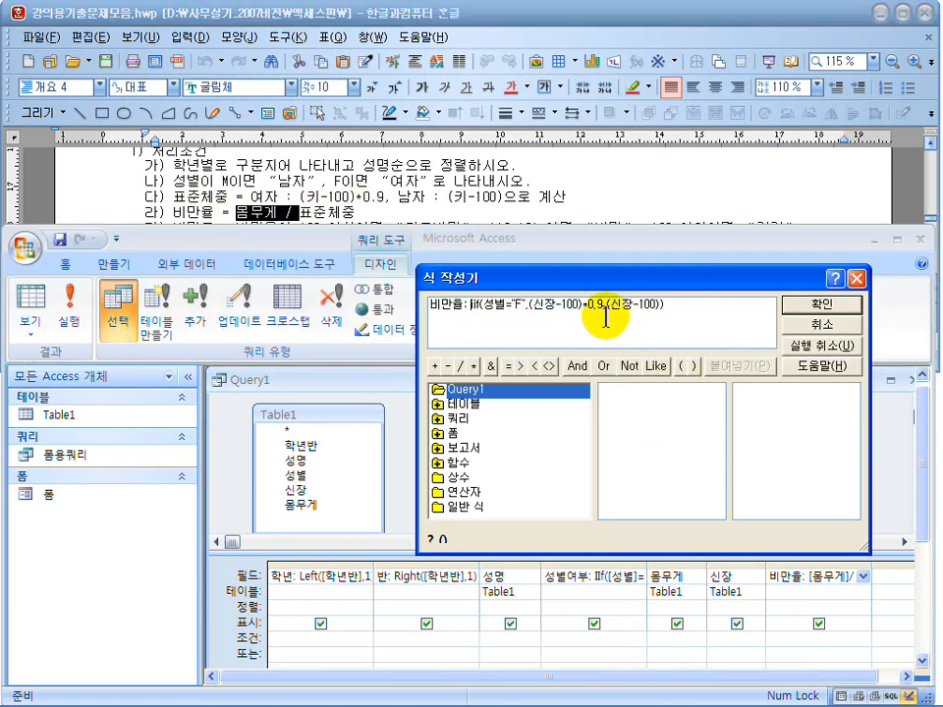
type("몸무게/")
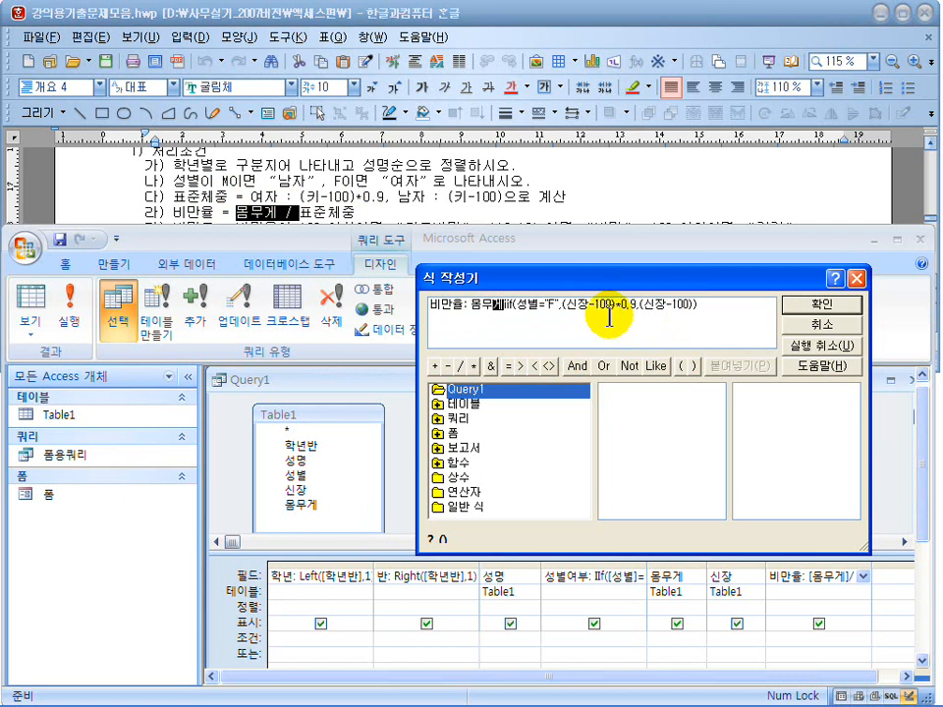
left_click_drag(531, 306, 713, 313)
left_click(713, 312)
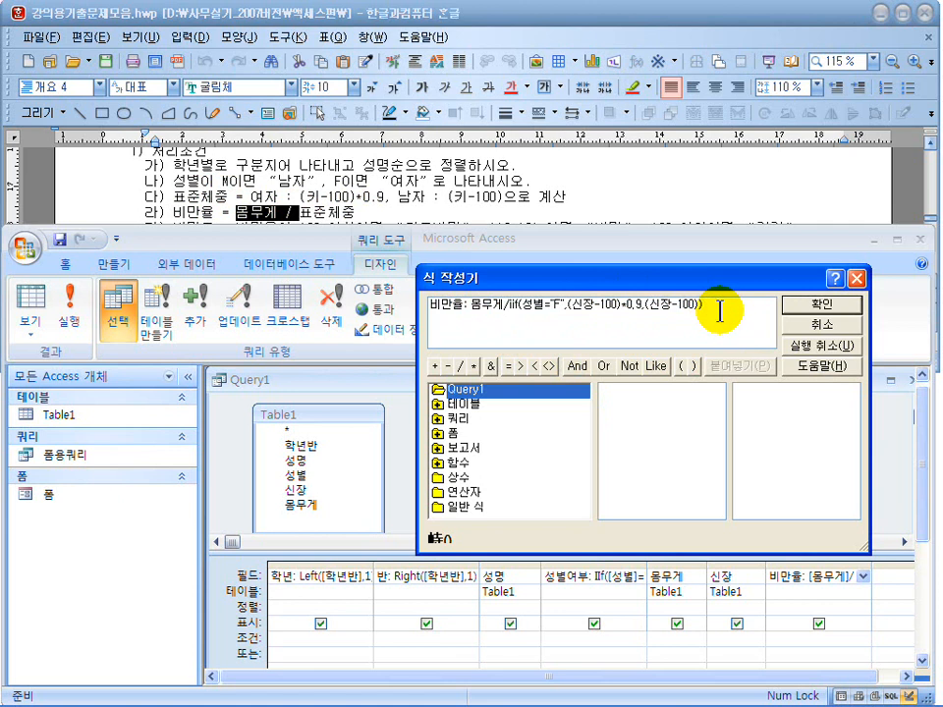
Step: Accept the 비만율 expression, run the query and fit the 비만율 column width to its contents
left_click(821, 304)
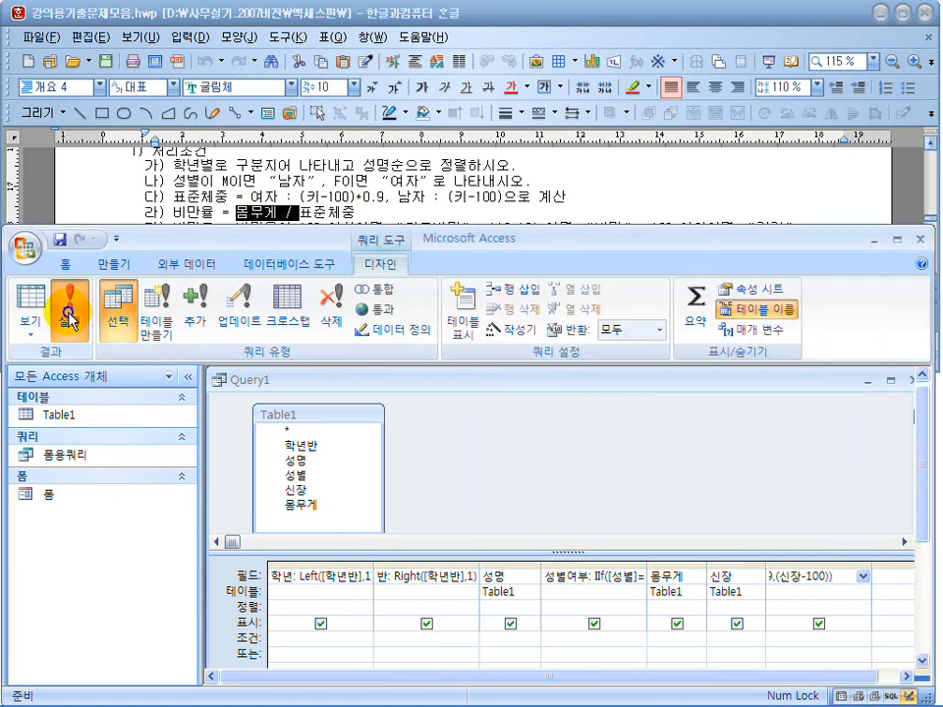
left_click(69, 310)
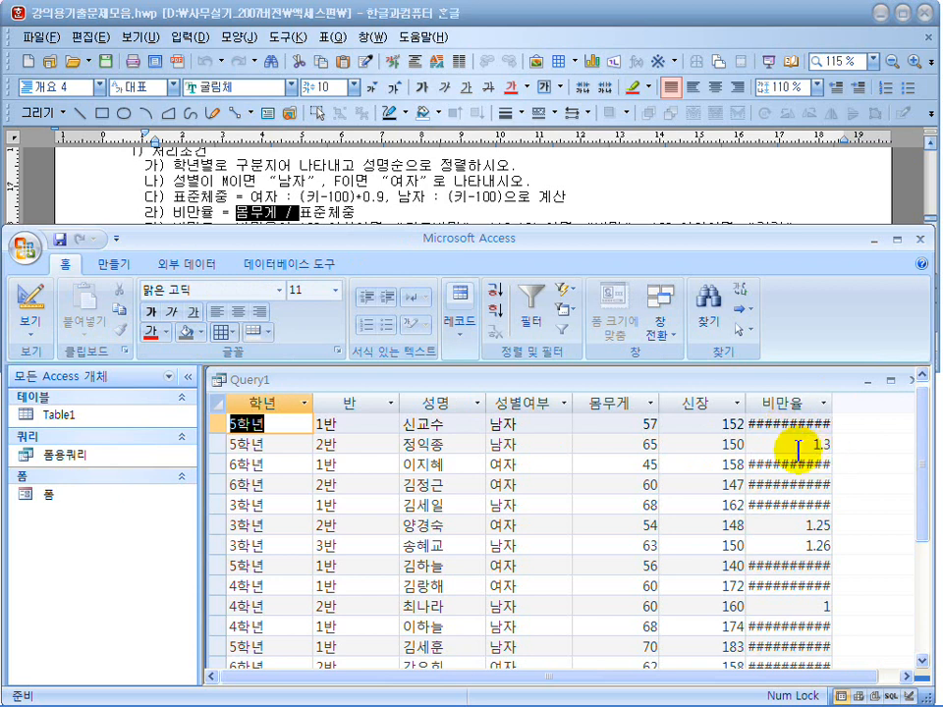
left_click(401, 202)
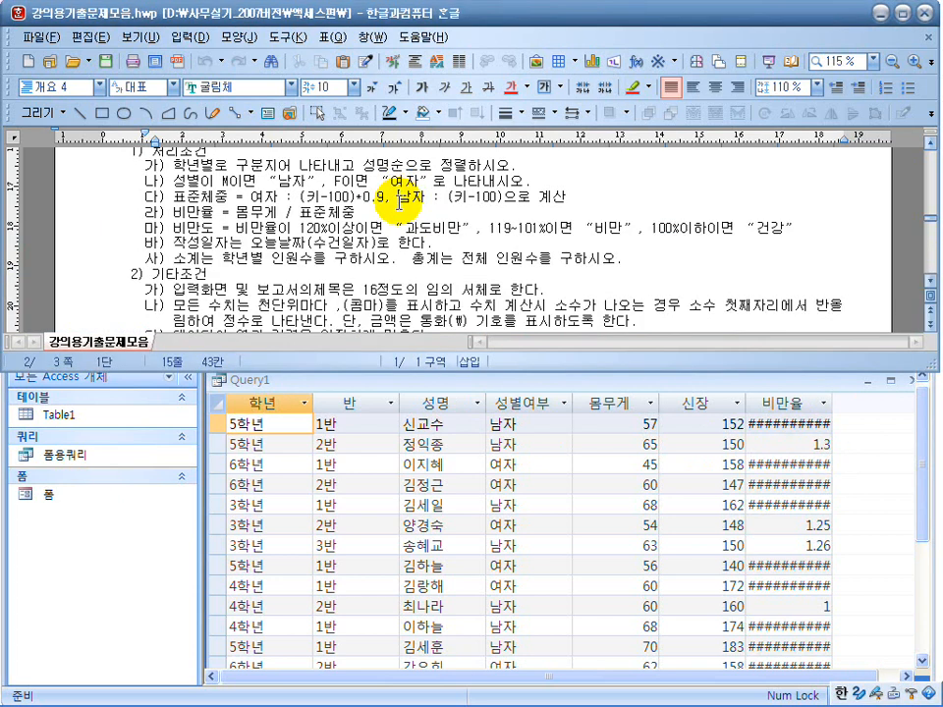
scroll(401, 202, "down", 3)
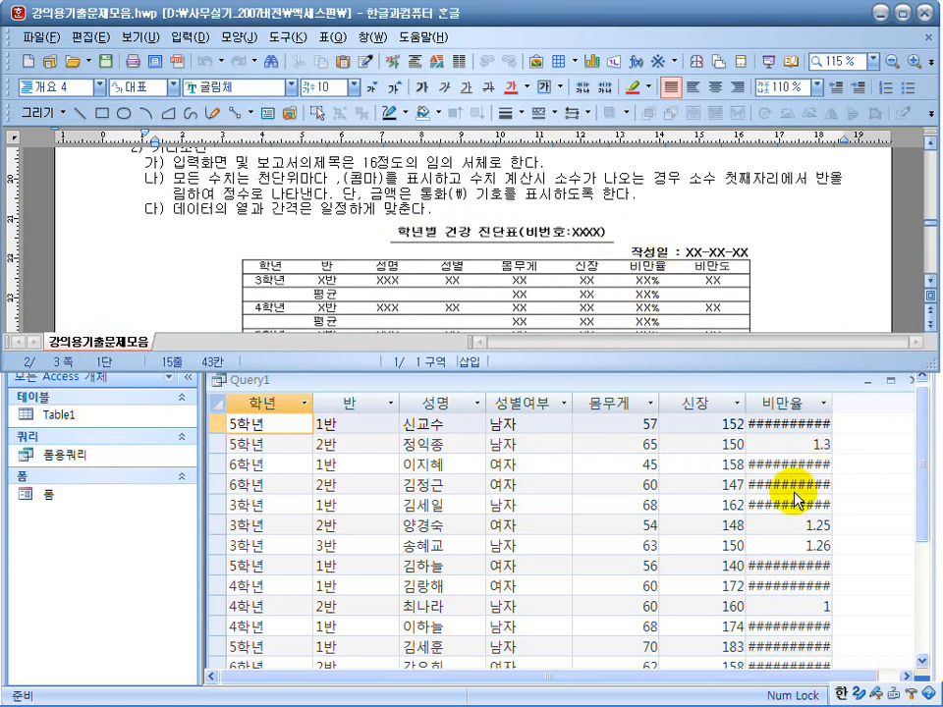
left_click(839, 435)
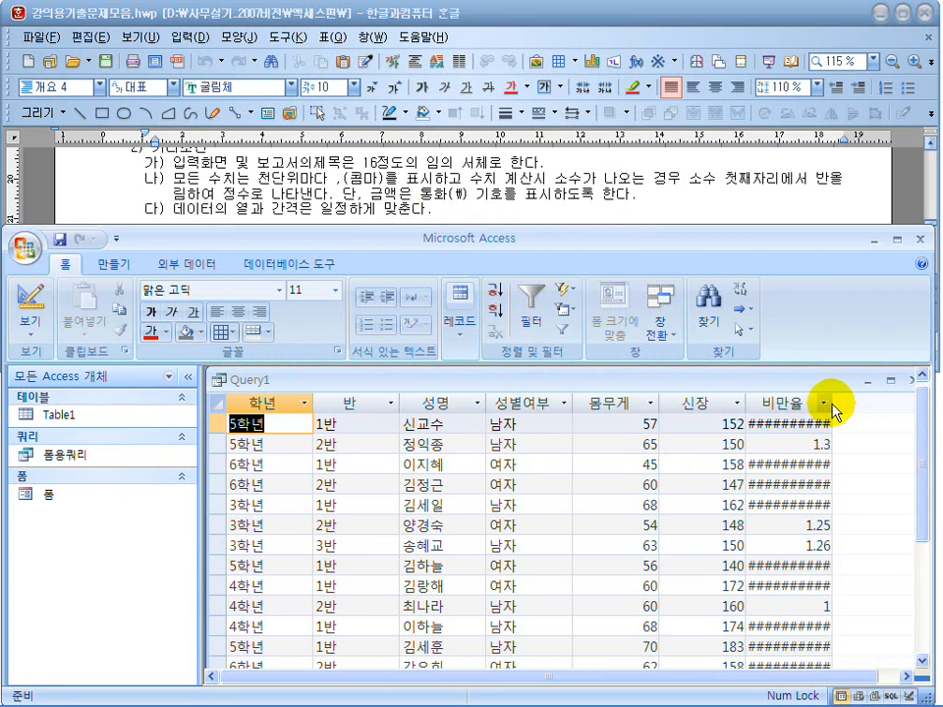
double_click(832, 402)
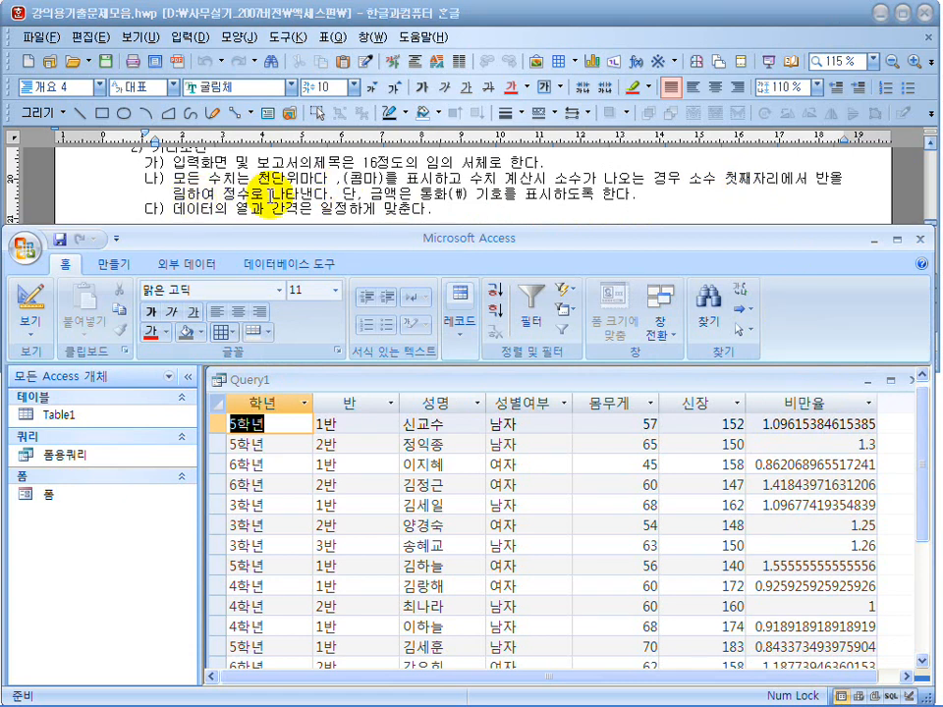
Step: Return to the query design and set the 비만율 field's format to 백분율 with 0 decimal places
left_click(499, 192)
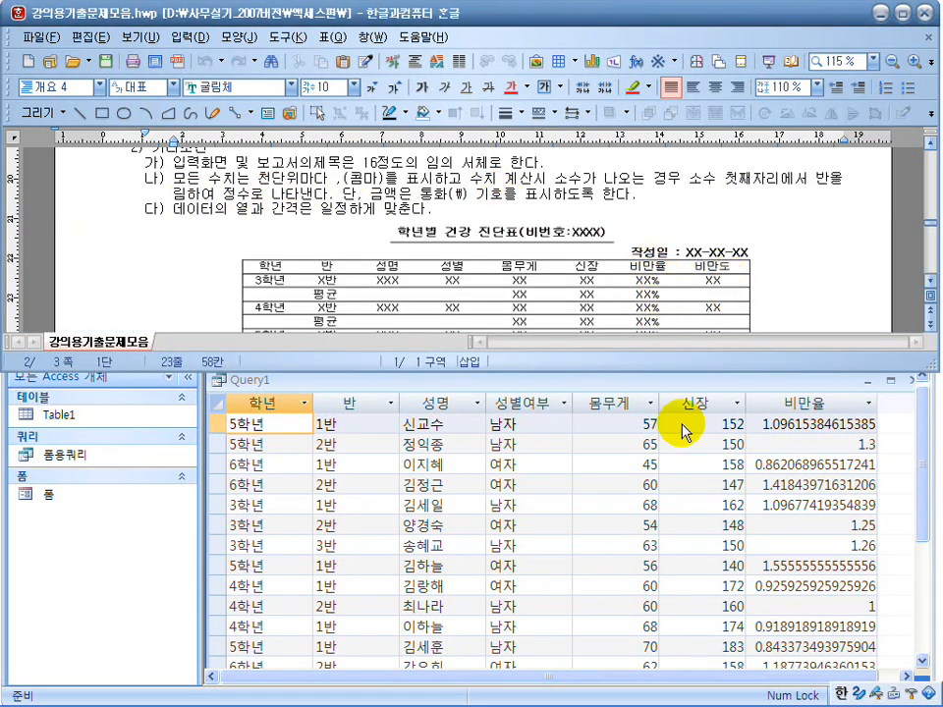
left_click(783, 391)
left_click(41, 312)
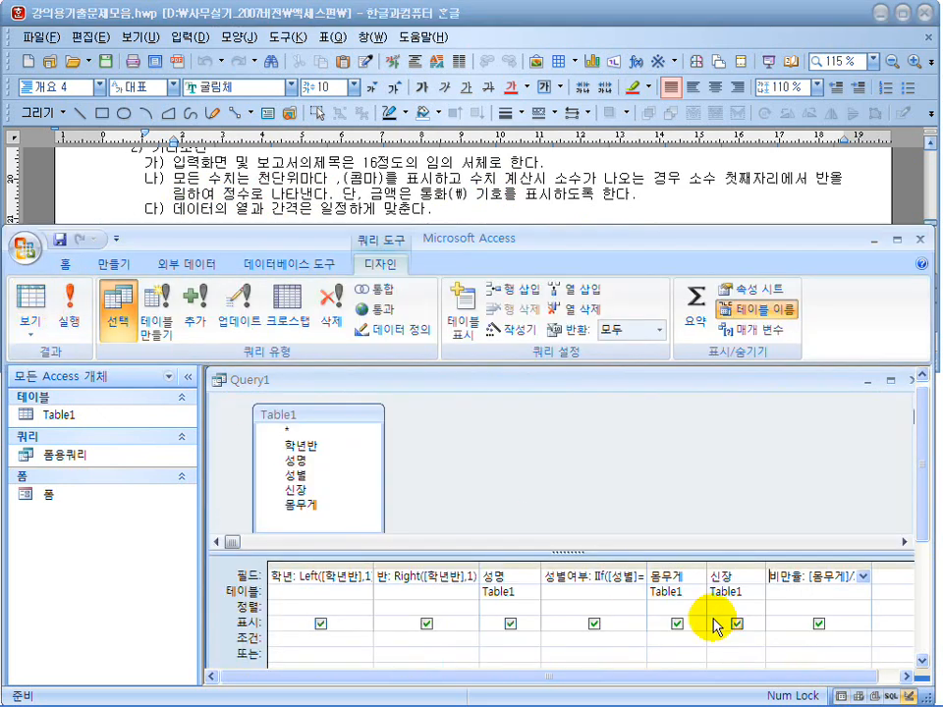
right_click(783, 578)
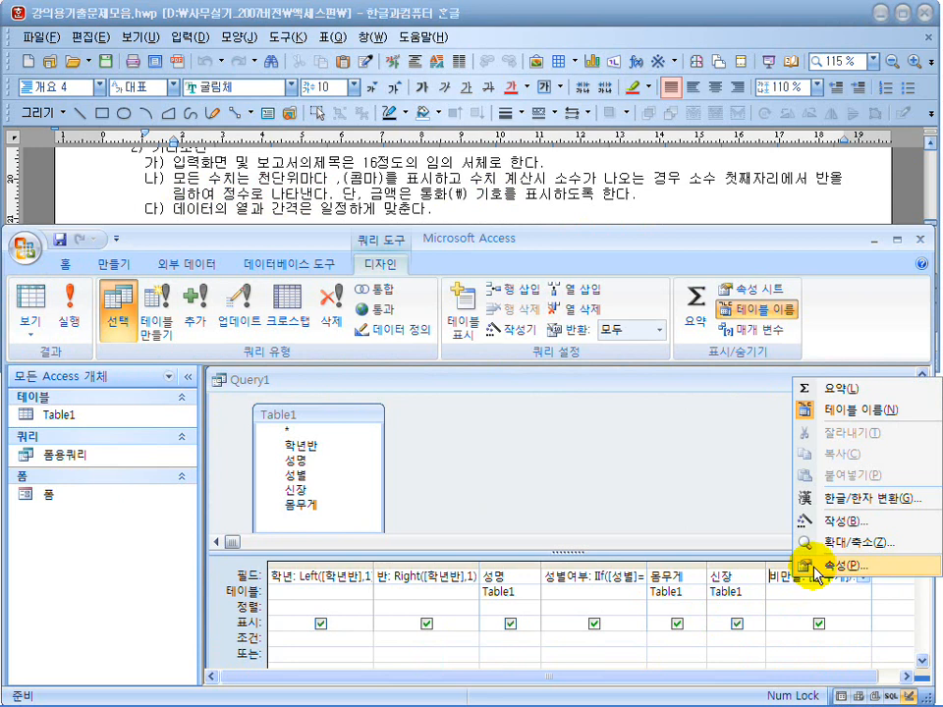
left_click(832, 566)
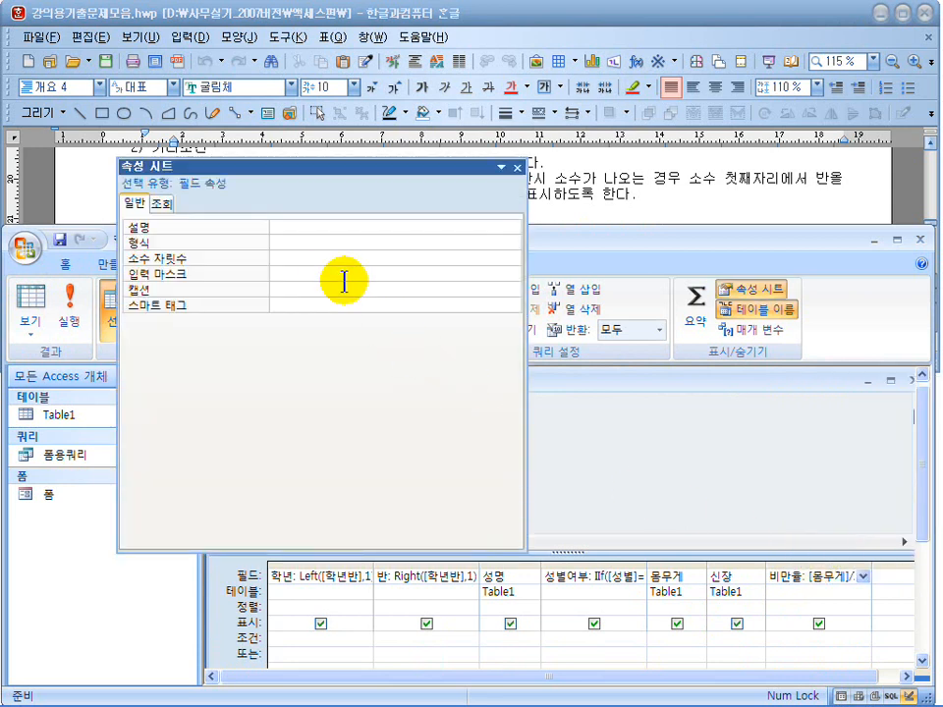
left_click(332, 241)
left_click(514, 241)
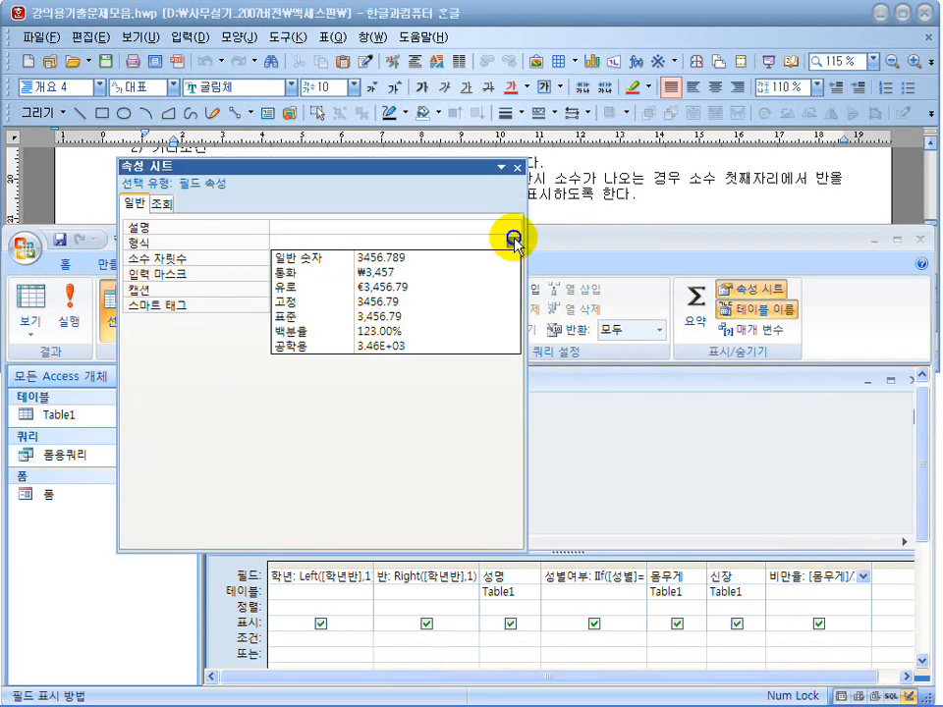
left_click(481, 331)
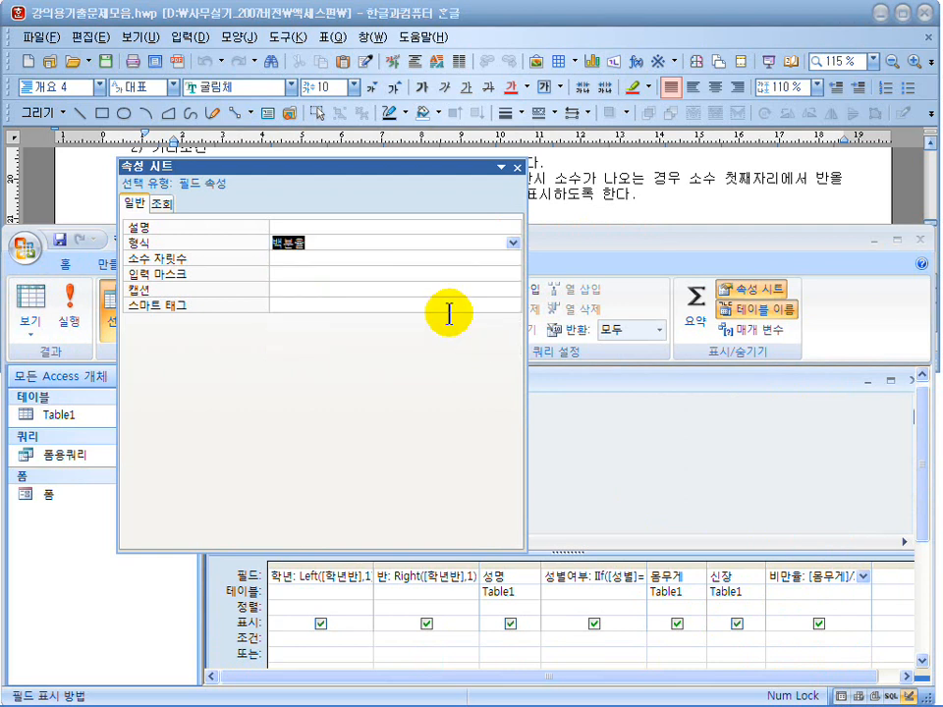
left_click(339, 259)
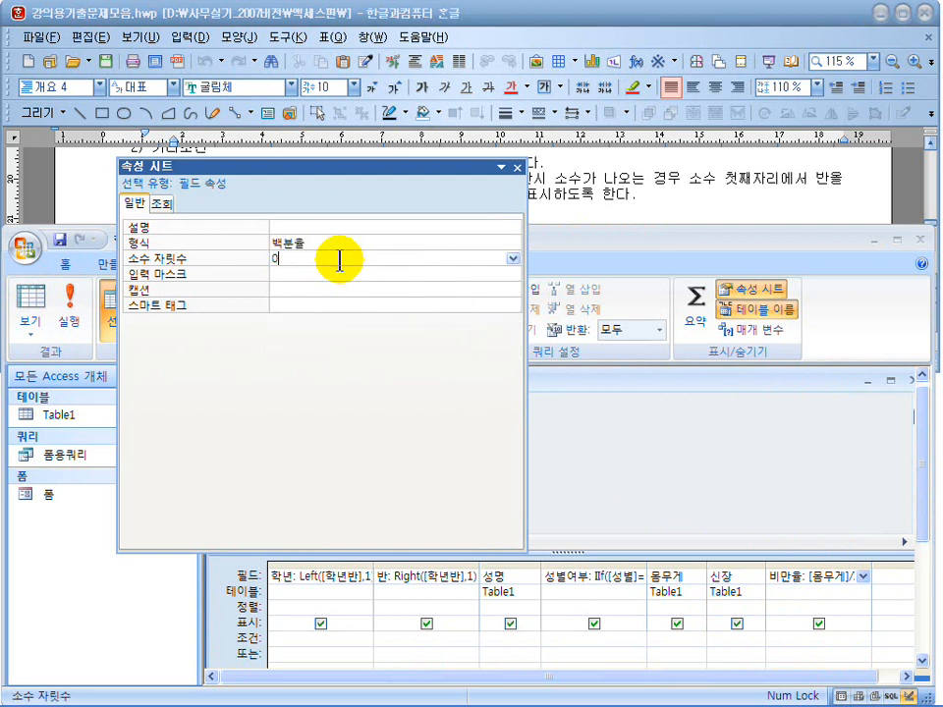
left_click(518, 168)
Step: Run the query, fit the 비만율 column to its contents and compare it with the report layout in the Hangul document
left_click(68, 309)
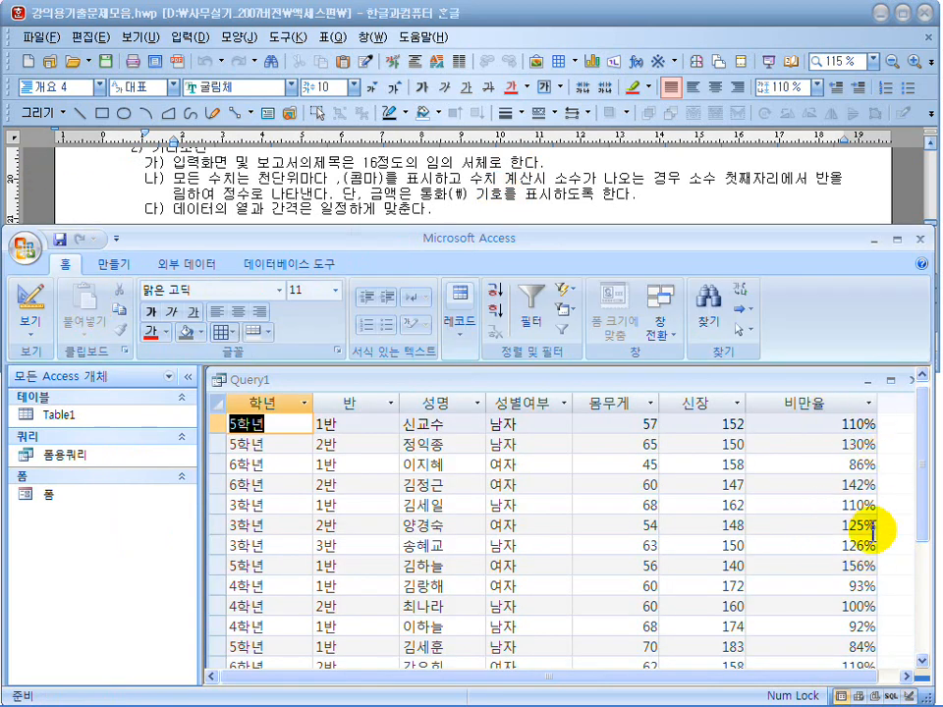
double_click(878, 403)
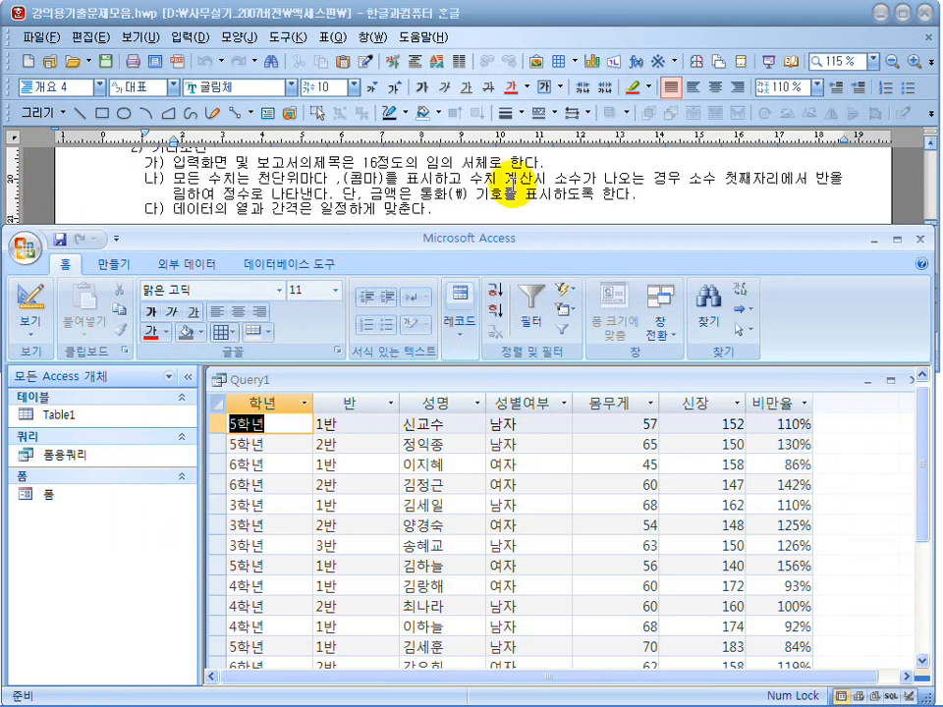
left_click(506, 180)
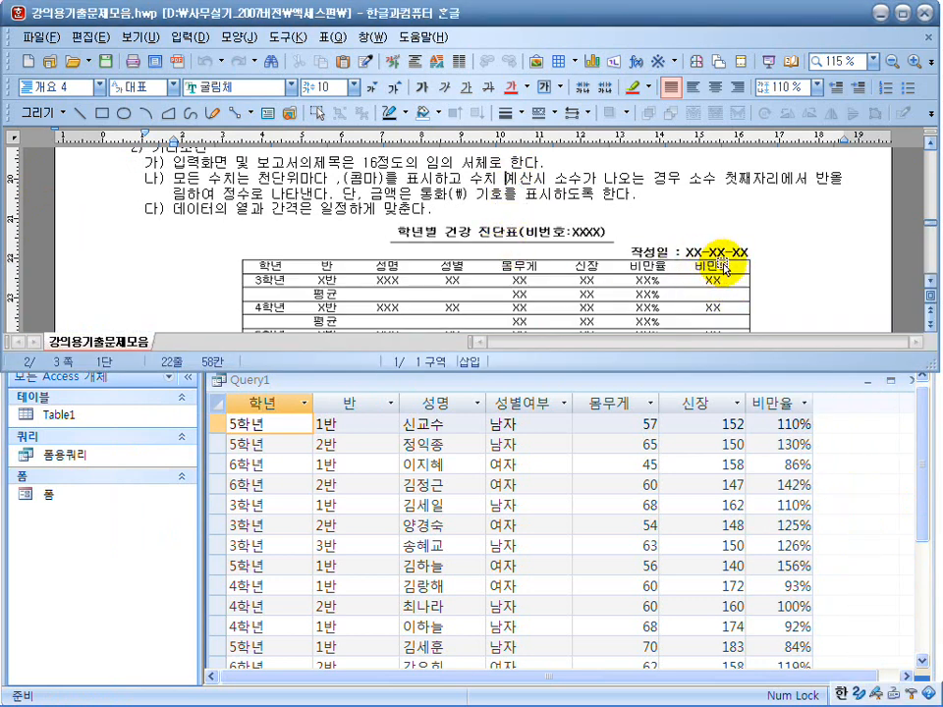
left_click(690, 383)
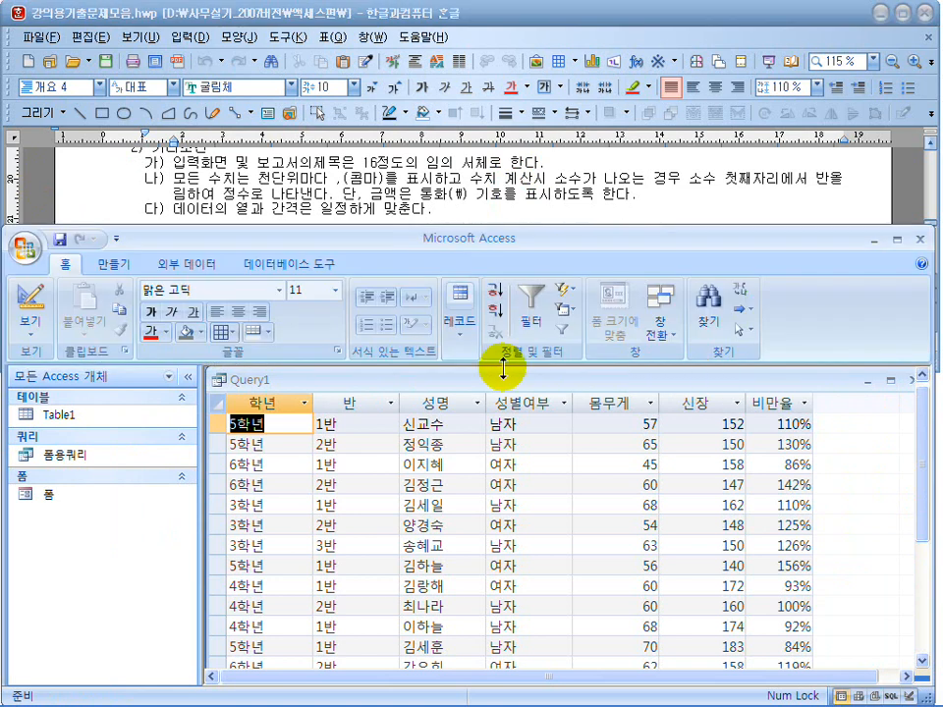
Step: Check the document's 비만도 rule and begin a new calculated field named 비만도: in the empty query column after 비만율
left_click(29, 300)
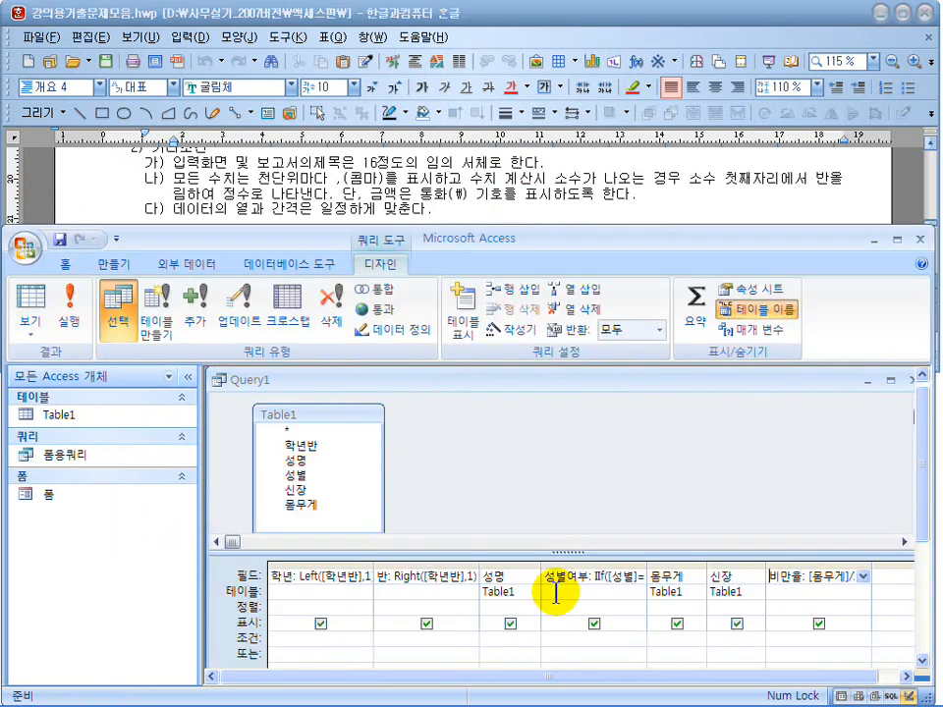
left_click(879, 577)
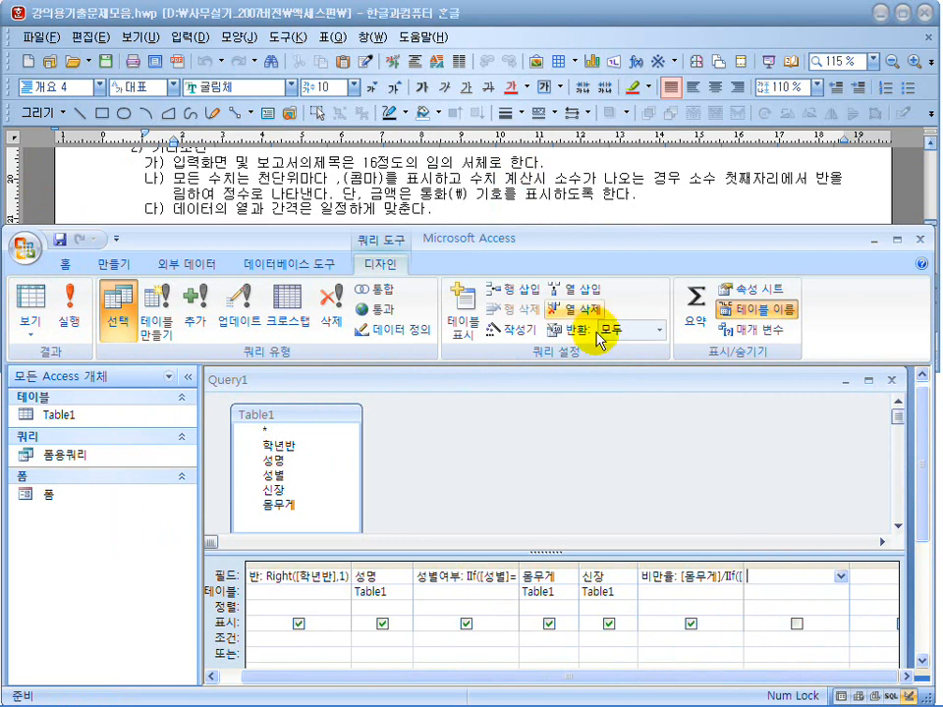
left_click(499, 196)
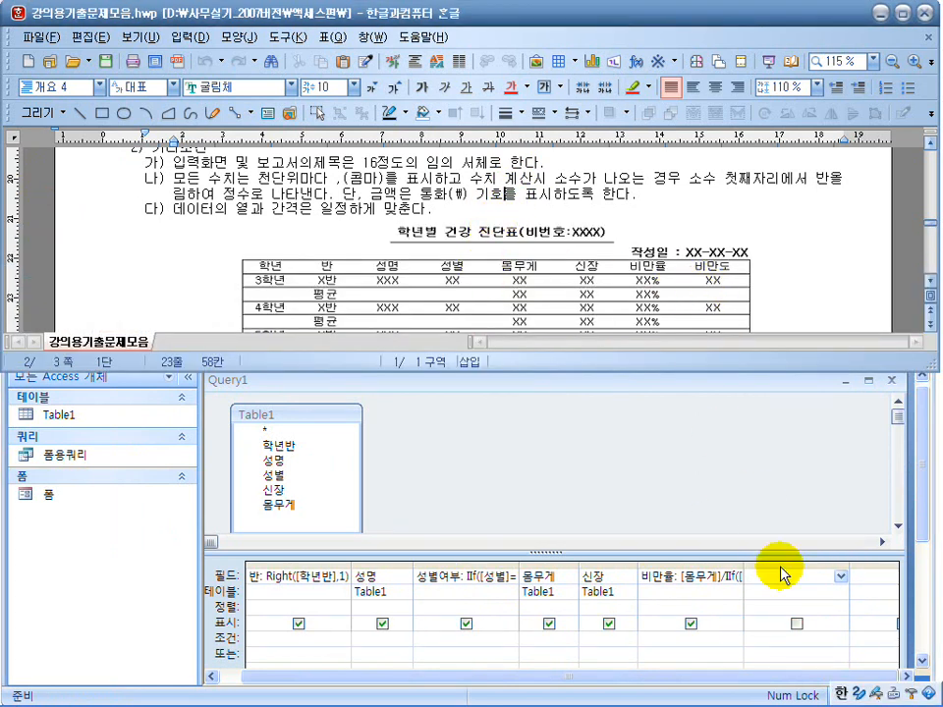
left_click(239, 193)
scroll(191, 201, "up", 2)
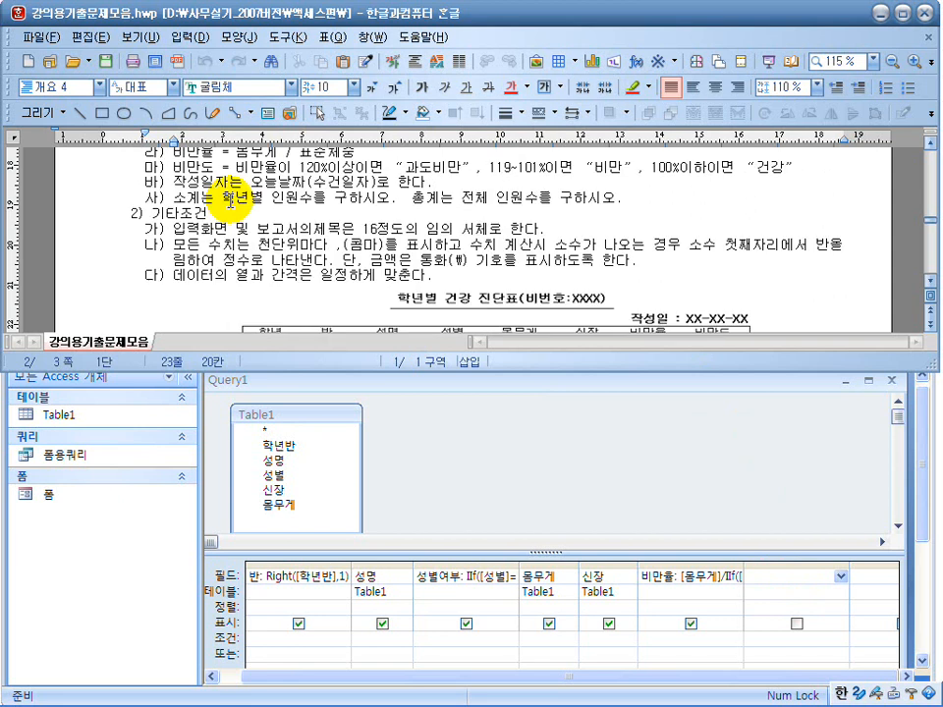
left_click_drag(186, 168, 447, 169)
left_click(784, 579)
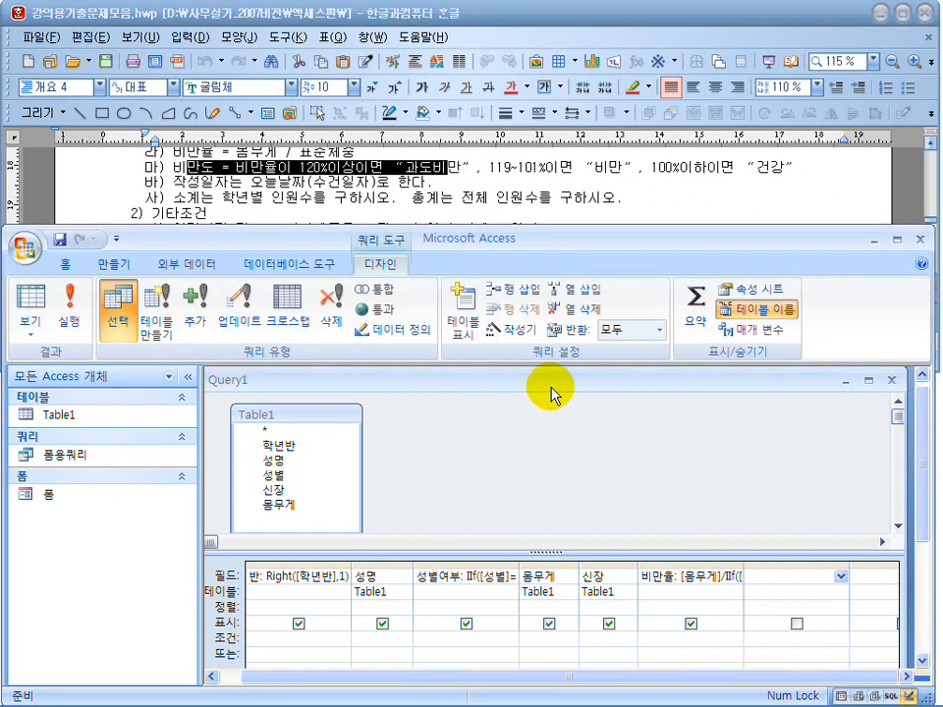
left_click(511, 332)
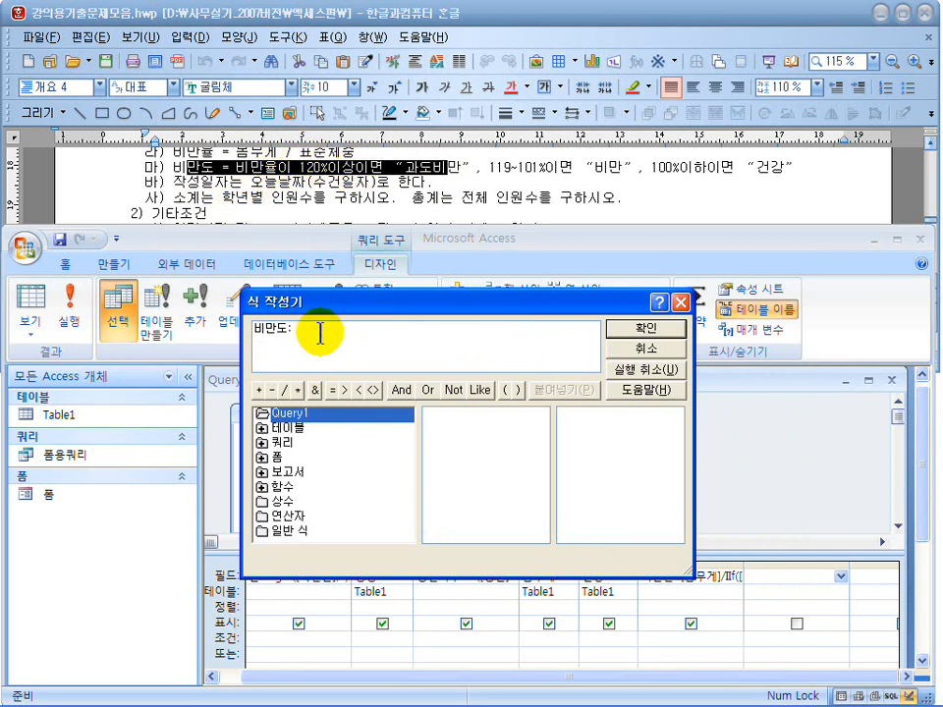
Step: Write the first 비만도 condition as iif(비만율>=120%,"과도비만", following the grades in the document's rule
left_click_drag(471, 169, 401, 167)
double_click(609, 167)
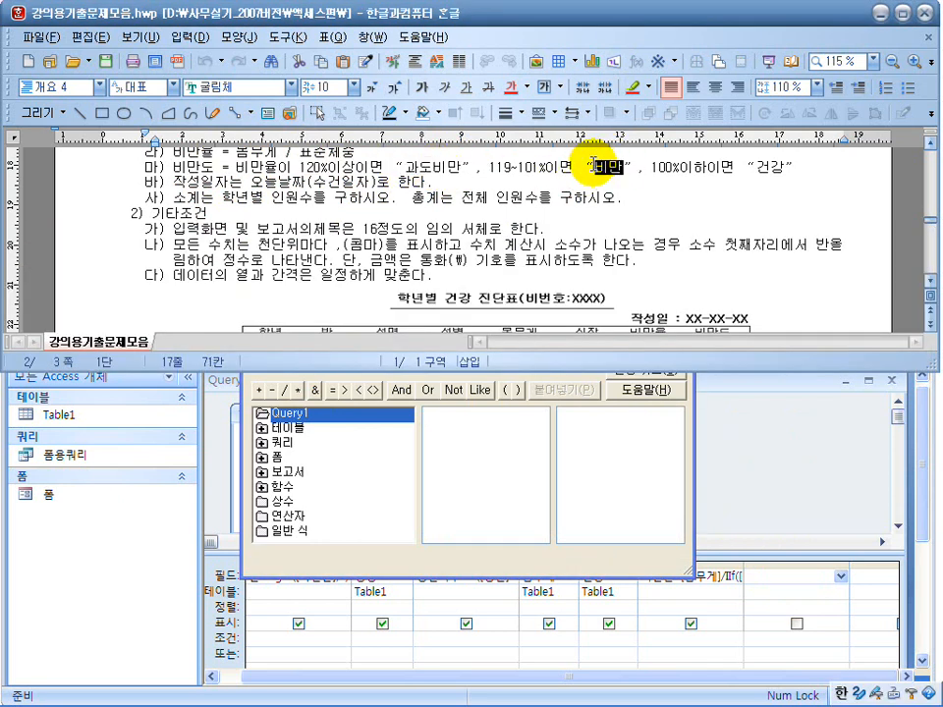
left_click_drag(803, 167, 762, 168)
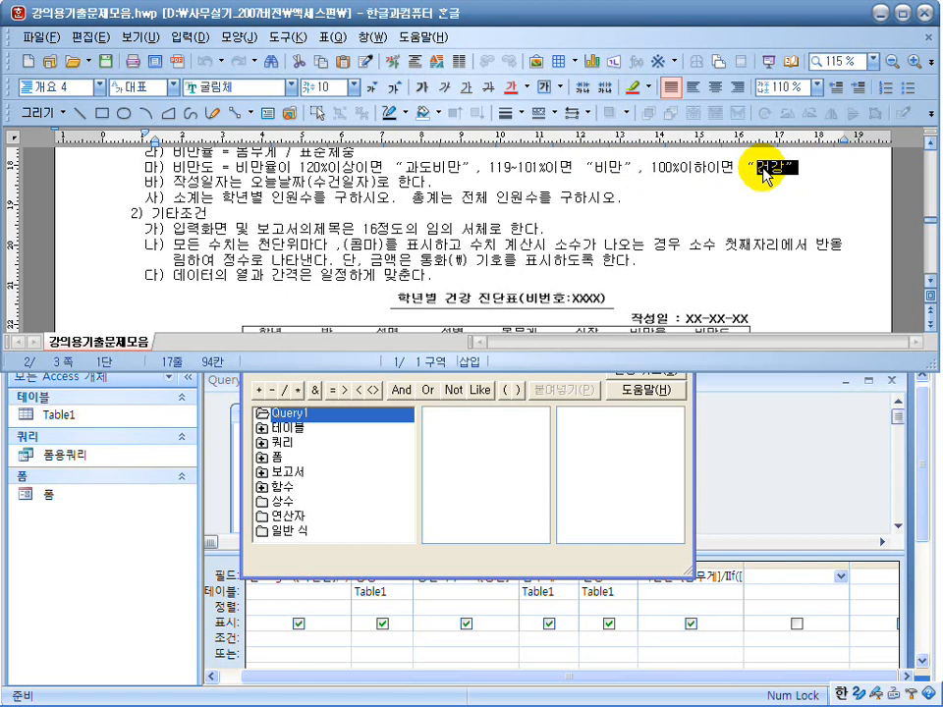
left_click(467, 444)
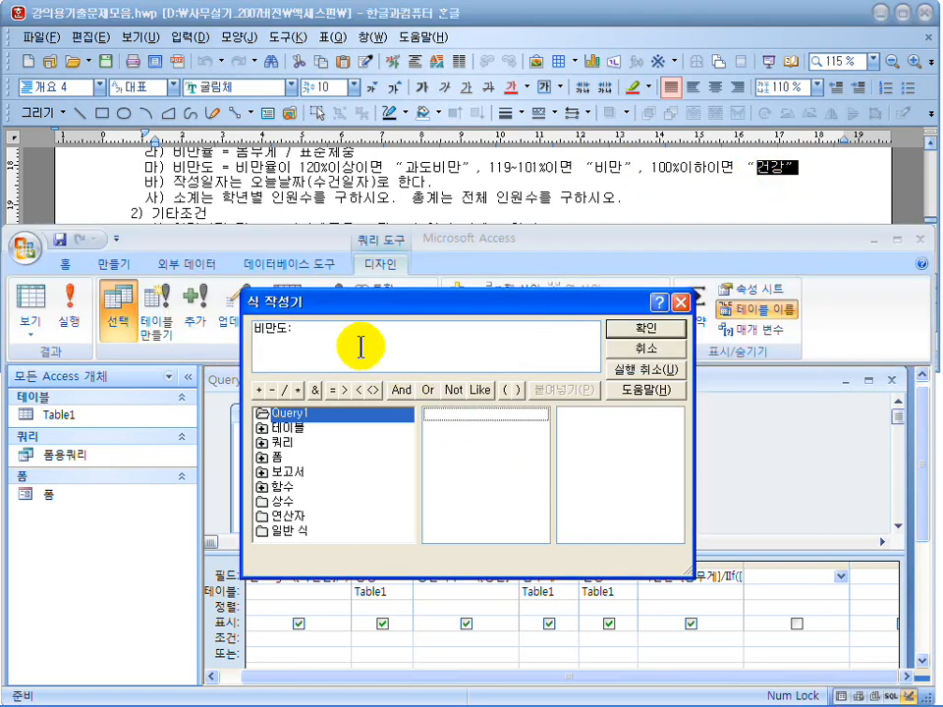
type("iif(")
type("q")
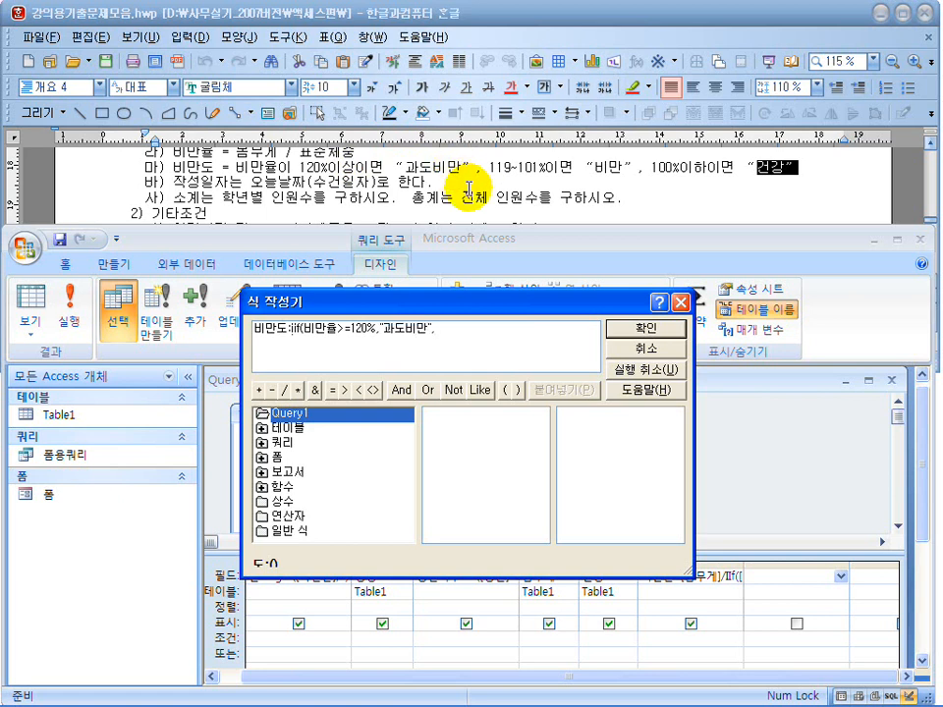
Step: Duplicate the iif(비만율>=120%,"과도비만", part at the end of the 비만도 expression as a nested condition
left_click_drag(476, 324, 295, 327)
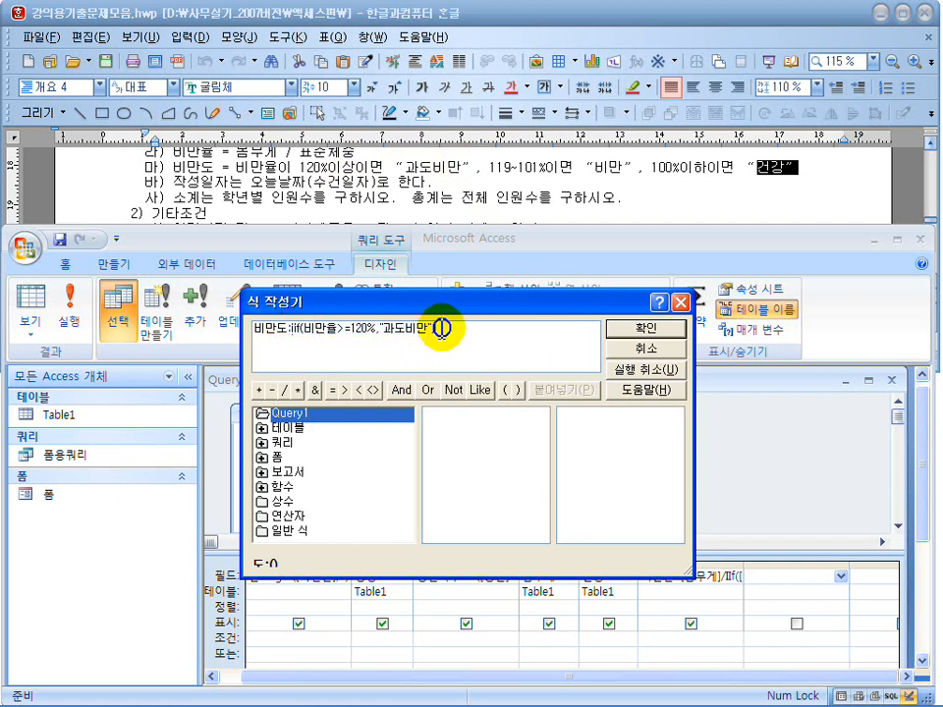
left_click_drag(306, 330, 291, 330)
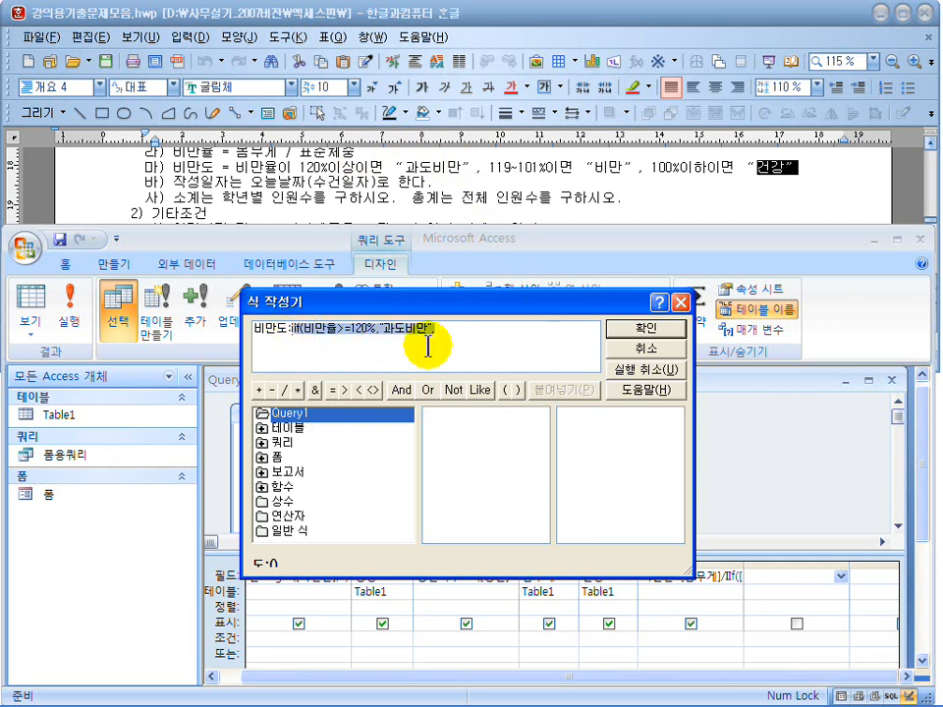
key("ctrl+c")
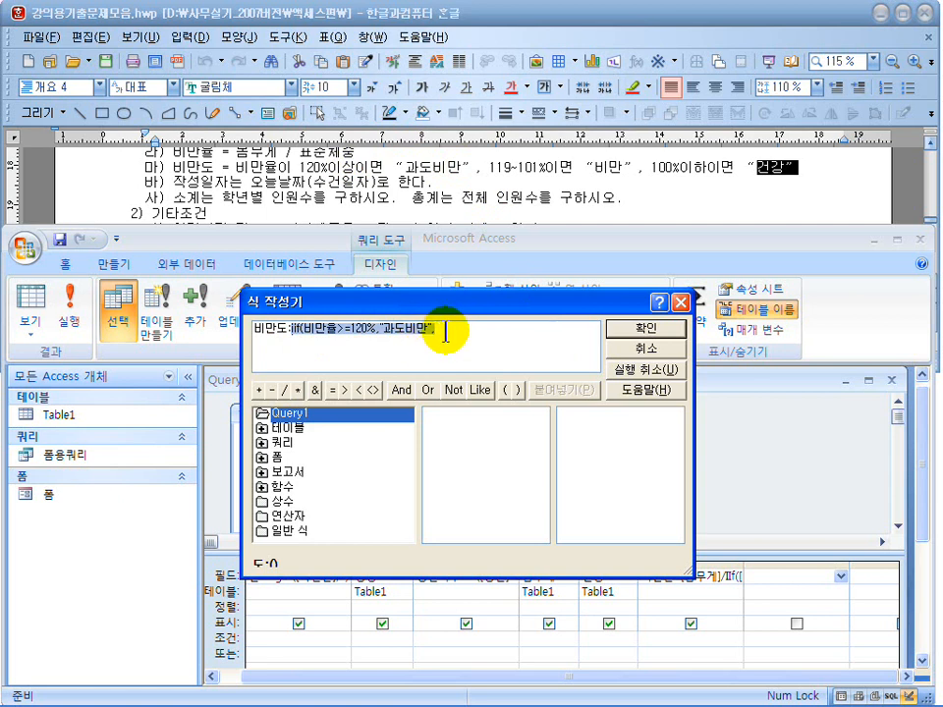
left_click(476, 333)
type(",")
key("ctrl+v")
type(",")
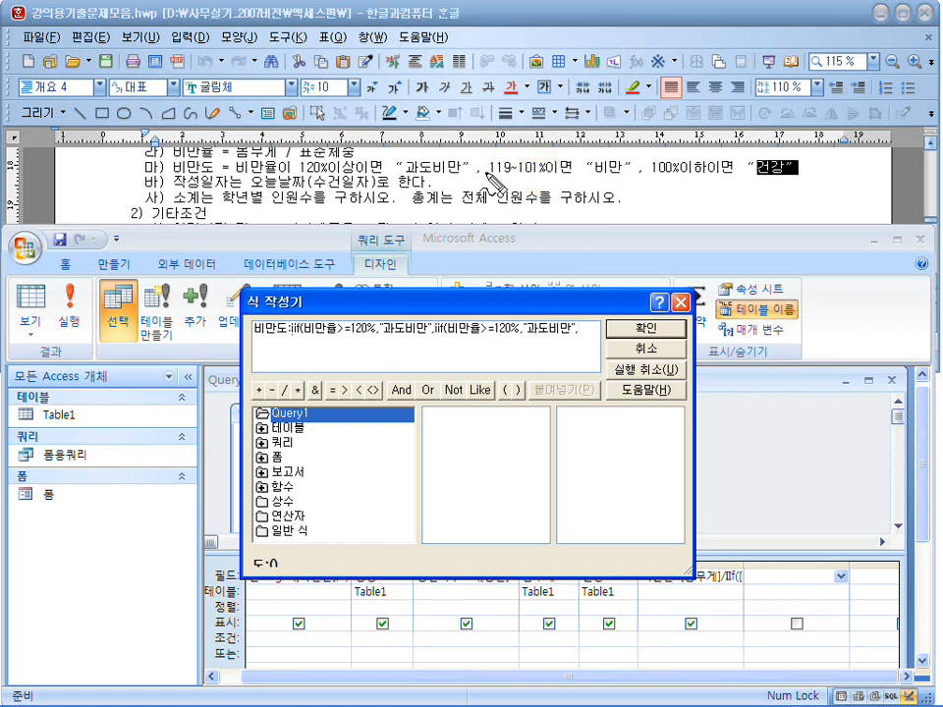
Step: Complete the nested condition as iif(비만율>=101%,"비만","건강")), accept the 비만도 expression and try to run the query
left_click_drag(364, 181, 365, 190)
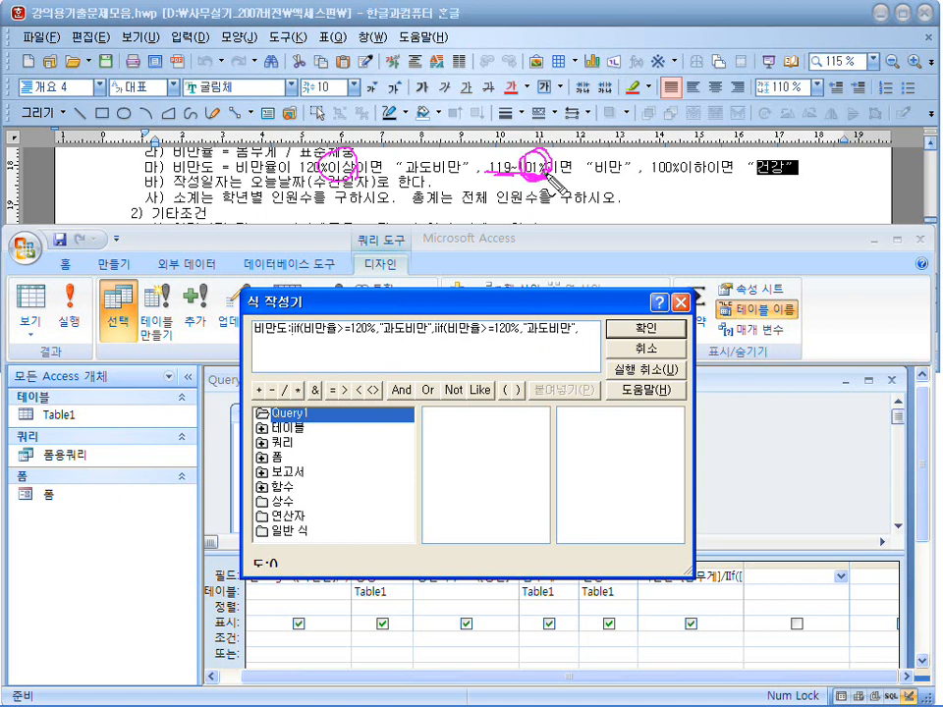
key("Escape")
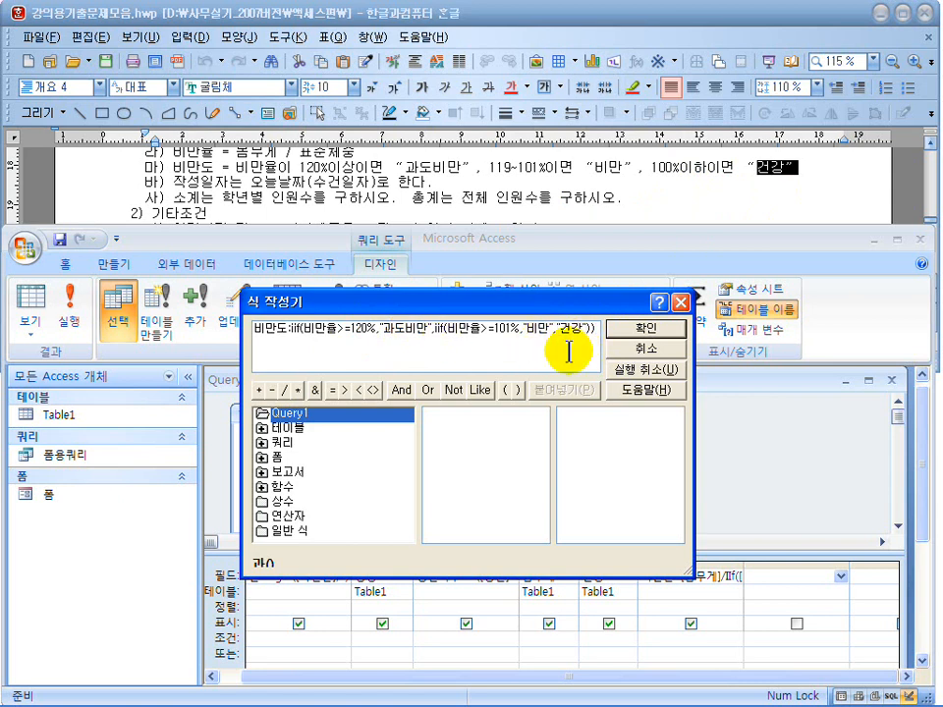
left_click(614, 327)
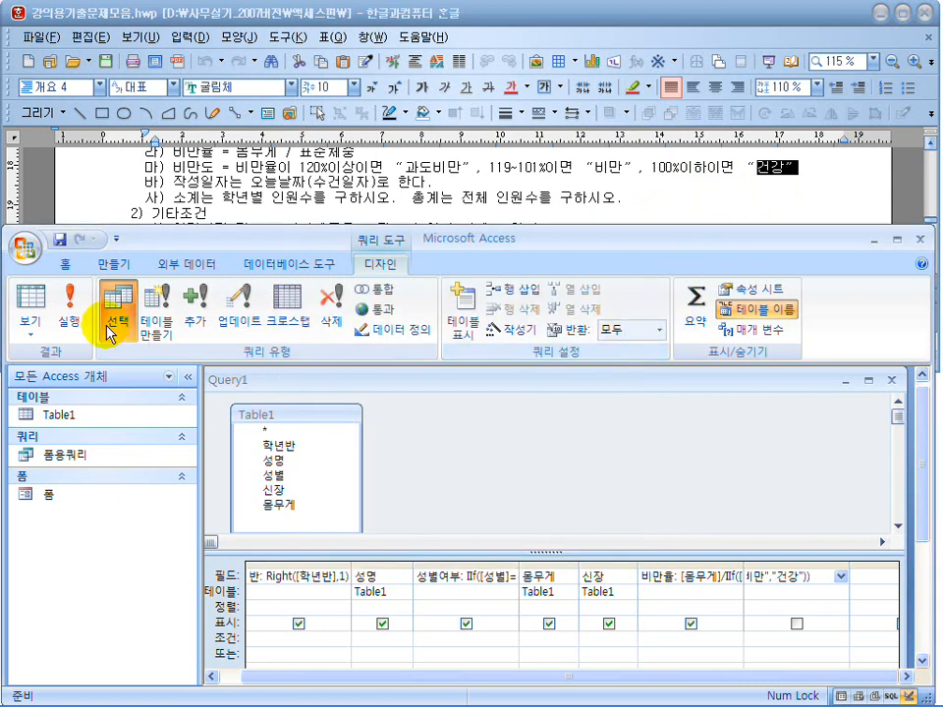
left_click(73, 314)
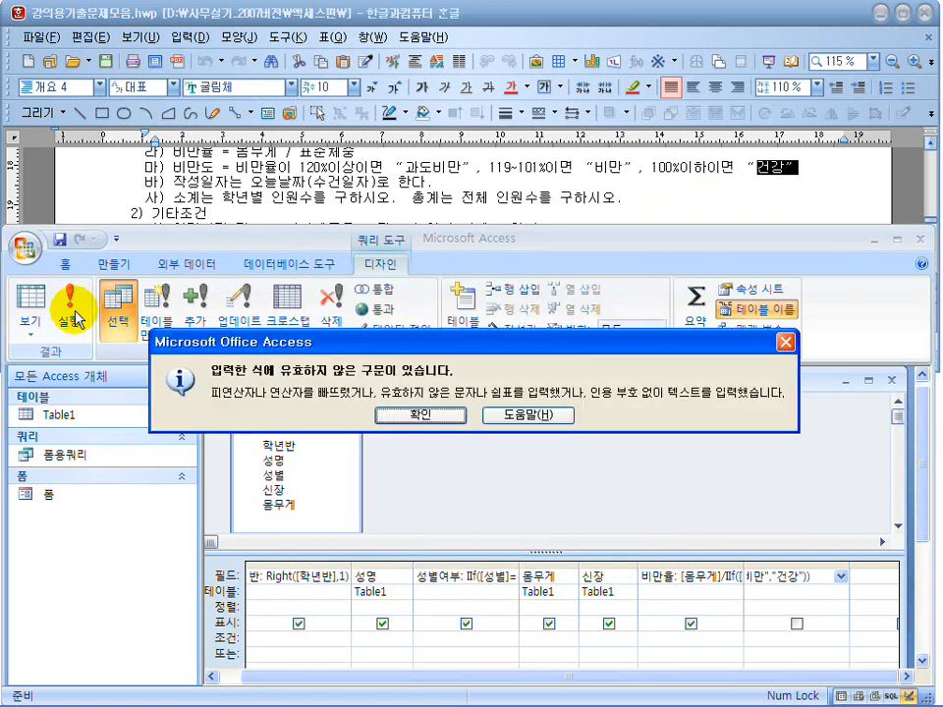
Step: Check the 비만도 expression in the Expression Builder and try to run the query again
left_click(429, 422)
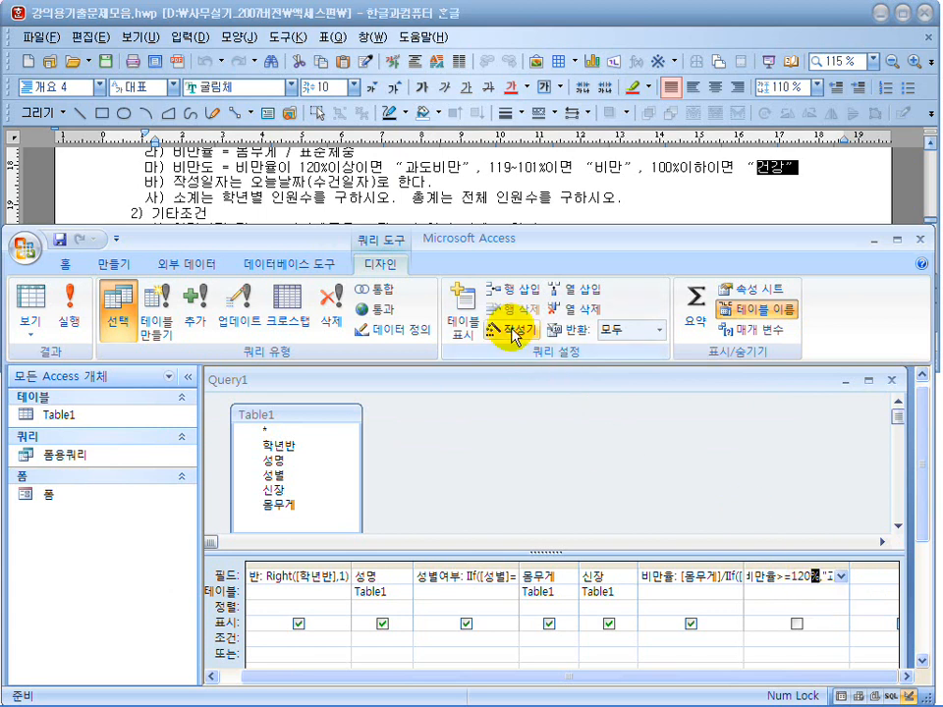
left_click(512, 335)
left_click(648, 330)
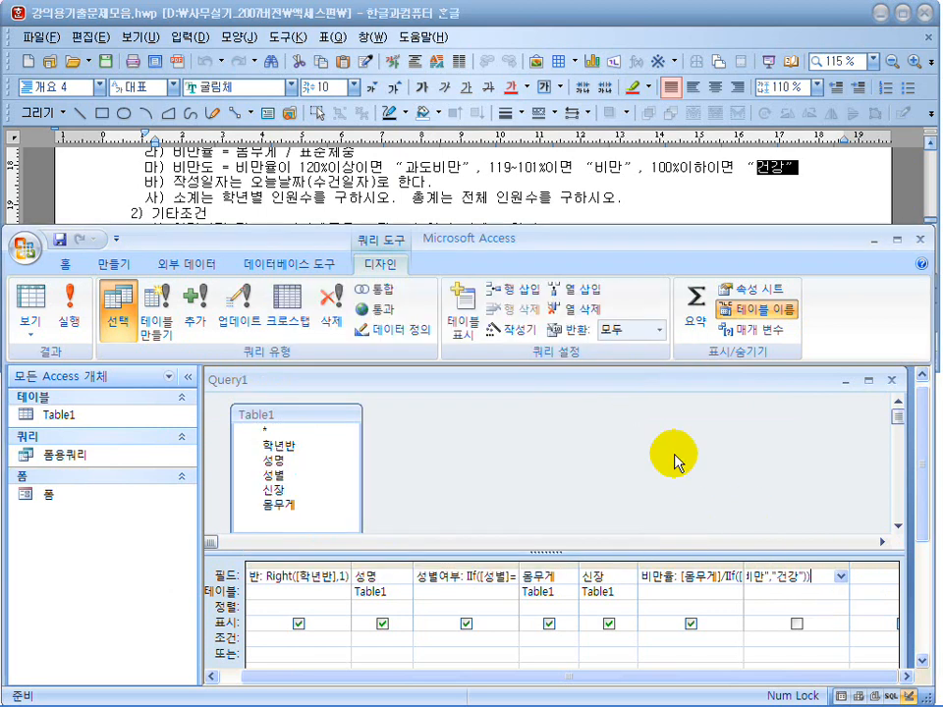
left_click(66, 312)
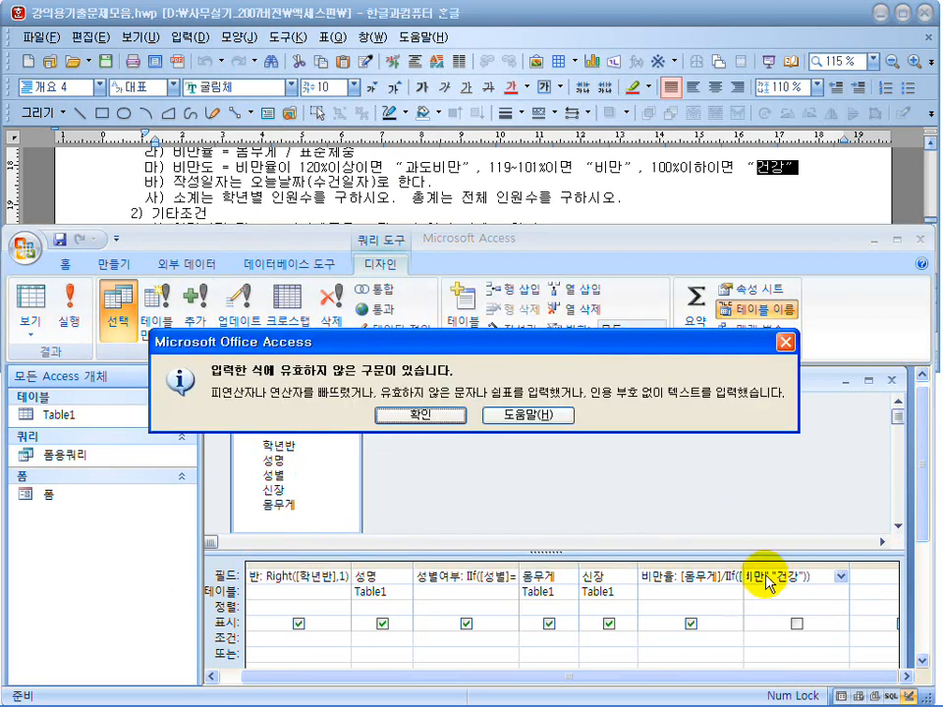
left_click(417, 414)
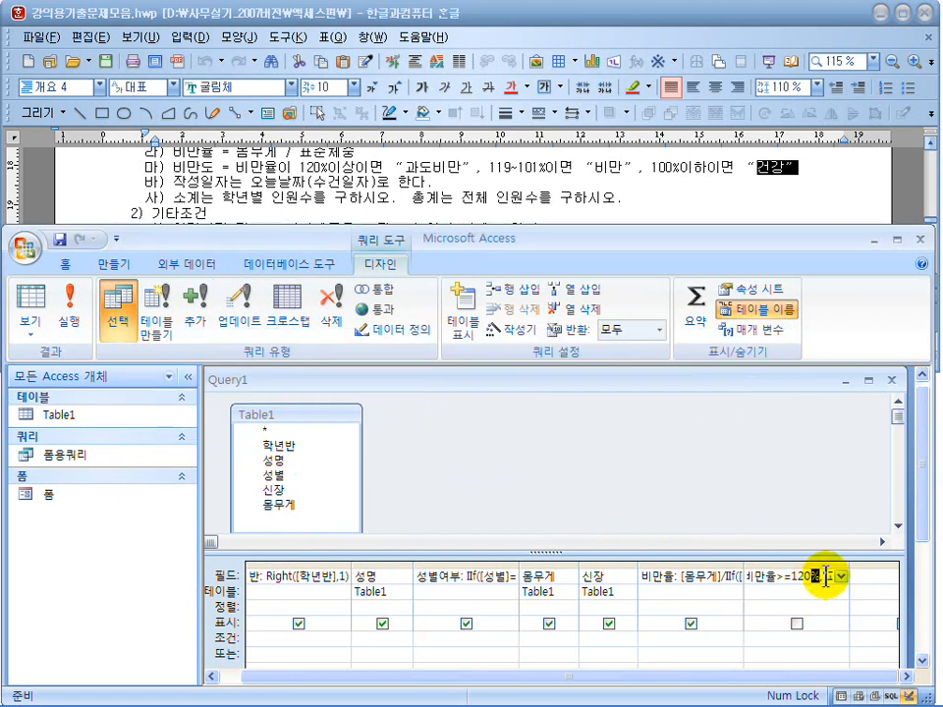
Step: Replace the first percentage threshold in the 비만도 expression with the decimal 1.2, so the condition reads 비만율>=1.2
left_click(507, 329)
left_click(375, 330)
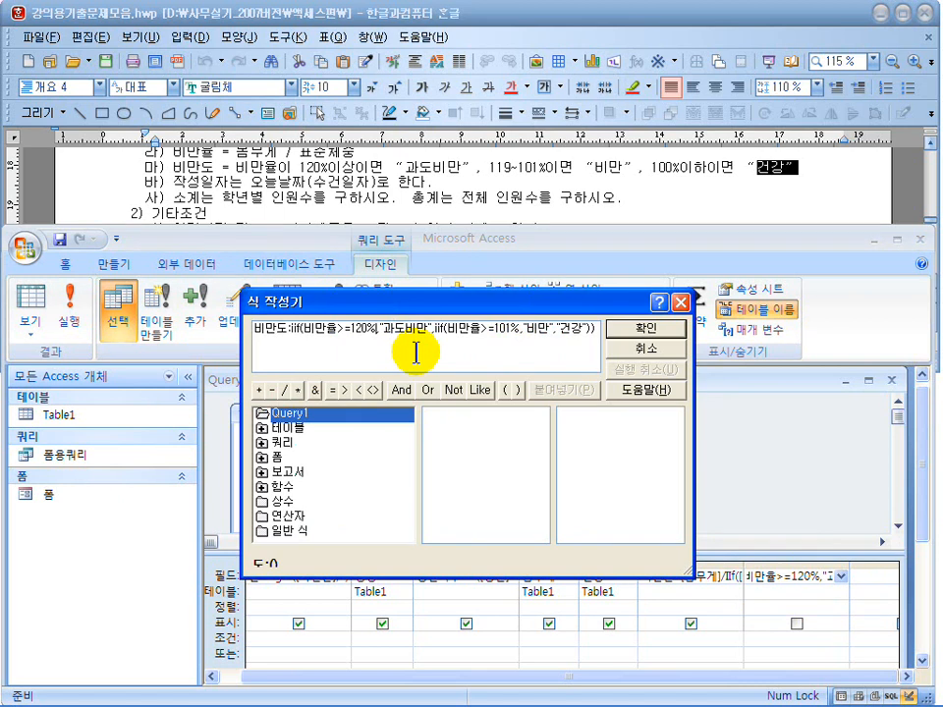
key("BackSpace")
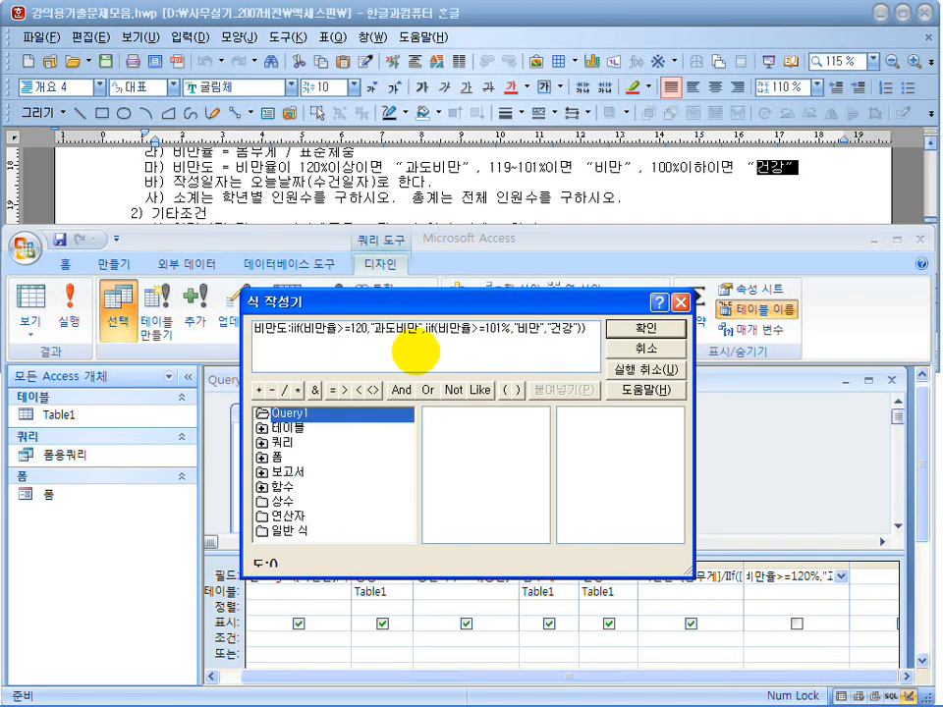
key("BackSpace")
key("BackSpace")
type(".2")
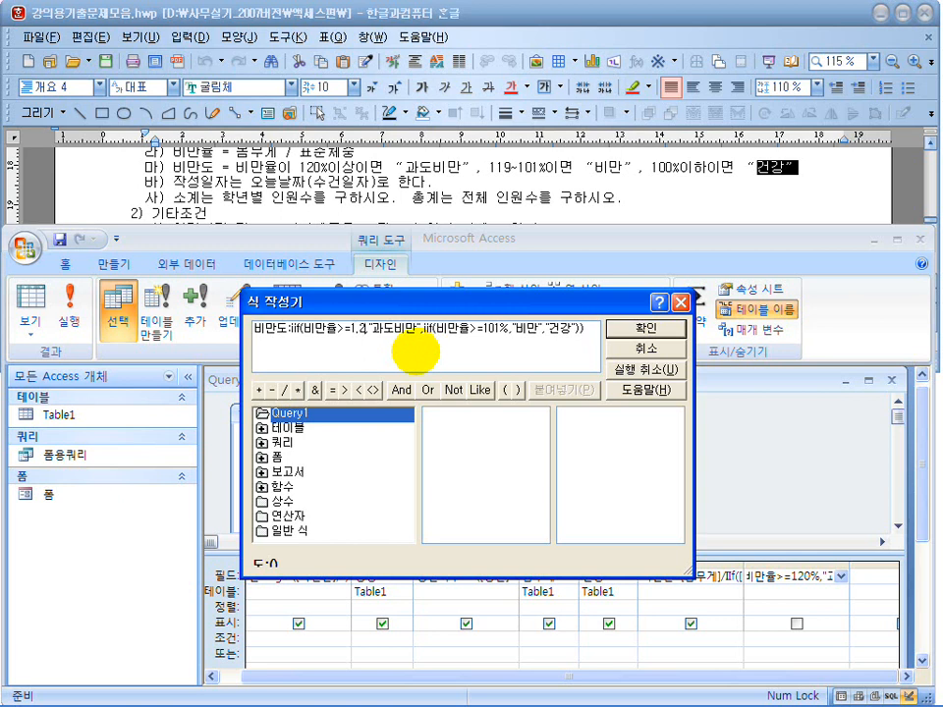
Step: Replace the second 비만도 threshold with the decimal 1.1, accept the expression and run the query
left_click(499, 328)
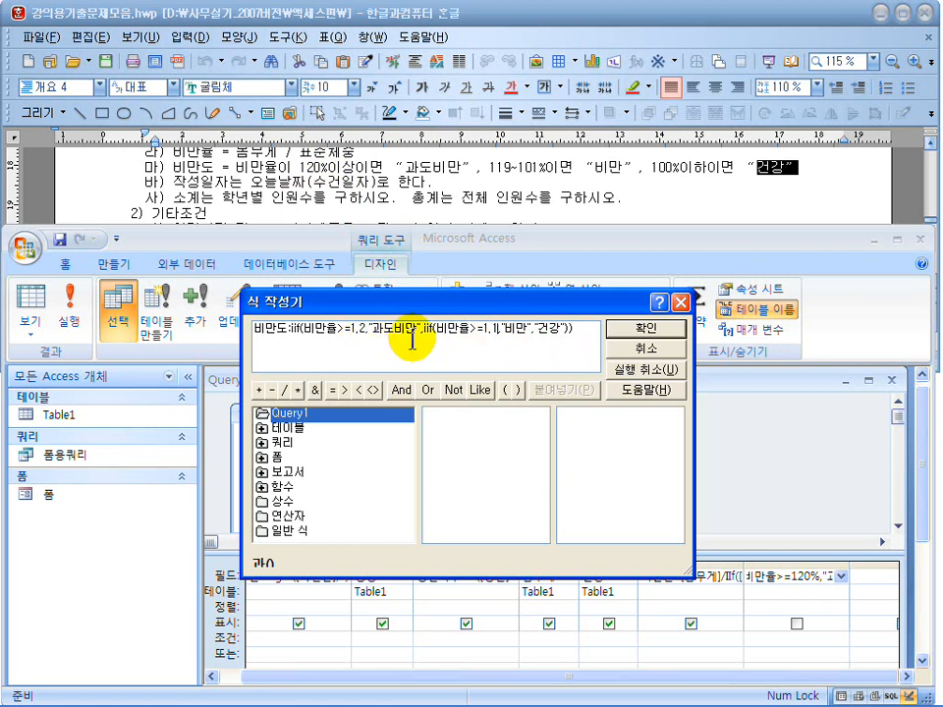
left_click(617, 327)
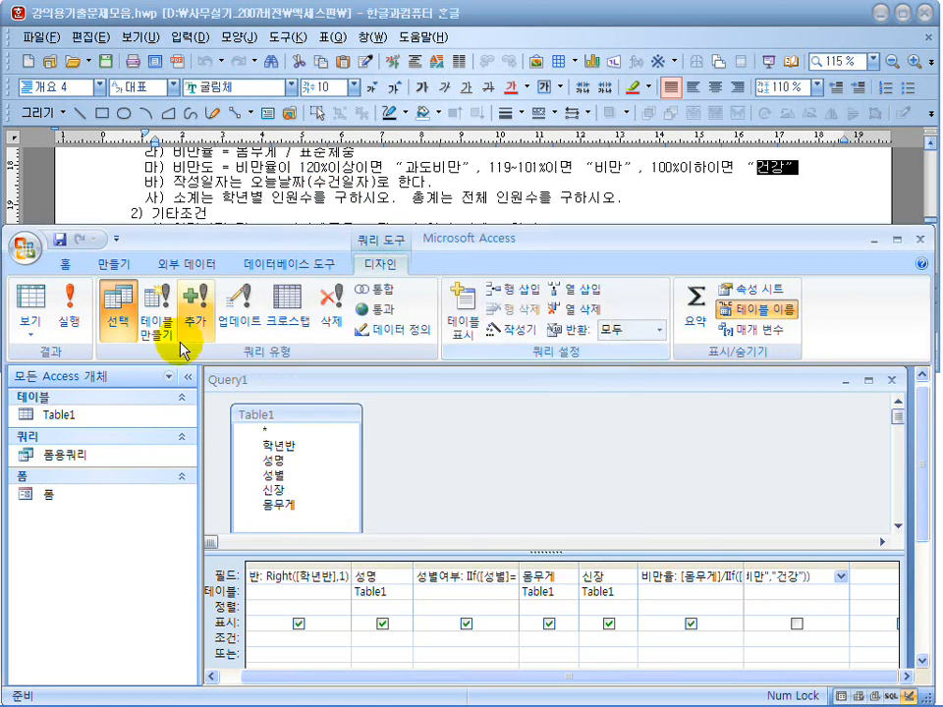
left_click(68, 307)
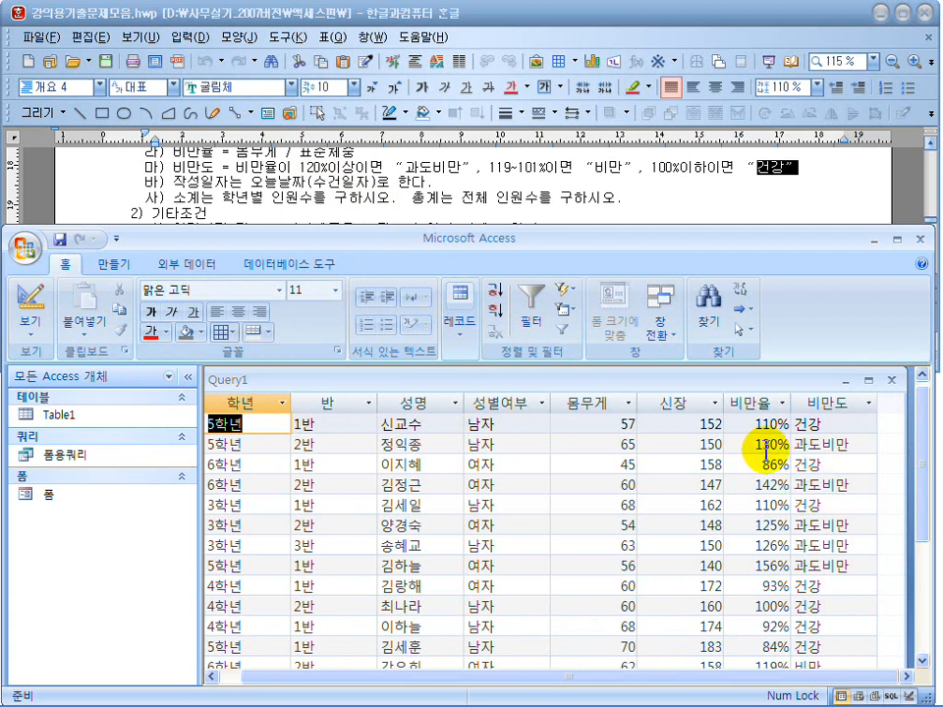
Step: Return the query to Design view and review the document's 처리조건 on sorting, 작성일자, 소계 and 총계, plus its 기타조건
left_click(23, 299)
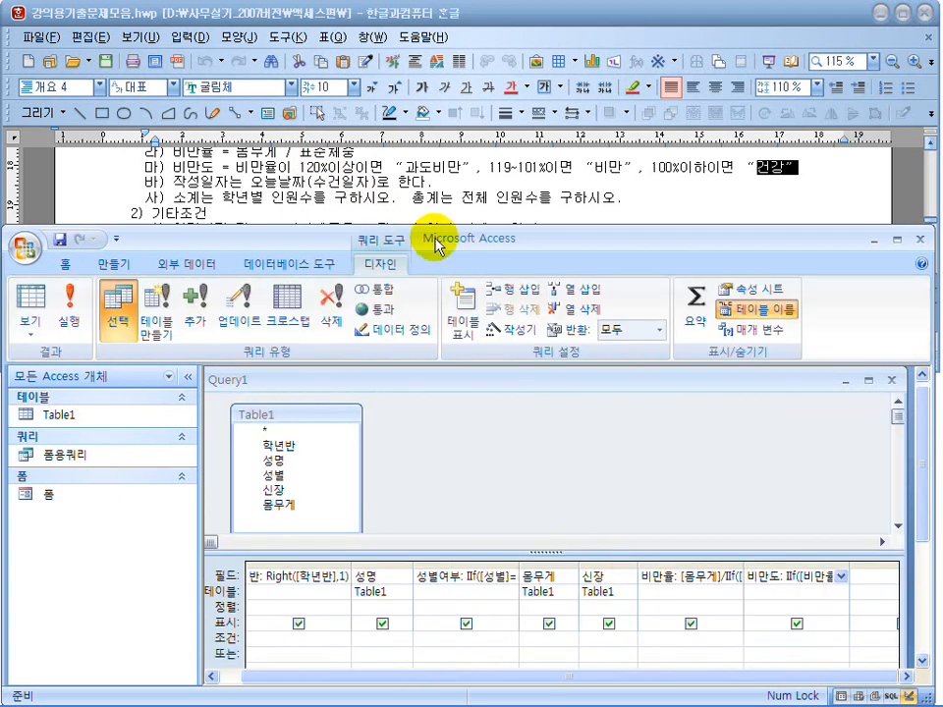
left_click(428, 191)
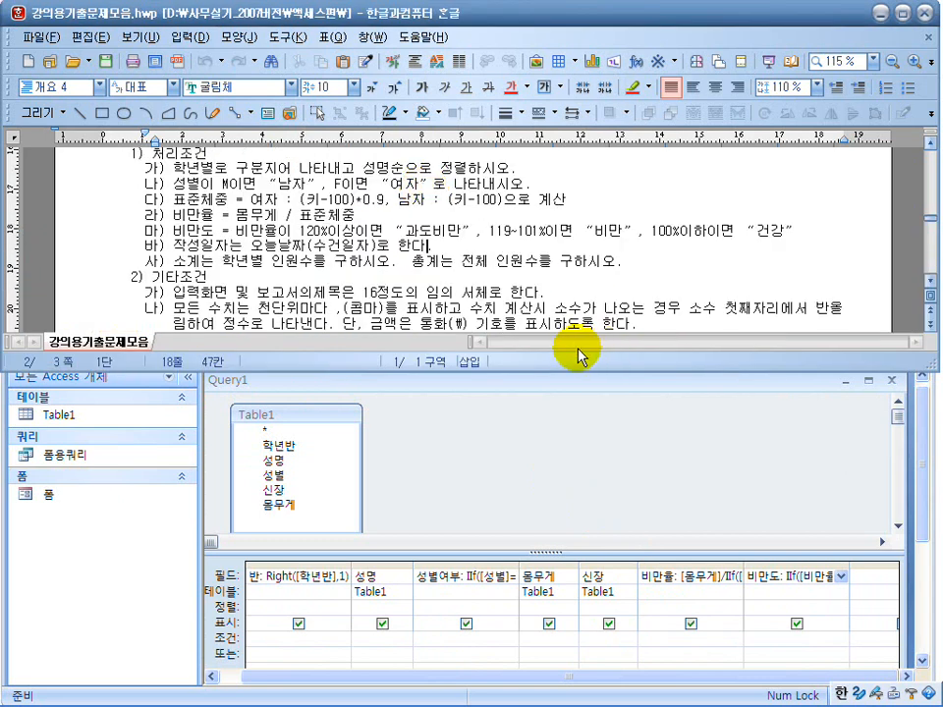
left_click(186, 165)
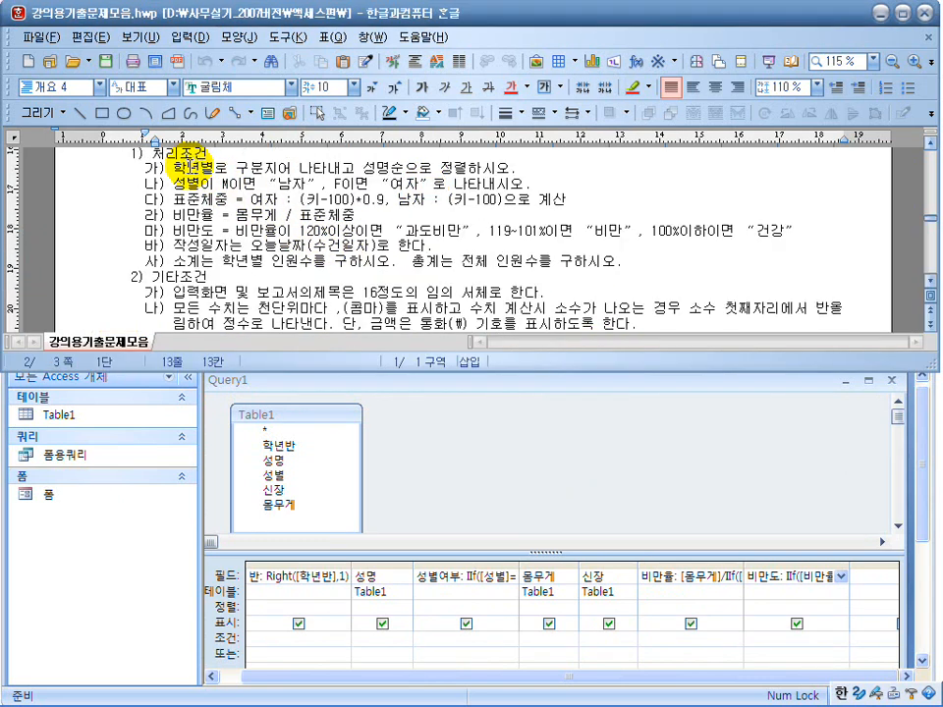
scroll(186, 165, "up", 1)
left_click_drag(175, 195, 474, 192)
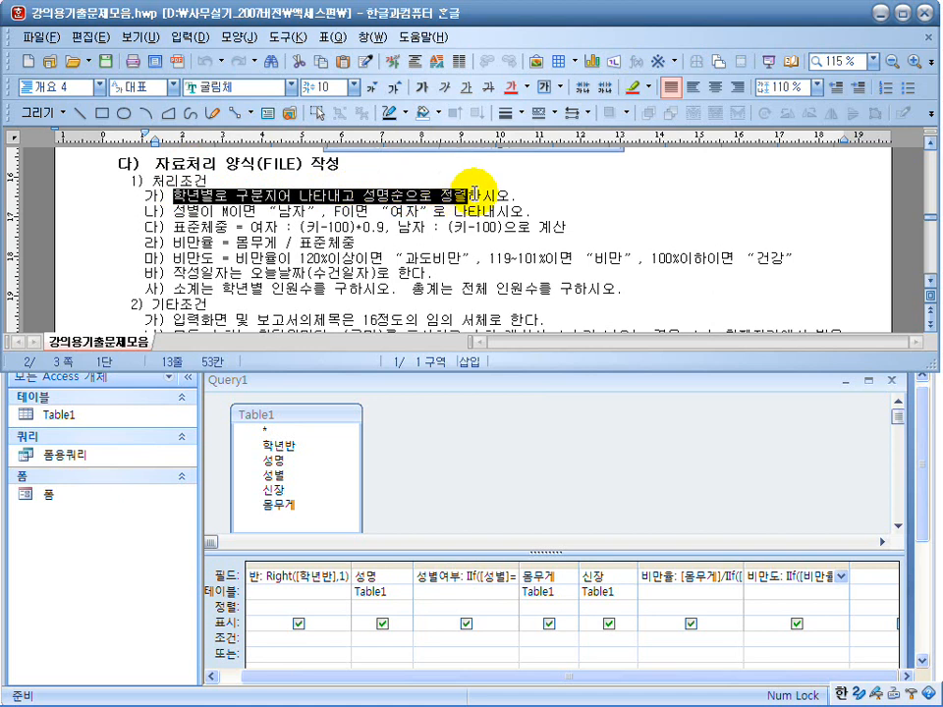
left_click(399, 238)
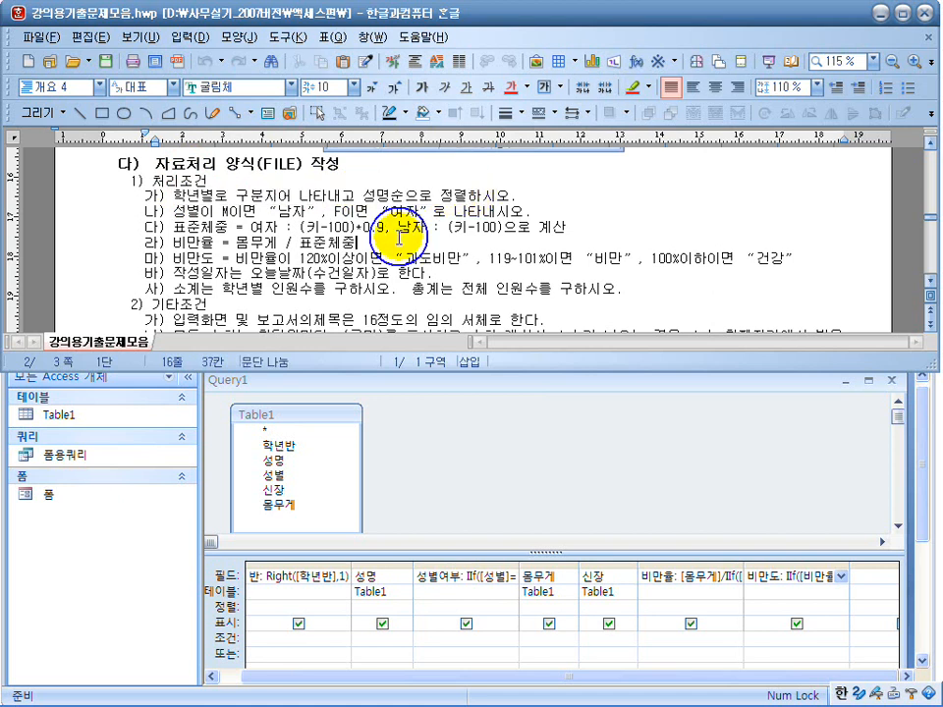
left_click_drag(187, 195, 357, 194)
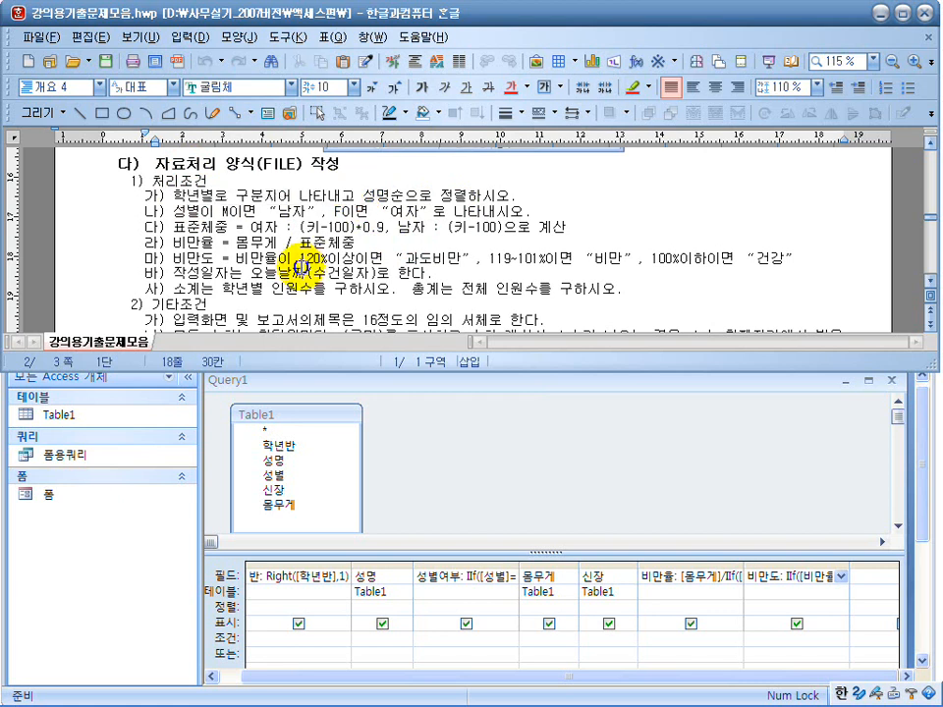
left_click(189, 272)
left_click_drag(188, 271, 364, 271)
left_click(417, 270)
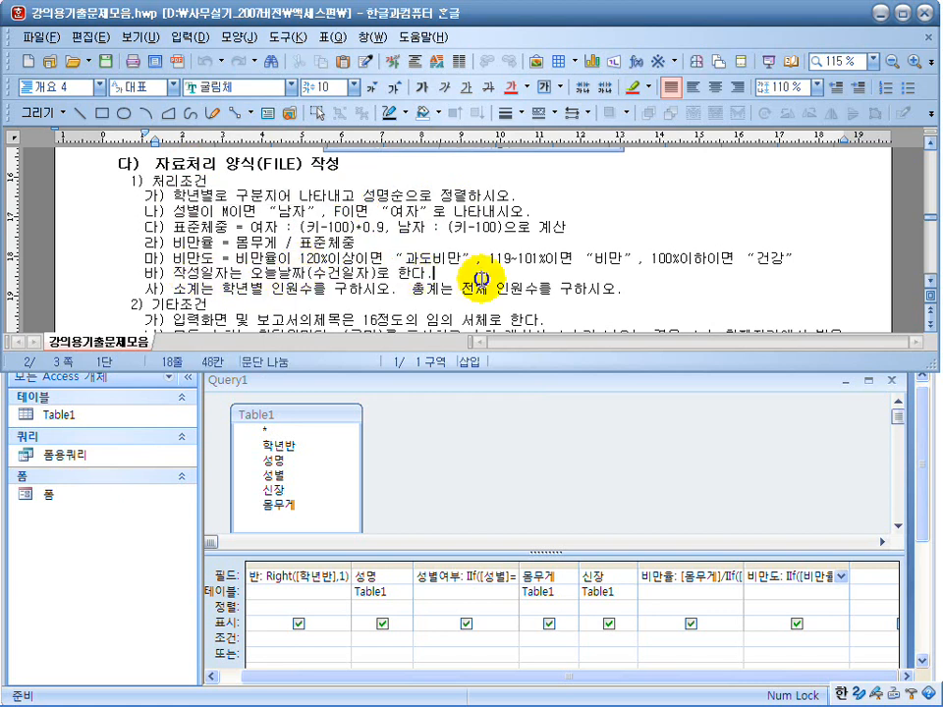
left_click_drag(525, 289, 432, 292)
scroll(432, 293, "down", 2)
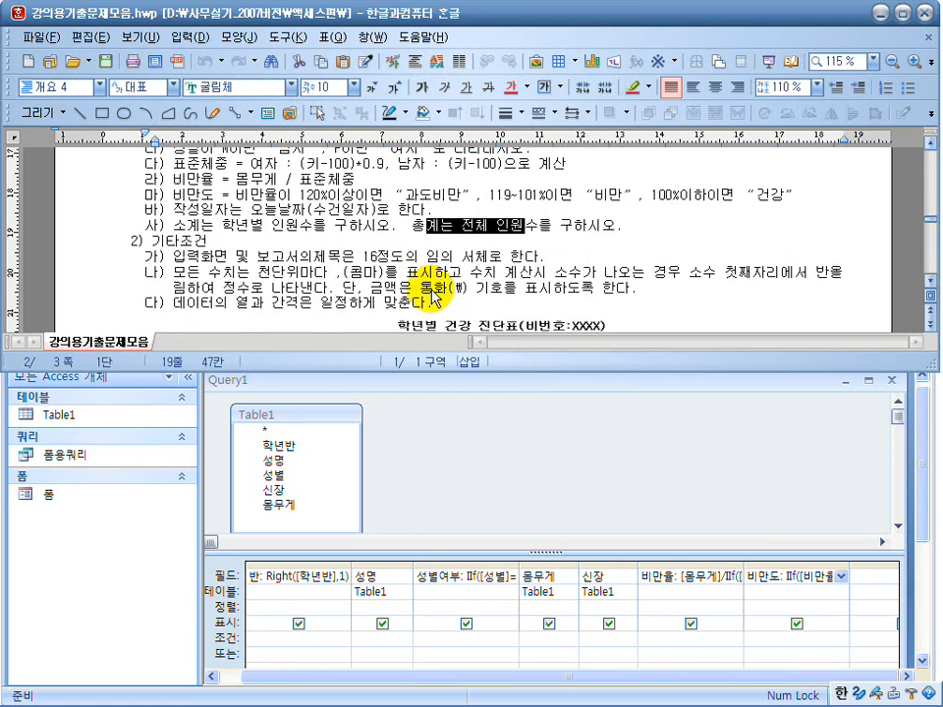
scroll(432, 294, "up", 2)
left_click(491, 442)
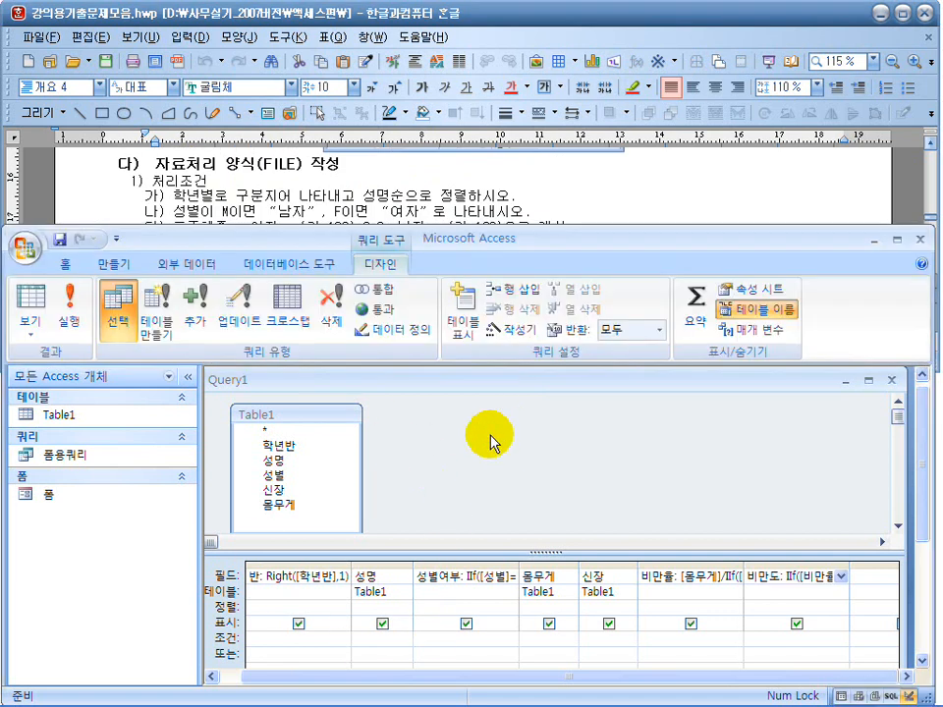
Step: Run the query and save it under the name 보고서용쿼리
left_click(68, 304)
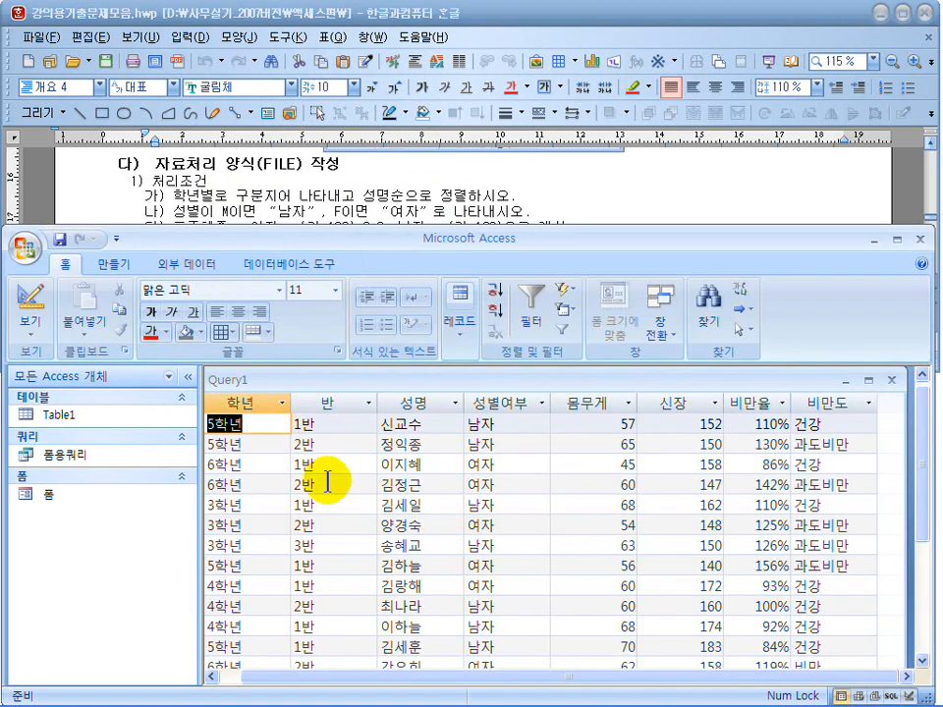
left_click(59, 241)
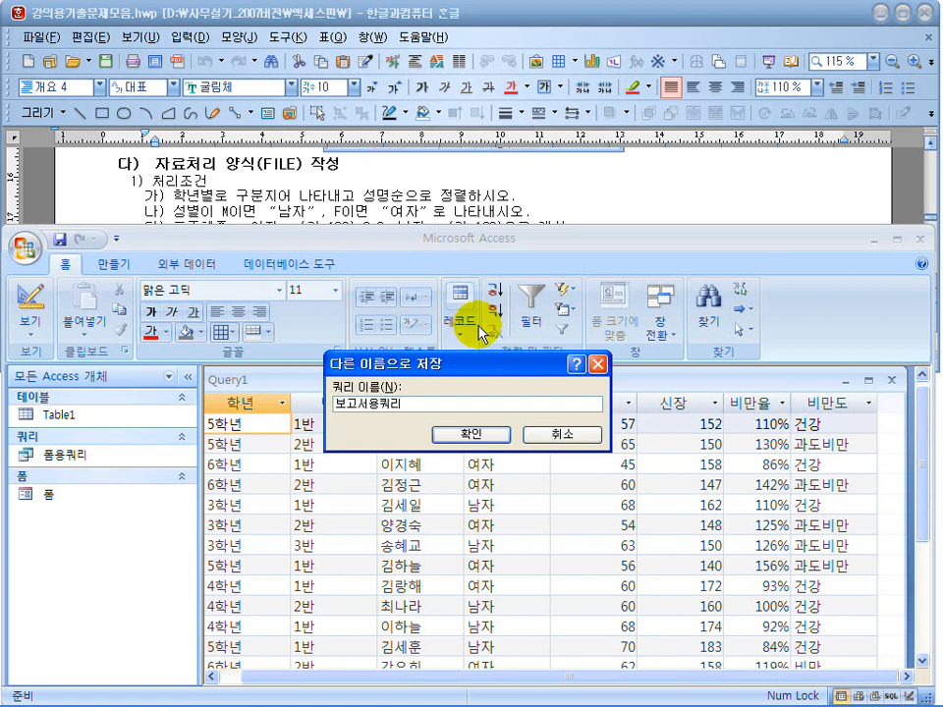
type("보고서용쿼리")
key("Return")
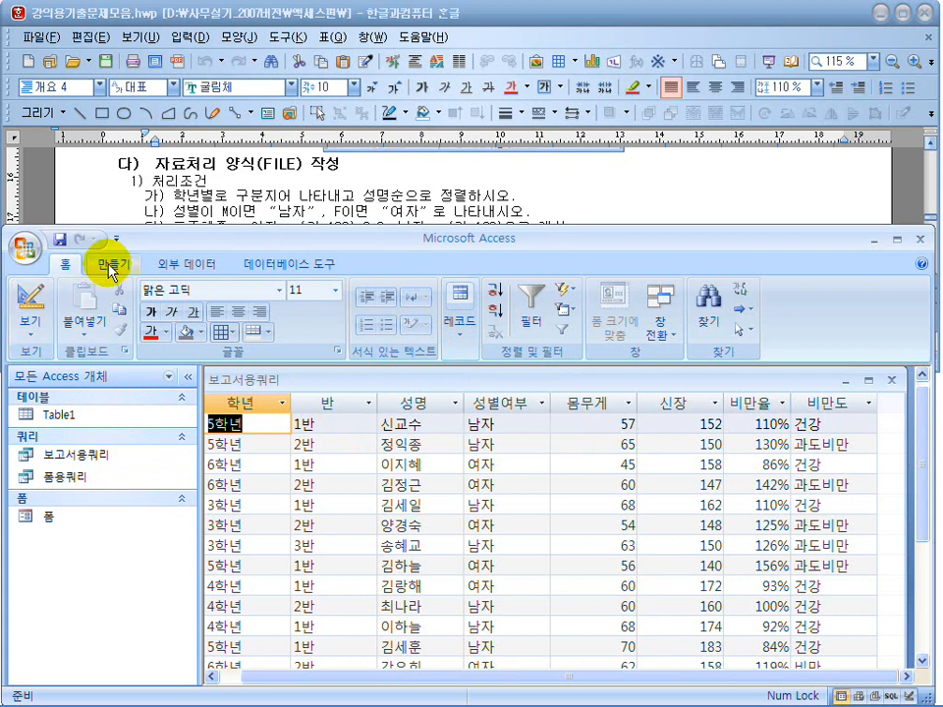
Step: Switch to the PowerPoint slide show and review the slide's query expressions and the sample report layout
left_click(684, 705)
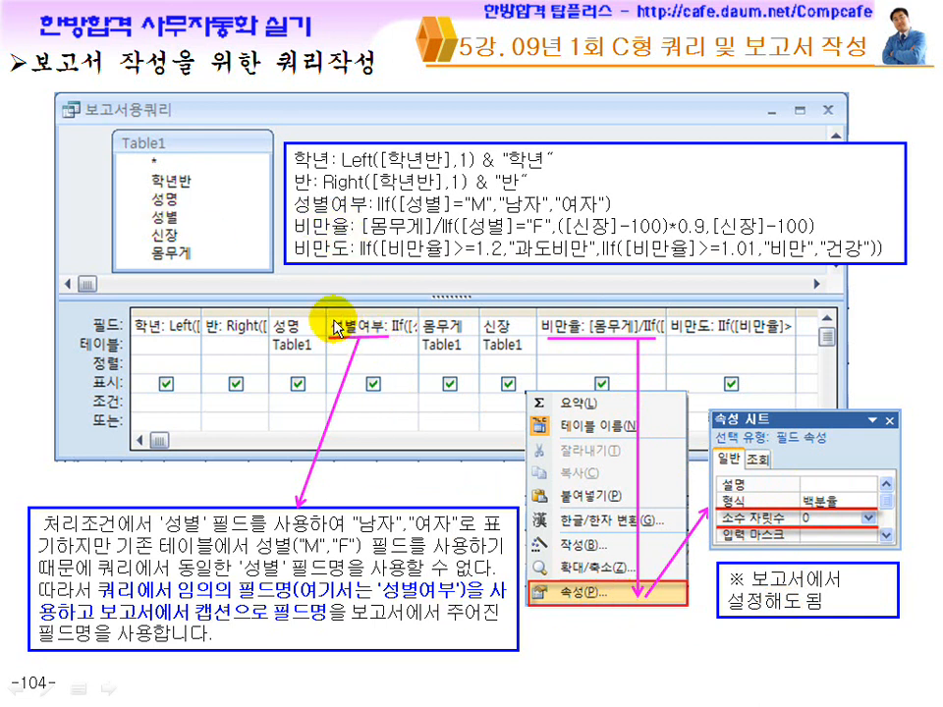
left_click(441, 413)
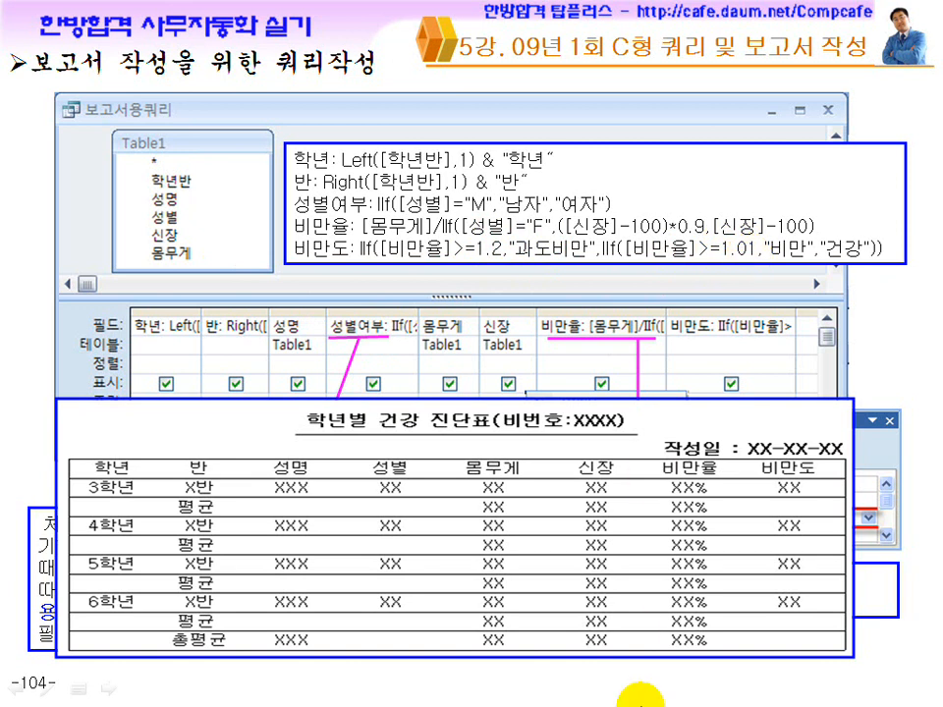
key("super")
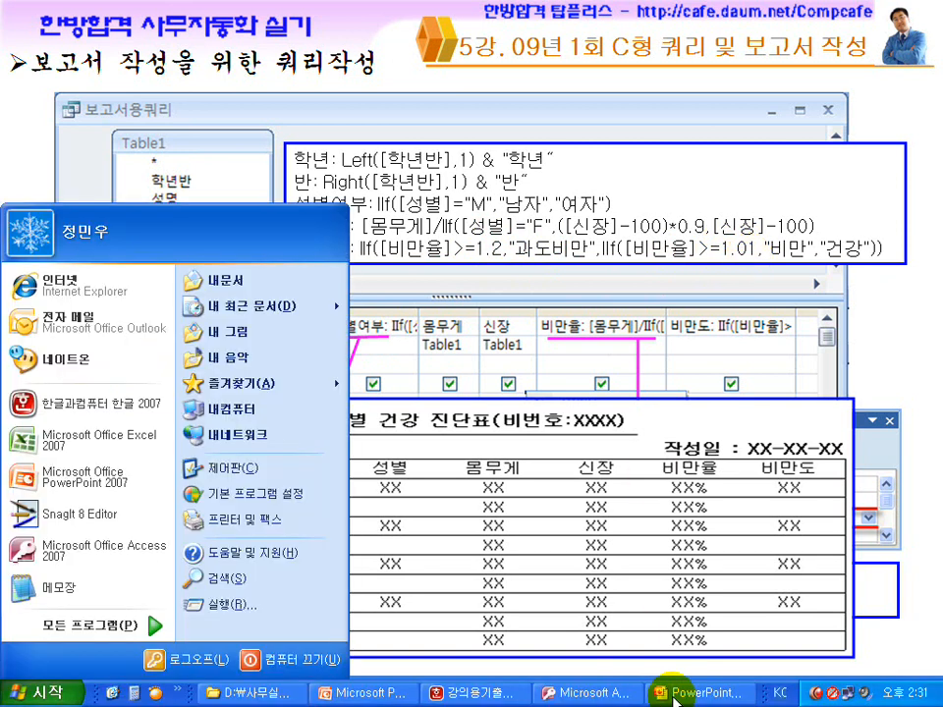
key("super")
key("super")
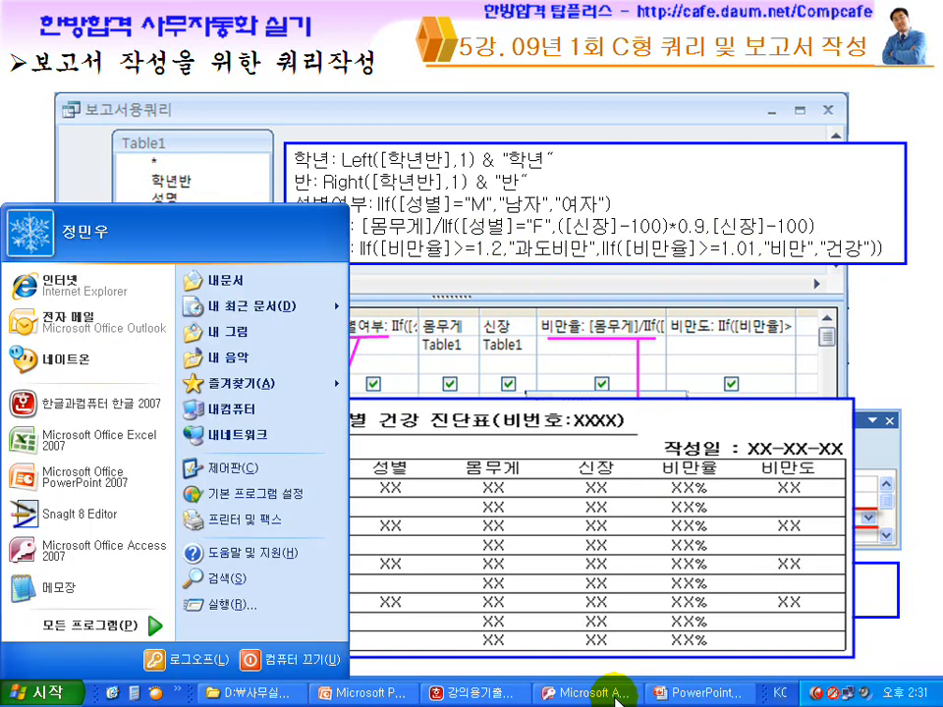
Step: Switch back to Access, set the second threshold in the 비만도 expression to 1.01 and run 보고서용쿼리
left_click(595, 692)
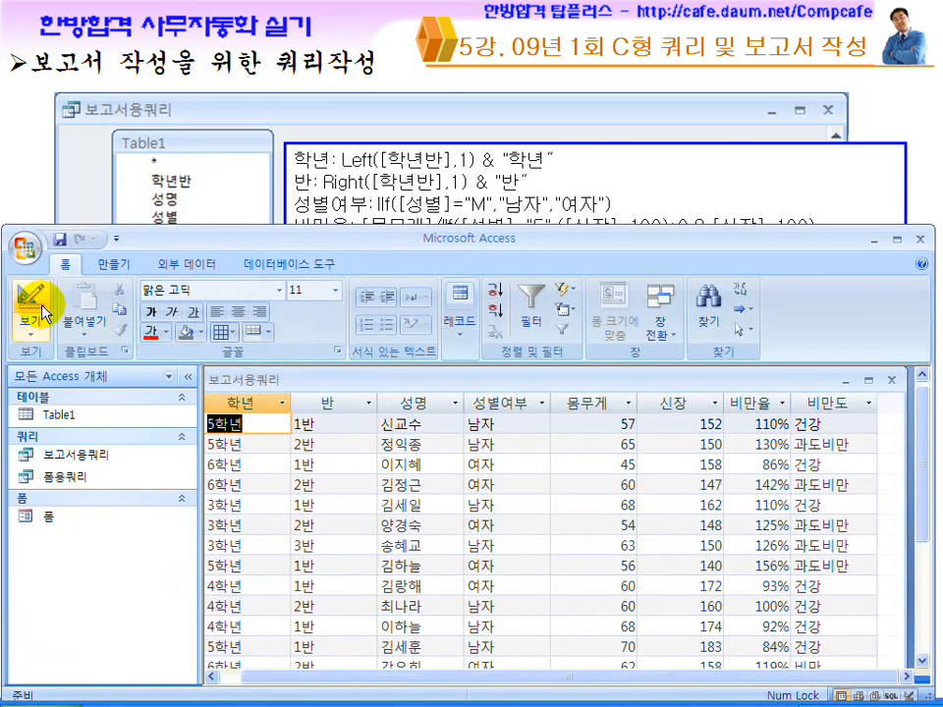
left_click(31, 304)
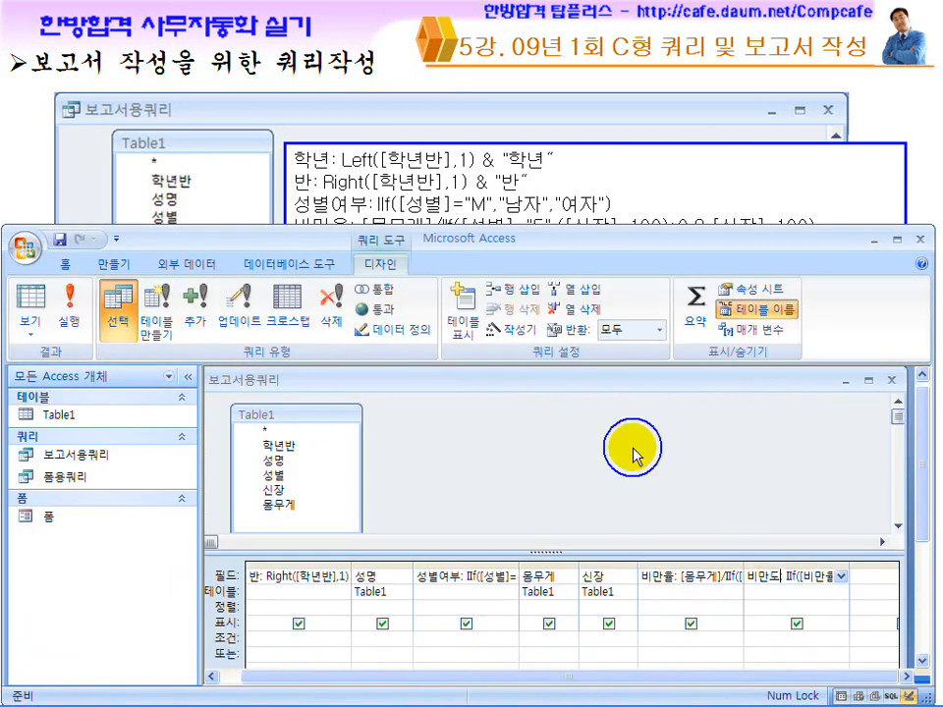
left_click(494, 329)
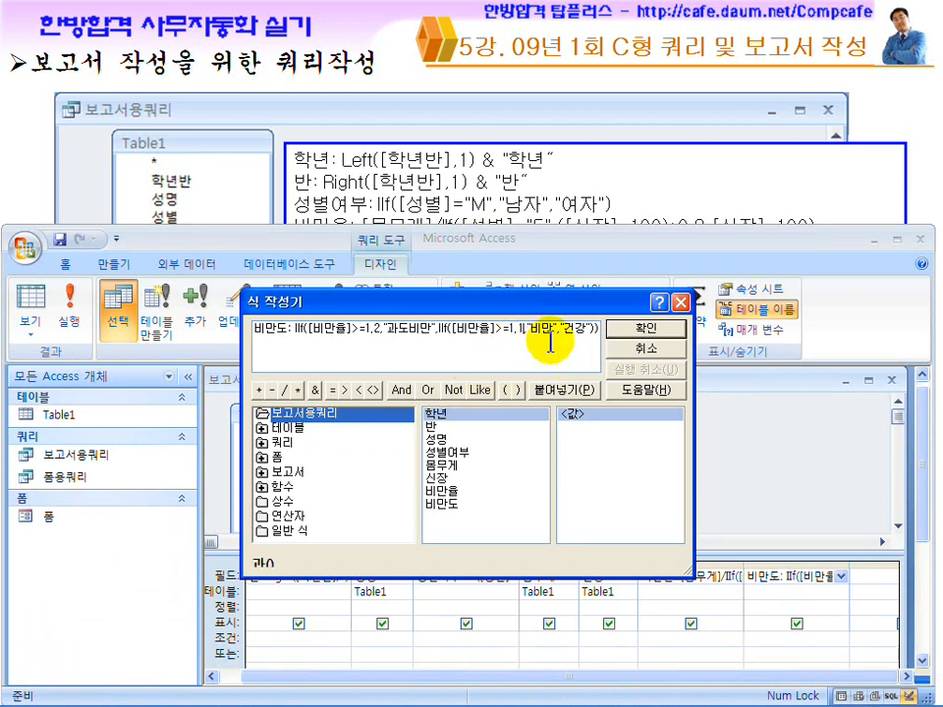
type("미")
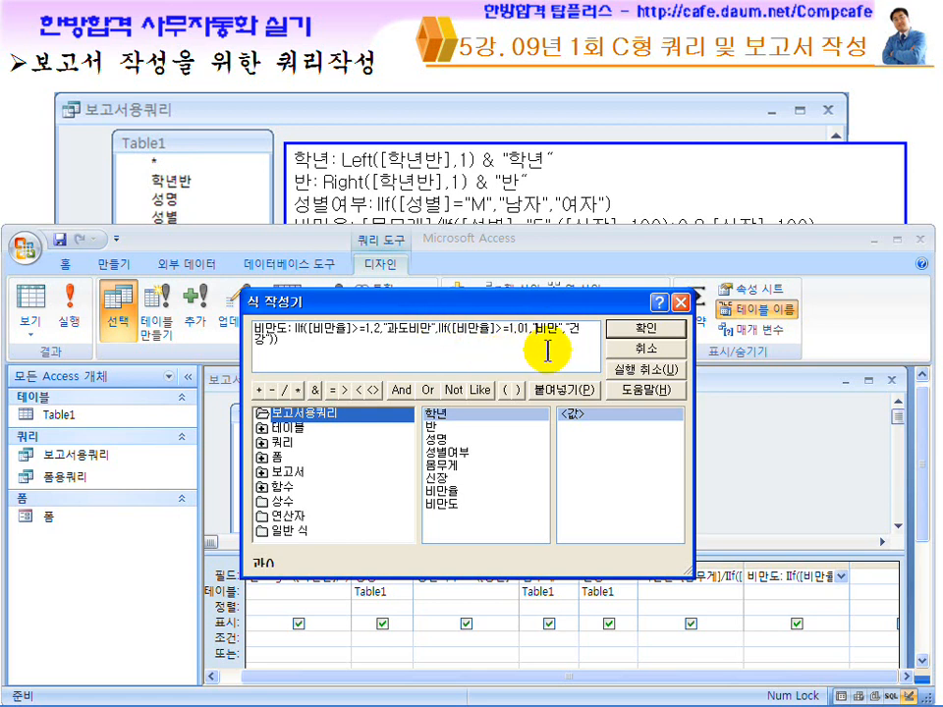
left_click(642, 328)
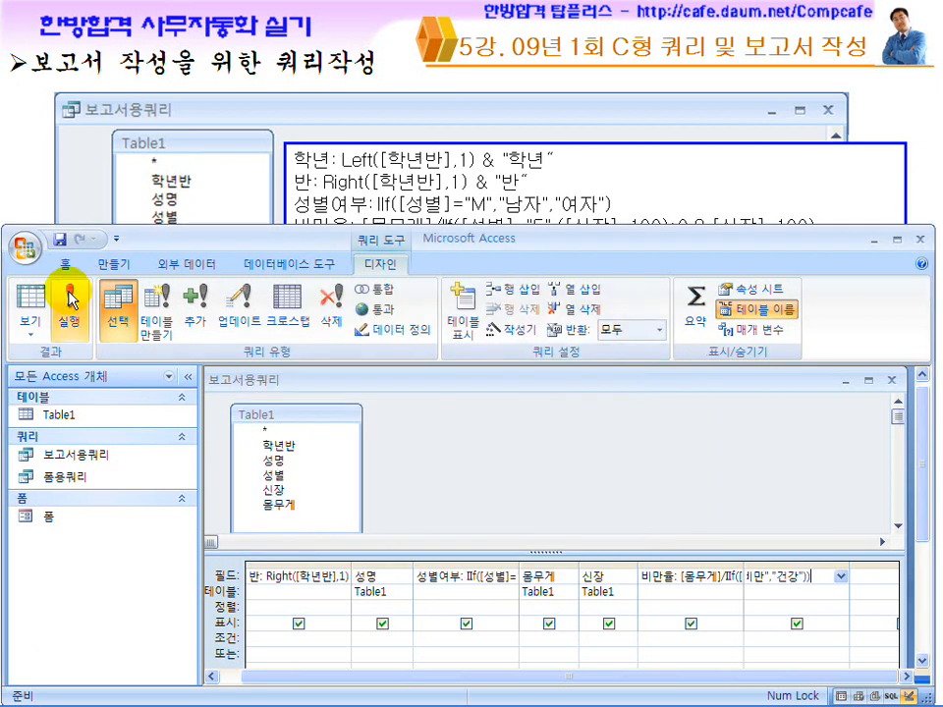
left_click(71, 300)
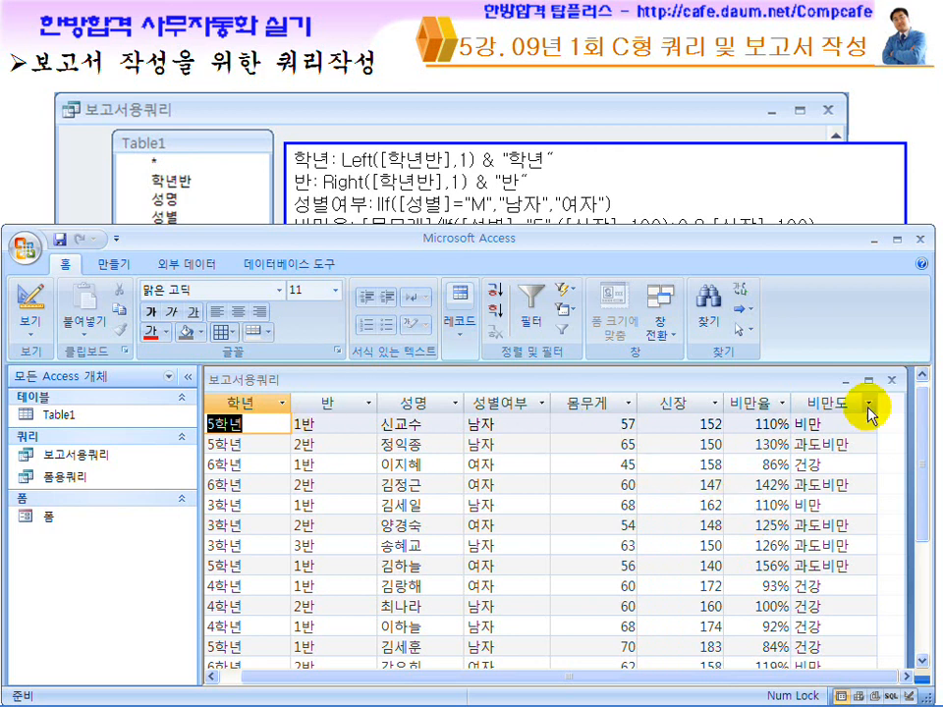
Step: Close 보고서용쿼리 with its design changes saved and start the Report Wizard
left_click(894, 382)
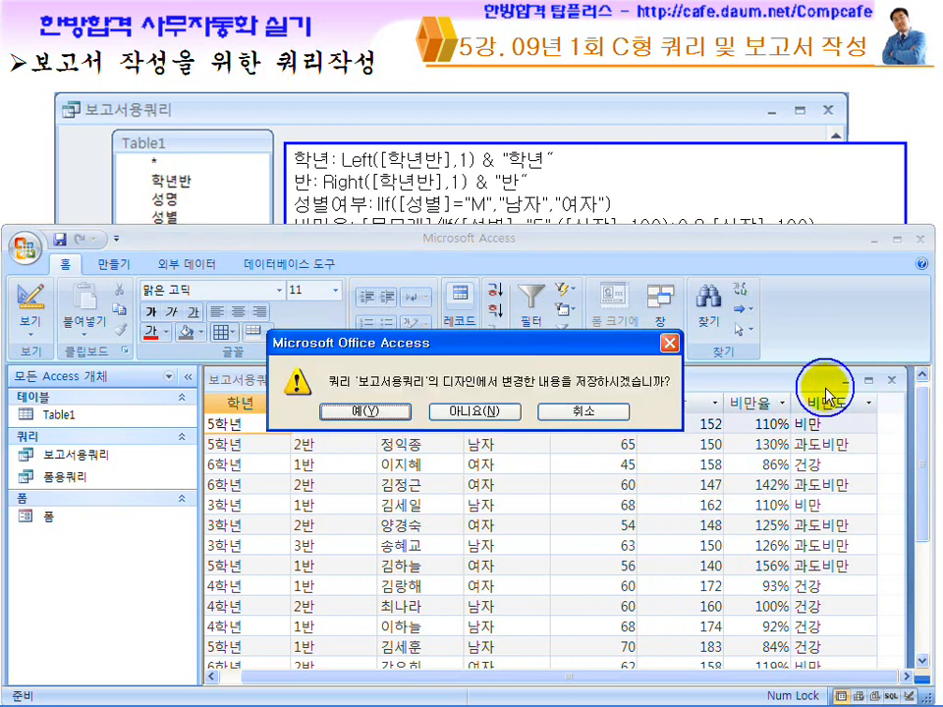
left_click(361, 412)
left_click(112, 264)
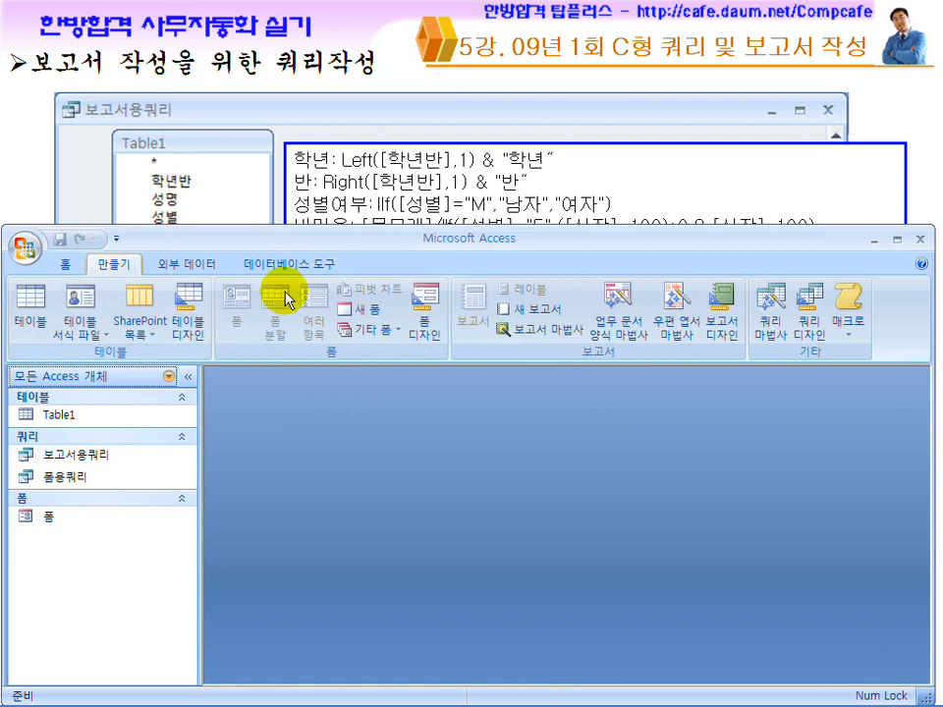
left_click(551, 330)
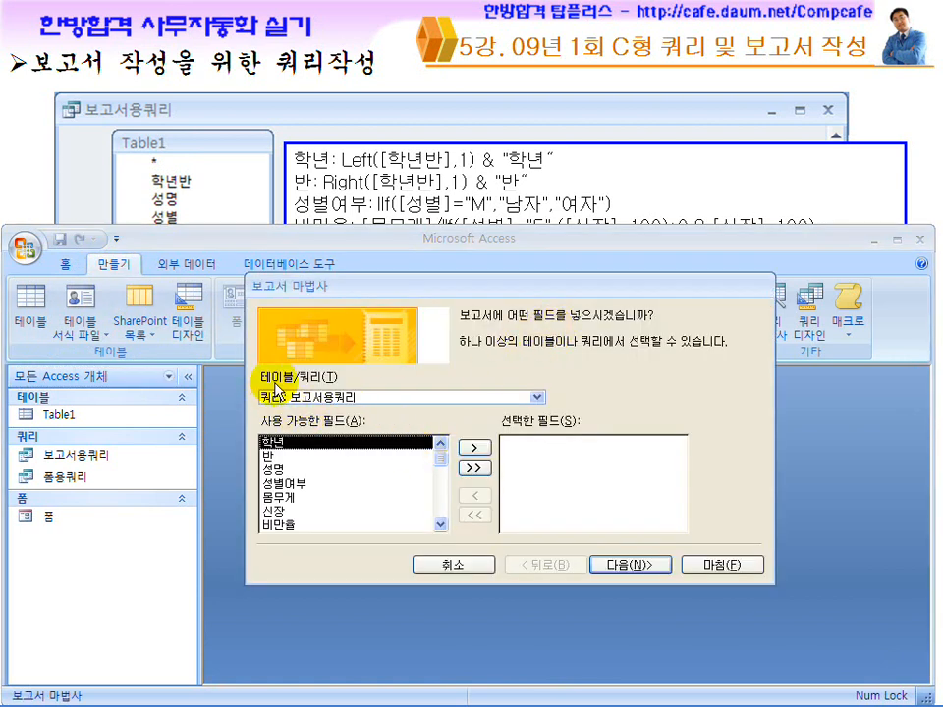
Step: Choose the query 보고서용쿼리 as the report's source and include all of its fields
left_click(537, 397)
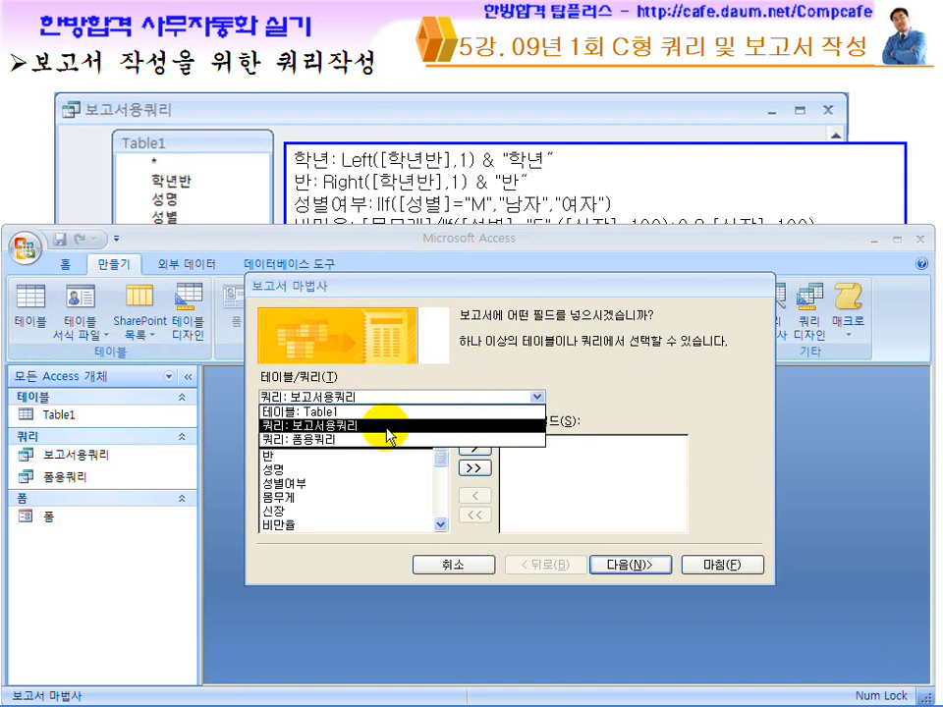
left_click(389, 433)
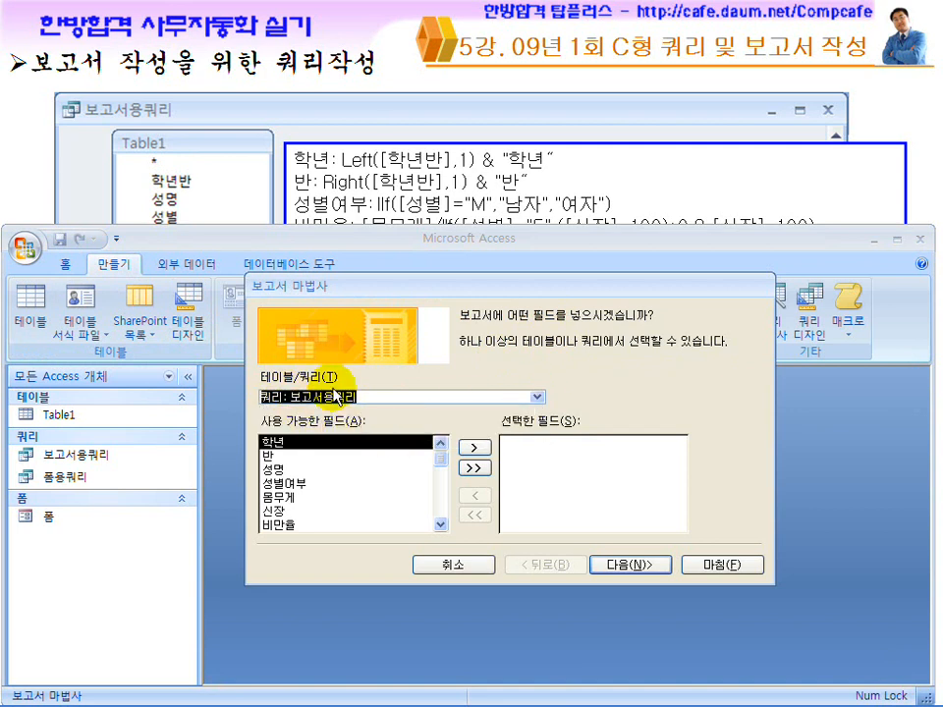
left_click(475, 469)
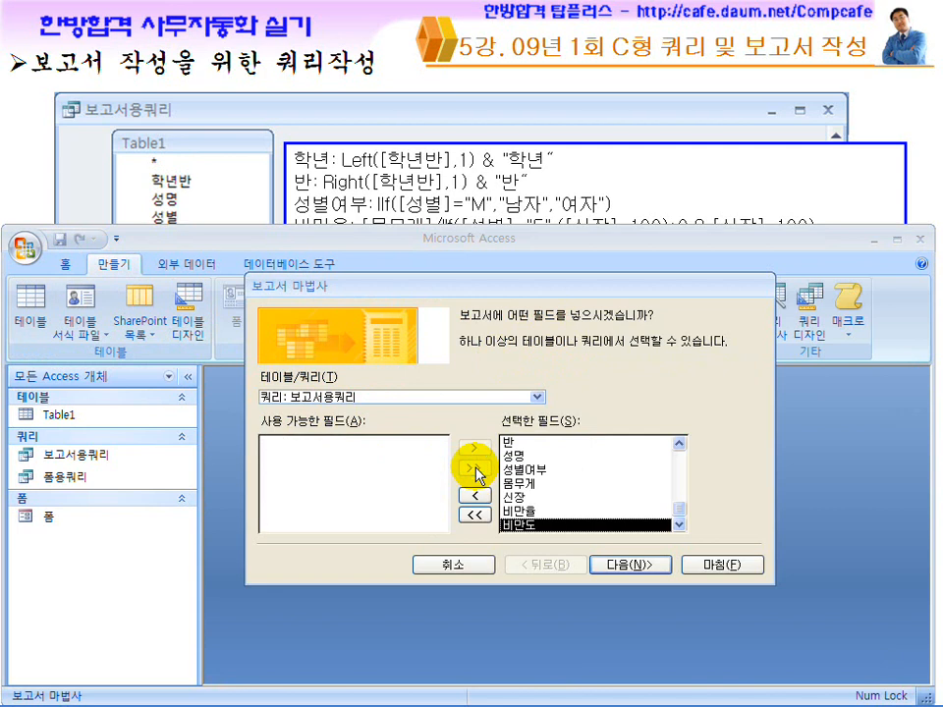
left_click(626, 577)
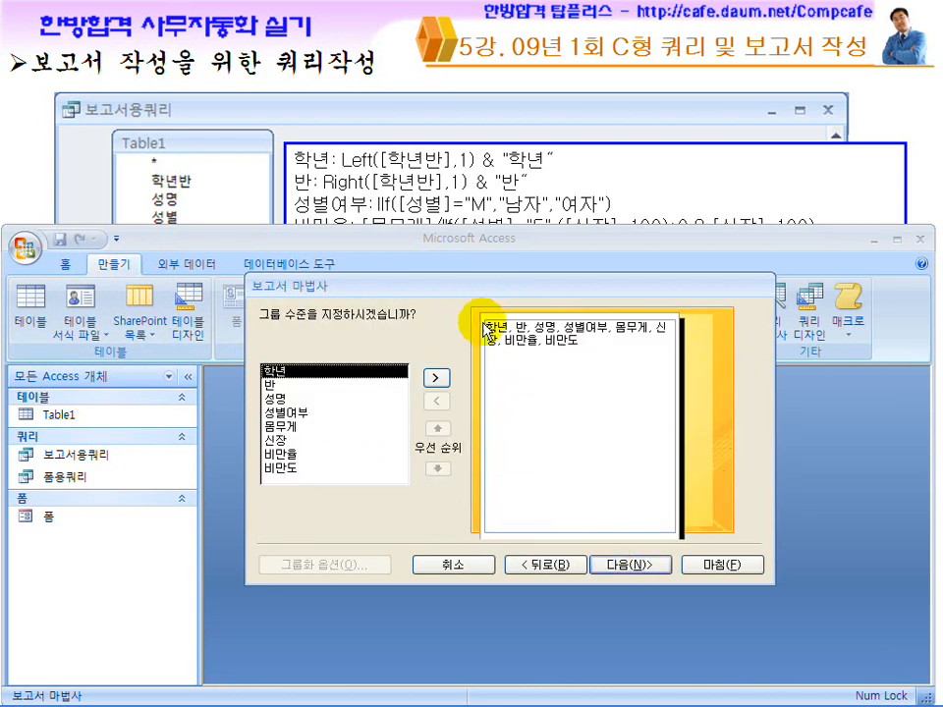
Step: Check the grouping condition in the Hangul exam document, switch back to Access and group the report by 학년
left_click(481, 682)
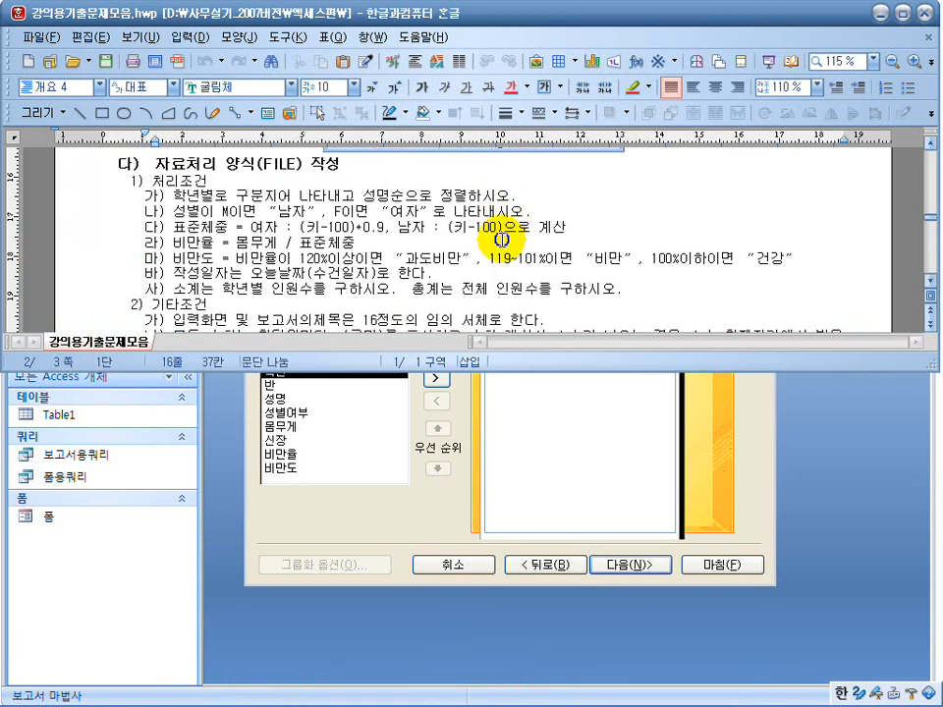
left_click_drag(186, 195, 250, 196)
left_click(437, 526)
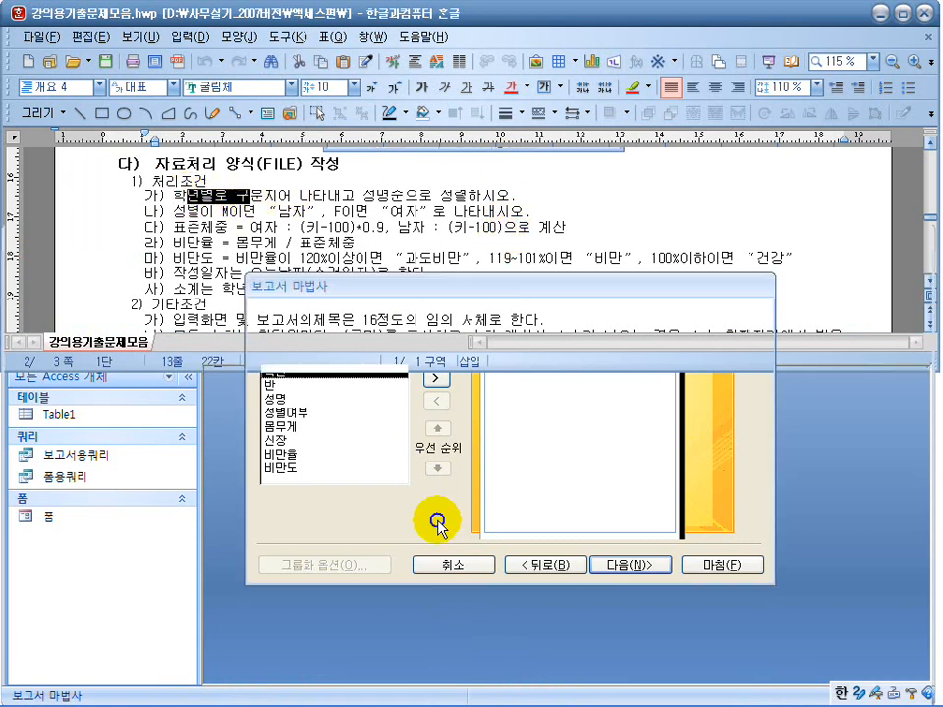
left_click(436, 378)
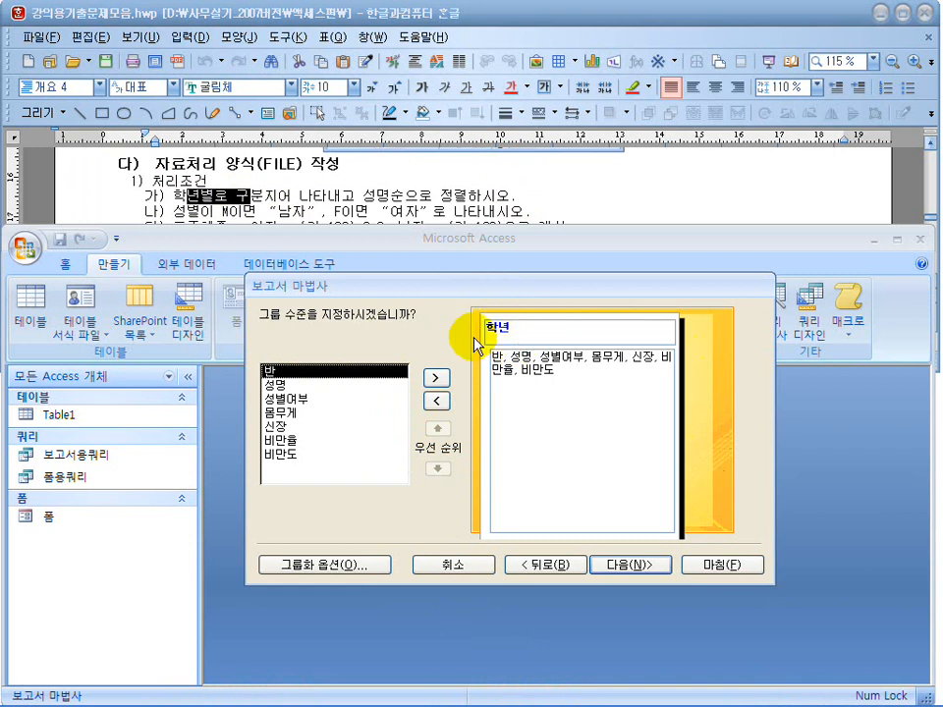
left_click(619, 566)
Step: Consult the average rows of the sample report in the Hangul document and set Access's summary options to average 몸무게, 신장 and 비만율
left_click(414, 192)
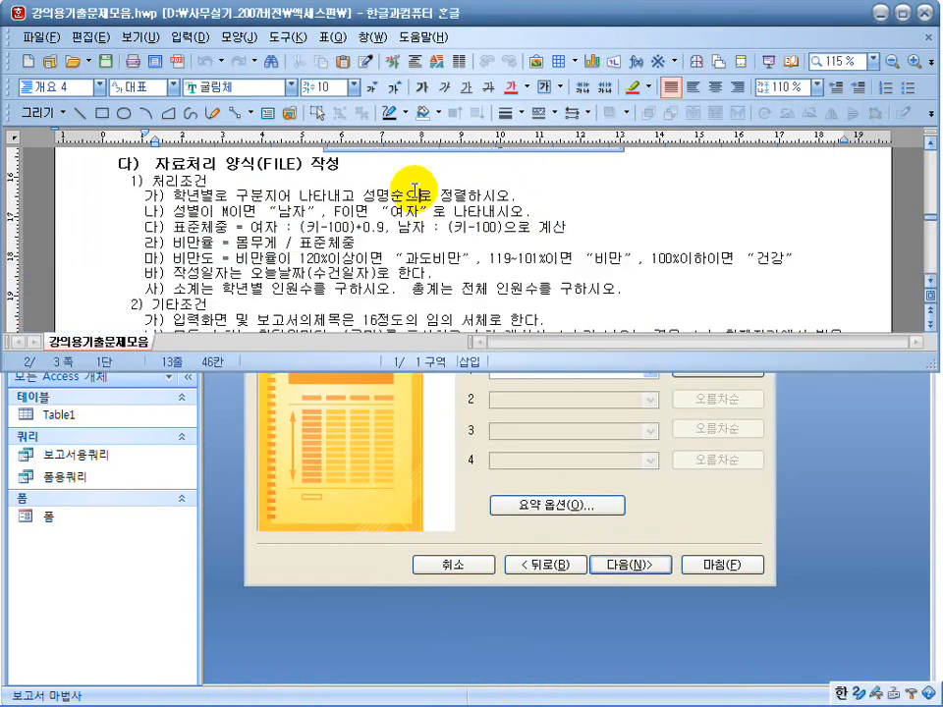
scroll(414, 191, "down", 4)
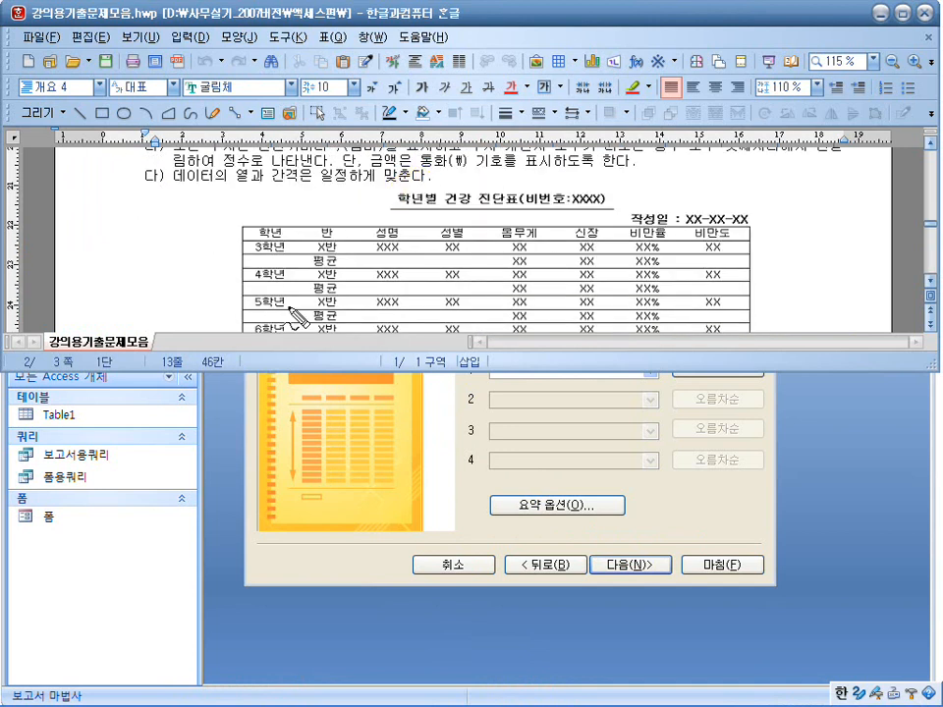
mouse_move(345, 258)
left_mouse_down()
mouse_move(306, 264)
mouse_move(347, 259)
left_mouse_up()
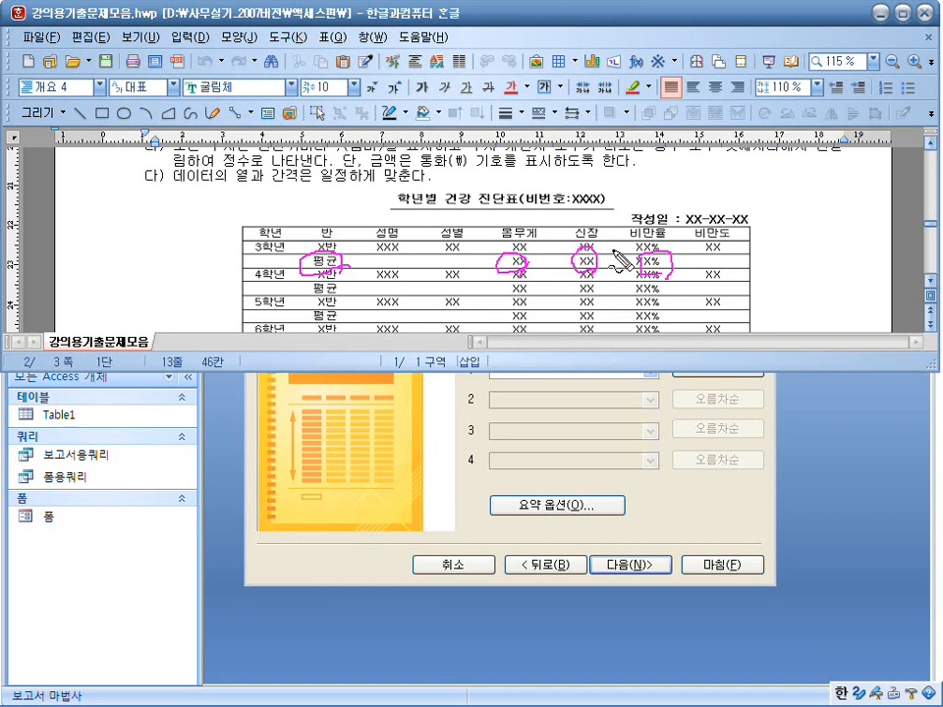
key("Escape")
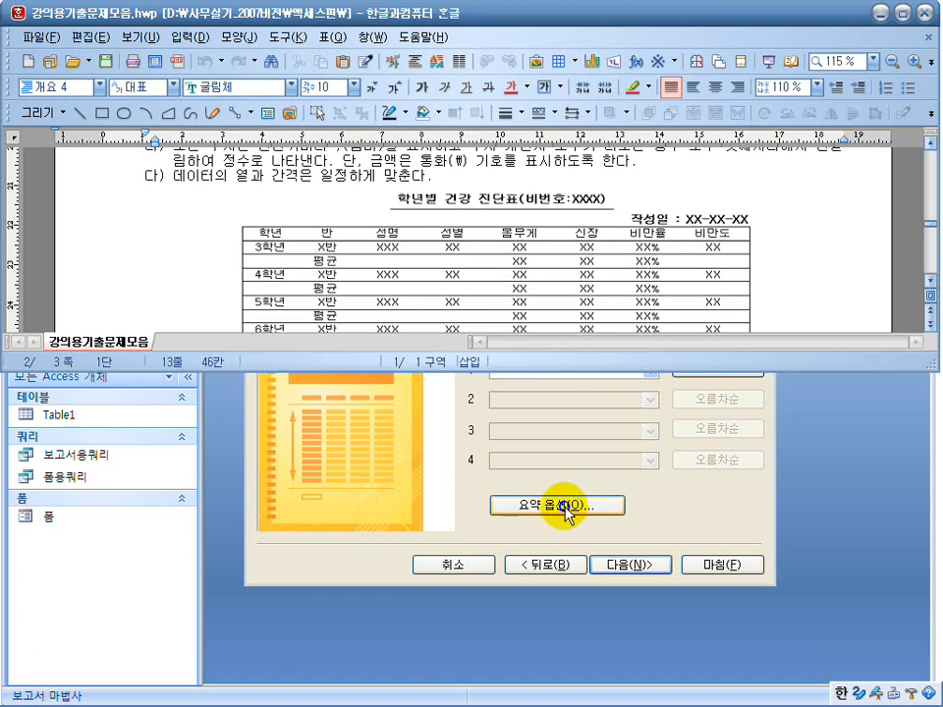
left_click(565, 508)
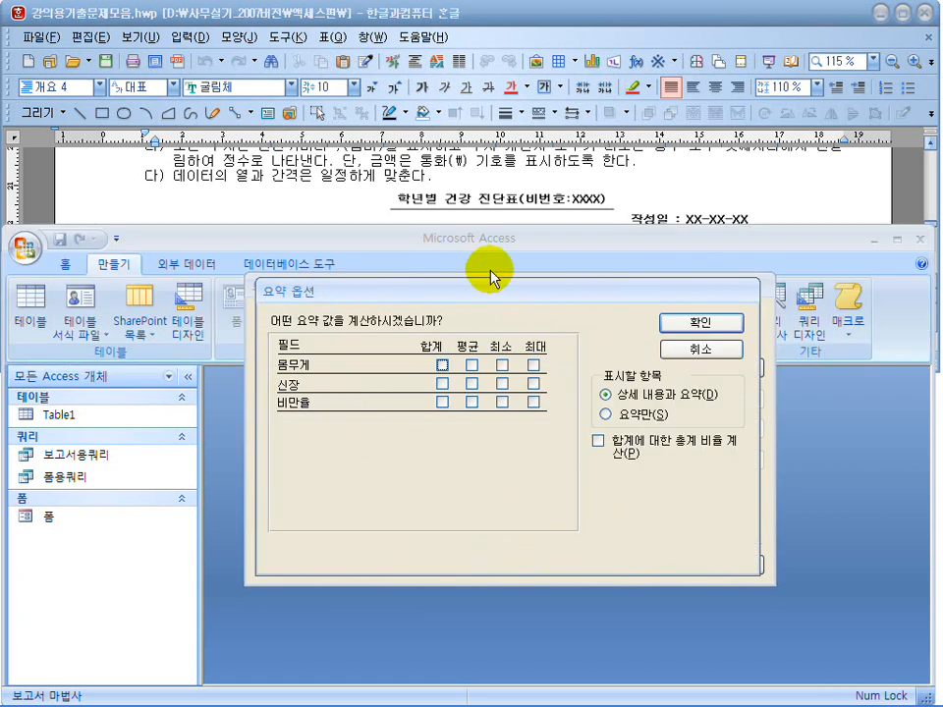
left_click(453, 194)
scroll(460, 194, "down", 2)
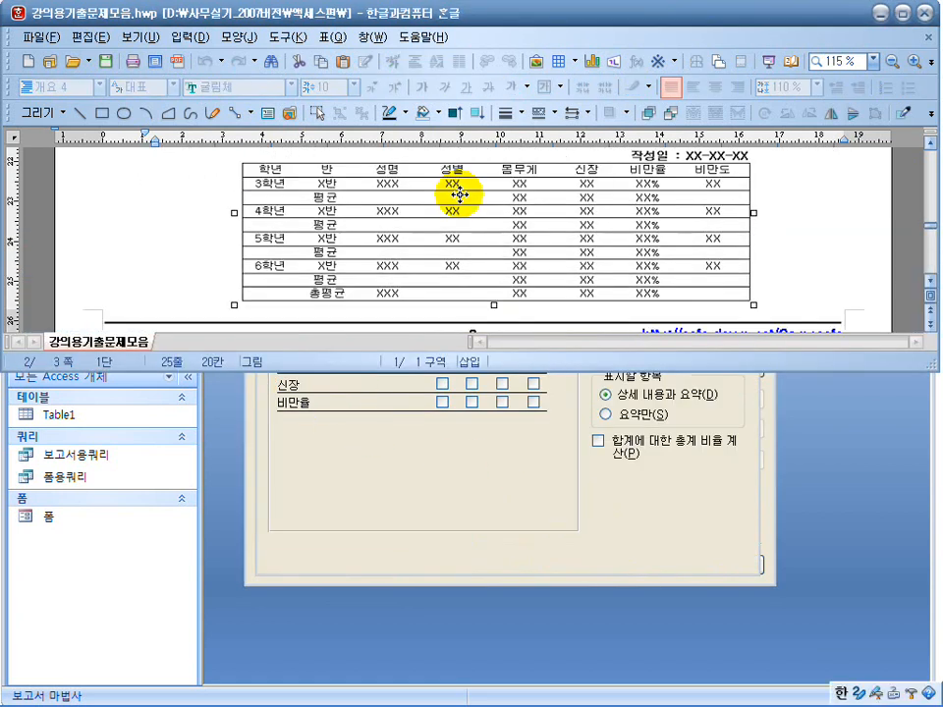
left_click(550, 695)
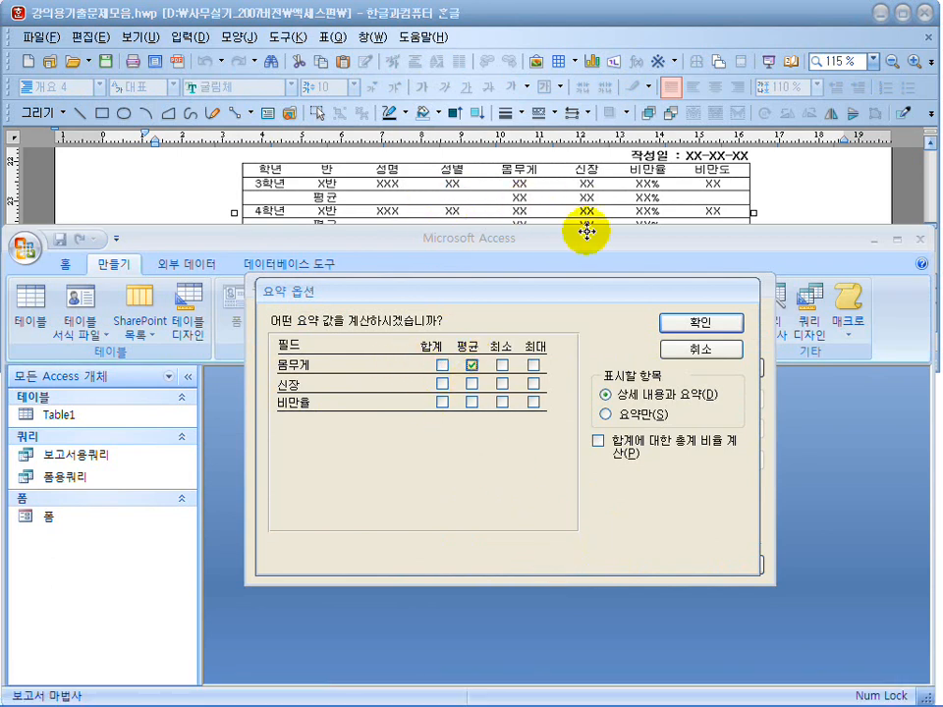
left_click(471, 383)
left_click(471, 401)
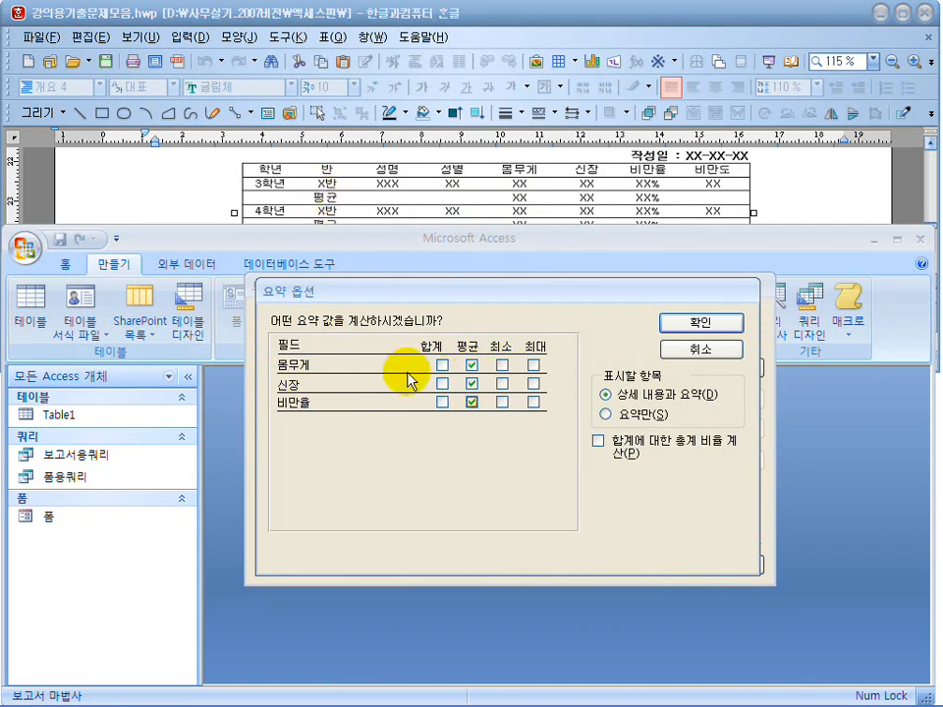
left_click(676, 326)
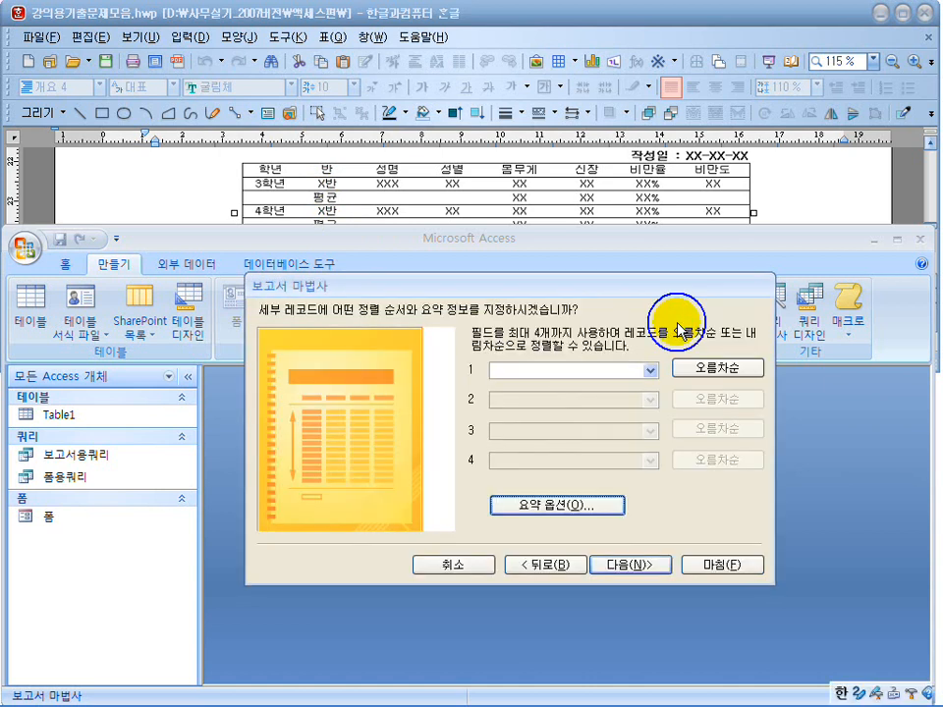
Step: Keep the stepped portrait layout, apply the Access 2007 style and finish the wizard with the report opened for design modification
left_click(617, 567)
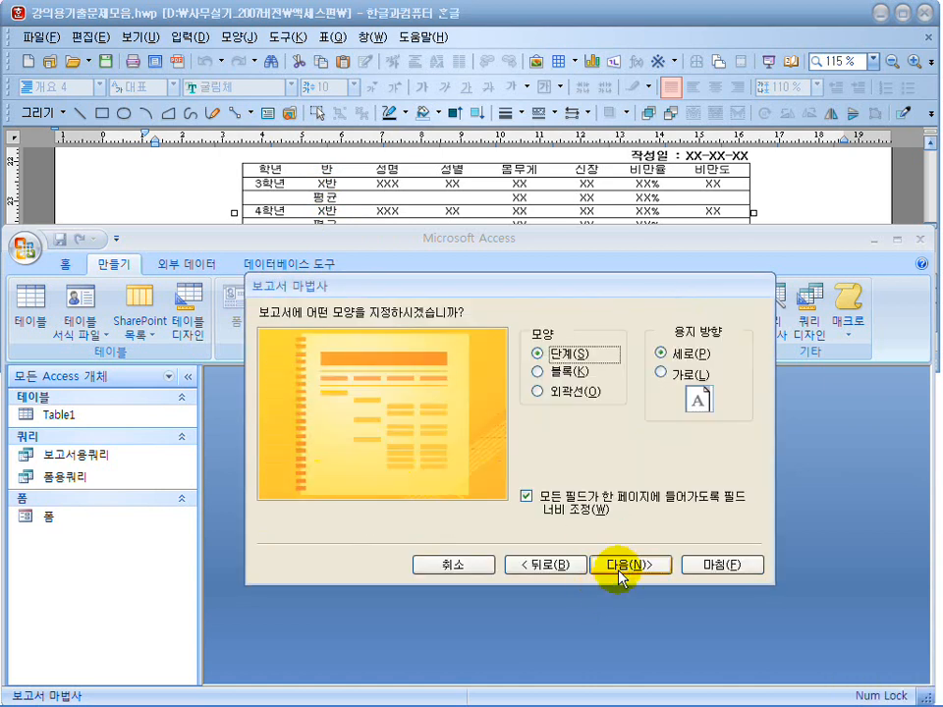
left_click(620, 569)
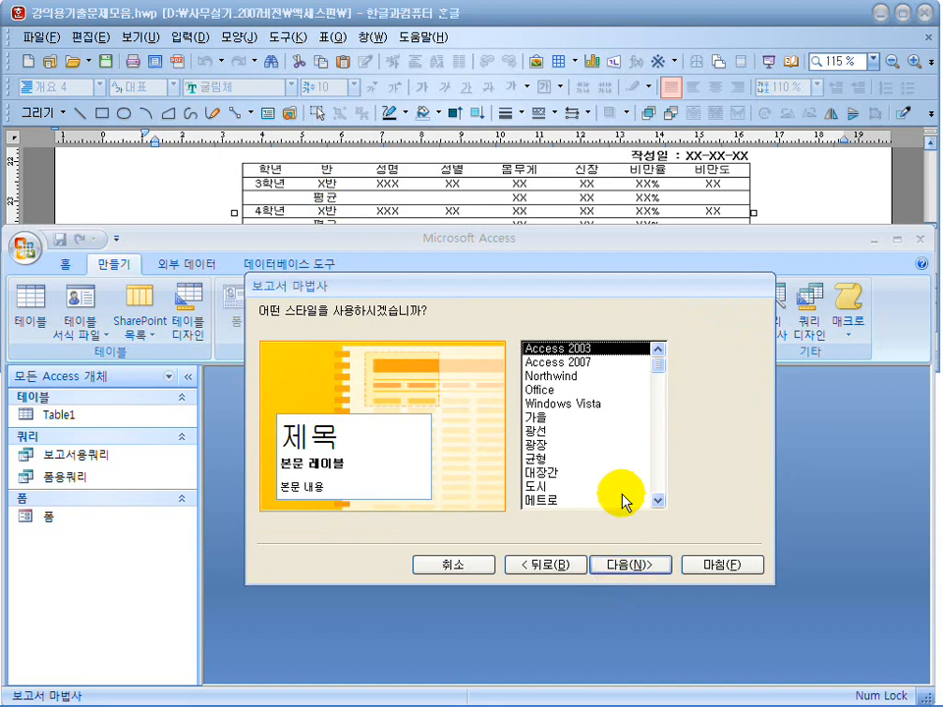
left_click(579, 362)
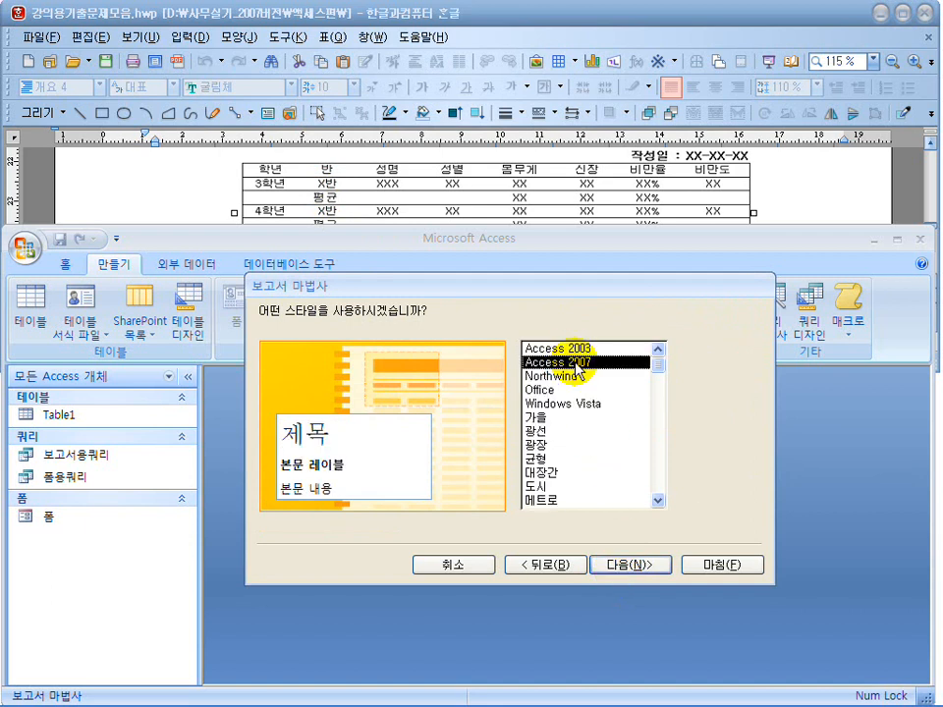
left_click(615, 565)
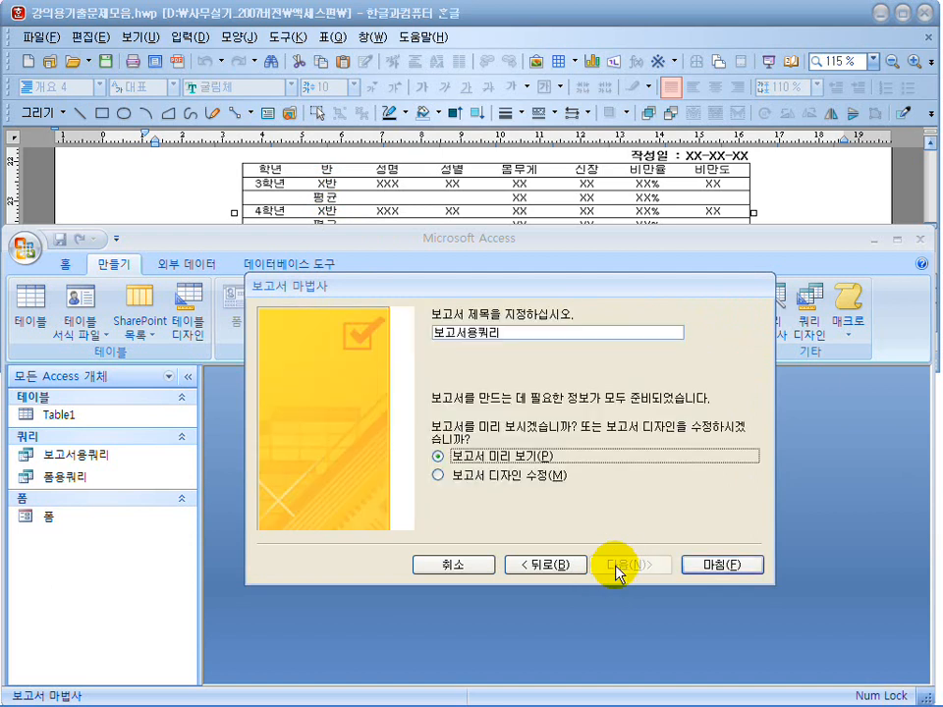
left_click(503, 478)
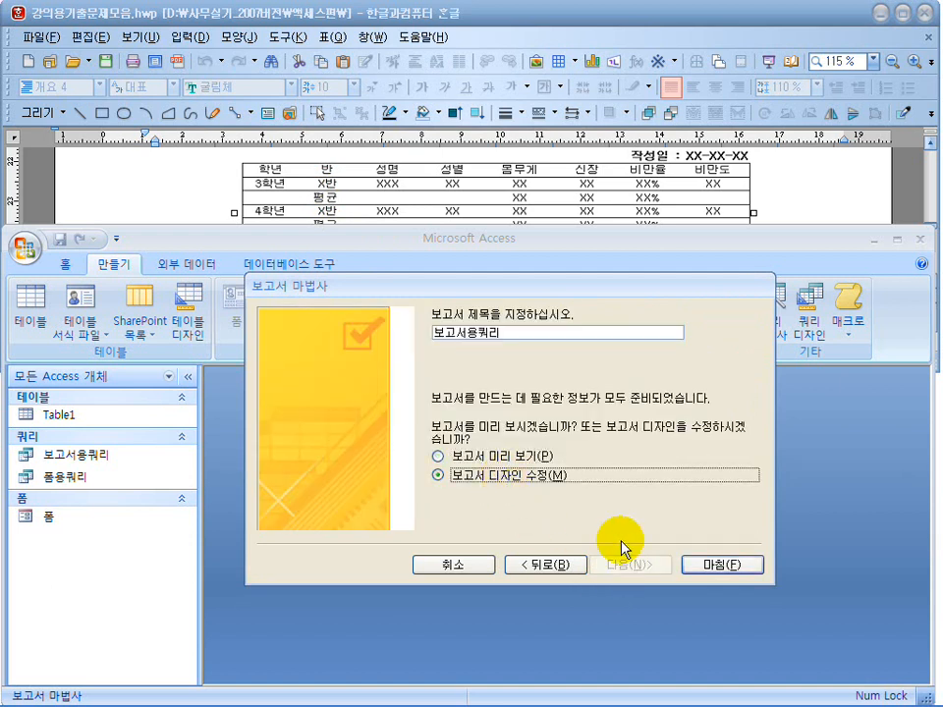
left_click(727, 568)
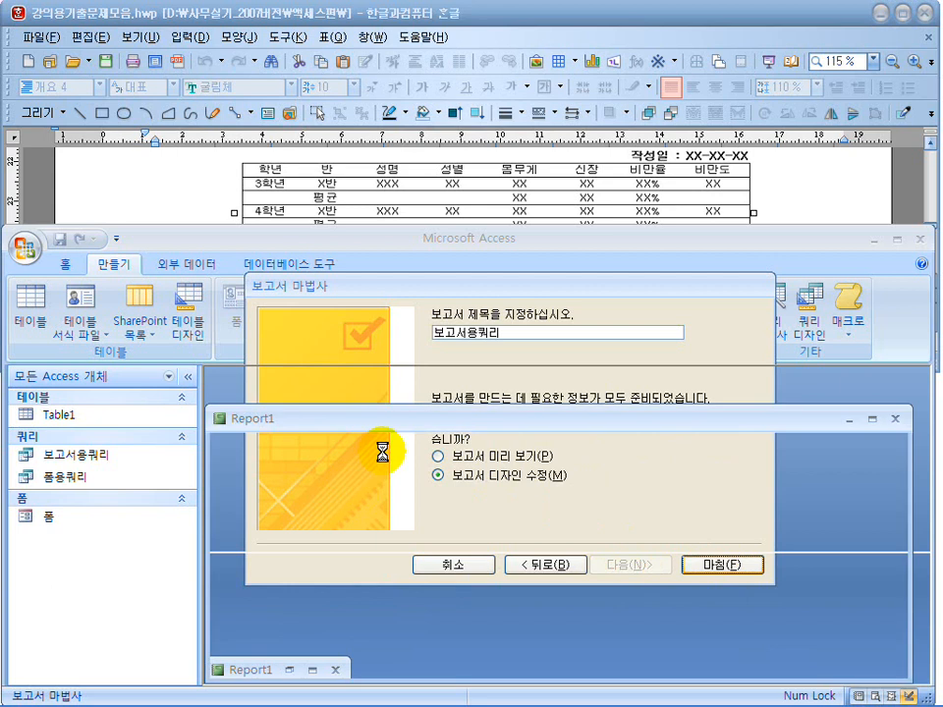
Step: Remove the 학년 text box from its control layout and move it from the 학년 header into the detail section before 반
double_click(589, 246)
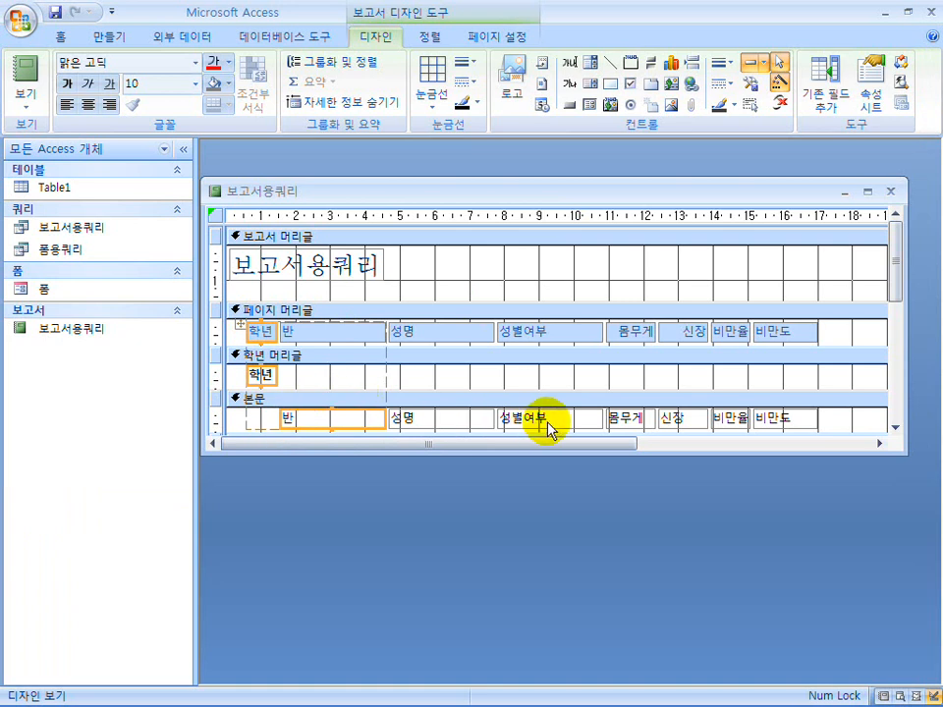
left_click(340, 378)
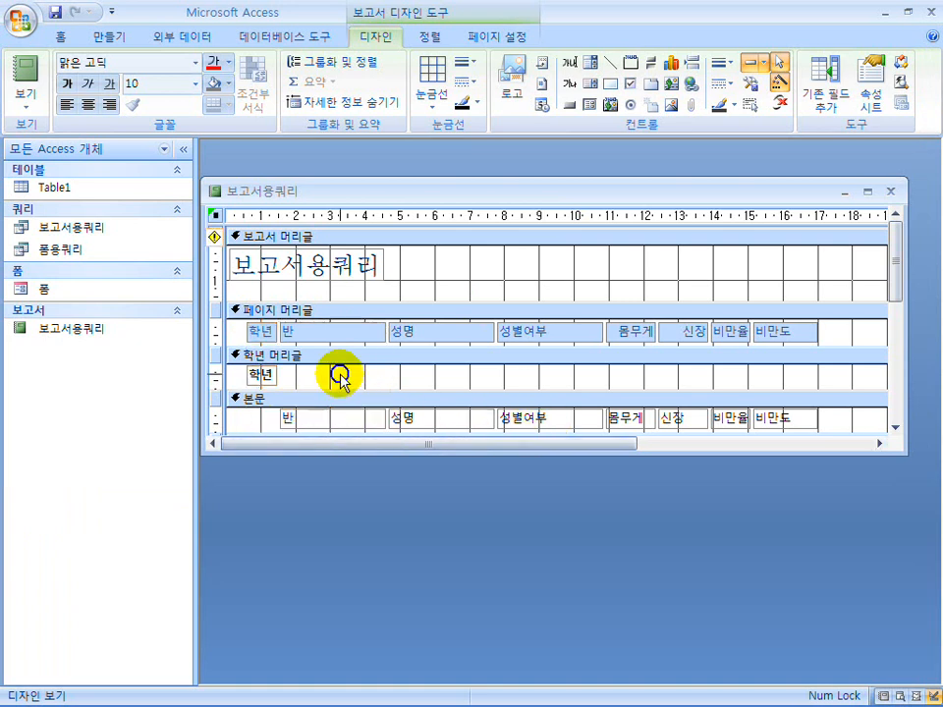
left_click(262, 381)
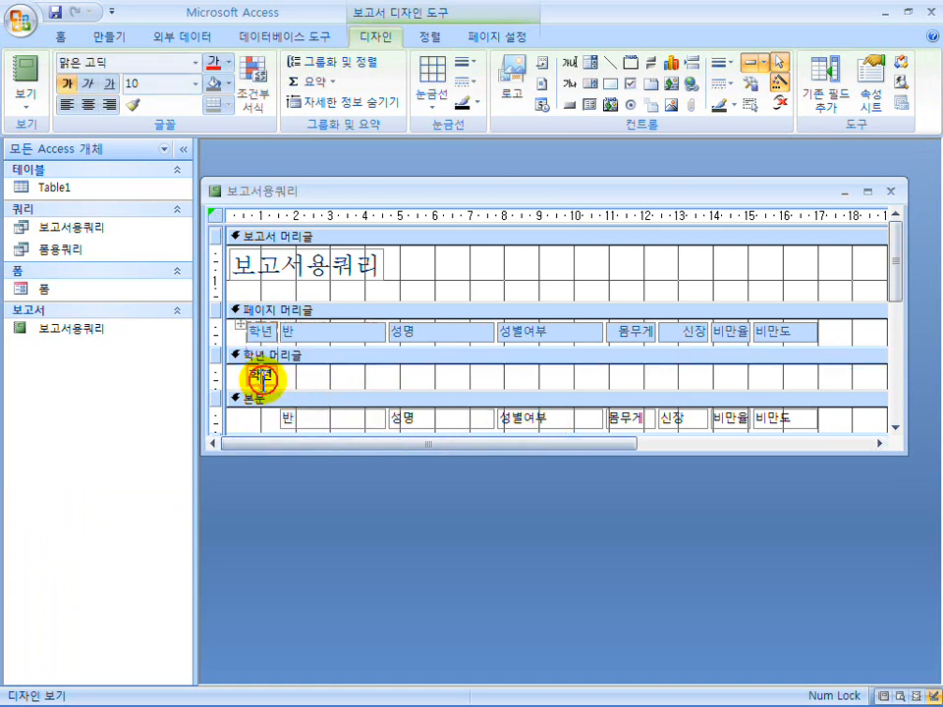
right_click(262, 380)
mouse_move(338, 566)
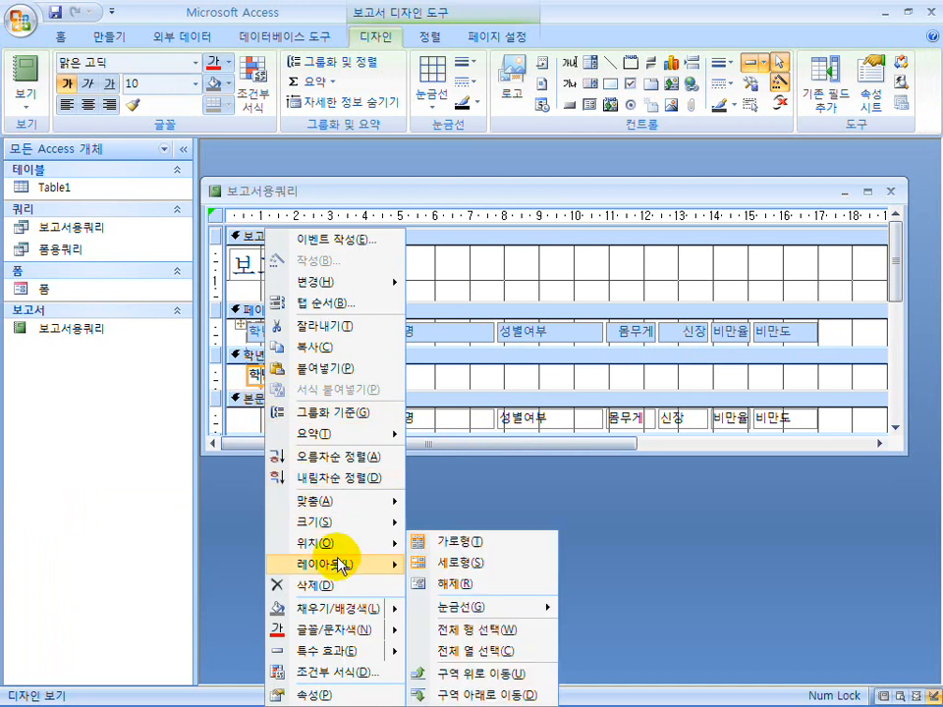
left_click(470, 584)
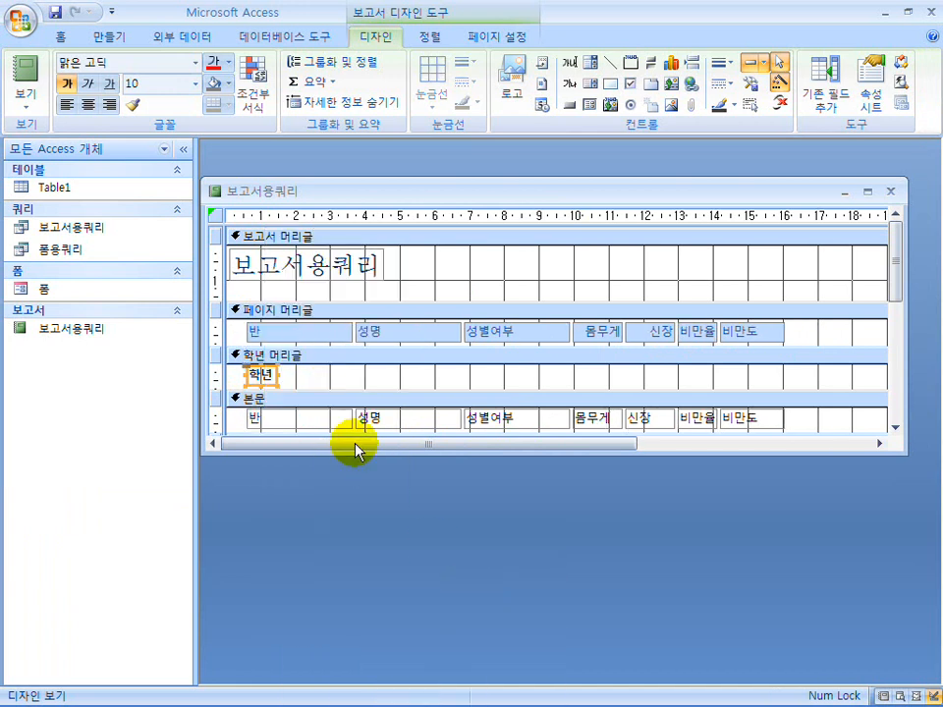
left_click(272, 422)
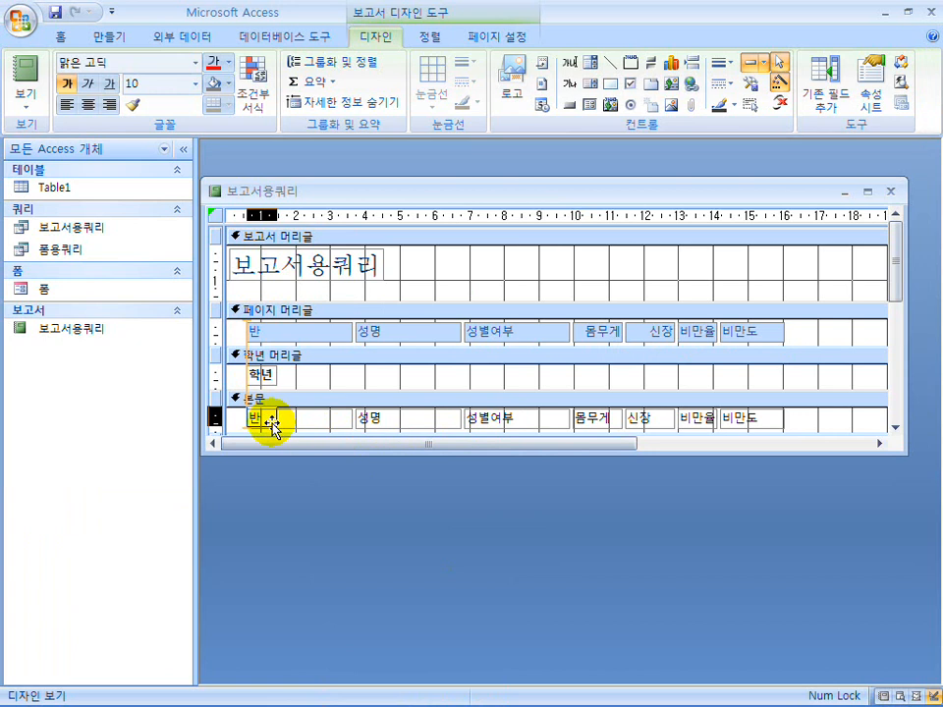
left_click_drag(272, 423, 277, 415)
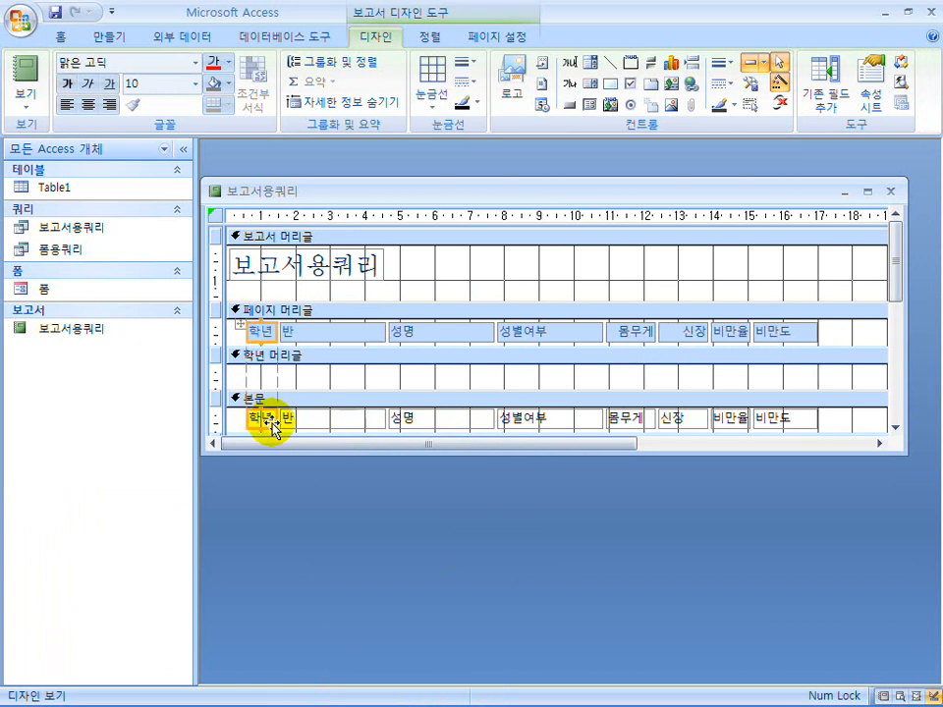
Step: Enlarge the report window and delete the summary expression in the 학년 footer and the date and page-number boxes in the page footer
left_click_drag(383, 455, 379, 595)
left_click(399, 459)
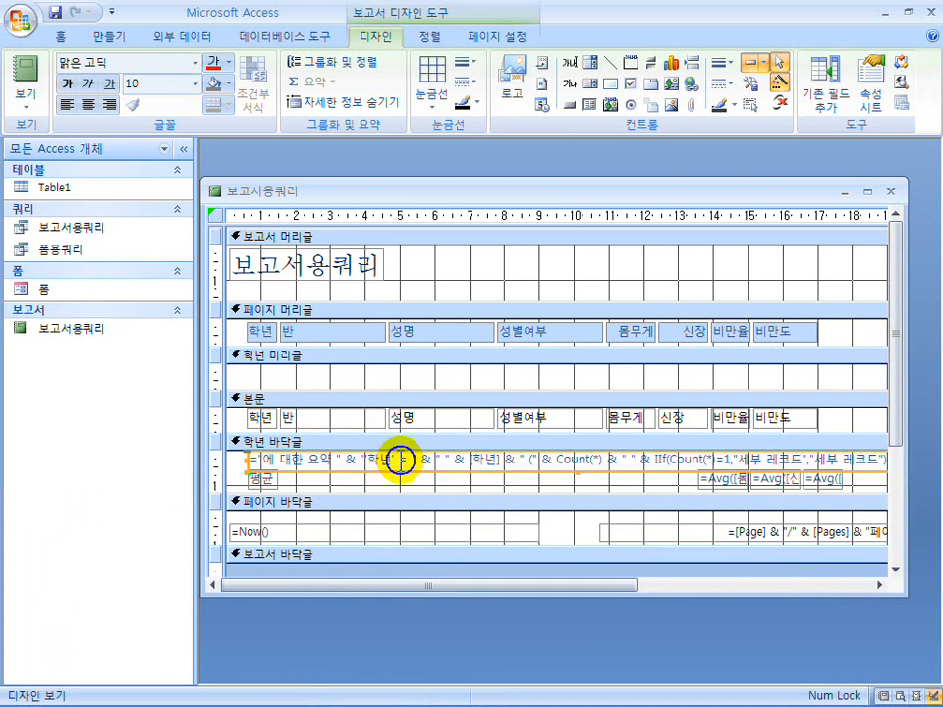
key("Delete")
left_click(446, 528)
key("Delete")
left_click(643, 531)
key("Delete")
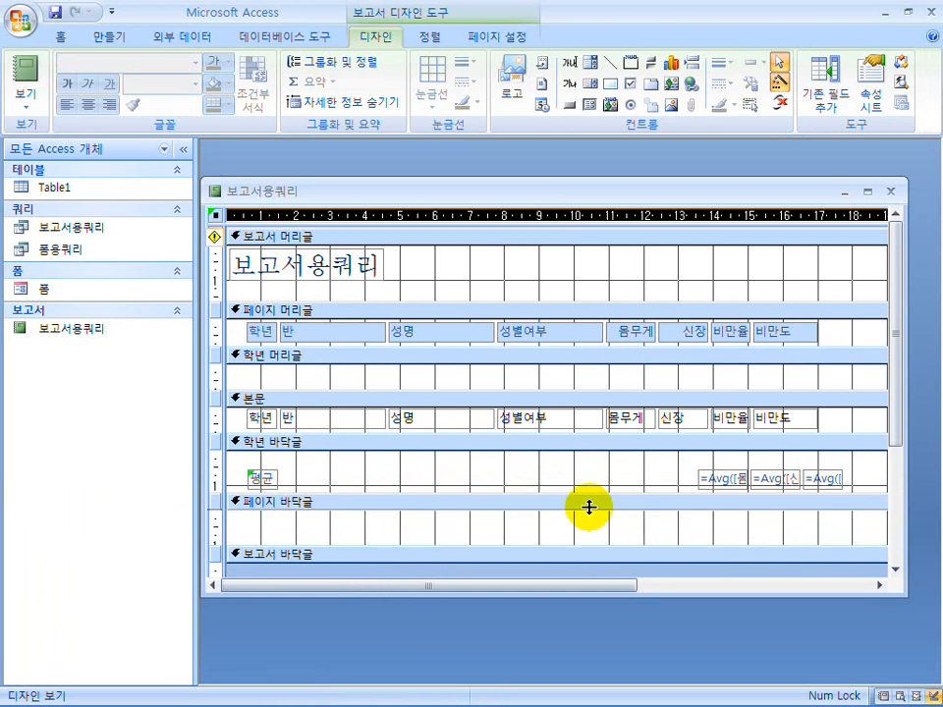
Step: Collapse the empty page footer and shrink the 학년 footer around its 평균 label and Avg boxes, moved up together
left_click_drag(590, 548, 589, 506)
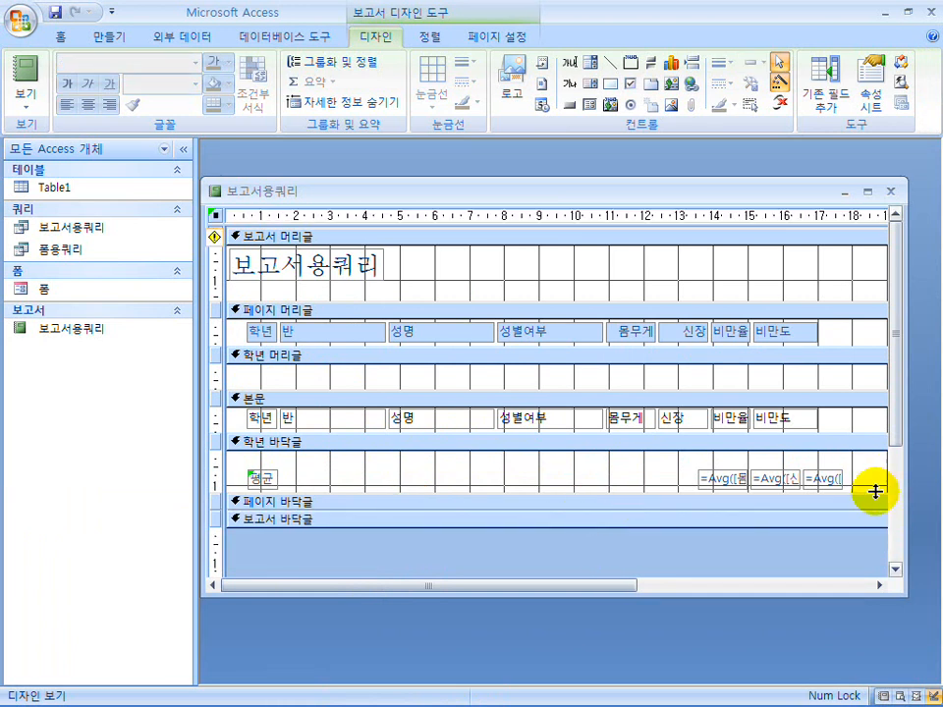
left_click_drag(864, 491, 267, 467)
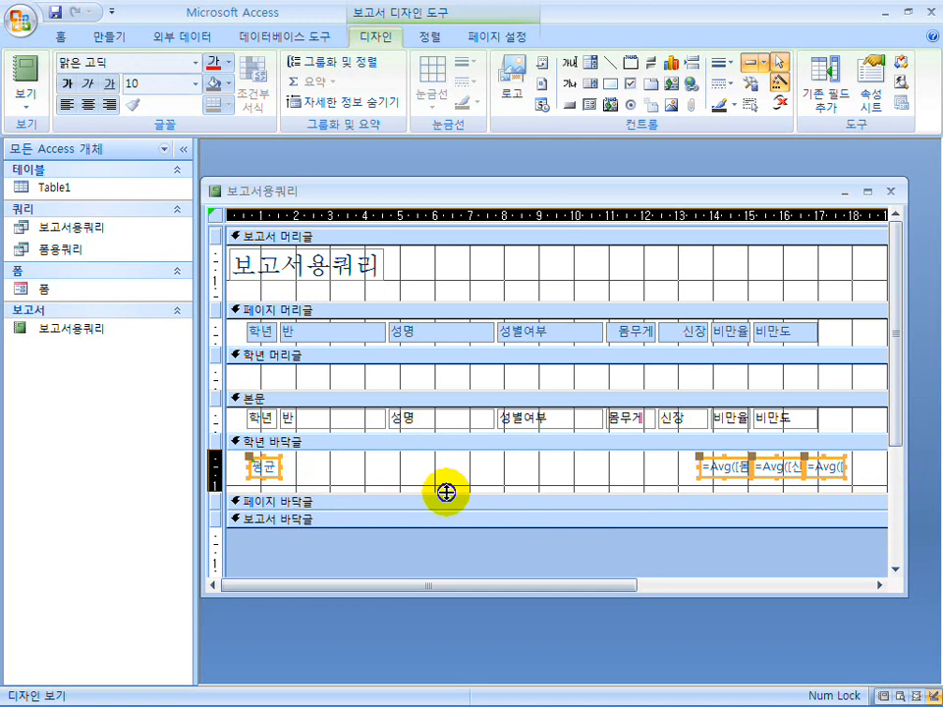
left_click_drag(447, 483, 448, 473)
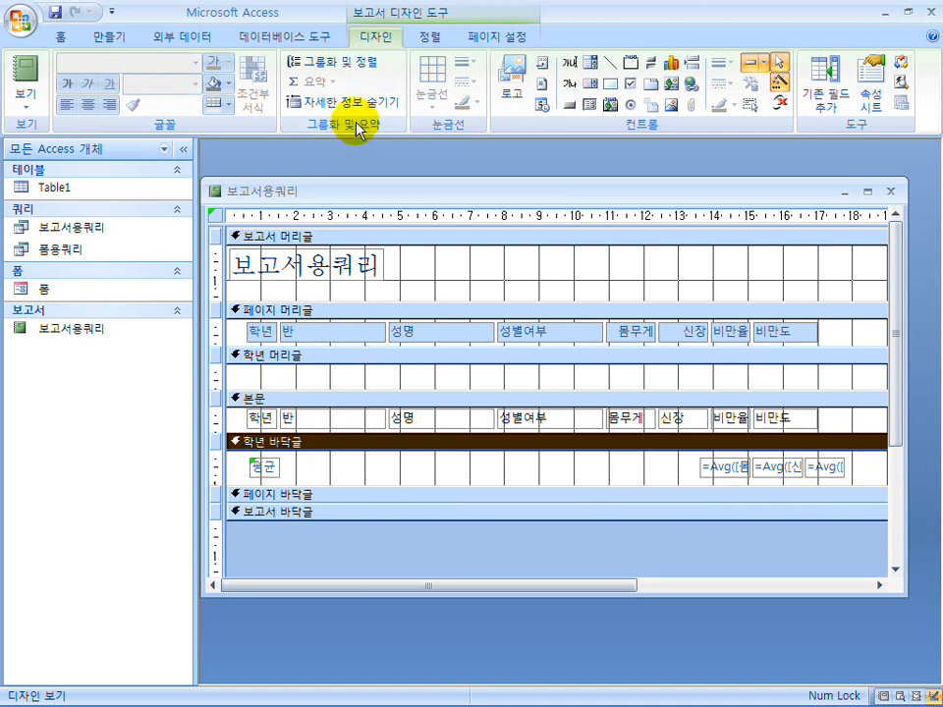
Step: Set the 학년 group in the grouping and sorting options to hide its header section (머리글 구역 표시 안 함)
left_click(351, 62)
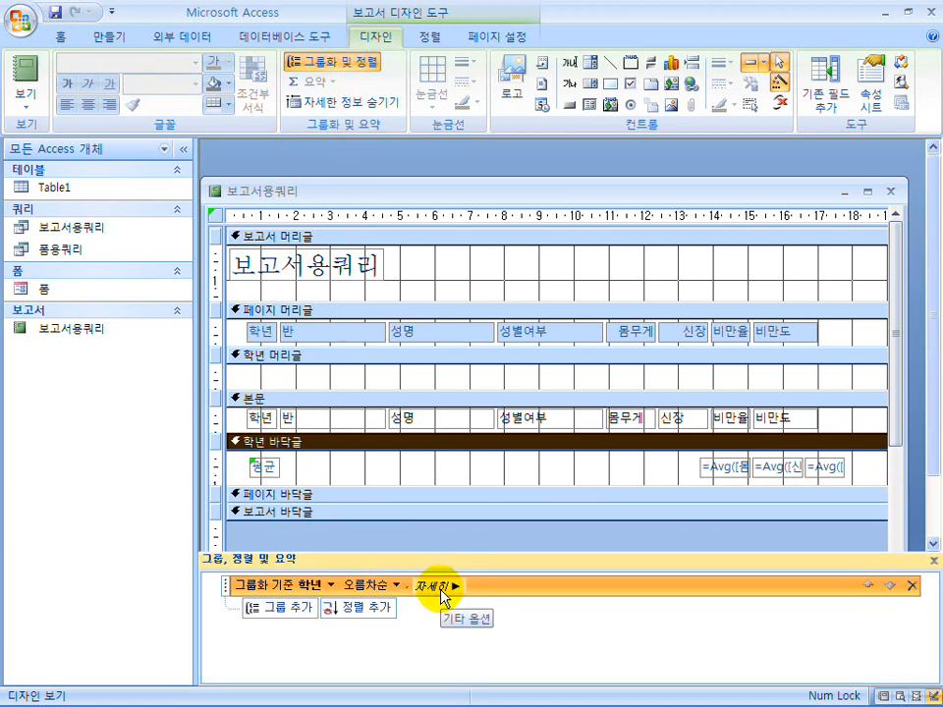
left_click(442, 588)
left_click(792, 585)
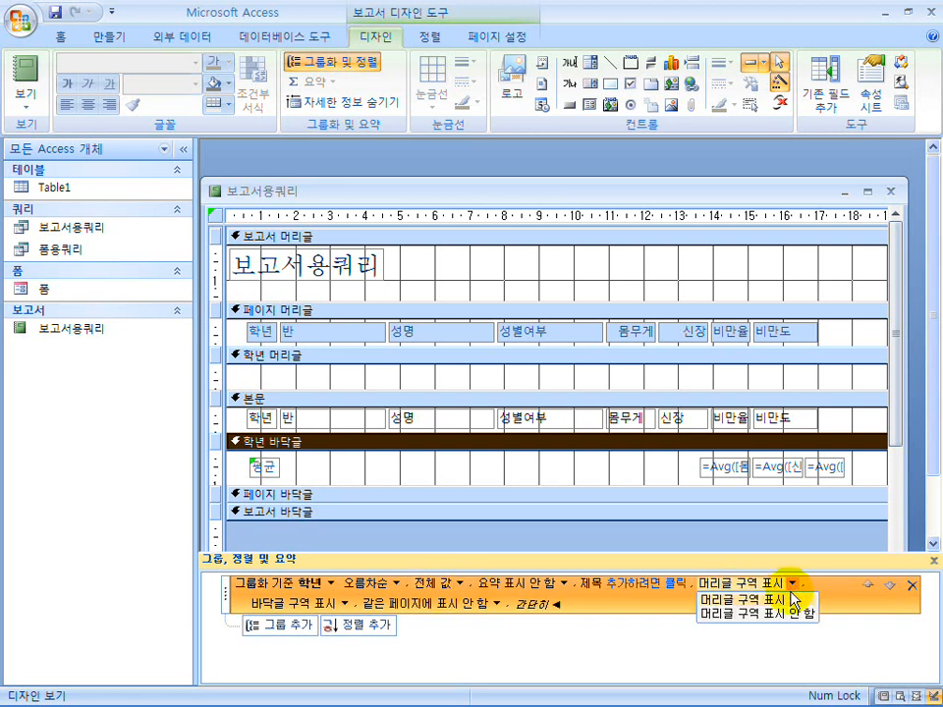
left_click(781, 613)
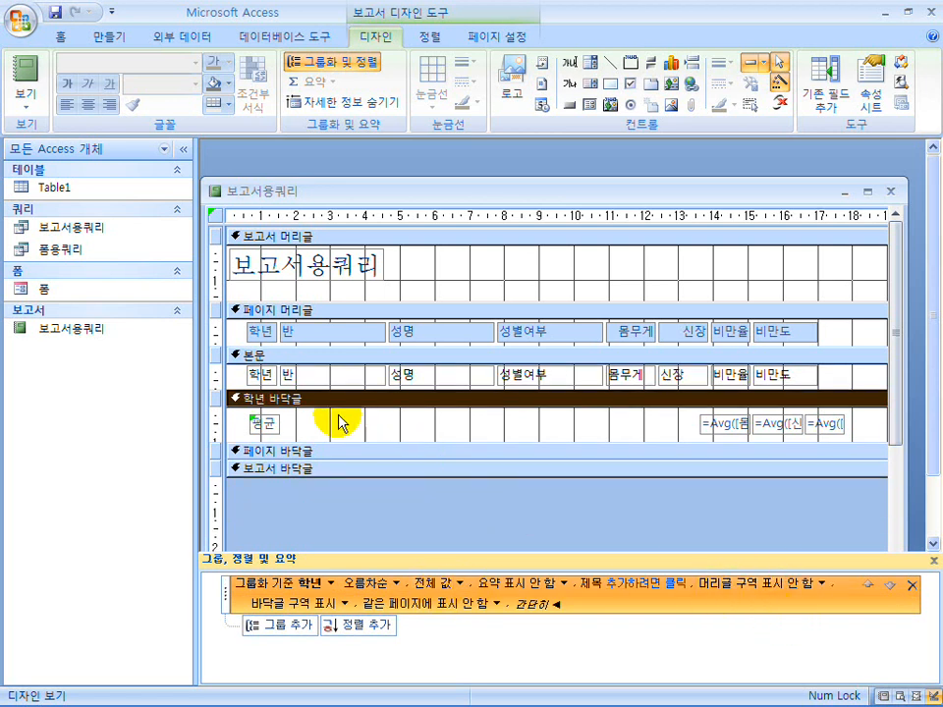
left_click(260, 375)
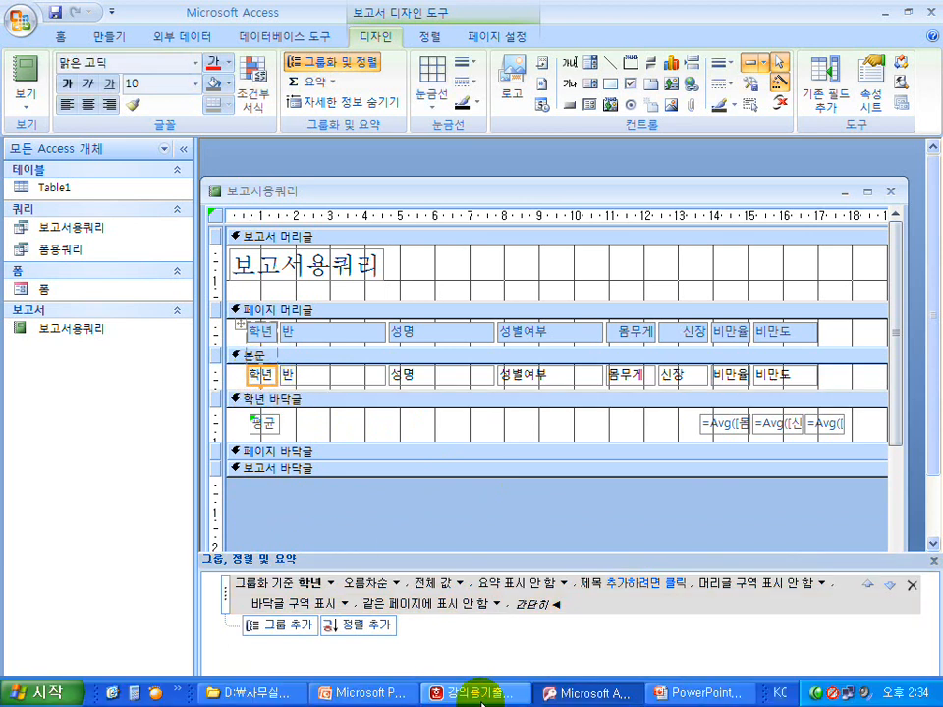
Step: Switch to the Hangul document 강의용기출문제모음.hwp and check the processing conditions for the required sort order
left_click(472, 694)
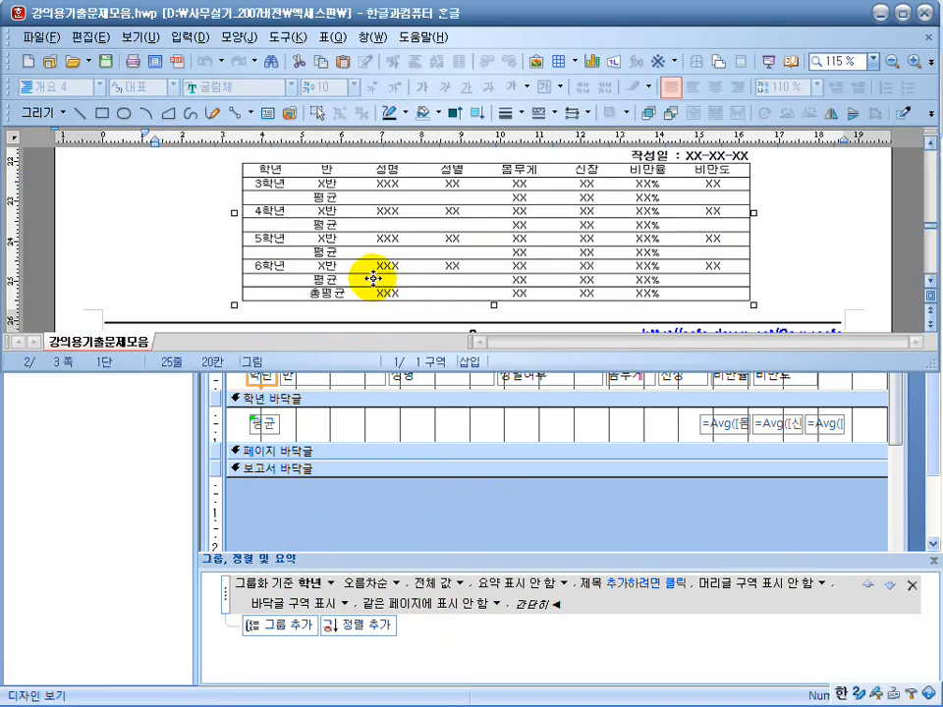
scroll(369, 279, "up", 5)
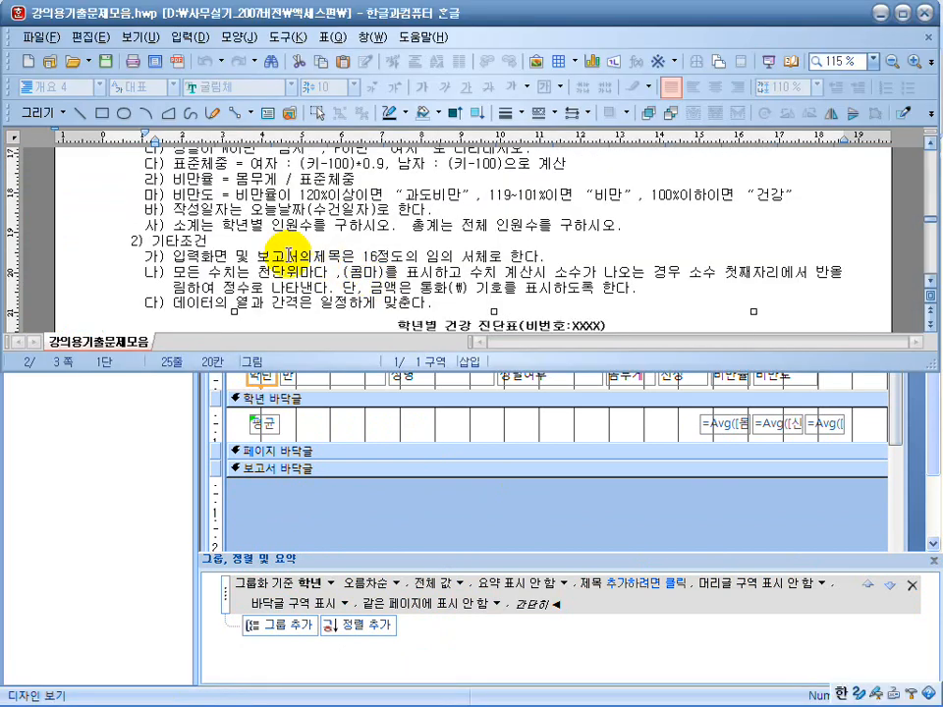
left_click(280, 254)
scroll(283, 253, "up", 2)
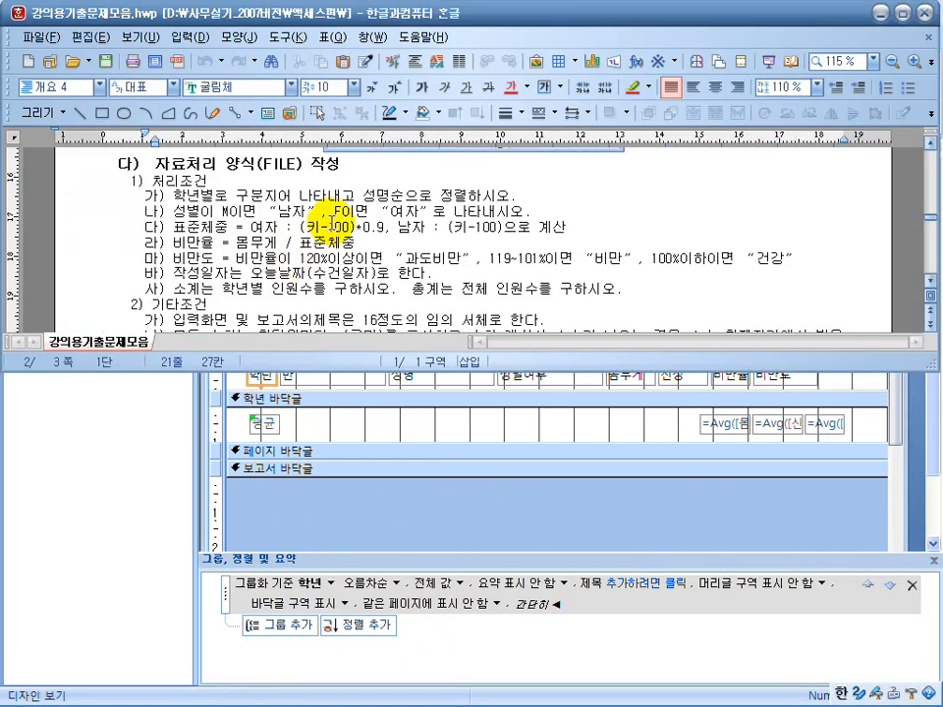
scroll(346, 250, "down", 2)
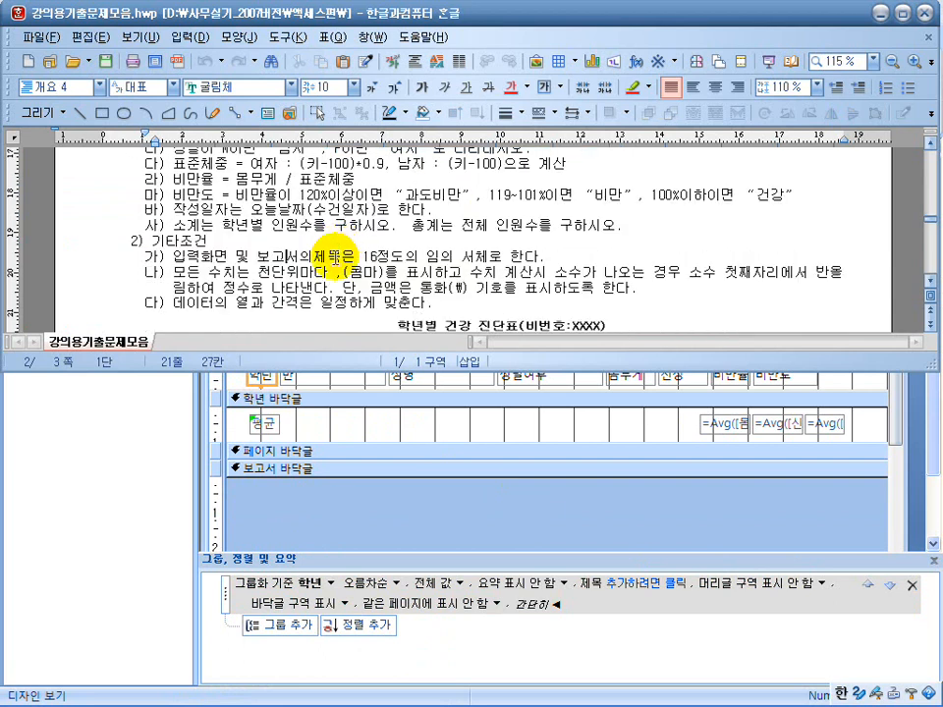
scroll(299, 251, "up", 2)
left_click_drag(416, 195, 358, 195)
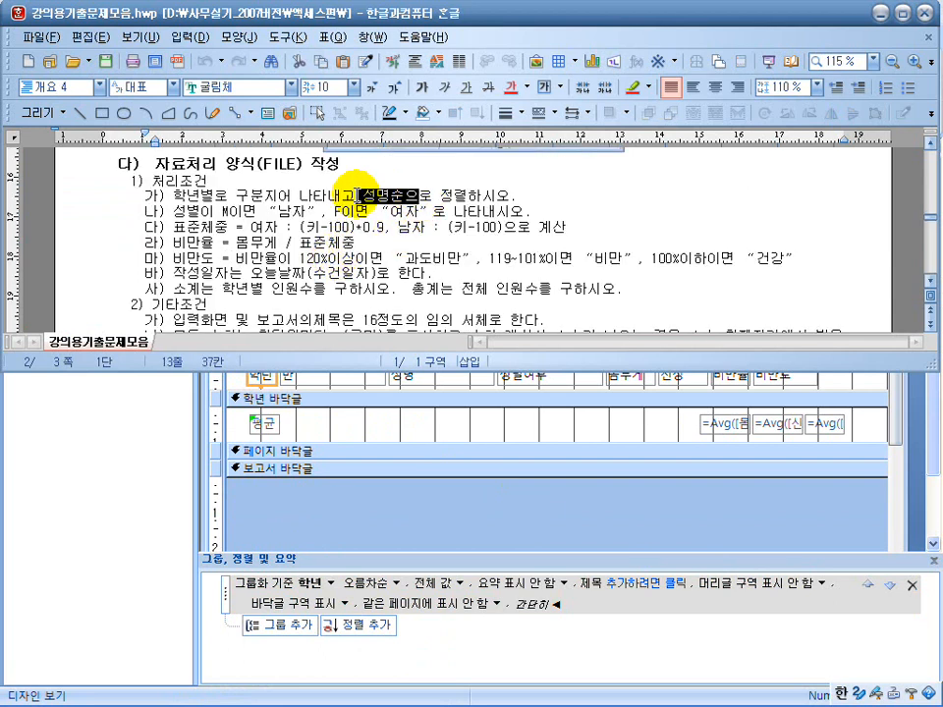
Step: Back in Access, add a grouping level on 성명 below 학년 and set its header section not to display
left_click(422, 533)
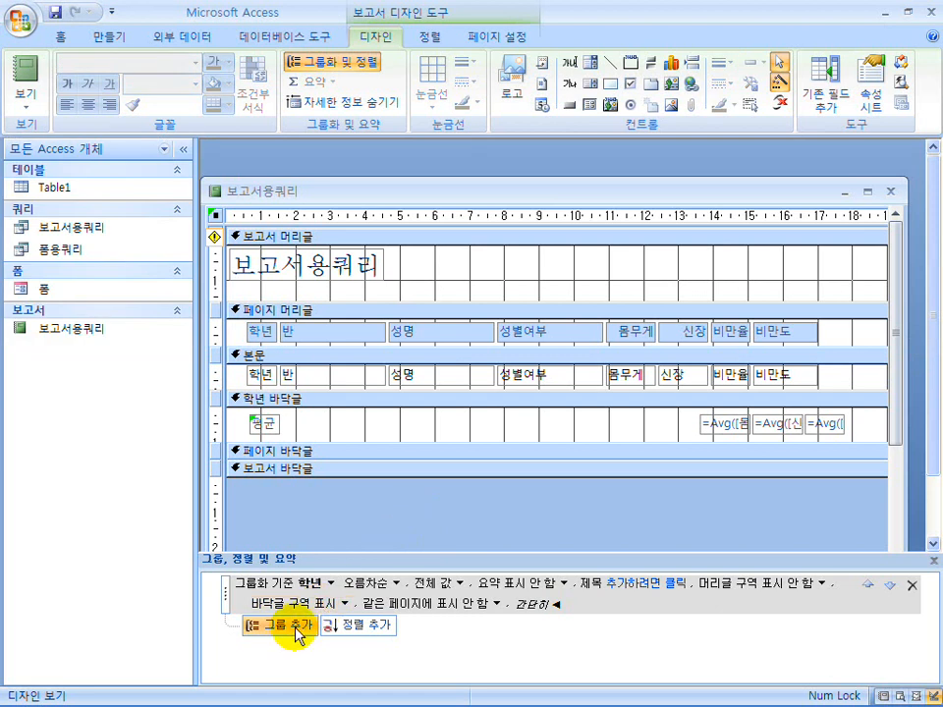
left_click(286, 629)
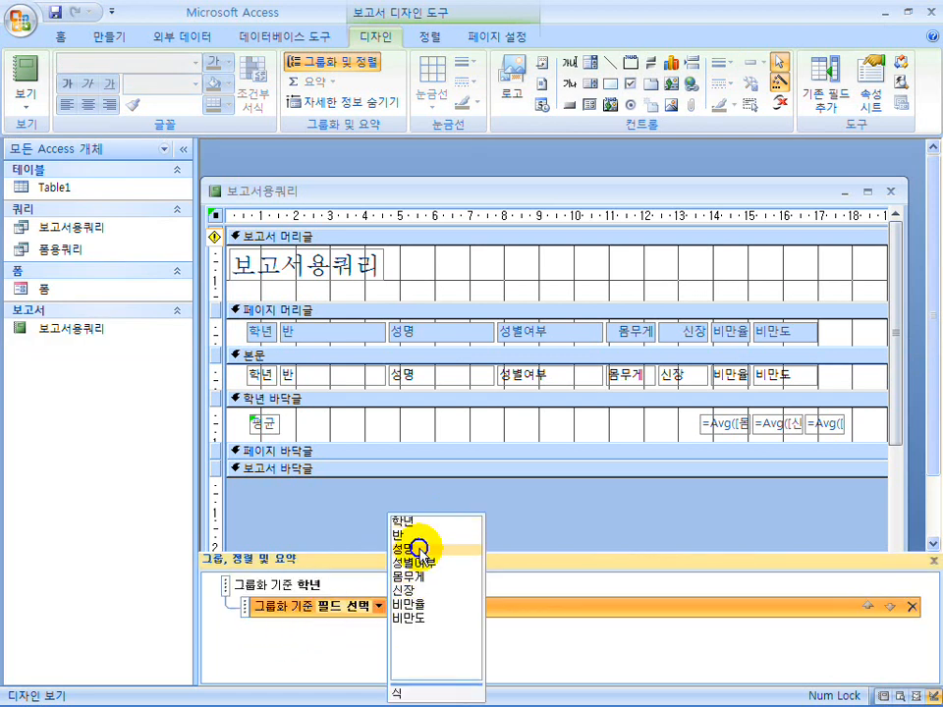
left_click(418, 550)
left_click(447, 605)
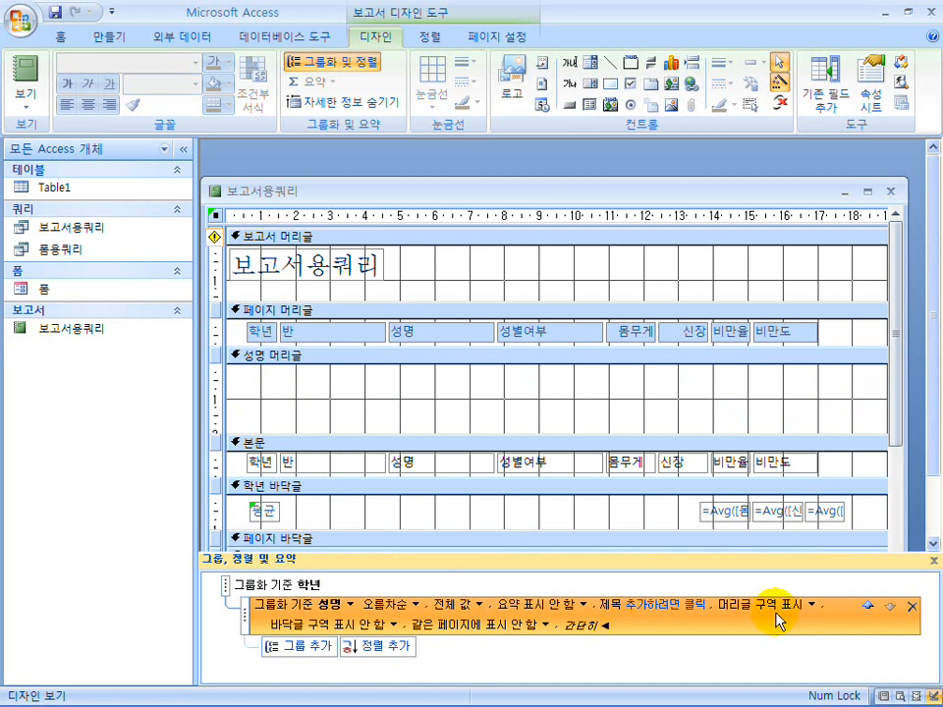
left_click(811, 604)
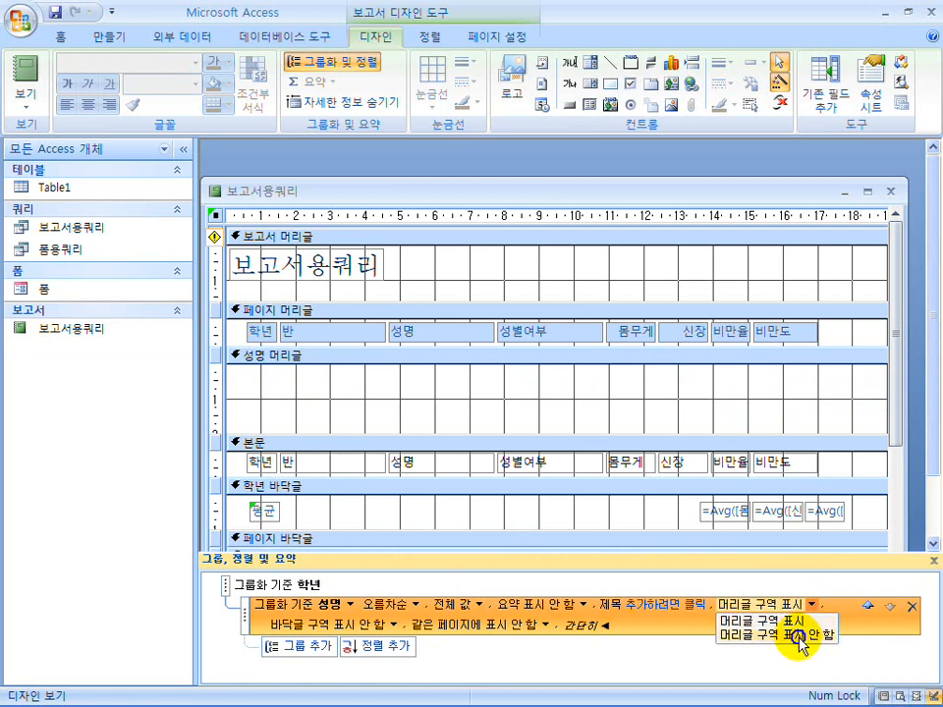
left_click(801, 636)
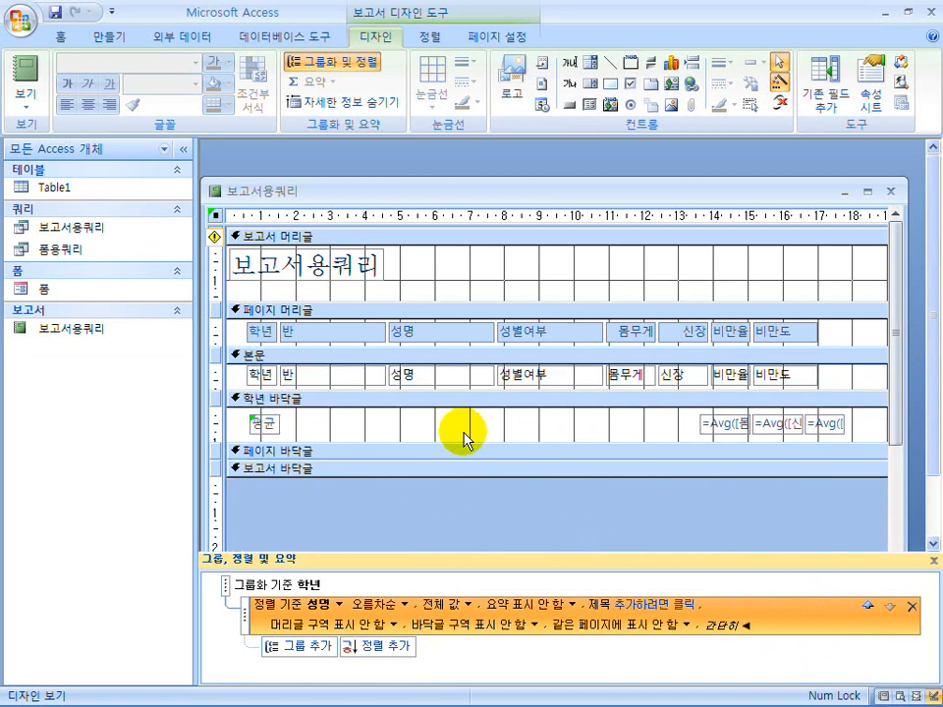
Step: Check the title in the Hangul report sample and replace the report header title in Access with 학년별 건강 진단표(비번호:XXXX)
left_click(356, 271)
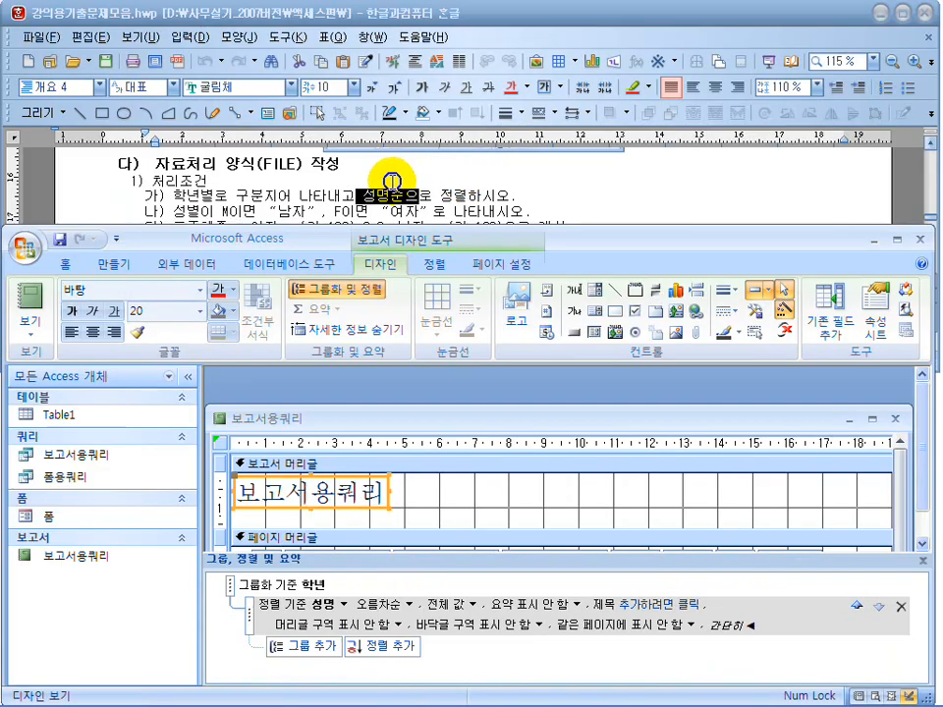
left_click(393, 181)
scroll(393, 182, "down", 2)
scroll(392, 182, "down", 3)
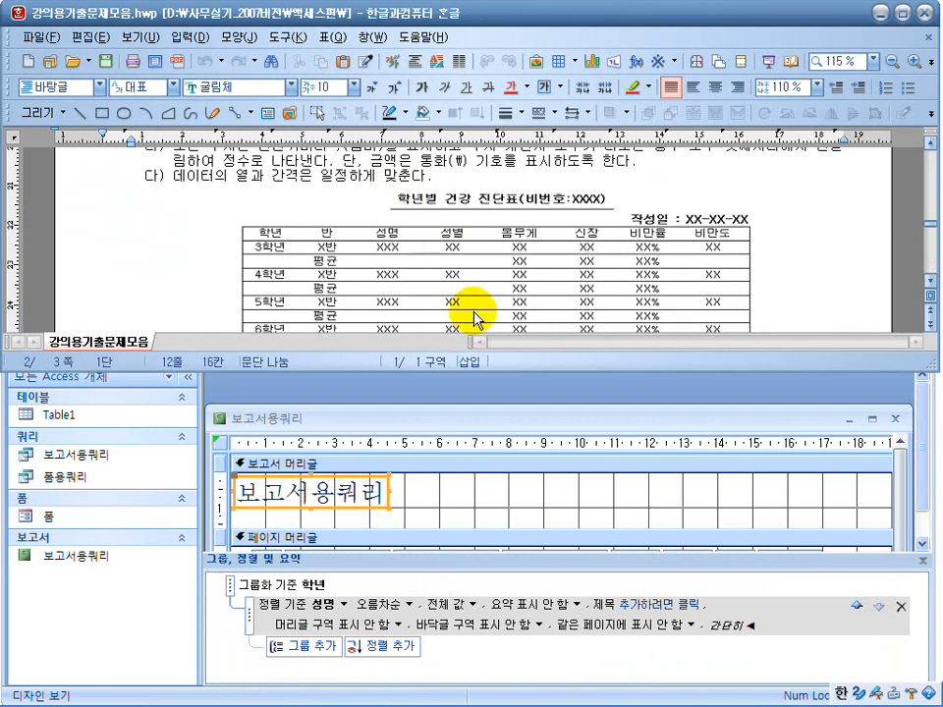
left_click(500, 488)
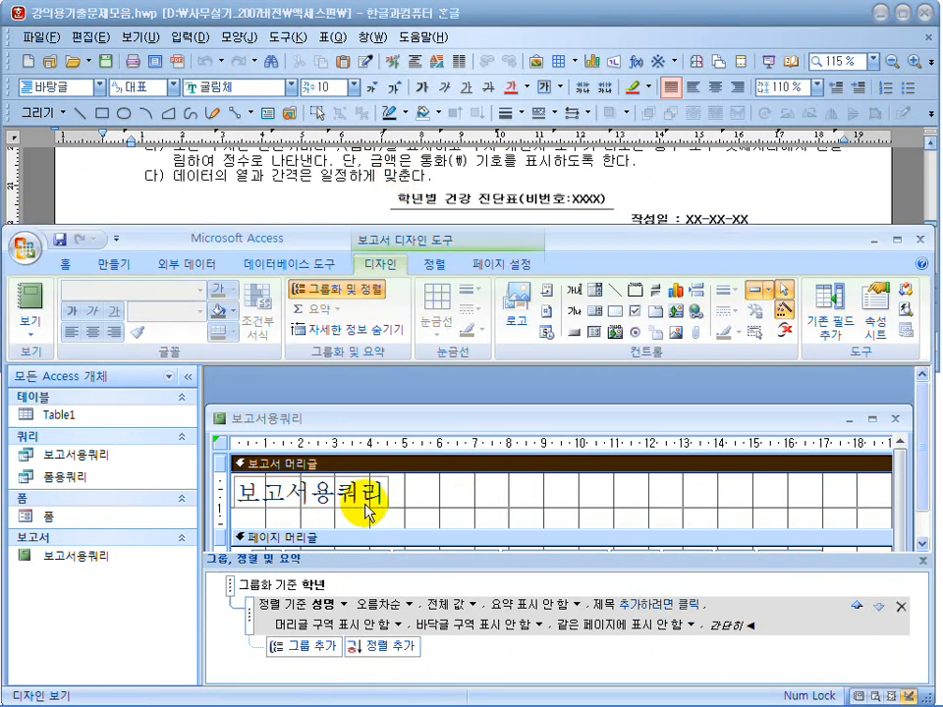
left_click_drag(243, 495, 401, 502)
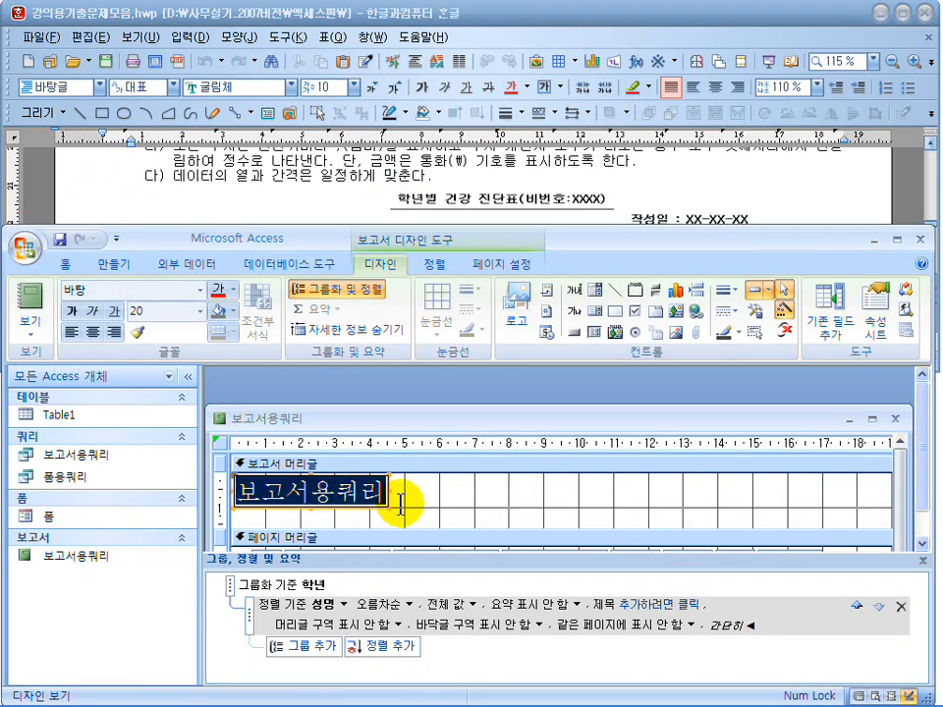
type("학ㄴ")
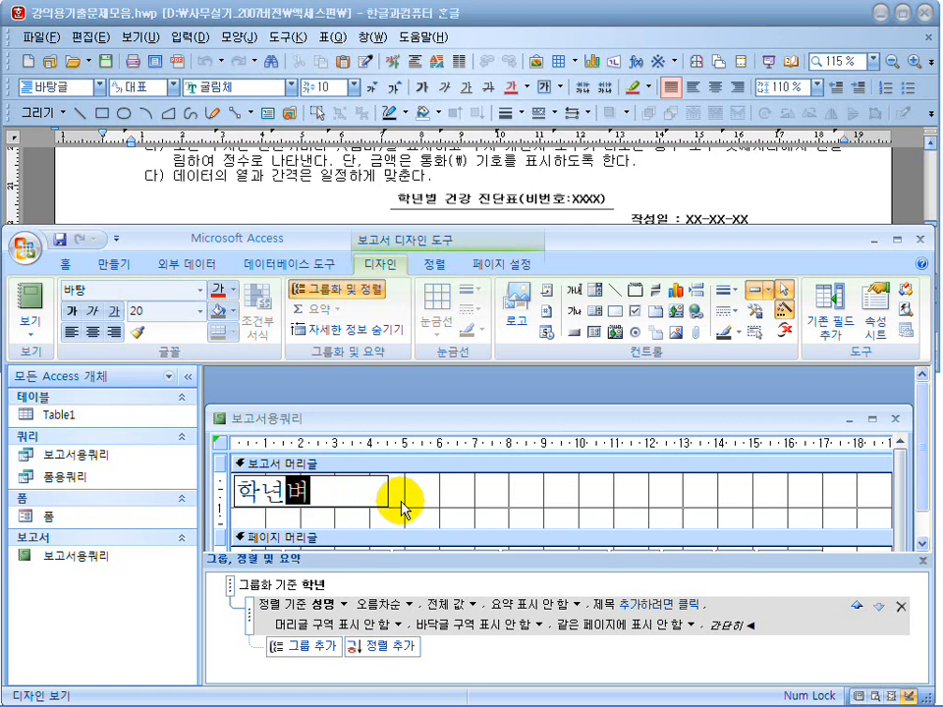
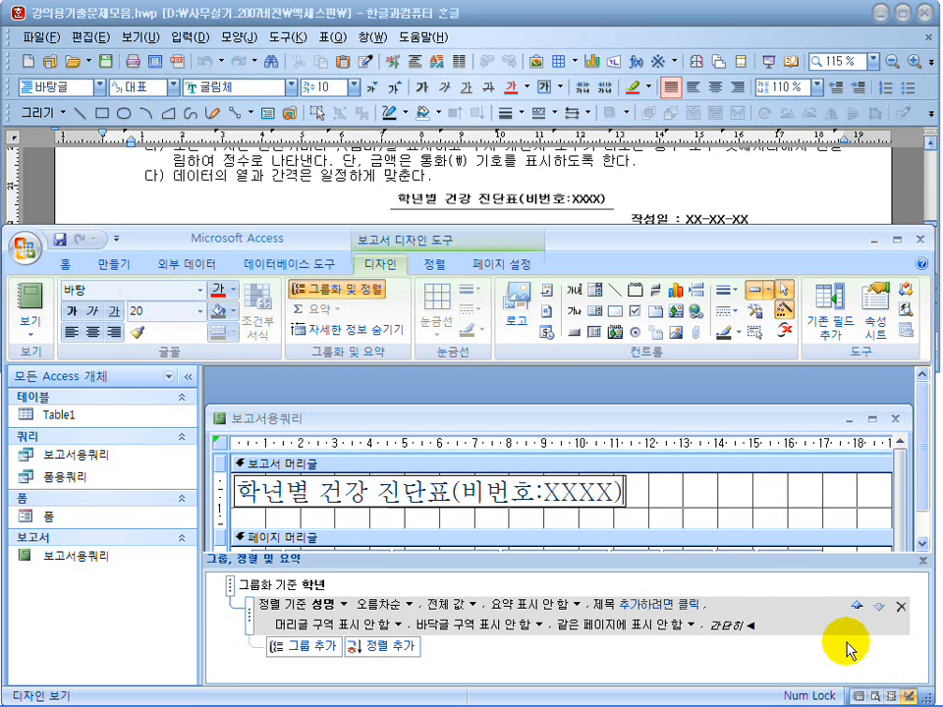
Step: Set the font size of the report header title to 16
left_click(564, 498)
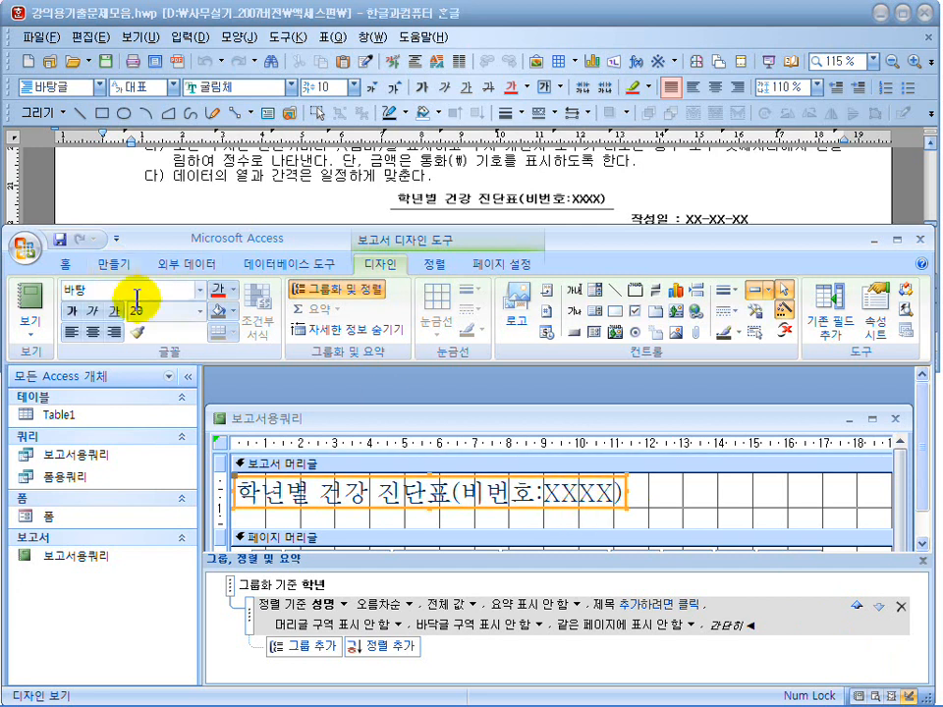
left_click(139, 311)
type("16")
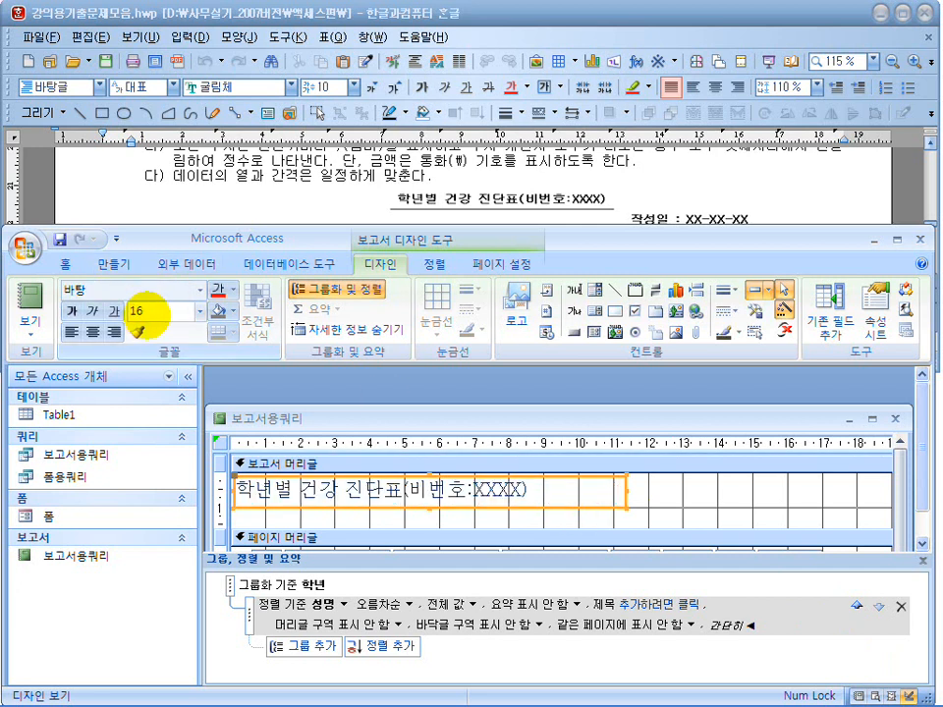
key("Return")
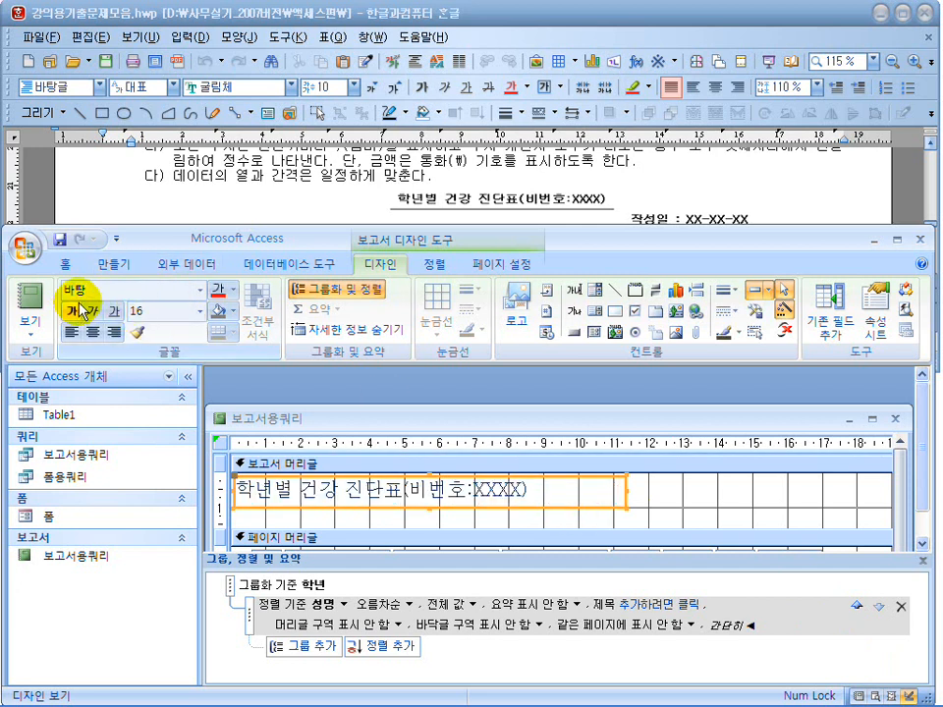
Step: Set the report header title's font to 굴림체 and center its text
left_click(200, 290)
left_click(163, 337)
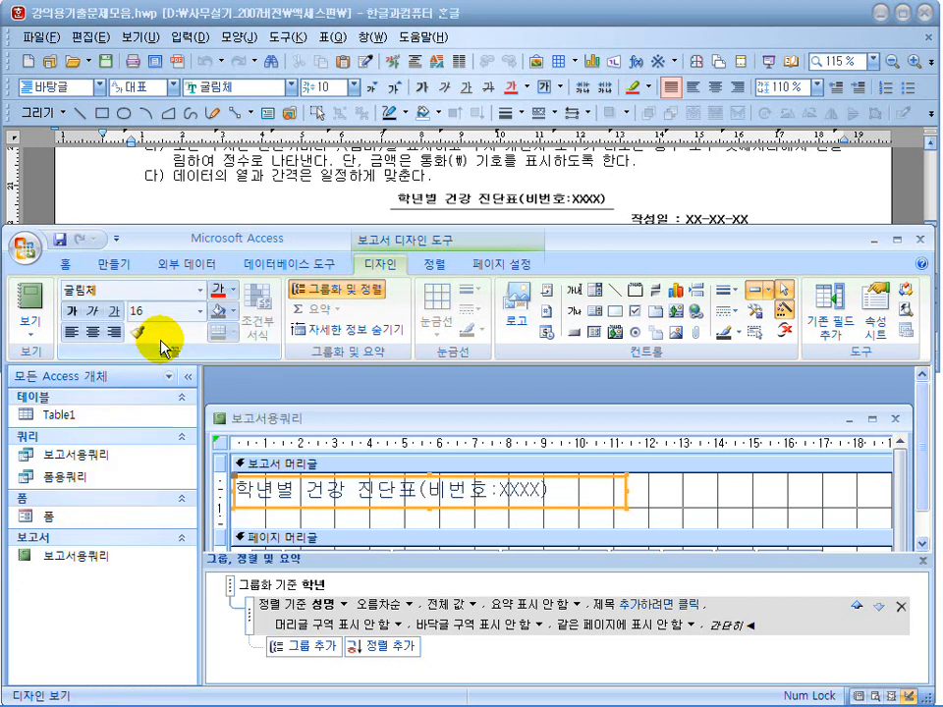
left_click(92, 331)
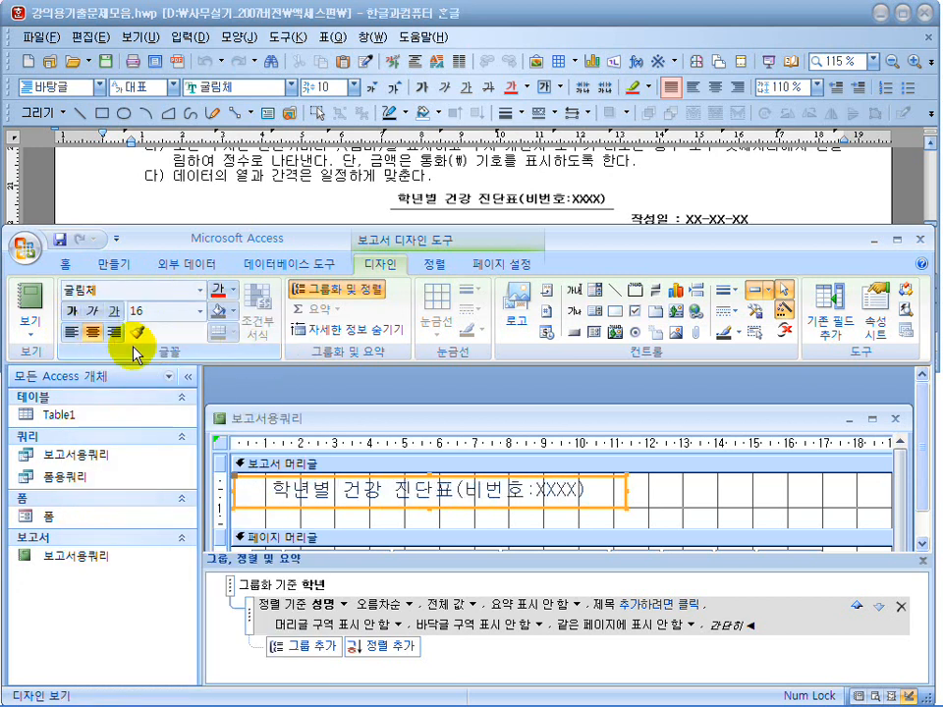
Step: Move the three average boxes in the 학년 footer inward and narrow the report width to about 17 cm
double_click(615, 250)
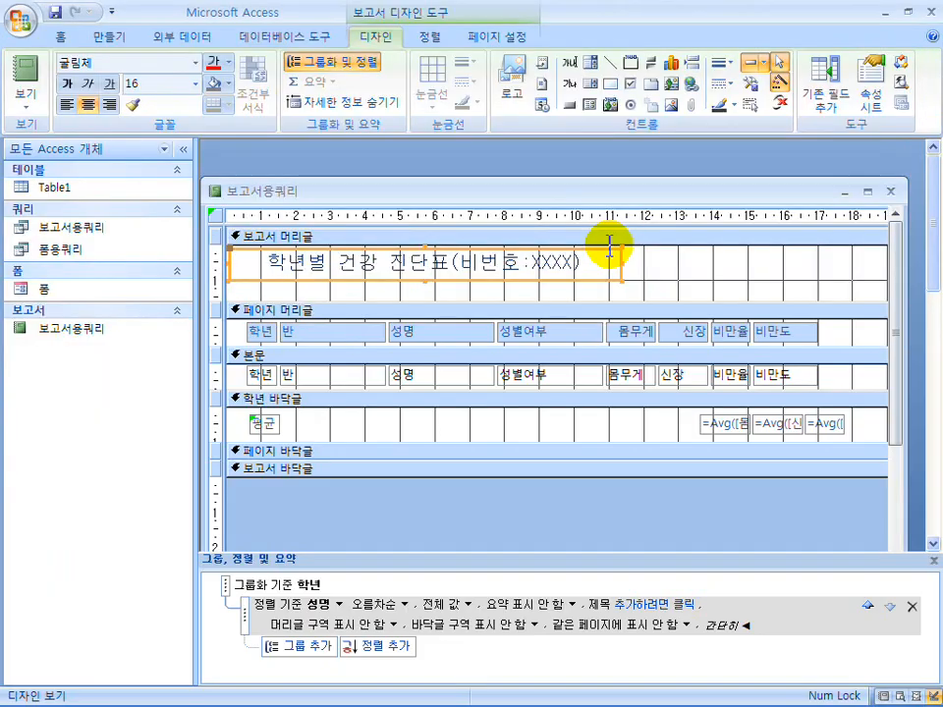
left_click_drag(870, 431, 653, 430)
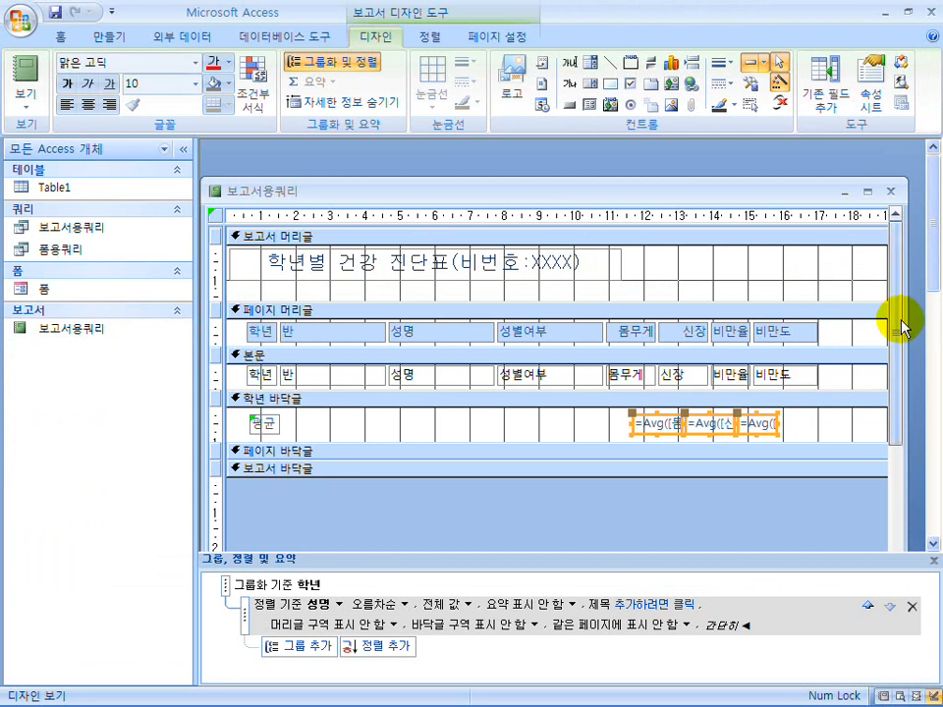
left_click_drag(898, 319, 923, 317)
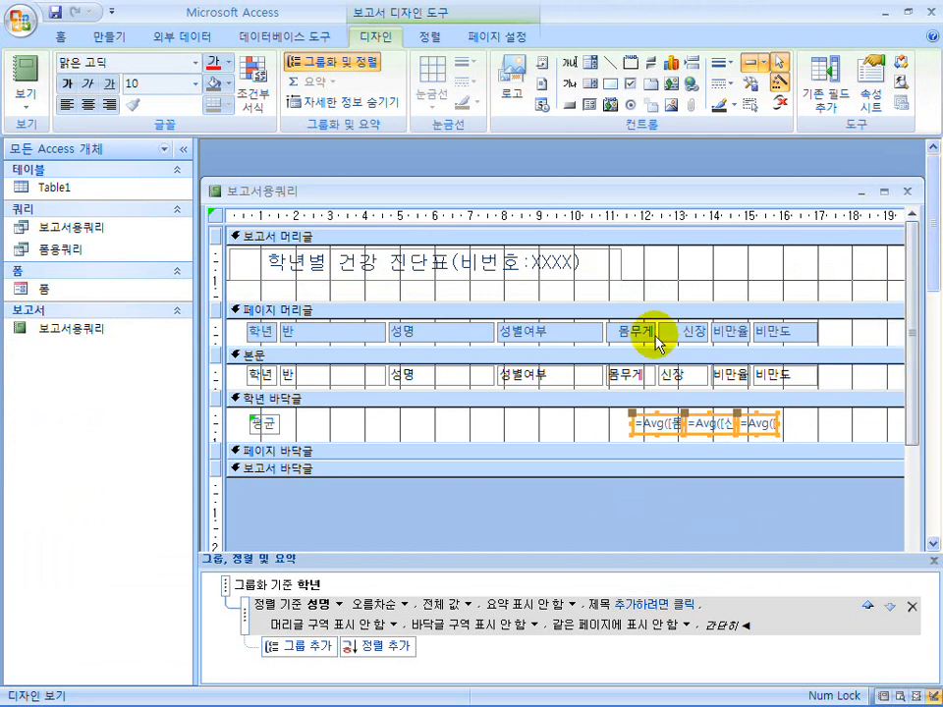
left_click_drag(660, 195, 663, 158)
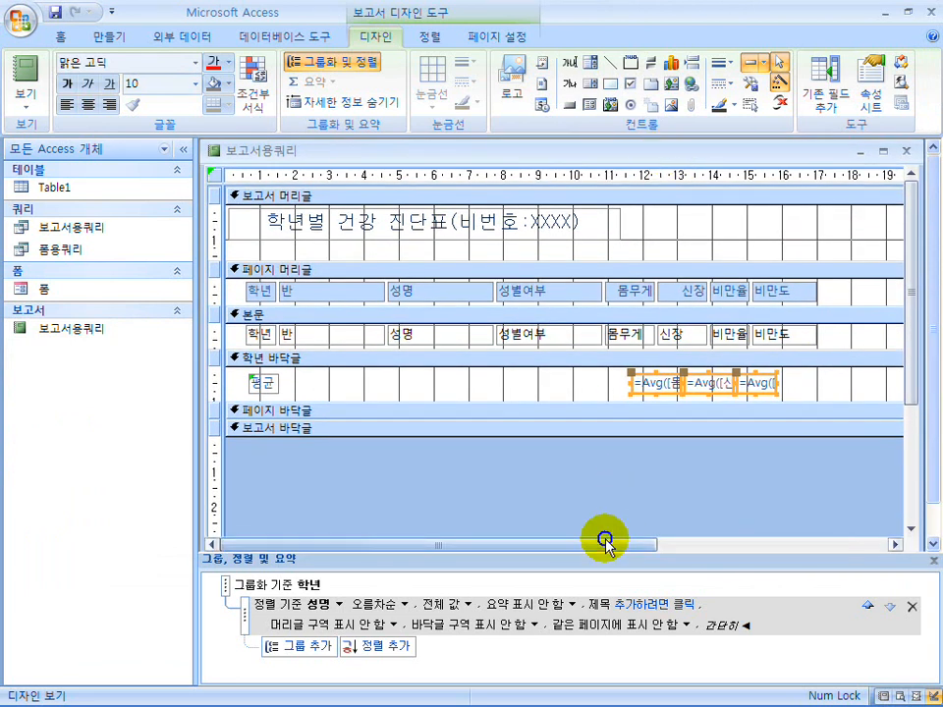
left_click_drag(608, 543, 695, 543)
left_click_drag(816, 239, 723, 241)
left_click_drag(643, 545, 452, 545)
Step: Move the title box to the middle of the report header above the columns and underline its text
left_click(446, 234)
left_click_drag(454, 236, 543, 238)
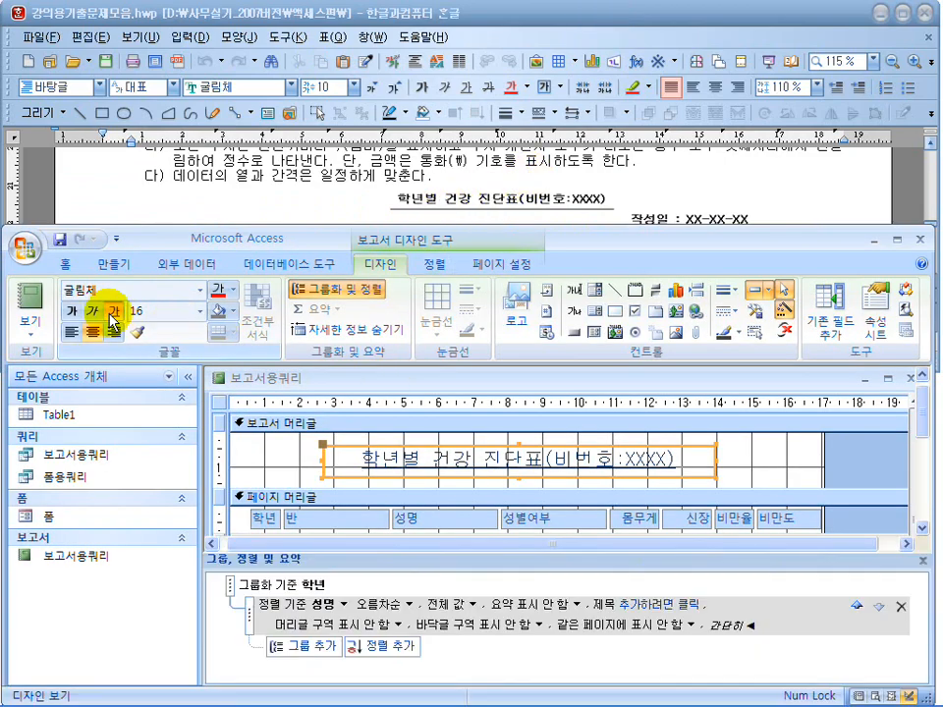
Step: Preview the report to check the title's position and underline, and return to design view
left_click(35, 300)
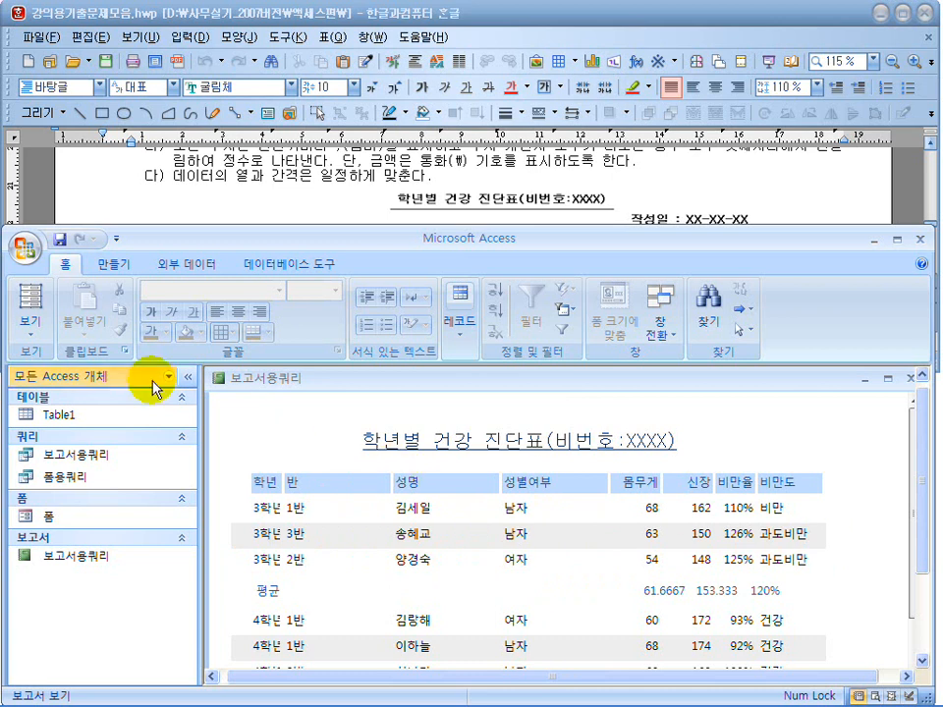
left_click(28, 324)
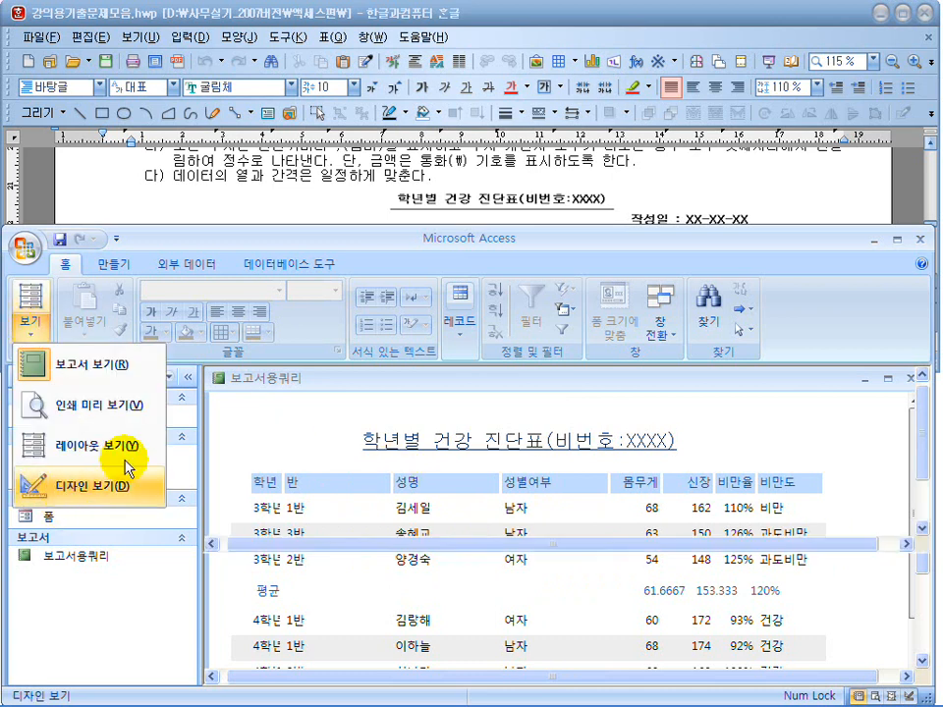
left_click(61, 488)
double_click(580, 236)
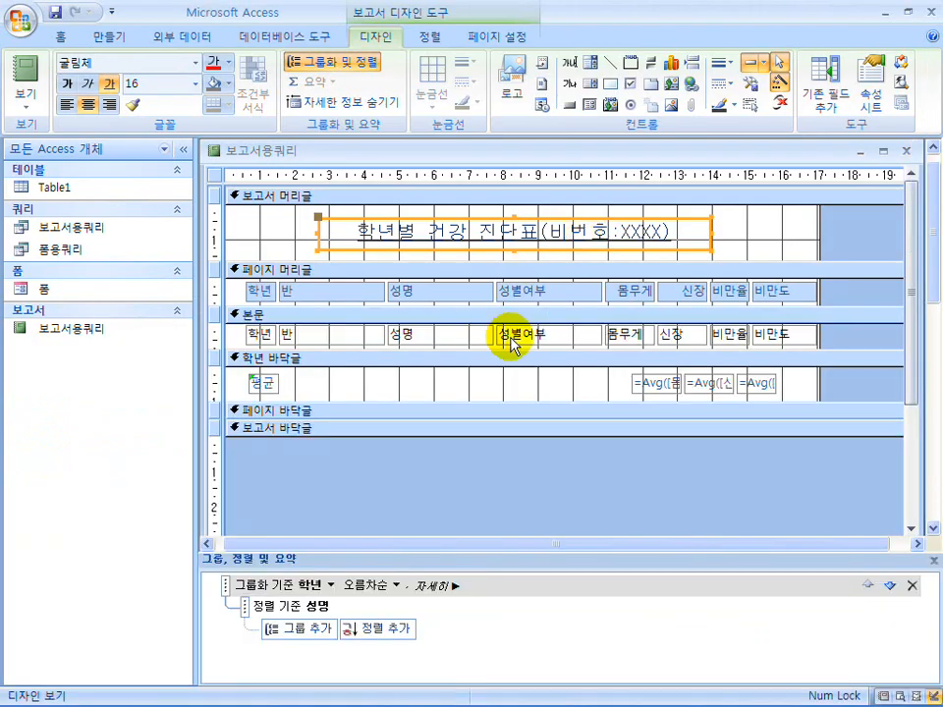
Step: Center the text of all column labels in the page header and all fields in the detail section
left_click_drag(837, 290, 223, 291)
left_click_drag(831, 335, 240, 349)
left_click(222, 337, "shift")
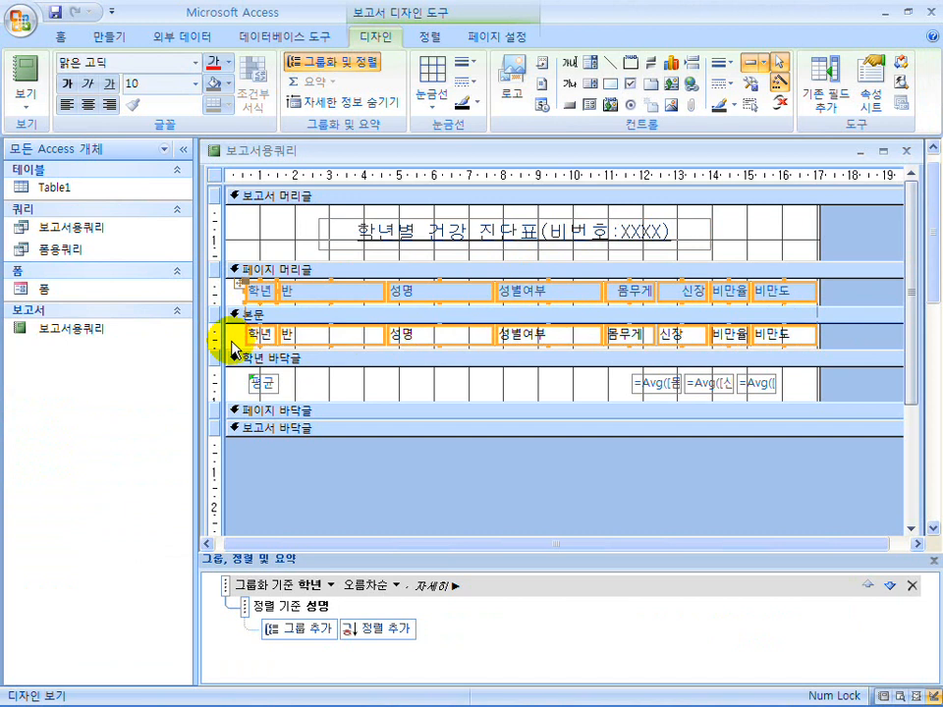
left_click(91, 108)
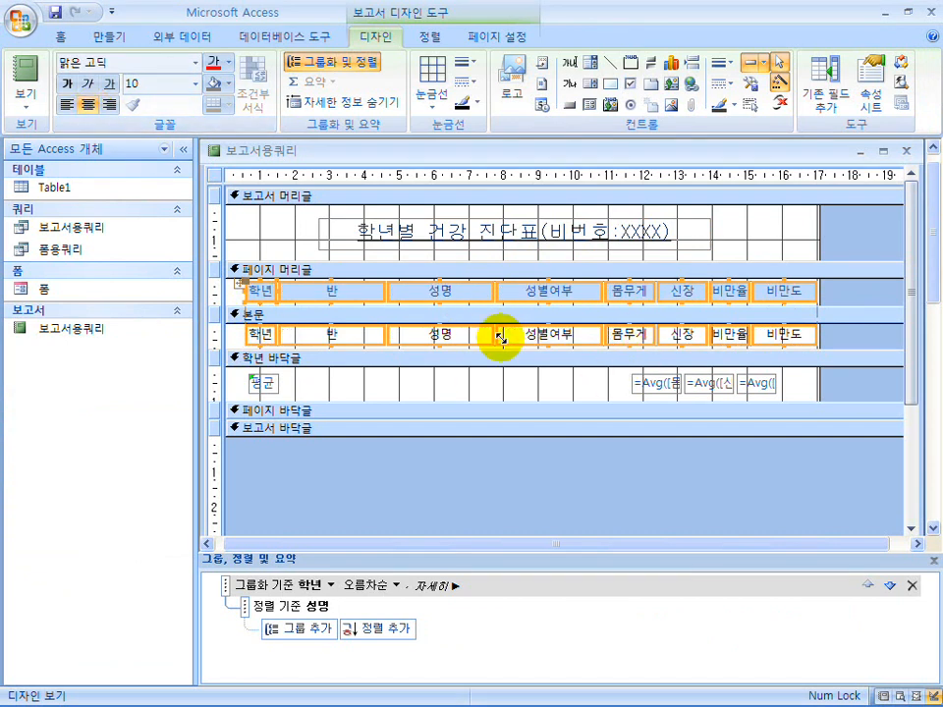
Step: Shift the border between the 학년 and 반 columns to make 학년 about 2 cm wide and 반 narrower
left_click(327, 299)
left_click(374, 385)
left_click(328, 295)
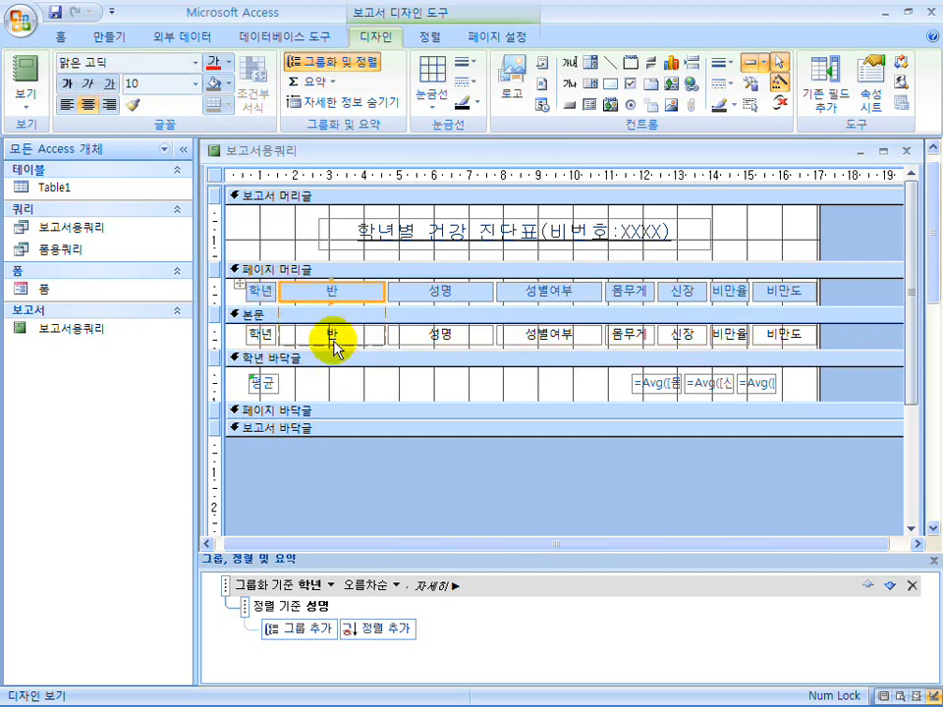
left_click_drag(280, 290, 316, 293)
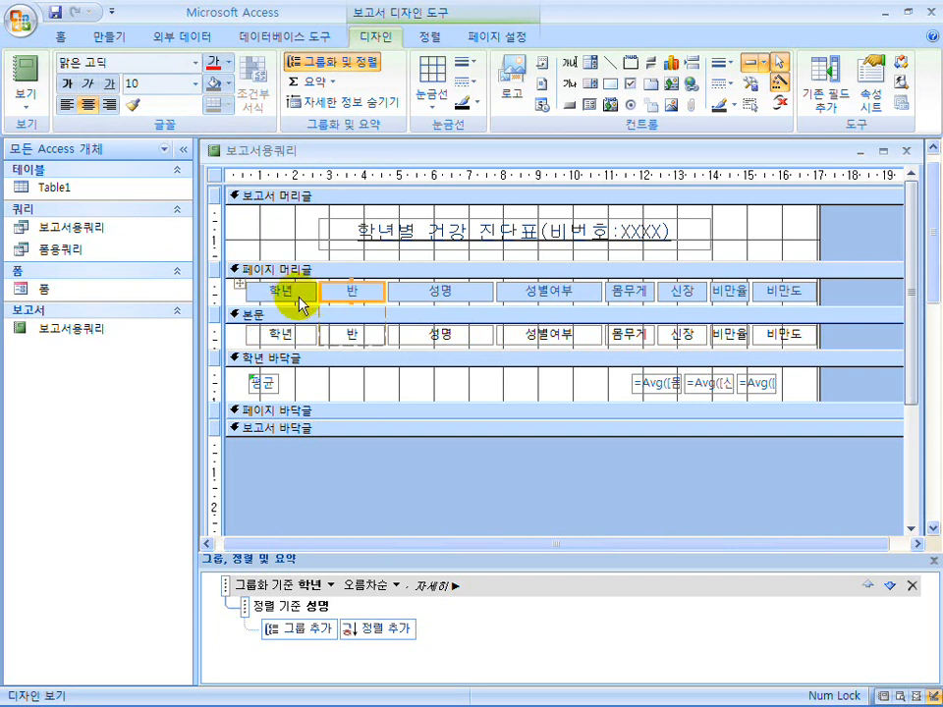
left_click(306, 293)
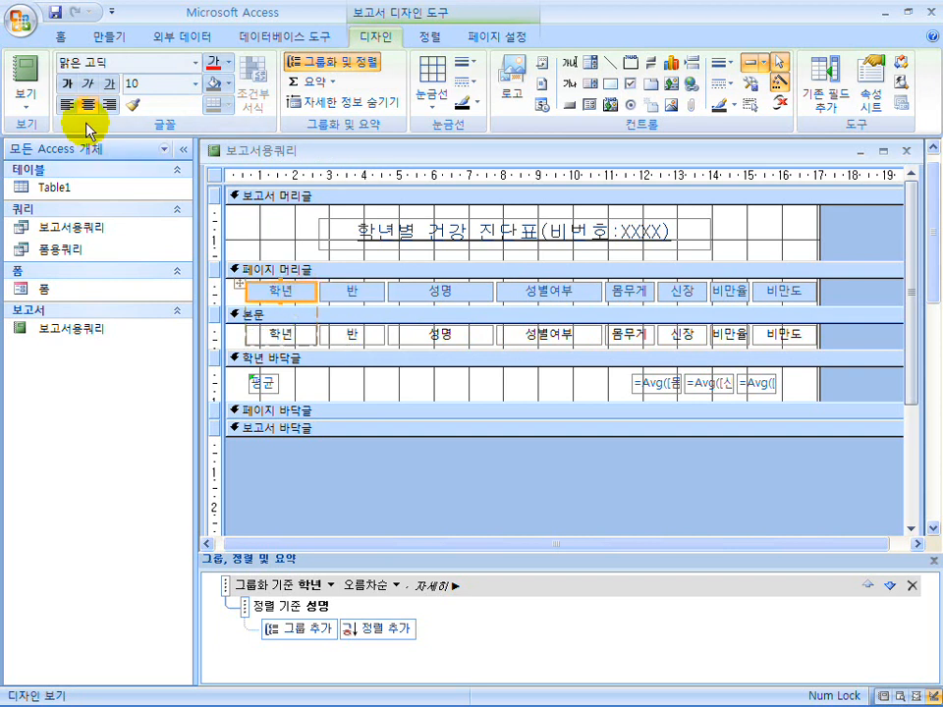
Step: Preview the report to check the centered columns and the 학년 column width, and return to design view
left_click(22, 82)
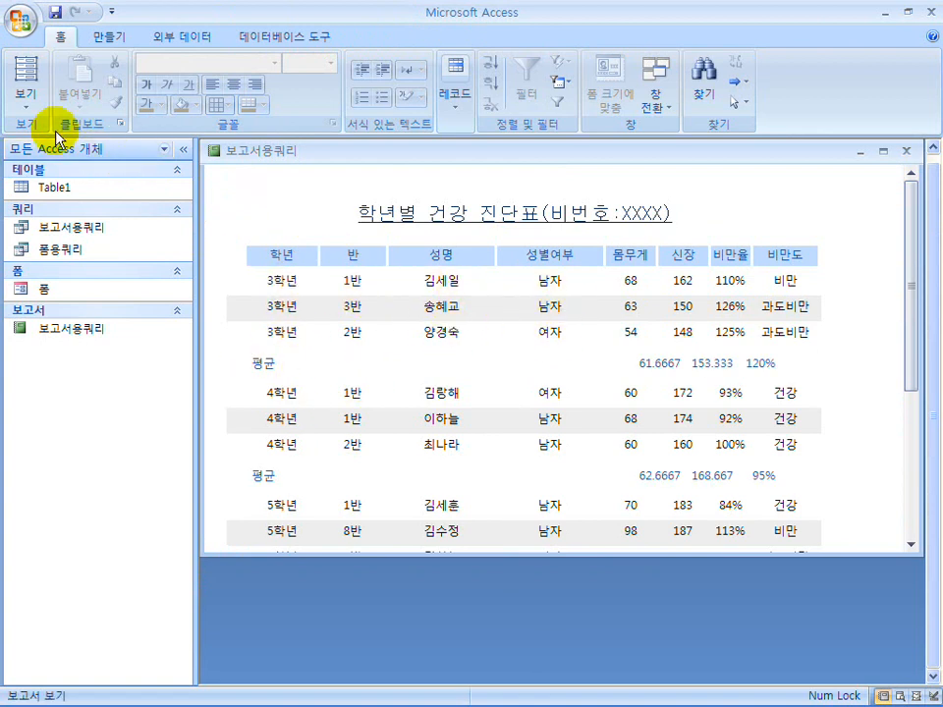
left_click(25, 95)
left_click(69, 259)
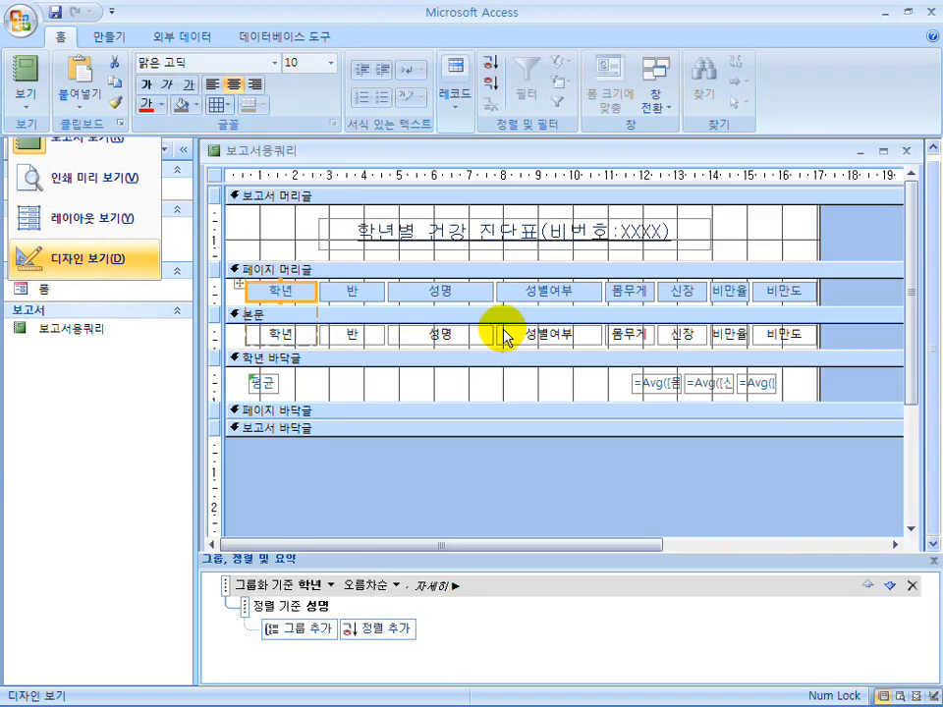
Step: Narrow the 성명 and 성별여부 columns to about 2.5 cm each
left_click(458, 287)
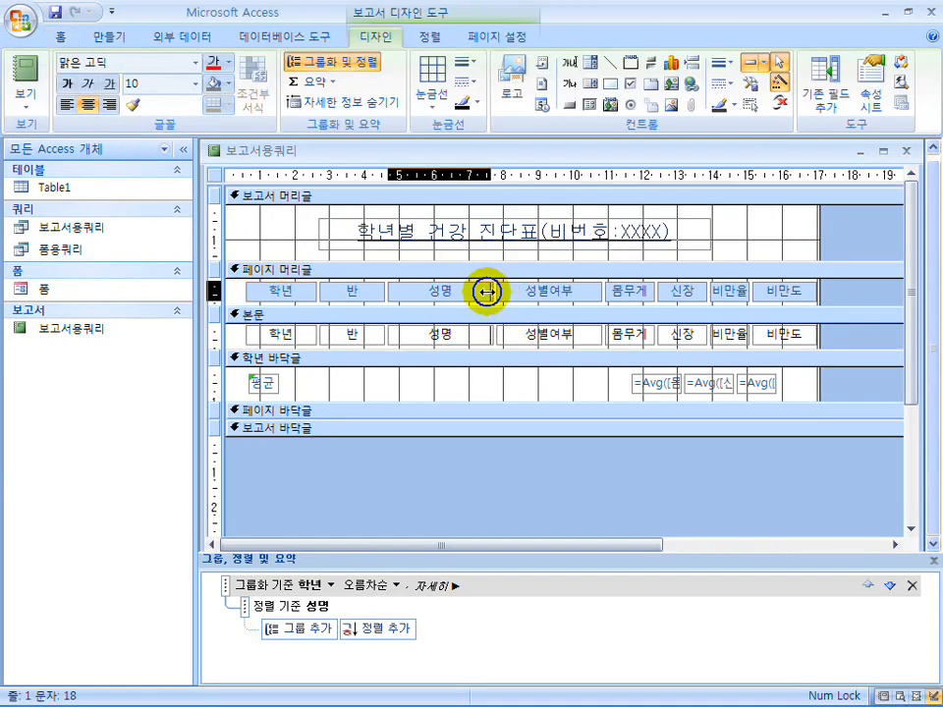
left_click_drag(487, 291, 461, 292)
left_click(535, 294)
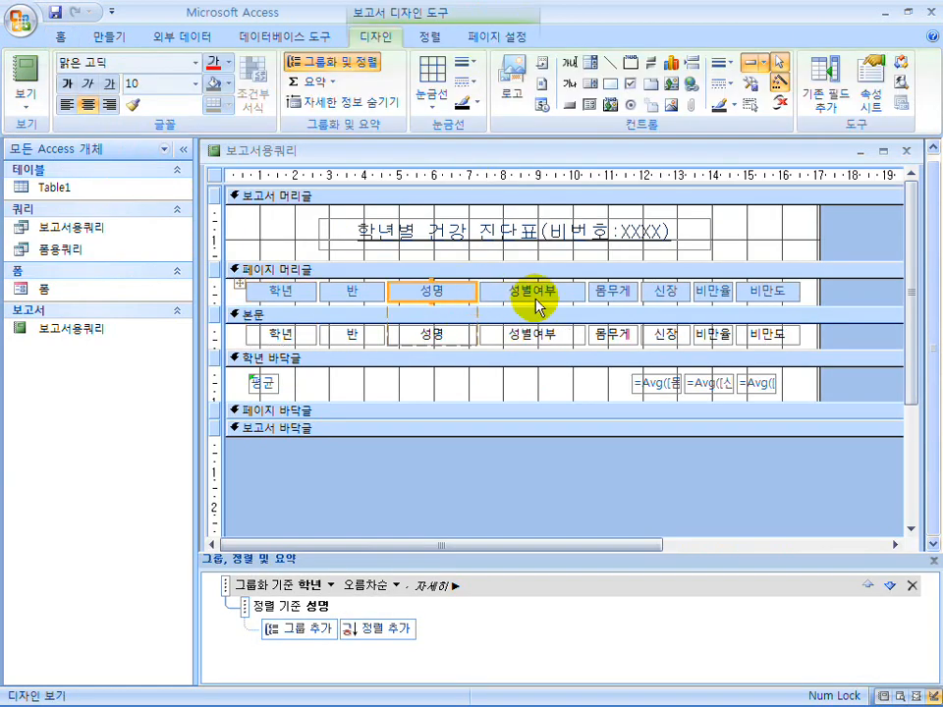
left_click(587, 295)
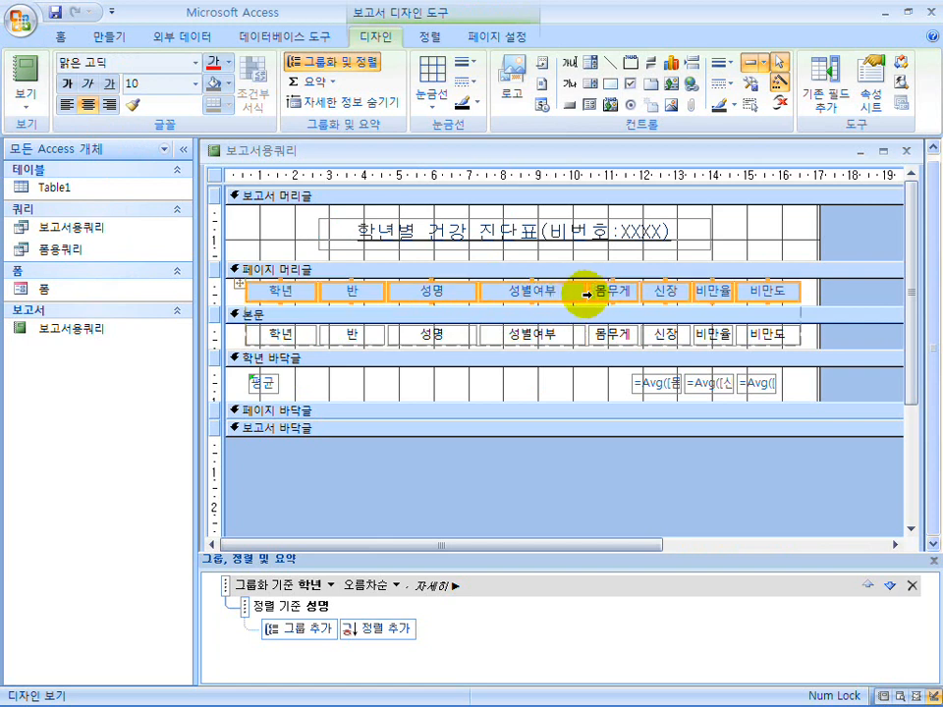
left_click(522, 383)
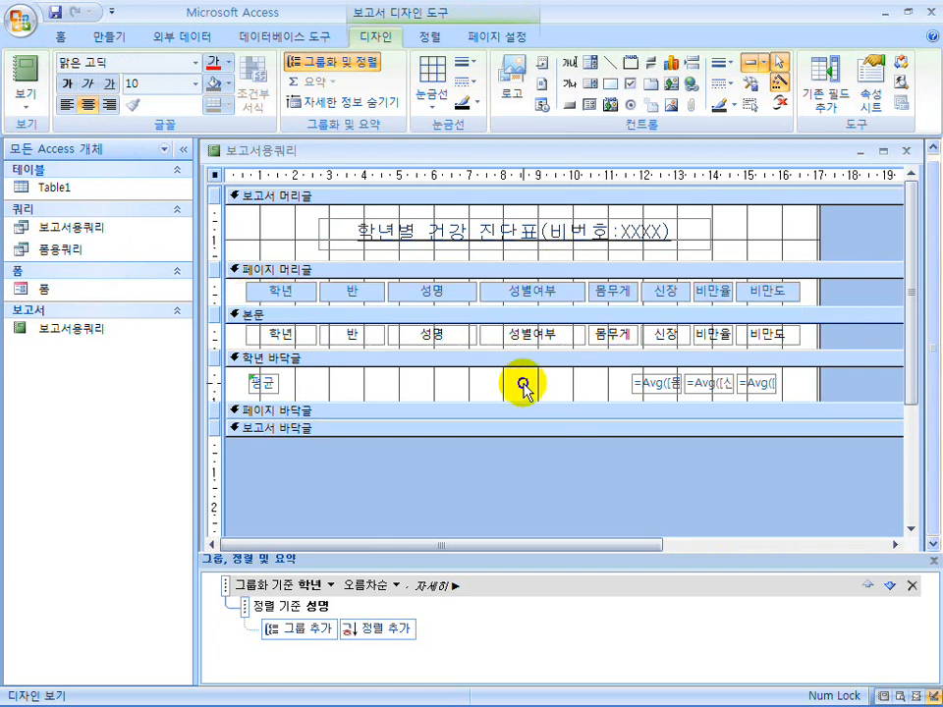
left_click(567, 295)
left_click(586, 292)
left_click(539, 359)
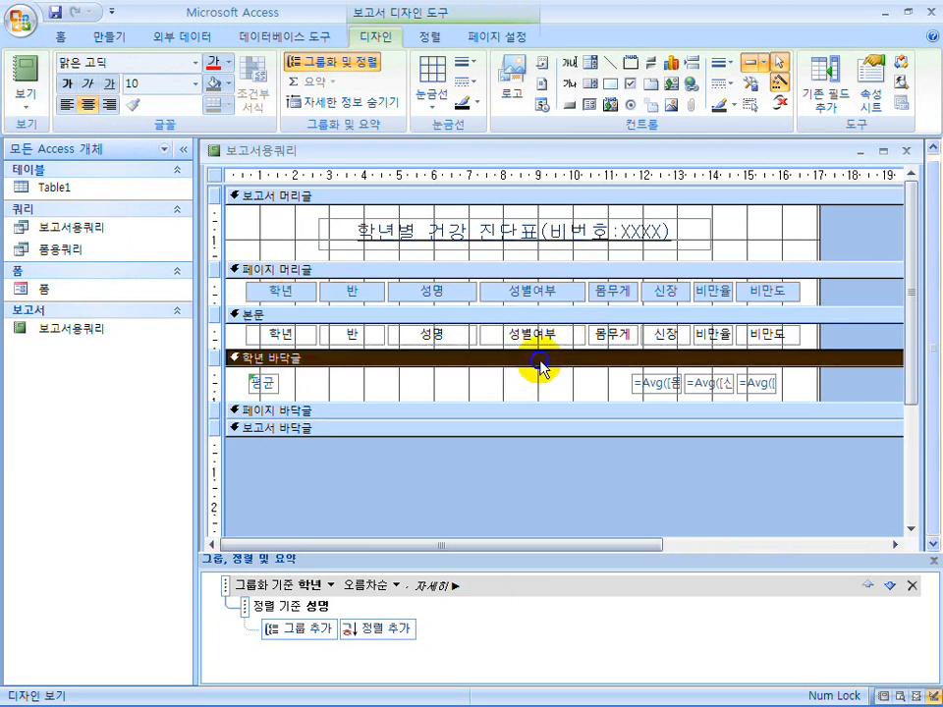
left_click(564, 290)
left_click_drag(585, 288, 565, 289)
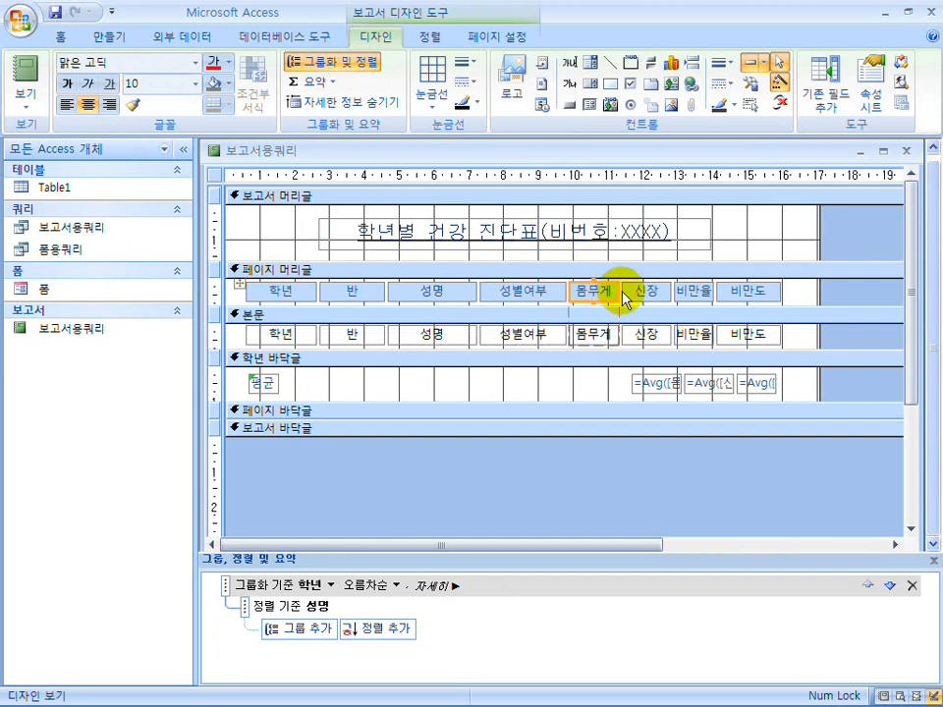
Step: Widen the 몸무게, 신장 and 비만율 columns to even out the spacing across the report
left_click_drag(615, 291, 623, 294)
left_click(658, 291)
left_click_drag(682, 291, 743, 291)
left_click(721, 291)
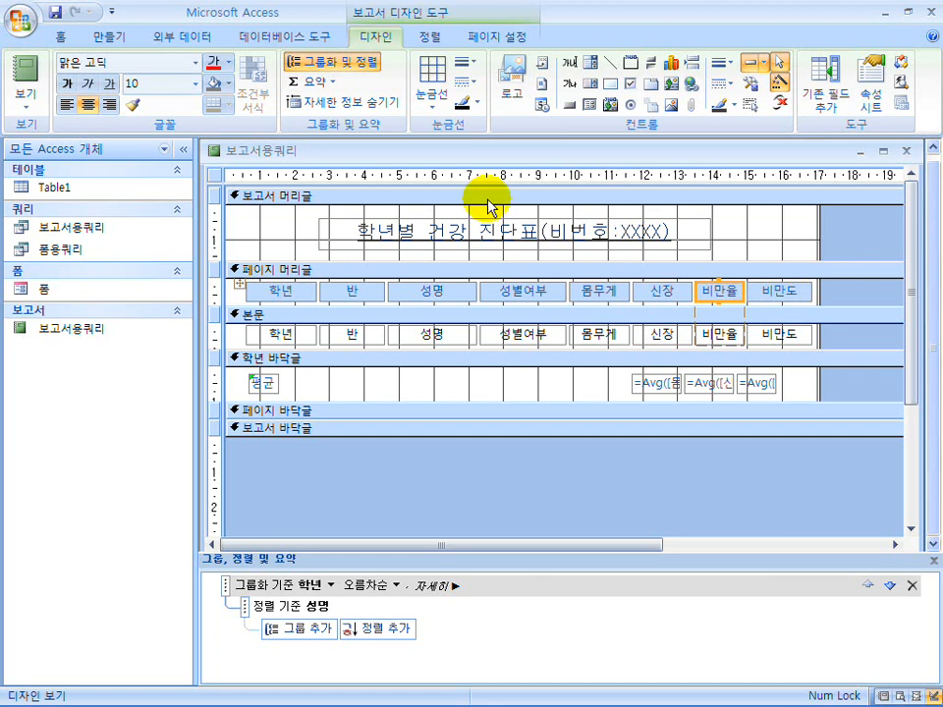
Step: Preview the report to compare the averages with their columns, and return to design view
left_click(26, 70)
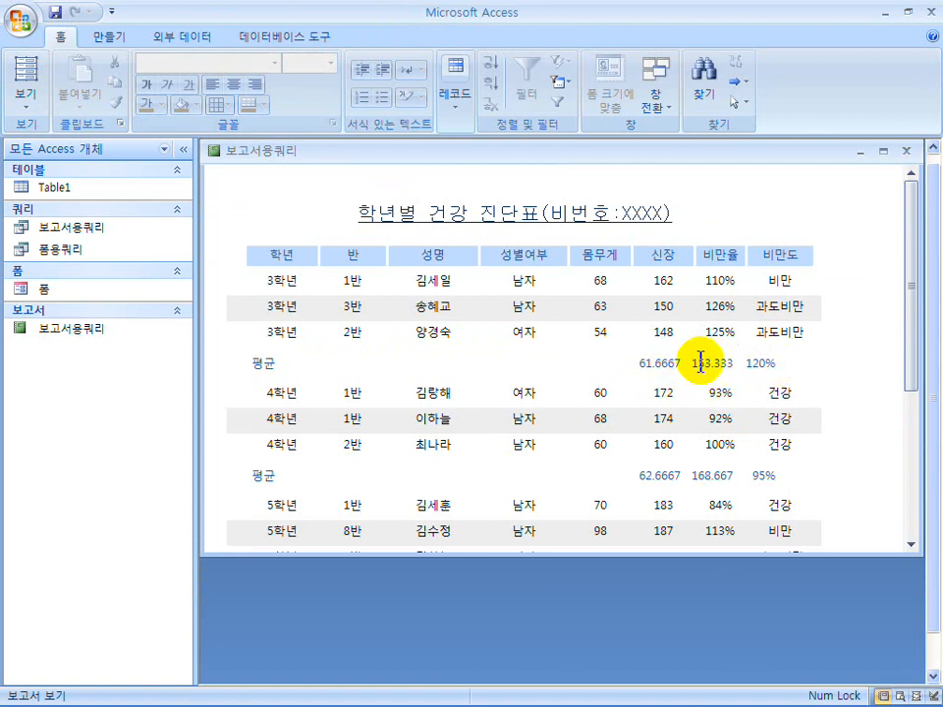
left_click(40, 110)
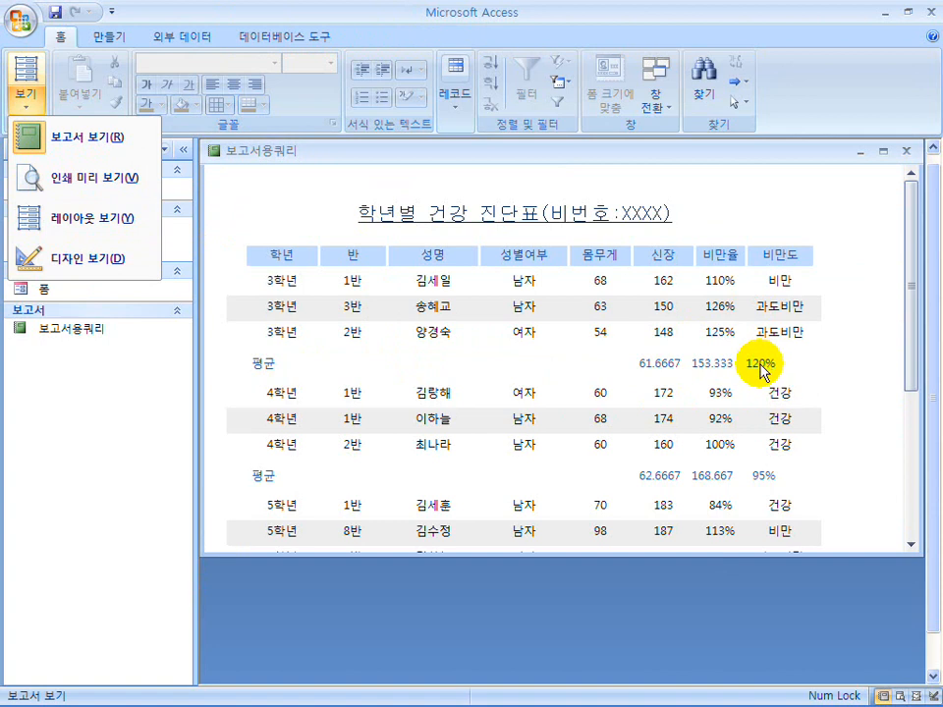
left_click(148, 267)
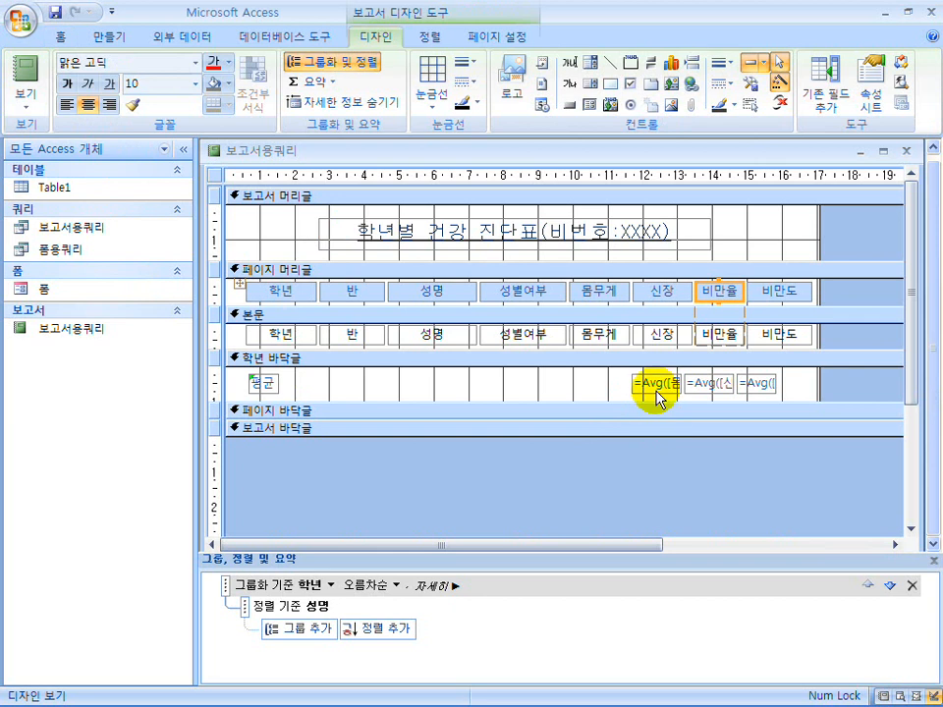
Step: Check the format and decimal places in the properties of the 비만율 average, and close the property sheet
right_click(749, 390)
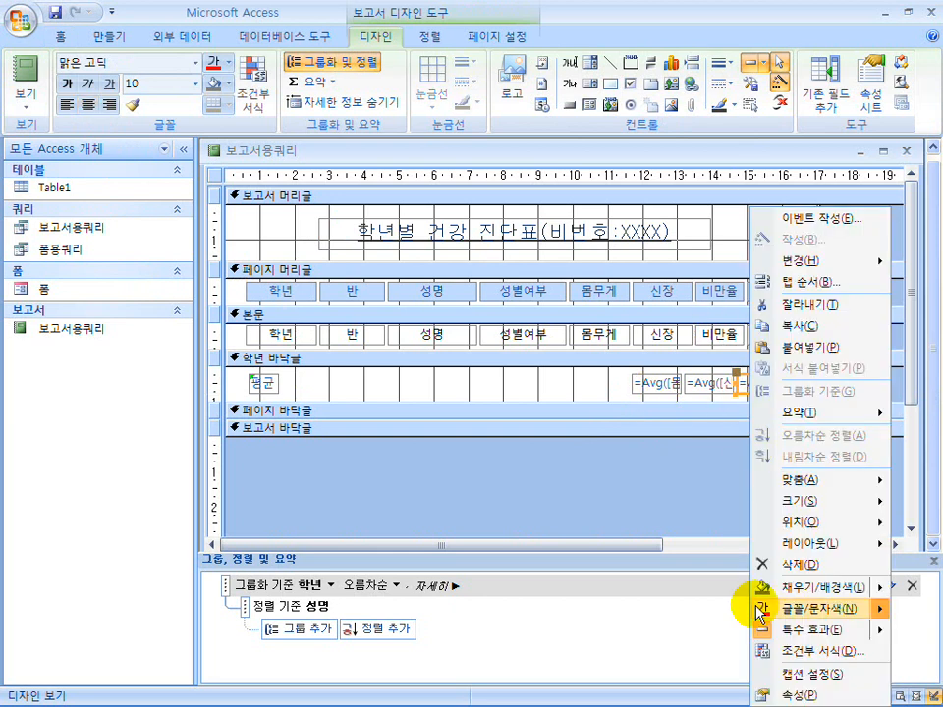
left_click(762, 689)
left_click(326, 285)
left_click(326, 301)
left_click(519, 168)
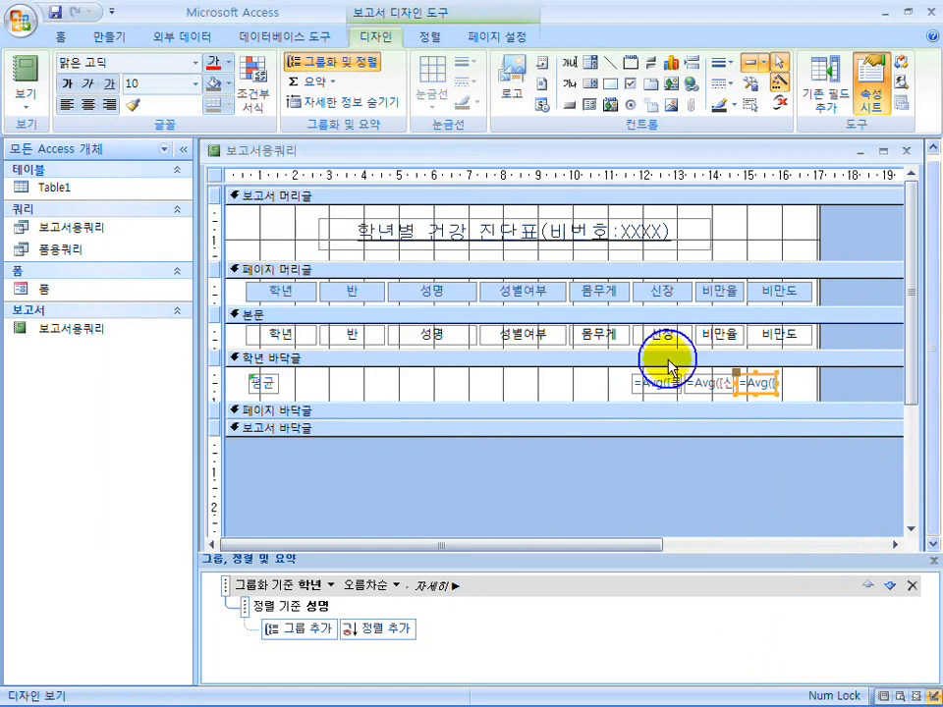
Step: Set the format of the 몸무게 average in the 학년 footer to 표준 and edit its decimal places
left_click(665, 383)
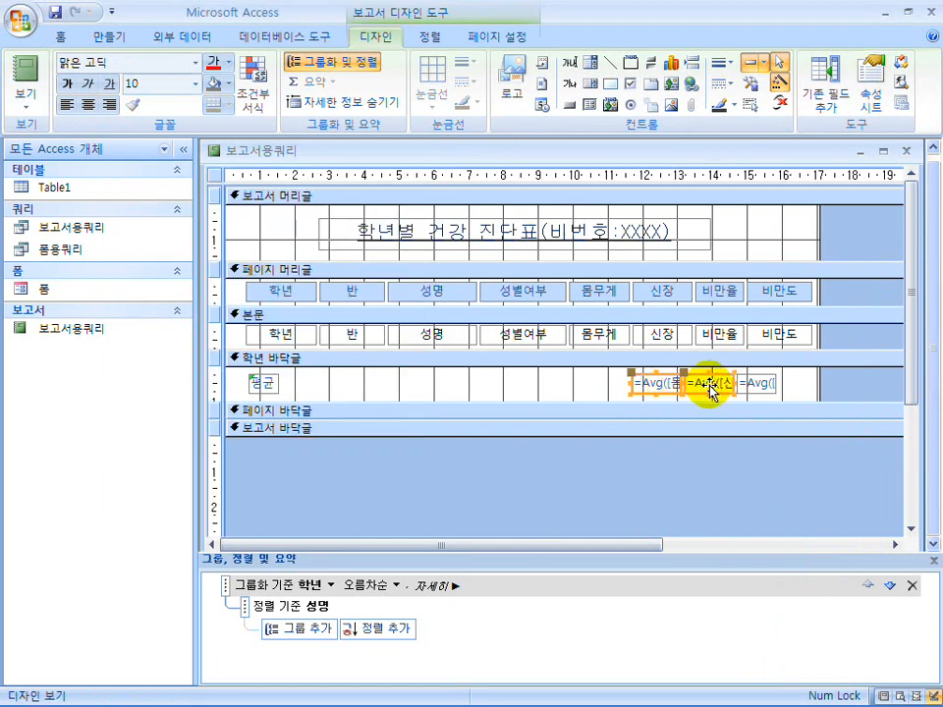
right_click(648, 383)
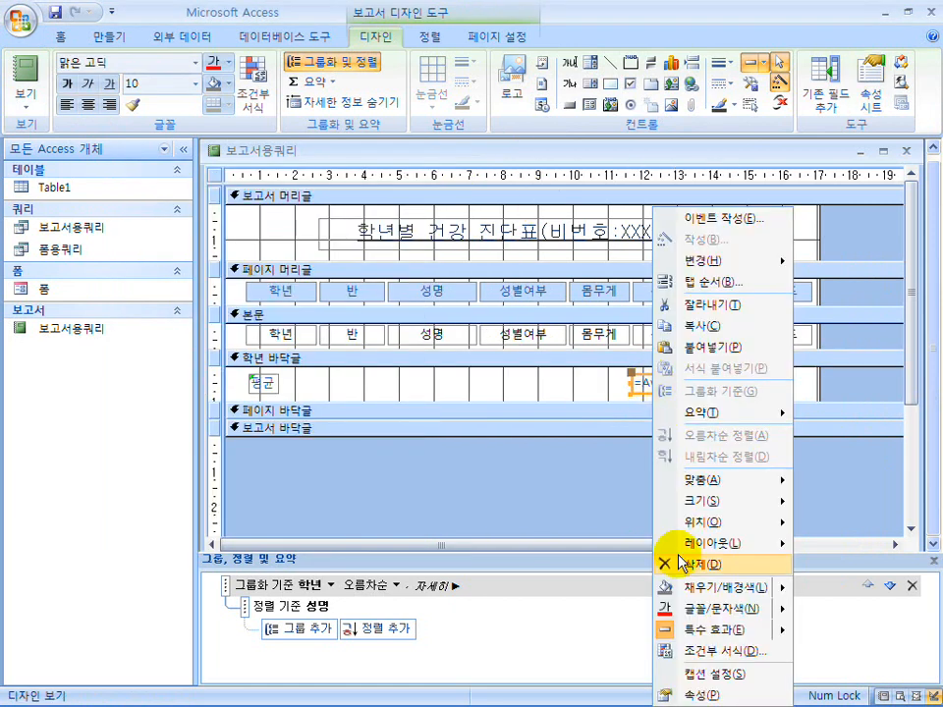
left_click(688, 694)
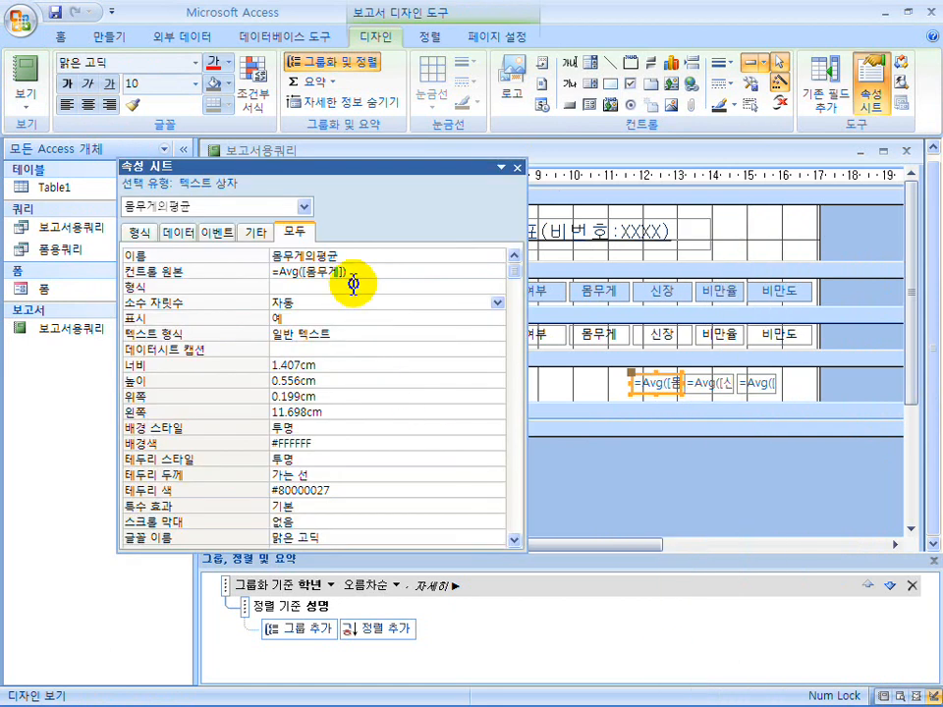
left_click(484, 286)
left_click(496, 287)
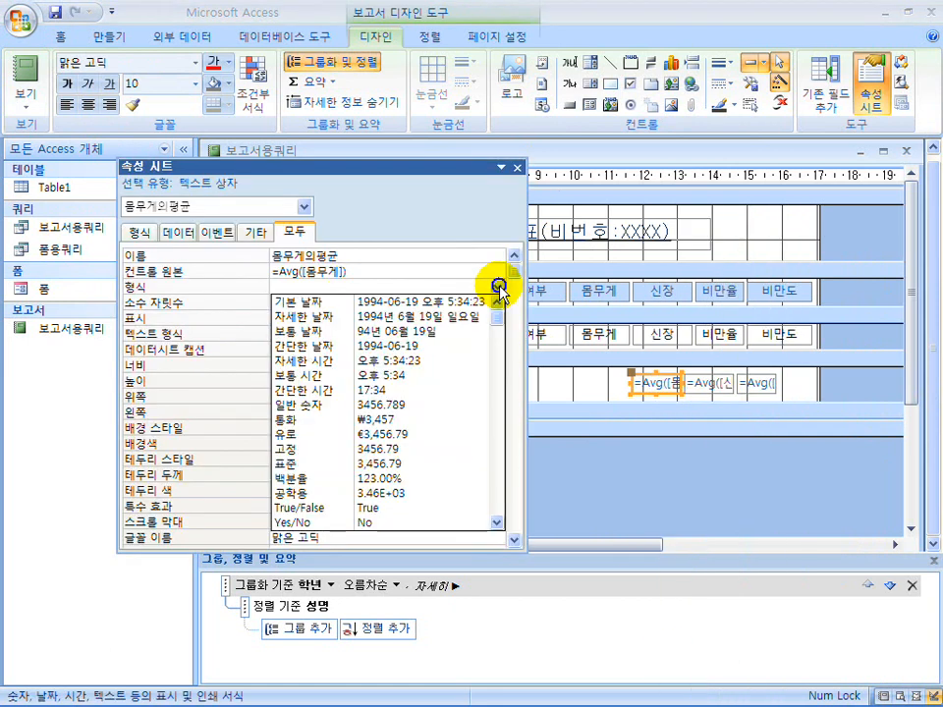
left_click(416, 461)
left_click(287, 305)
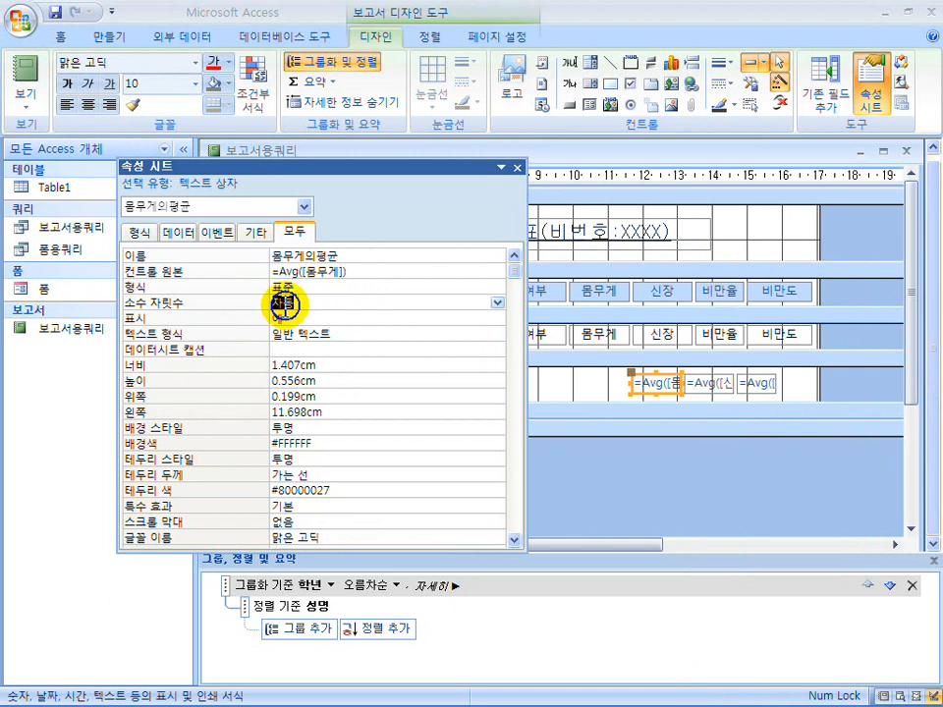
Step: Set the 신장 average's format to 표준 with 0 decimal places, check the 비만율 average's properties, and close the property sheet
left_click(709, 384)
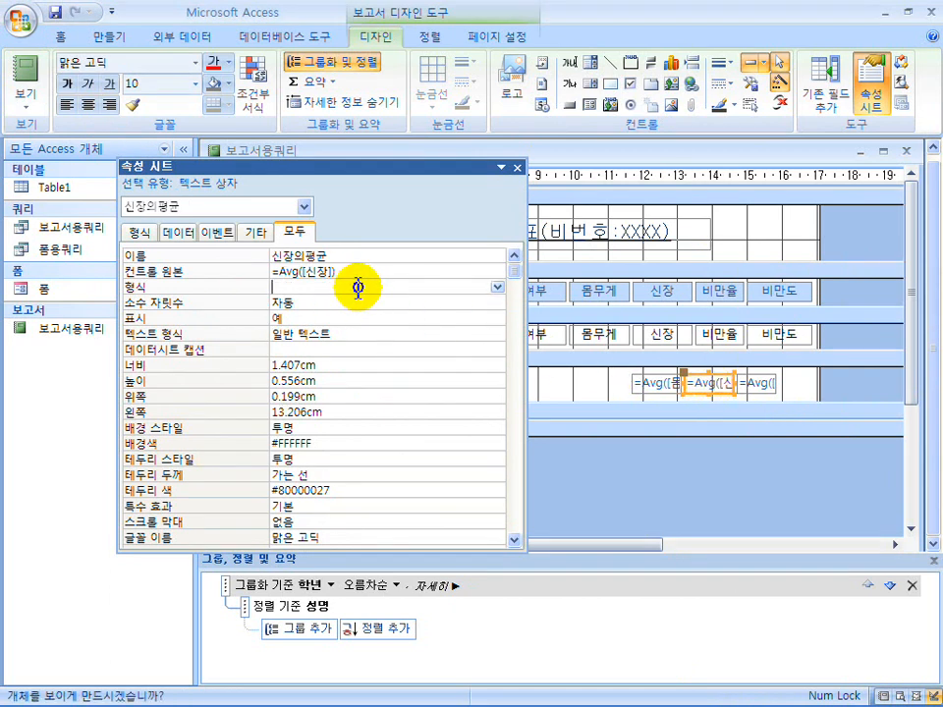
left_click(494, 286)
left_click(441, 477)
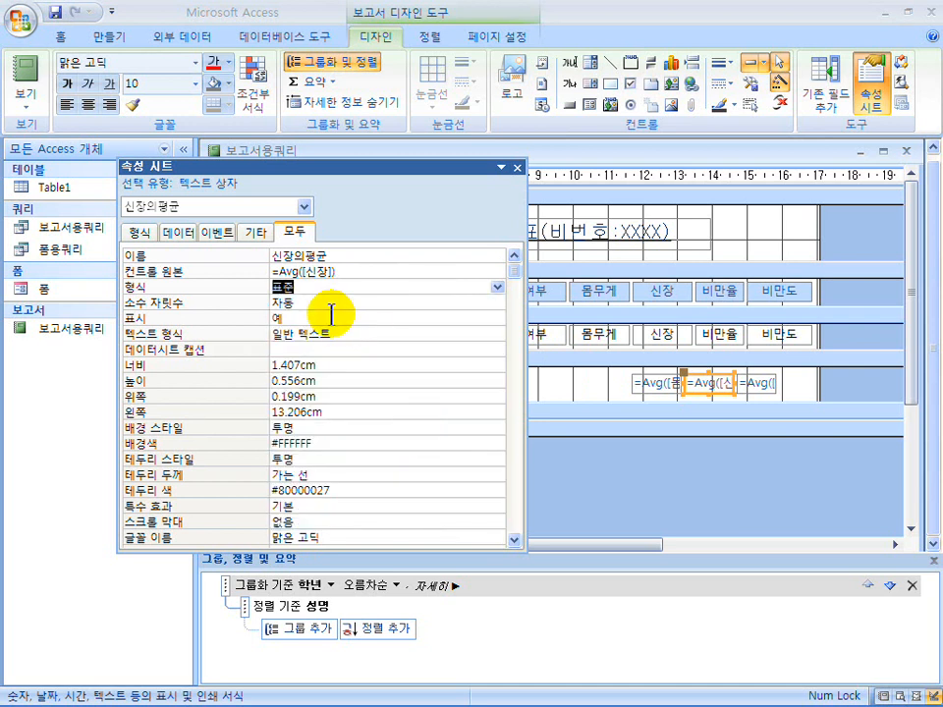
left_click(240, 306)
type("0")
key("Return")
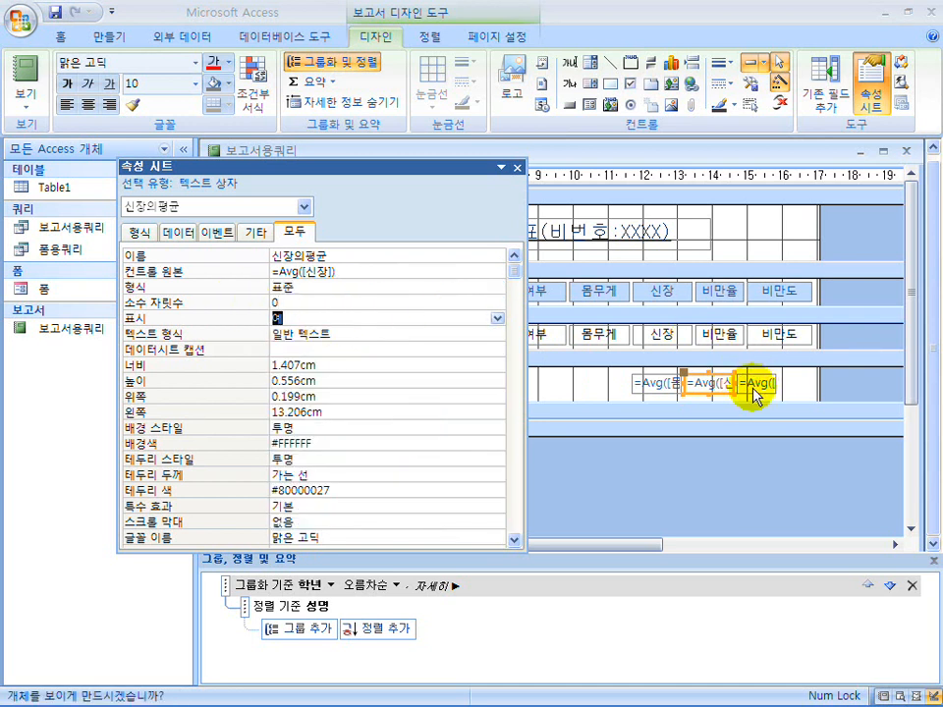
left_click(753, 388)
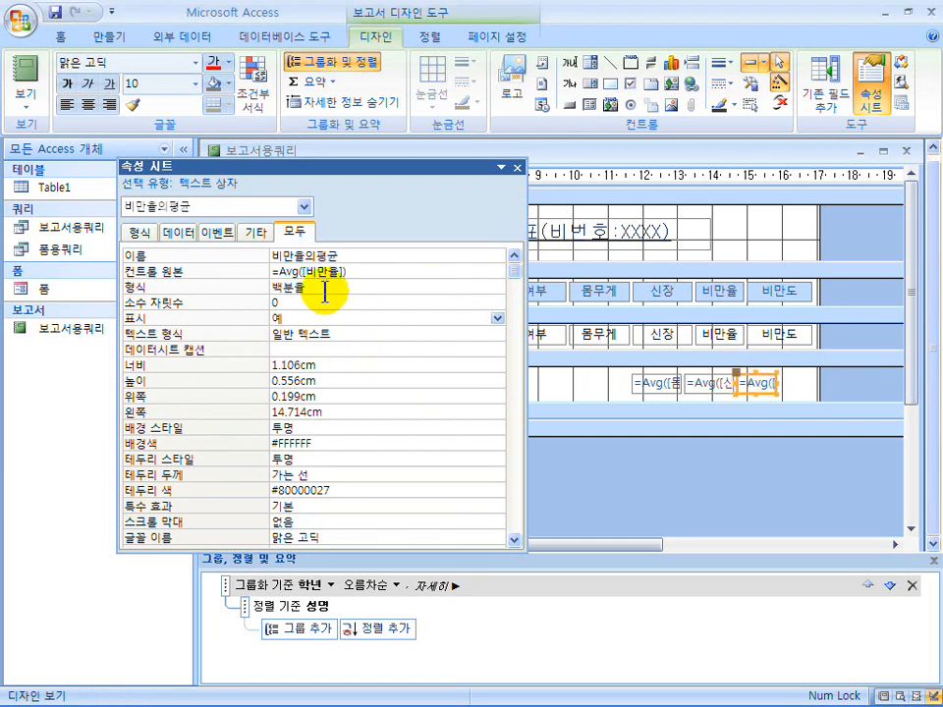
left_click(518, 171)
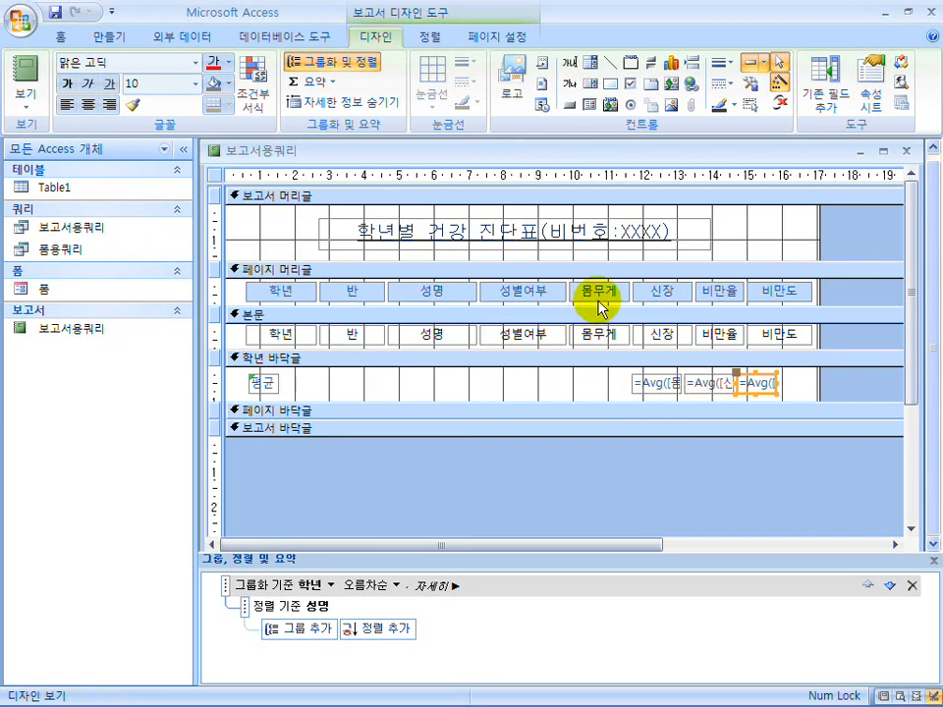
Step: Move the three averages in the 학년 footer toward their 몸무게, 신장 and 비만율 columns, and check the alignment in report view
left_click_drag(779, 400, 597, 393)
left_click(774, 393)
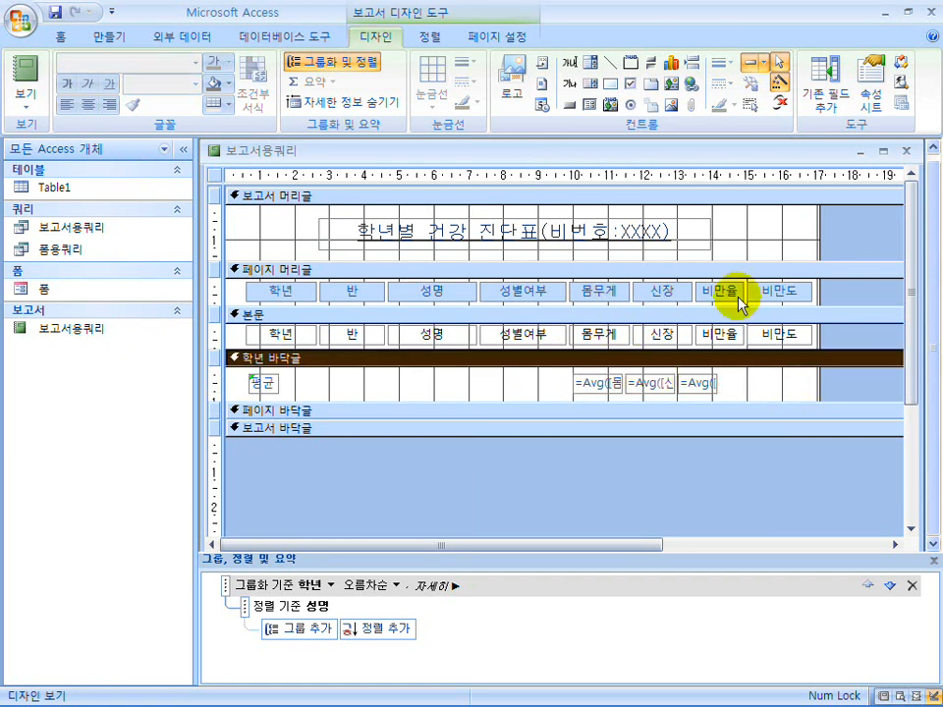
left_click(25, 78)
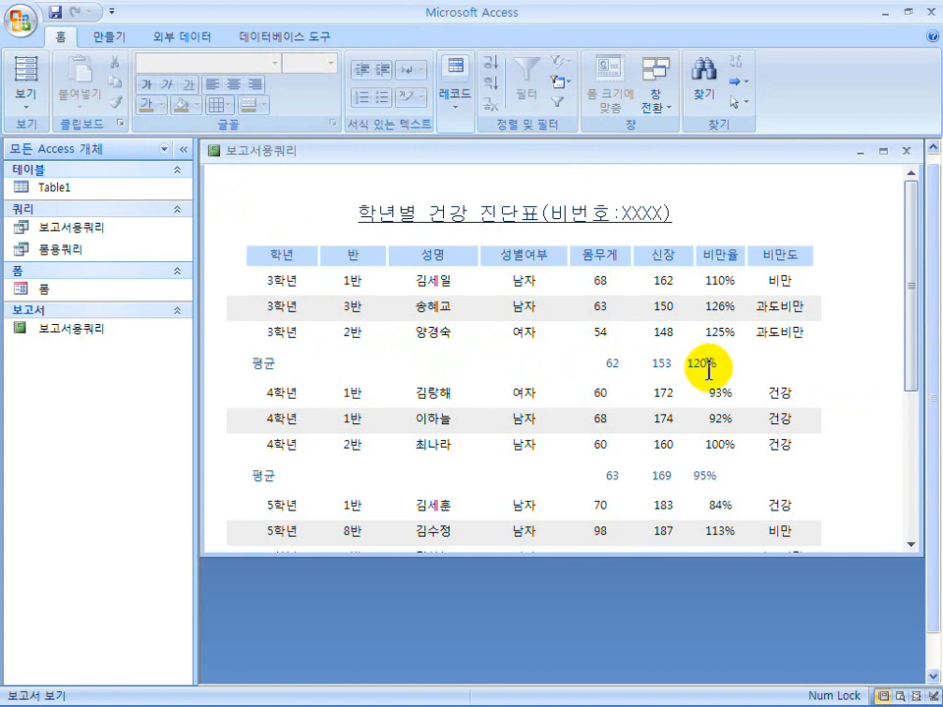
left_click(25, 96)
left_click(56, 259)
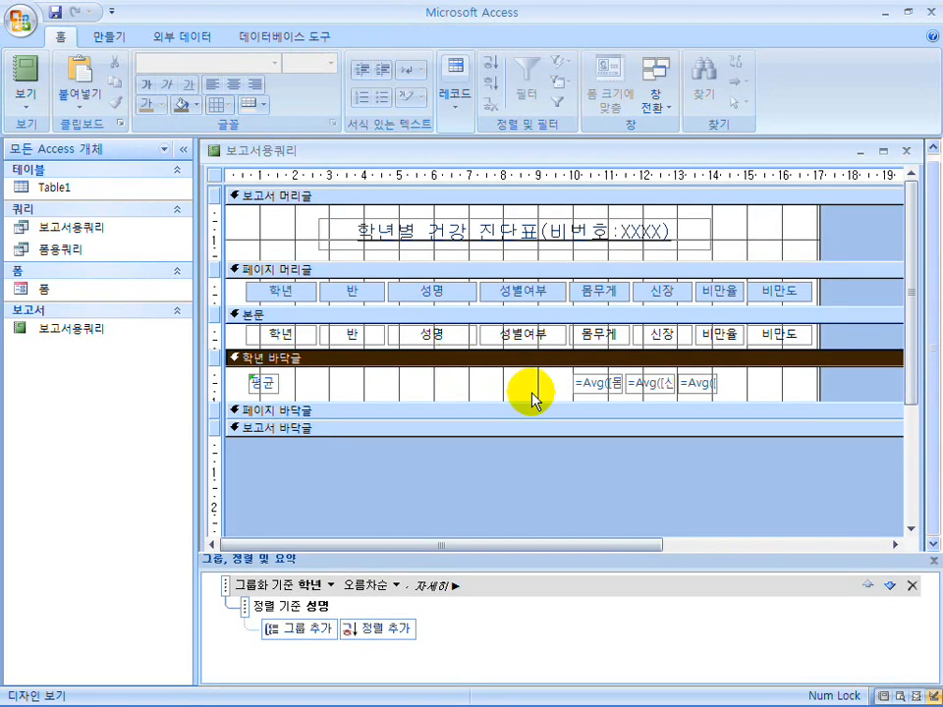
Step: Center the text of the three averages in the 학년 footer, check it in report view, and return to design view
left_click_drag(735, 384, 579, 383)
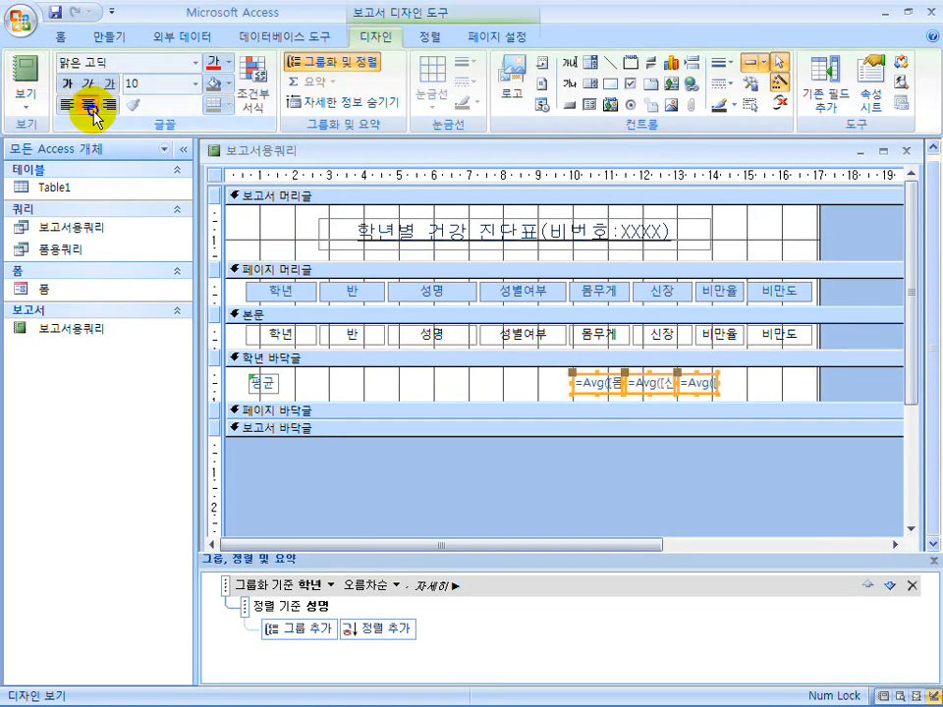
left_click(92, 106)
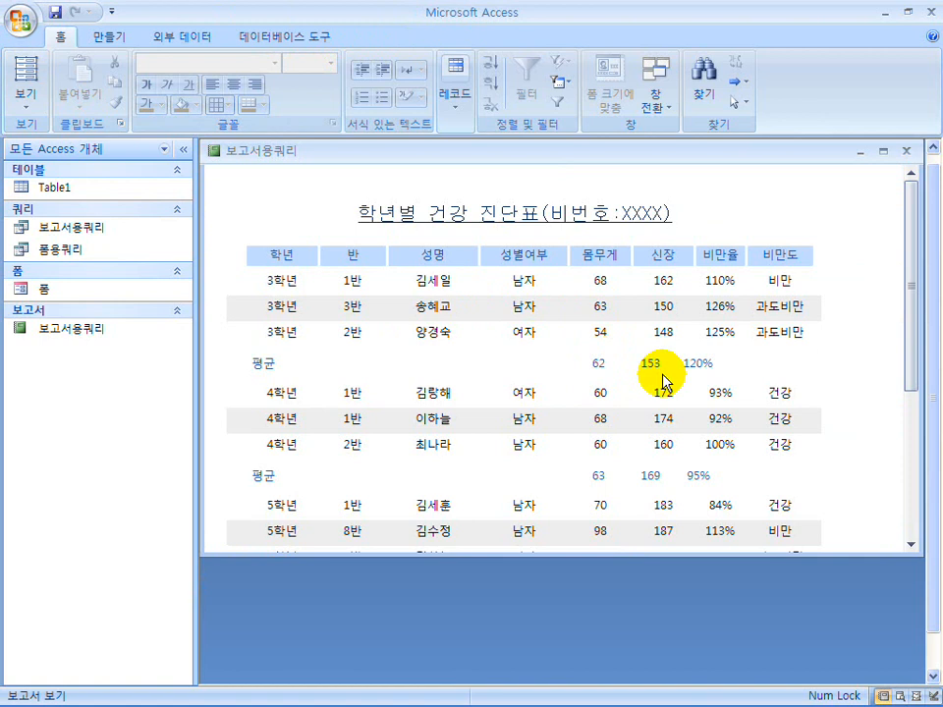
left_click(26, 98)
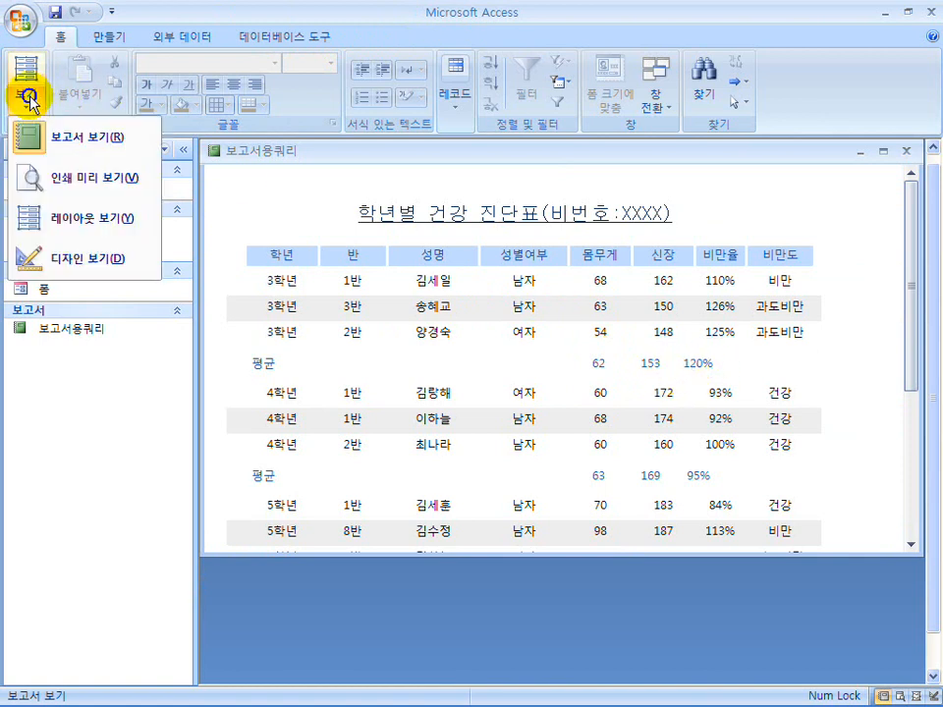
left_click(39, 258)
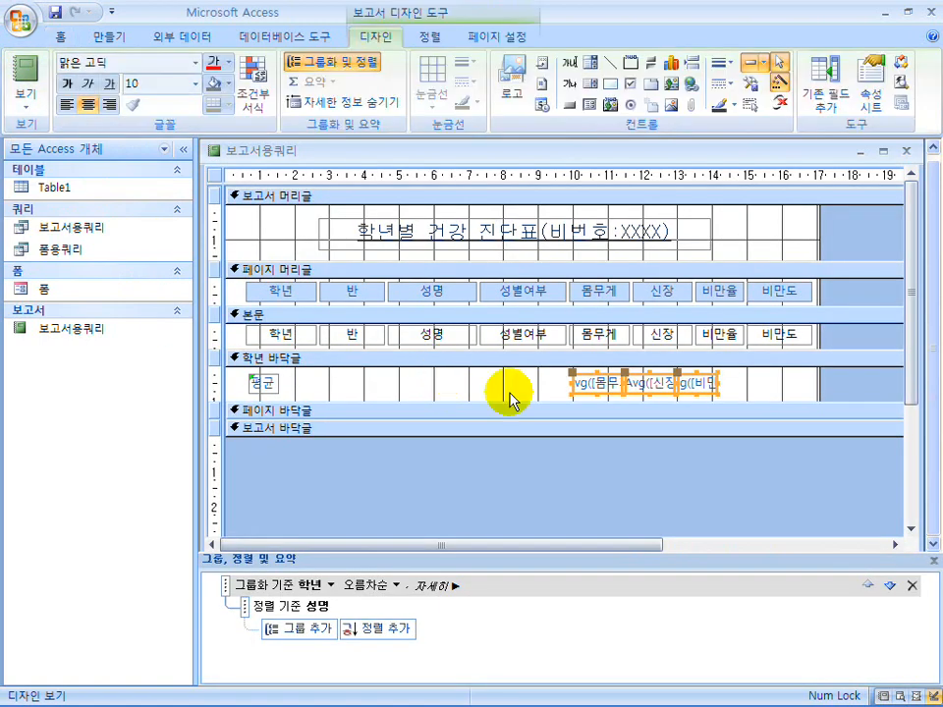
Step: Widen the 몸무게 average in the 학년 footer to end flush with the 몸무게 column
left_click(543, 389)
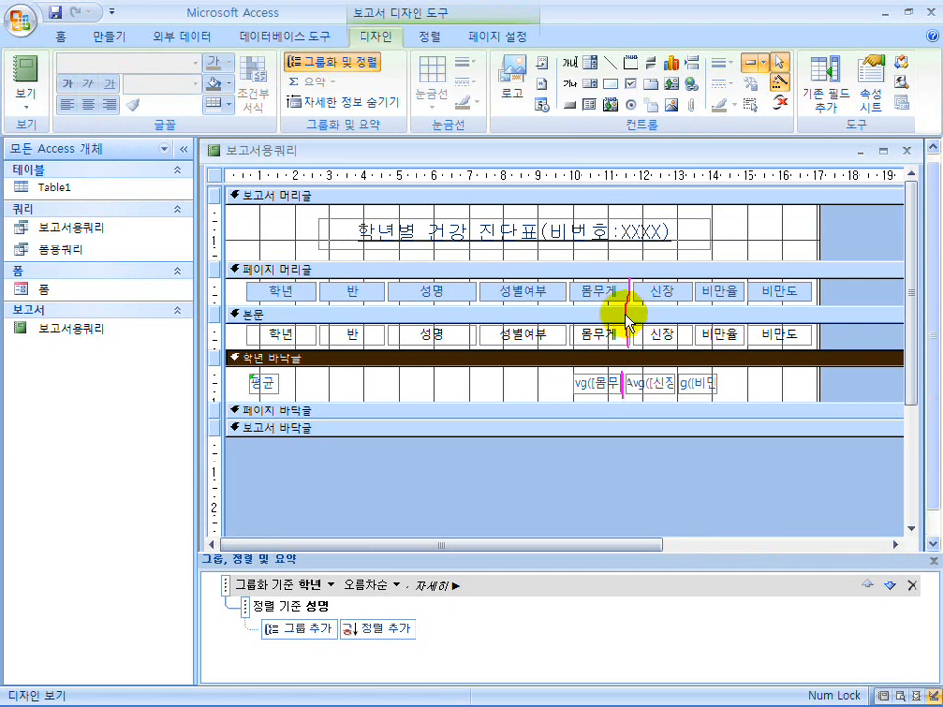
left_click(609, 383)
left_click(619, 383)
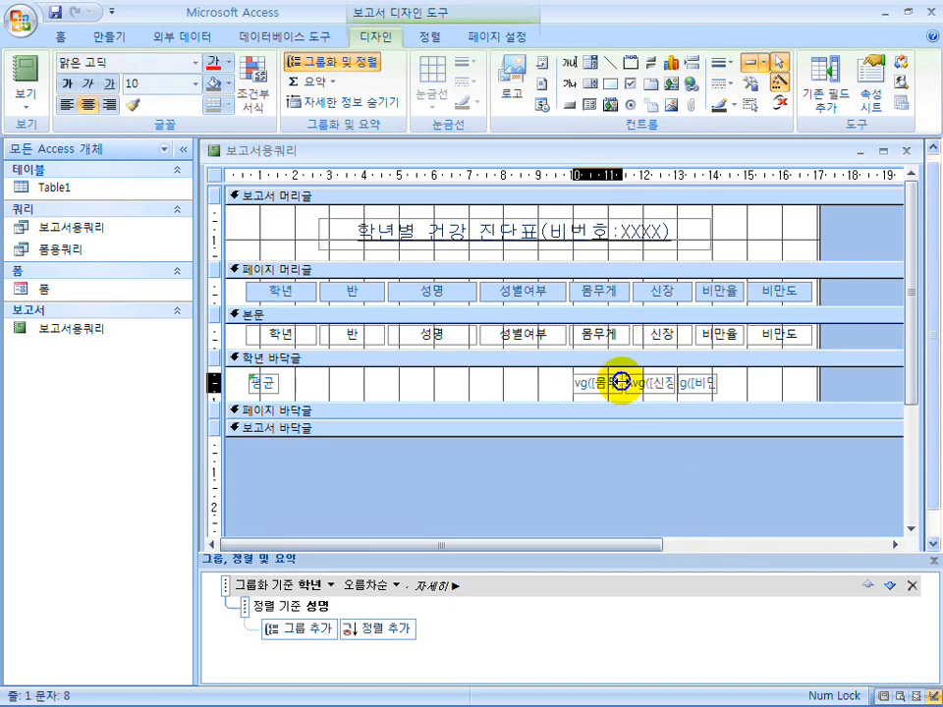
left_click(626, 383)
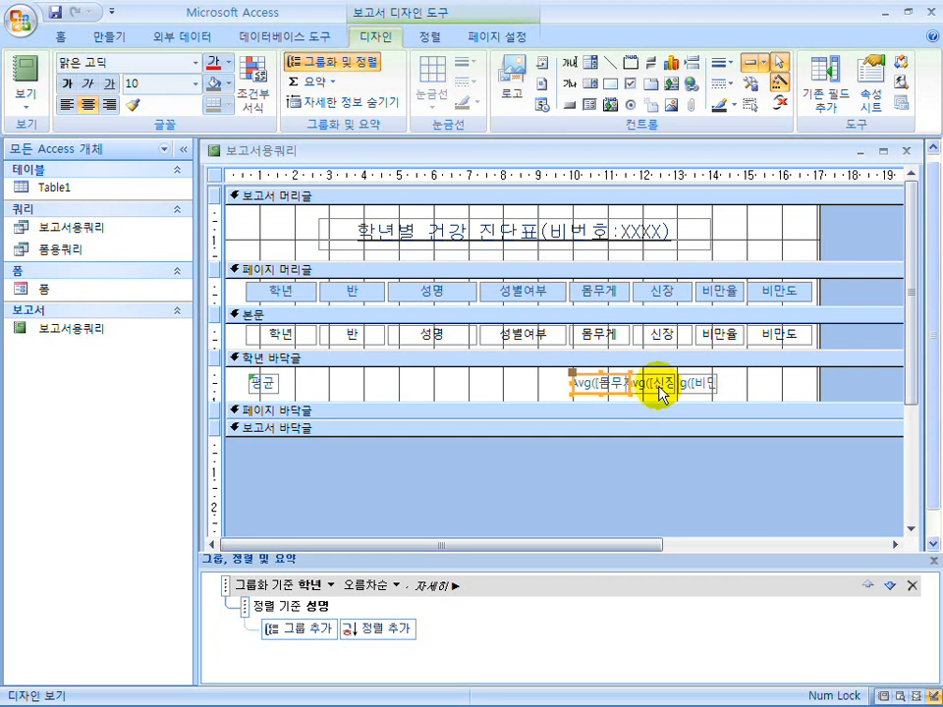
Step: Move the 신장 and 비만율 averages beneath their columns and widen them to match the column widths
left_click(652, 383)
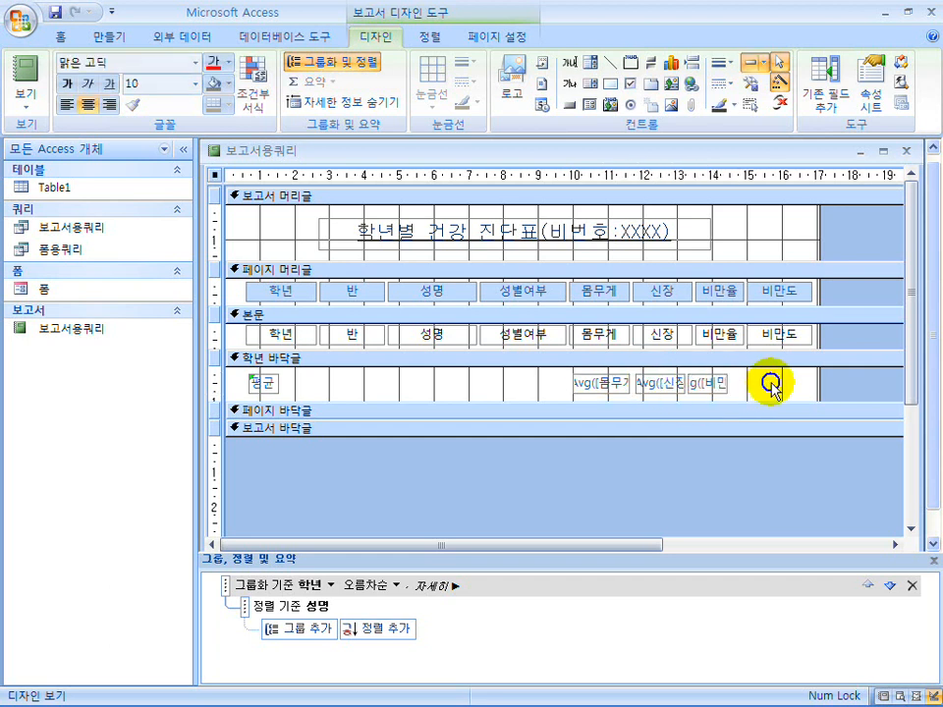
left_click(762, 385)
left_click(679, 385)
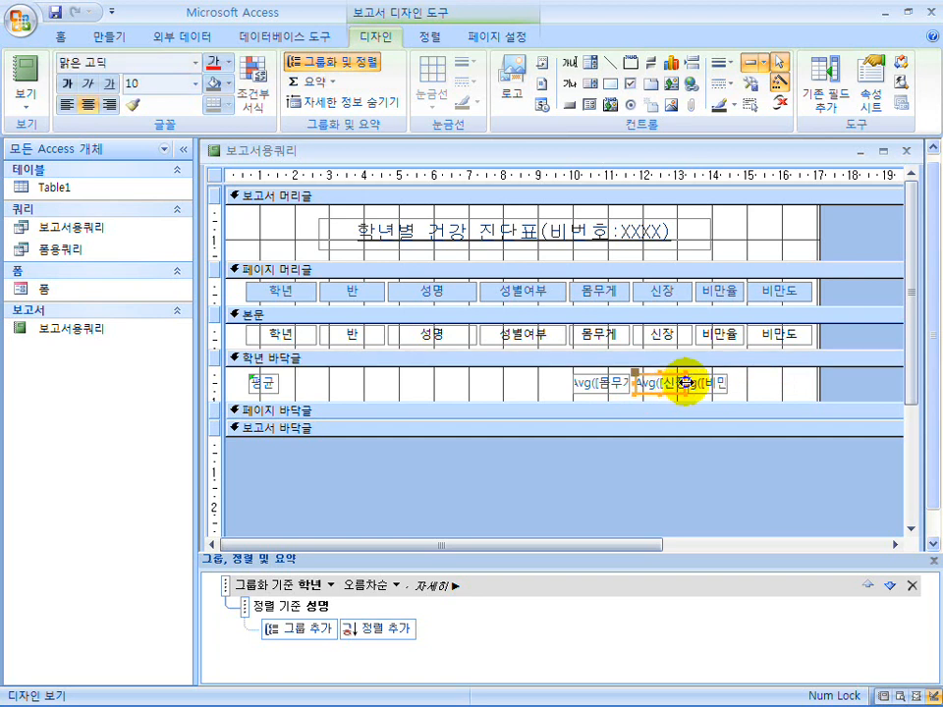
left_click(694, 383)
left_click(764, 389)
left_click(716, 385)
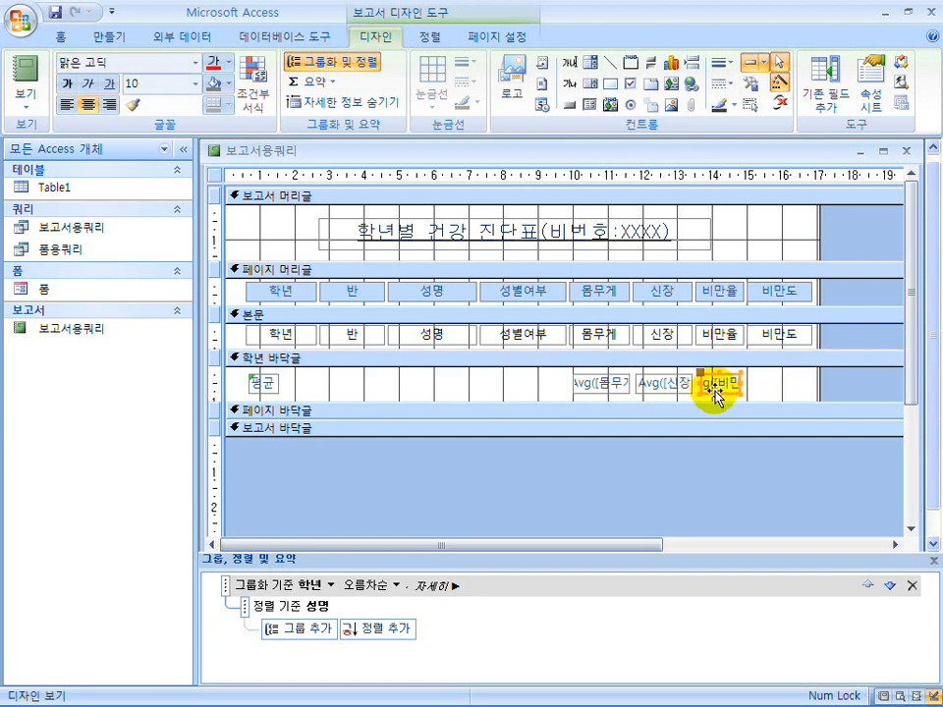
left_click_drag(737, 383, 751, 387)
left_click(771, 393)
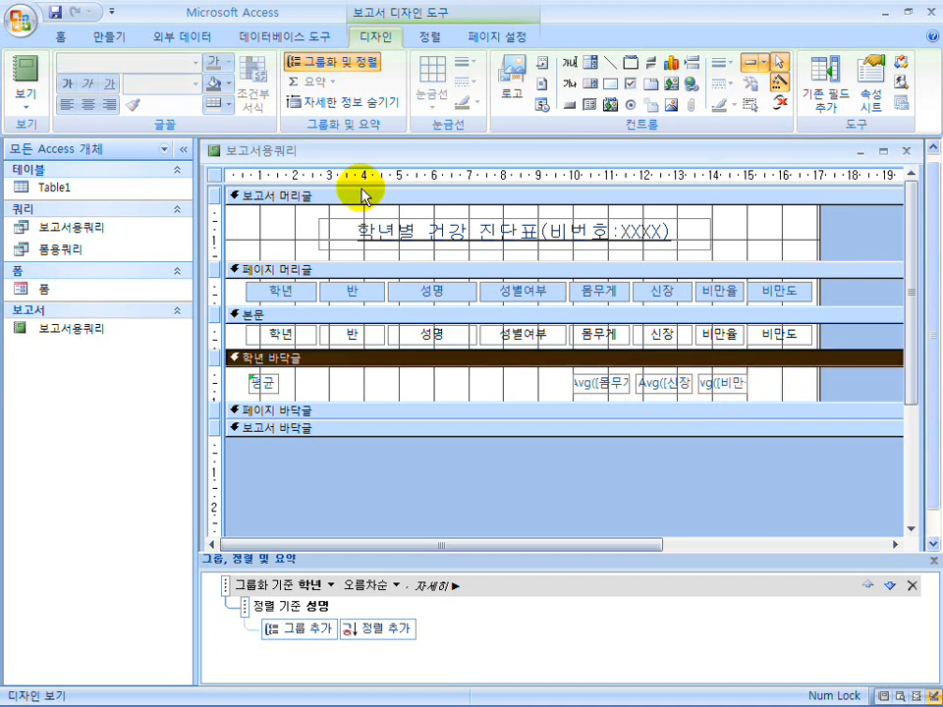
Step: Preview the report to check the averages, and shift the 비만율 average slightly left in design view to line up with its column
left_click(40, 87)
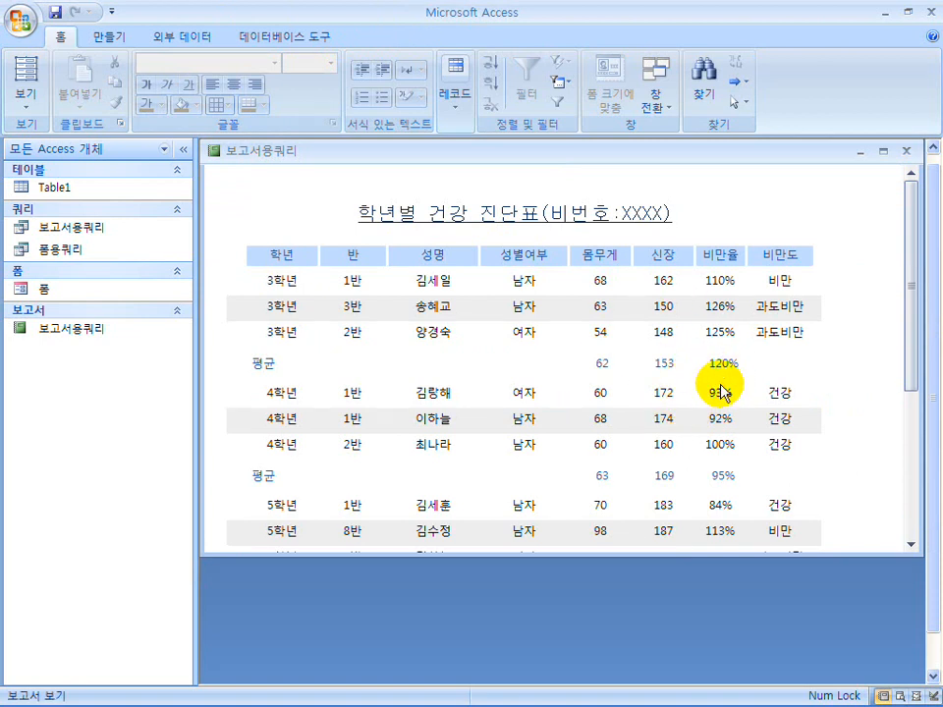
left_click(26, 99)
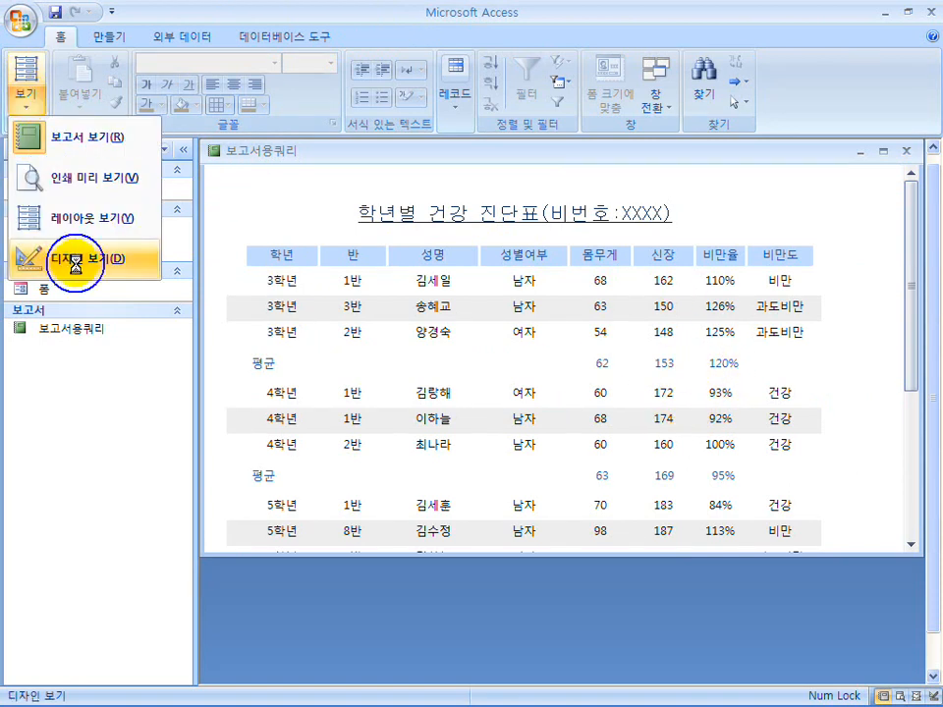
left_click(75, 260)
left_click(725, 385)
left_click(721, 388)
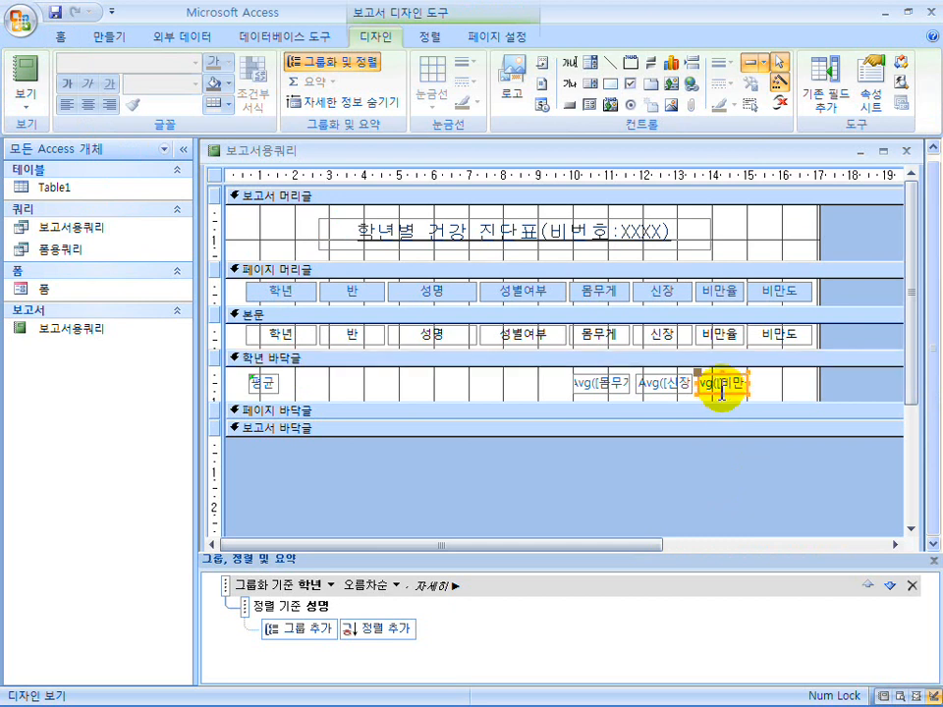
left_click(821, 385)
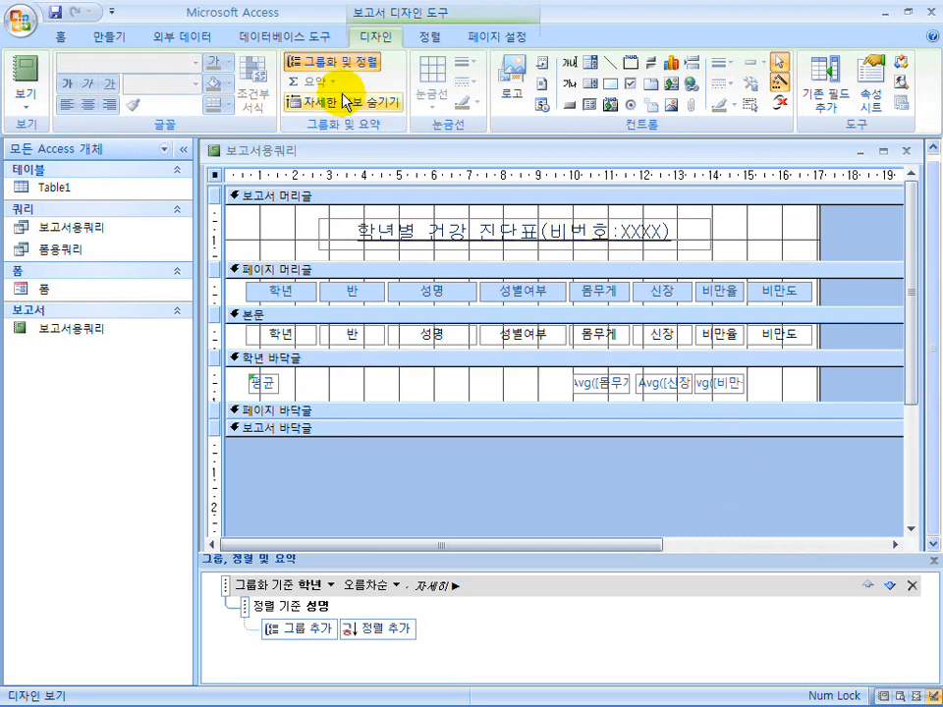
Step: Check the report form in the Hangul exam document, and draw a horizontal line across the top of the 학년 footer in Access
left_click(473, 690)
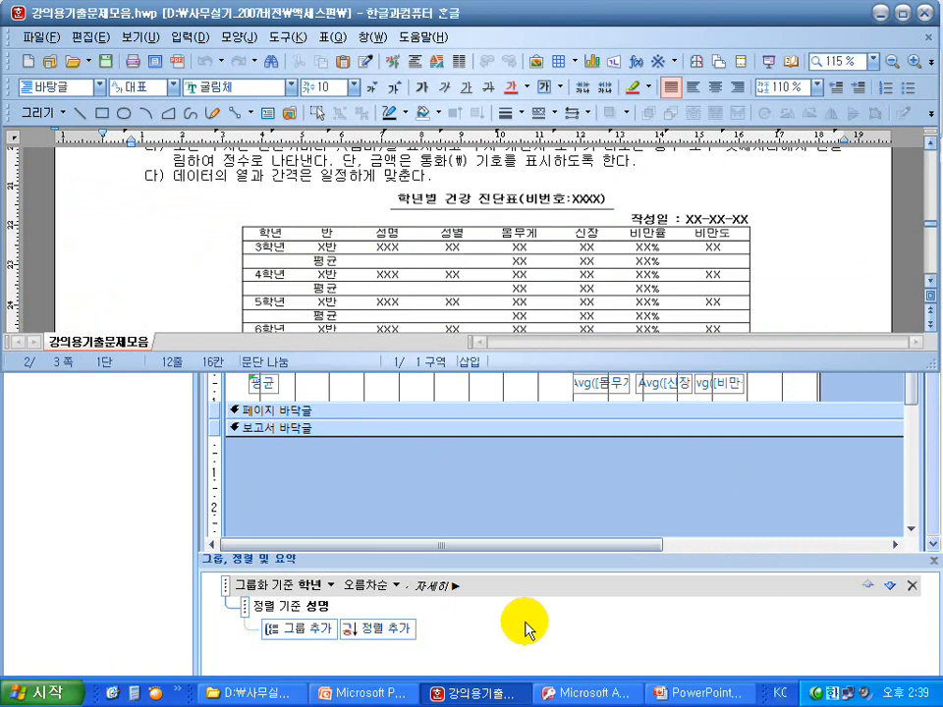
left_click(537, 467)
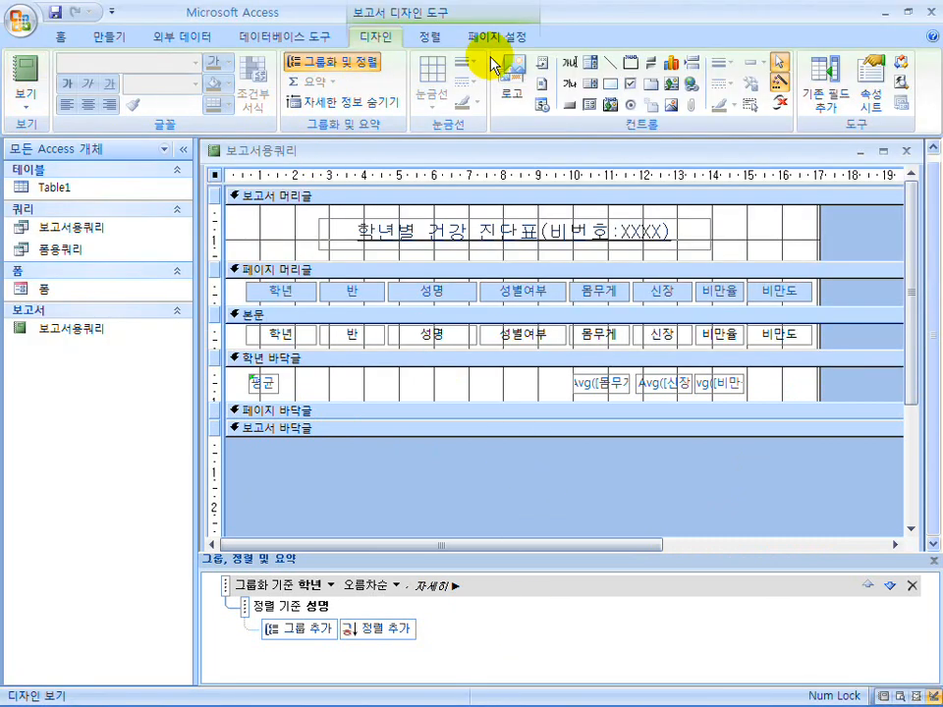
left_click(609, 60)
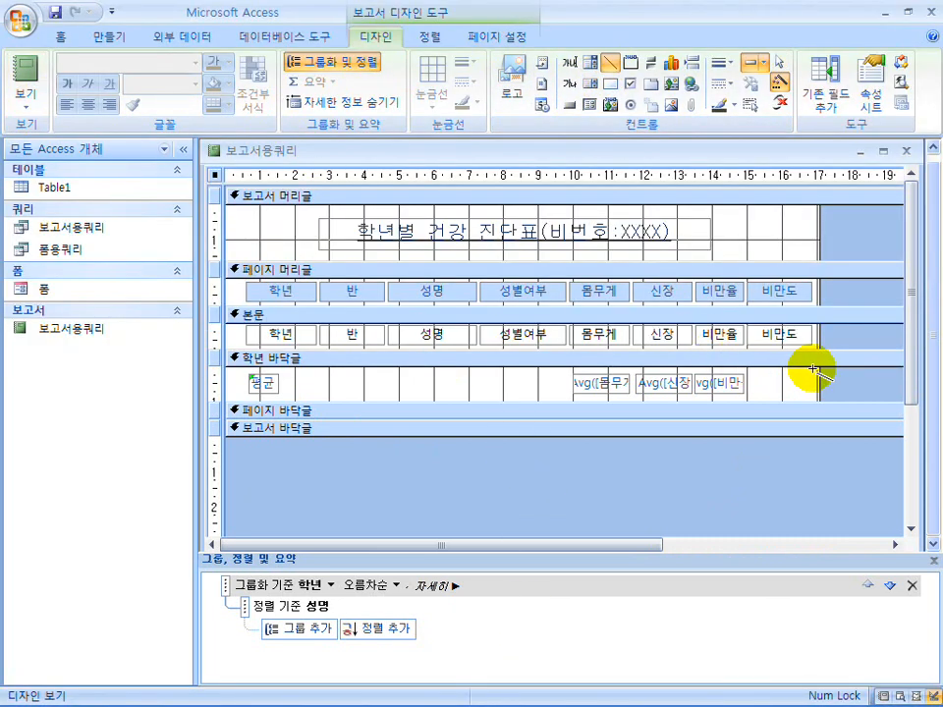
left_click_drag(813, 368, 220, 369)
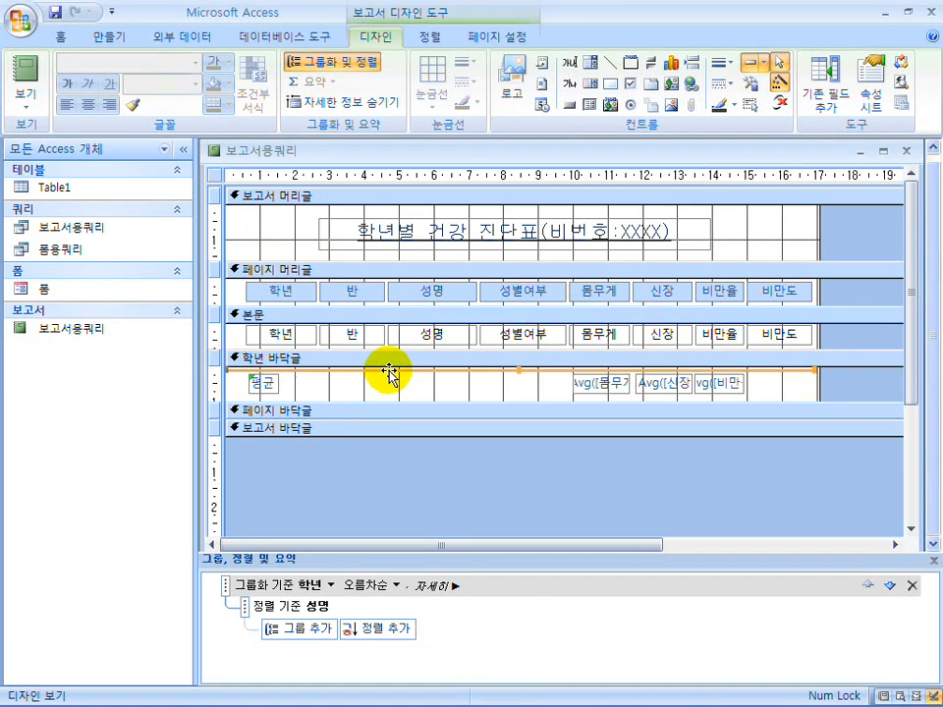
Step: Duplicate the horizontal line and move the copy down to the lower edge of the 학년 footer, below the averages
left_click_drag(390, 373, 392, 379)
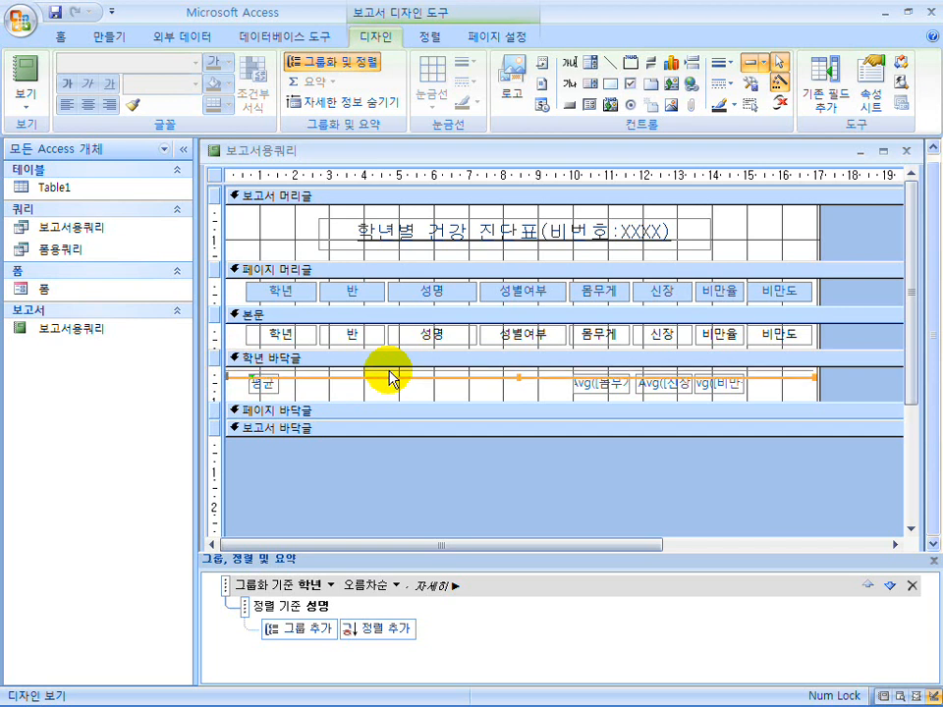
key("Down")
key("Down")
key("Down")
key("Down")
key("Down")
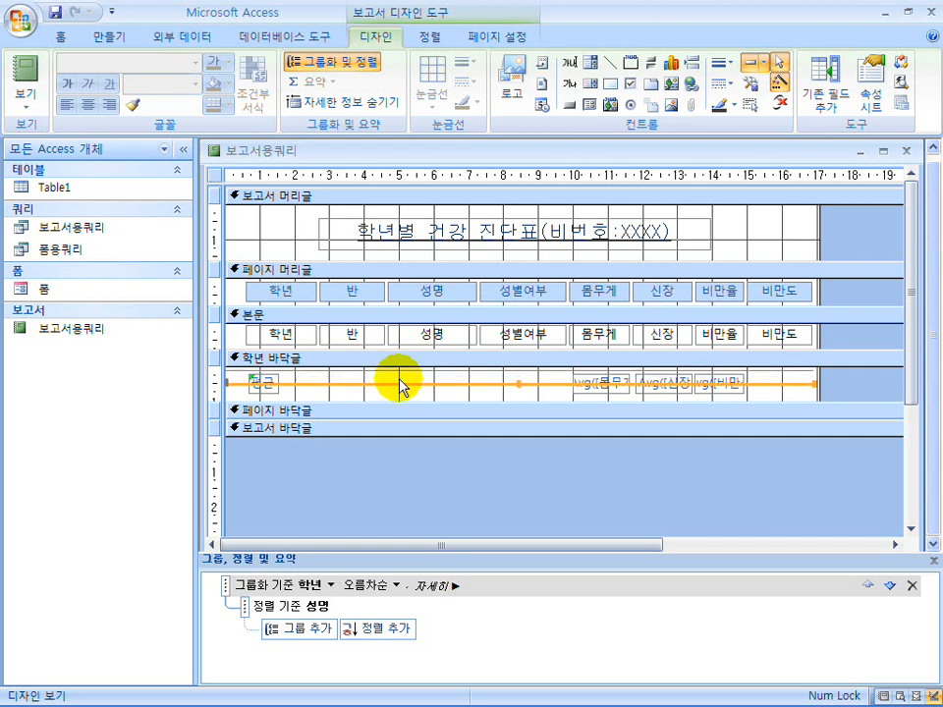
key("Down")
key("Down")
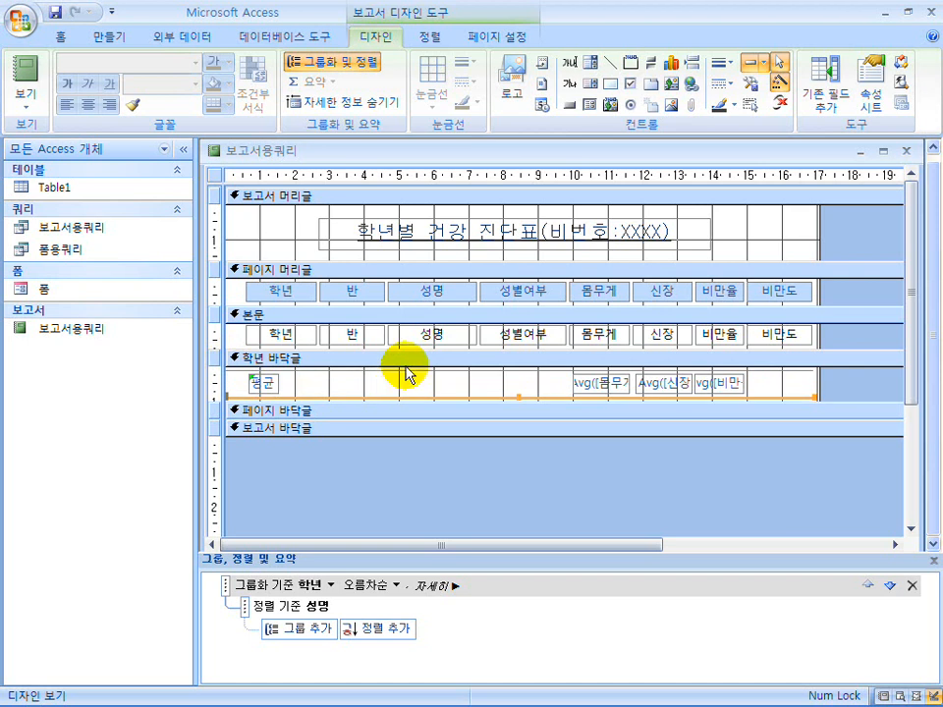
Step: Select both lines in the 학년 footer and set their border style to 실선
left_click(405, 373)
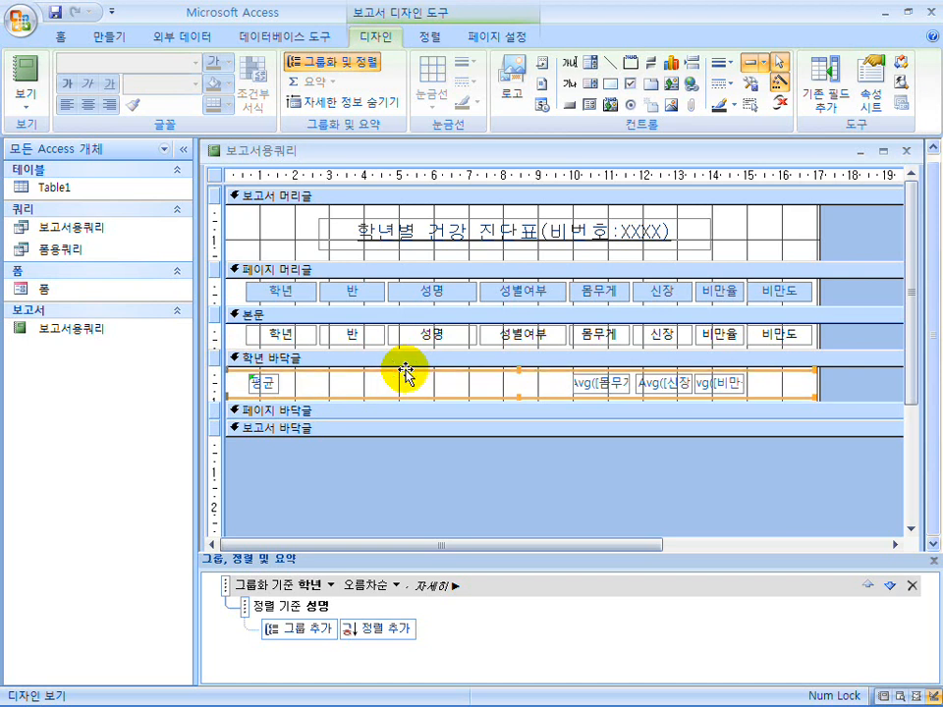
right_click(404, 373)
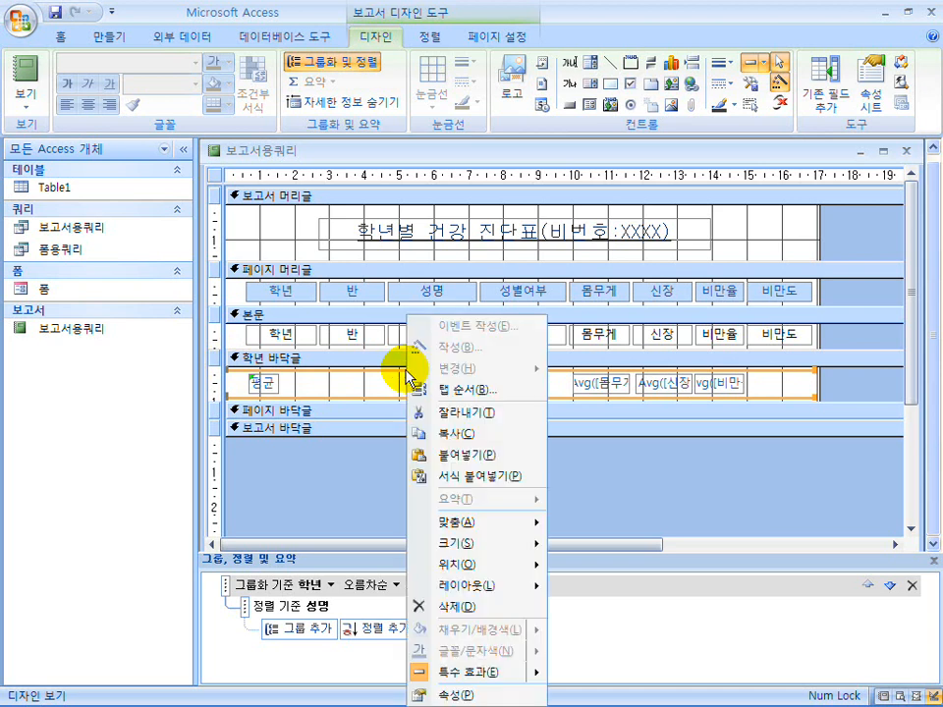
left_click(468, 696)
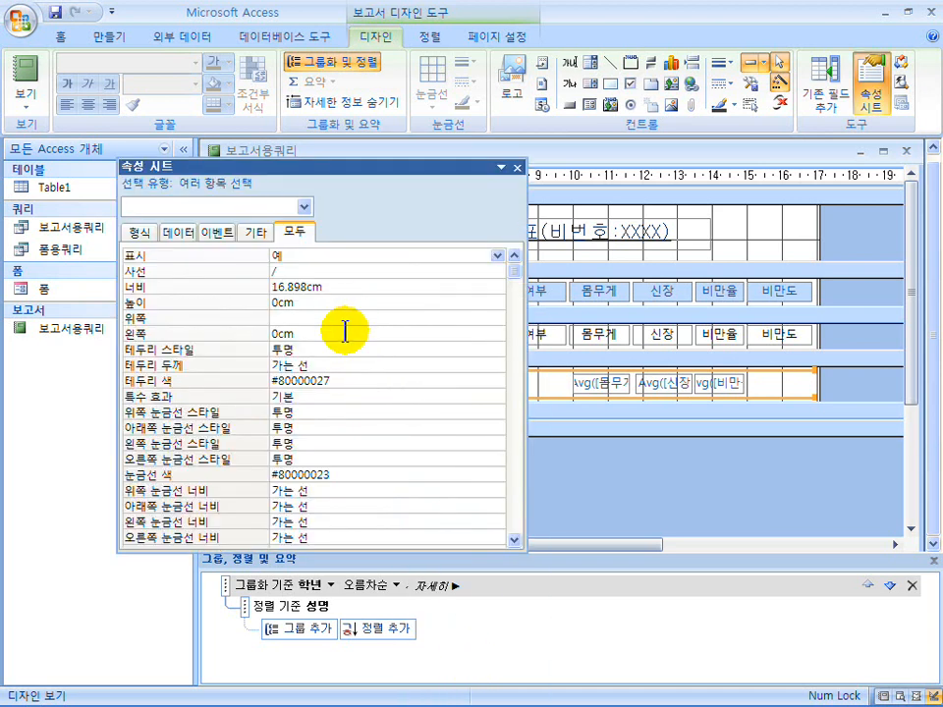
left_click(337, 349)
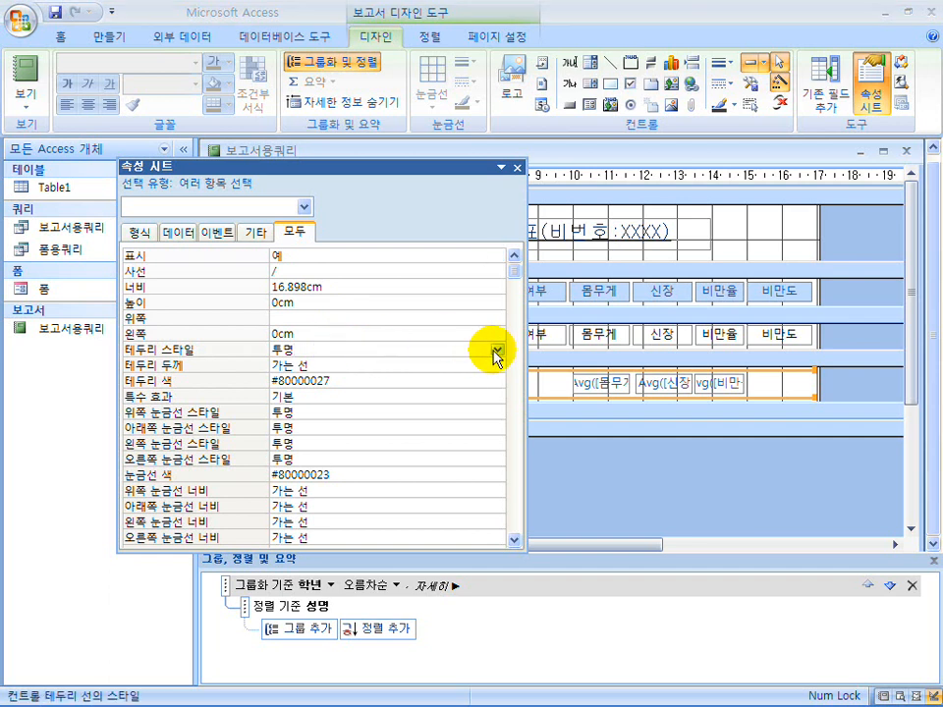
left_click(497, 350)
left_click(461, 380)
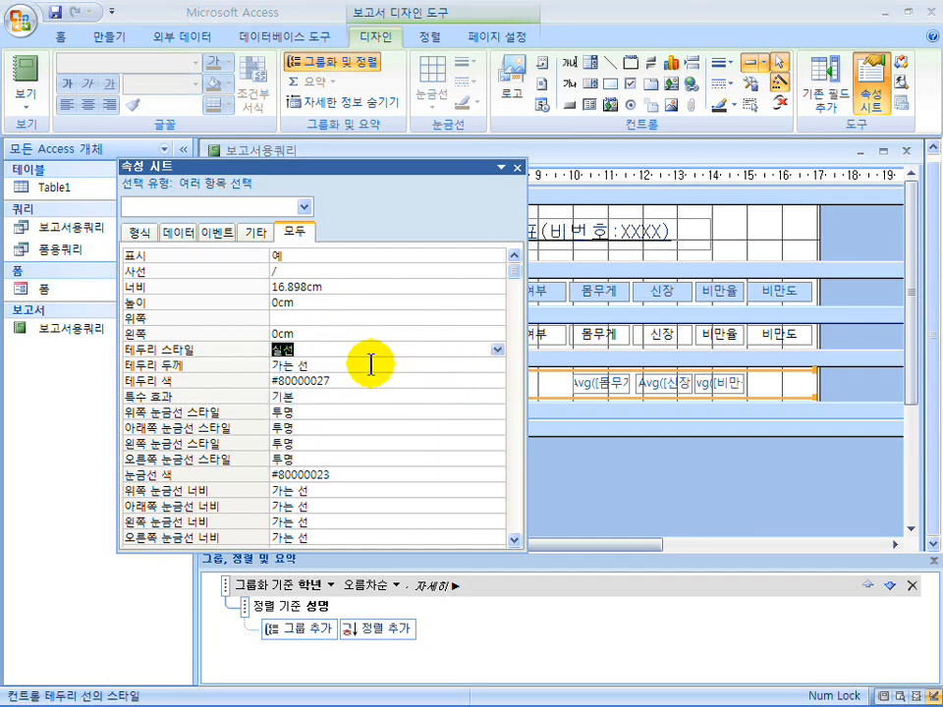
Step: Set the border colour of both 학년 footer lines to black, #000000, and preview the report
left_click(435, 383)
left_click(498, 380)
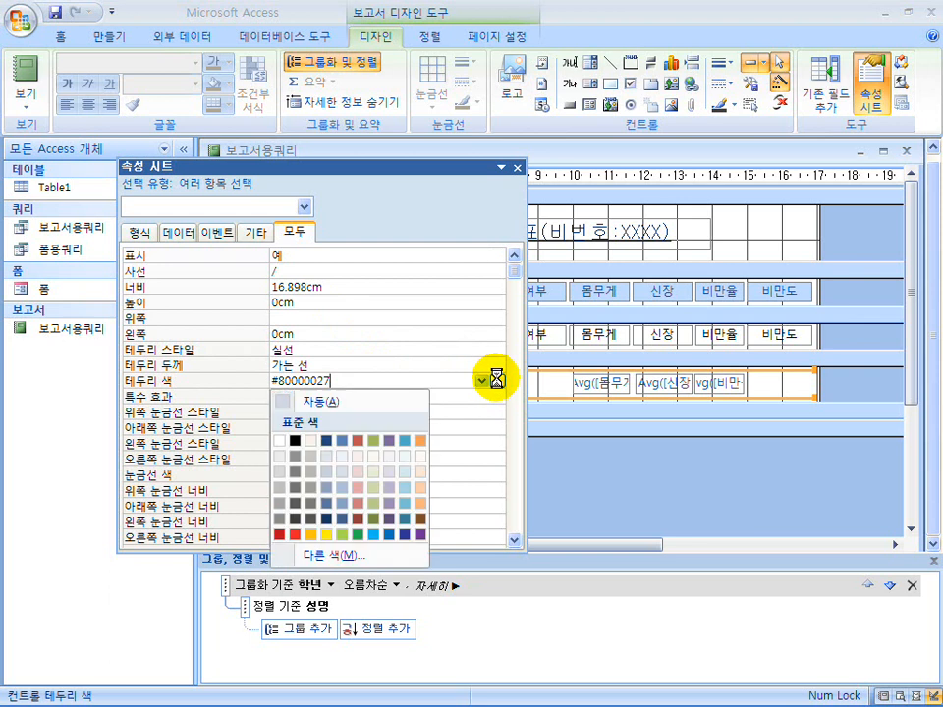
left_click(295, 440)
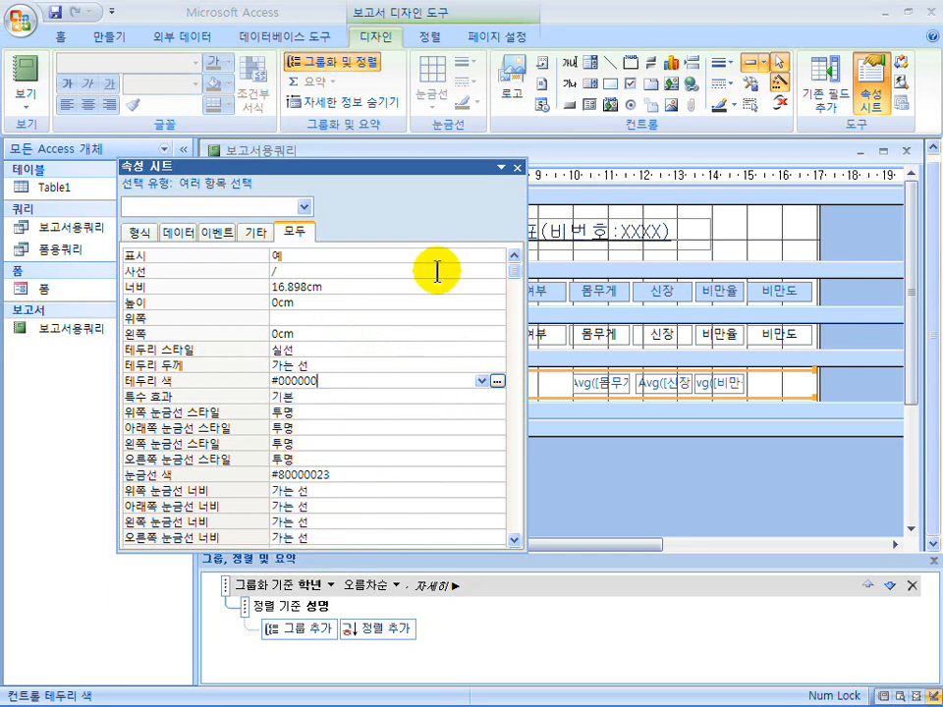
left_click(518, 167)
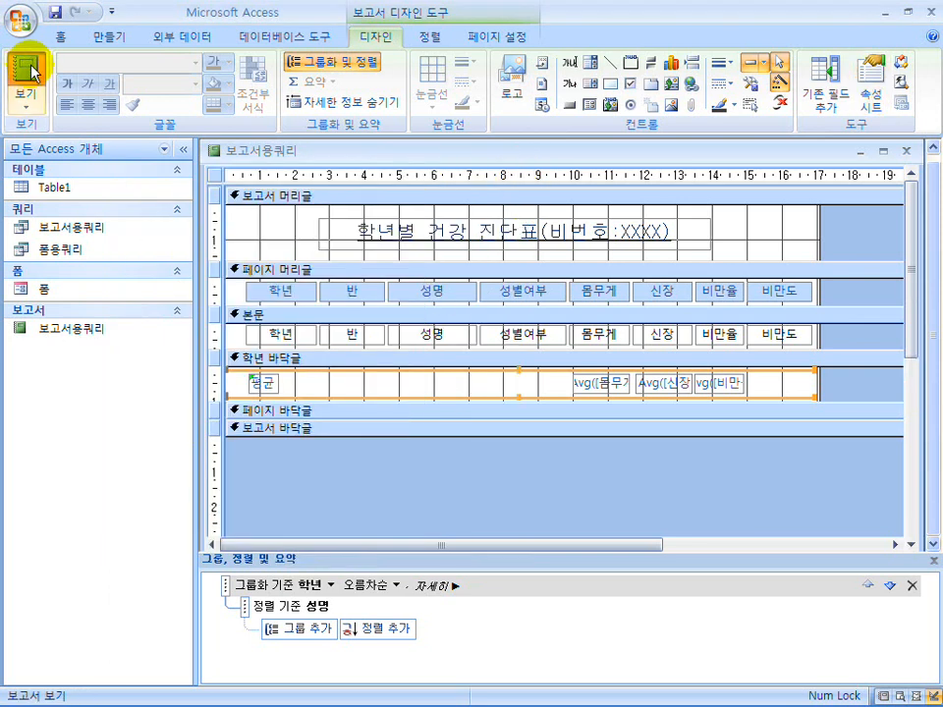
left_click(27, 70)
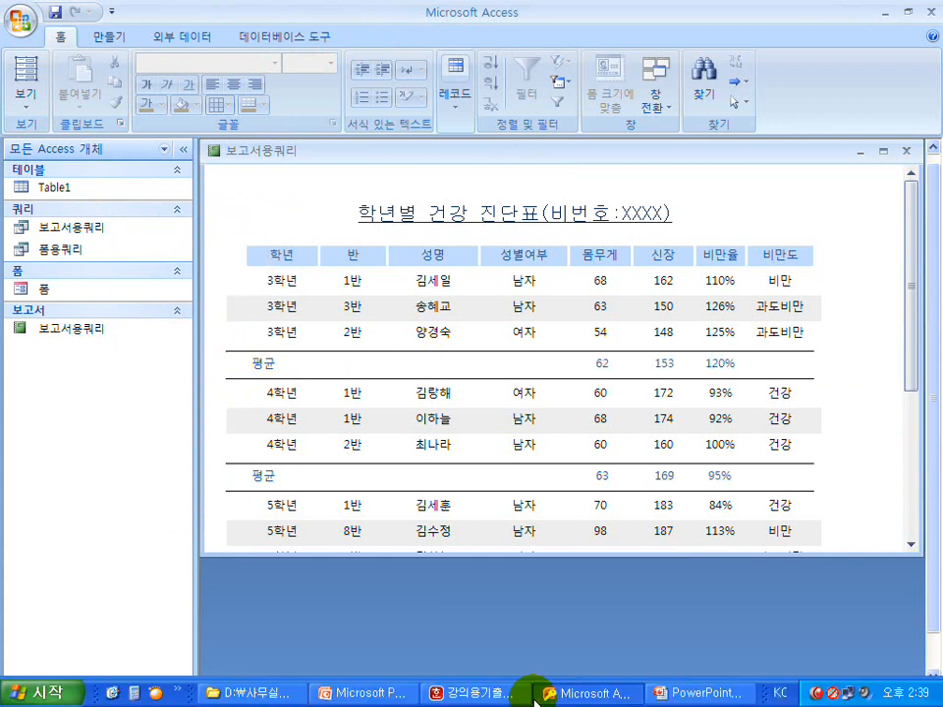
Step: Compare the grade values repeated in the report's 학년 column with the form in the Hangul exam document
left_click(27, 90)
left_click(146, 259)
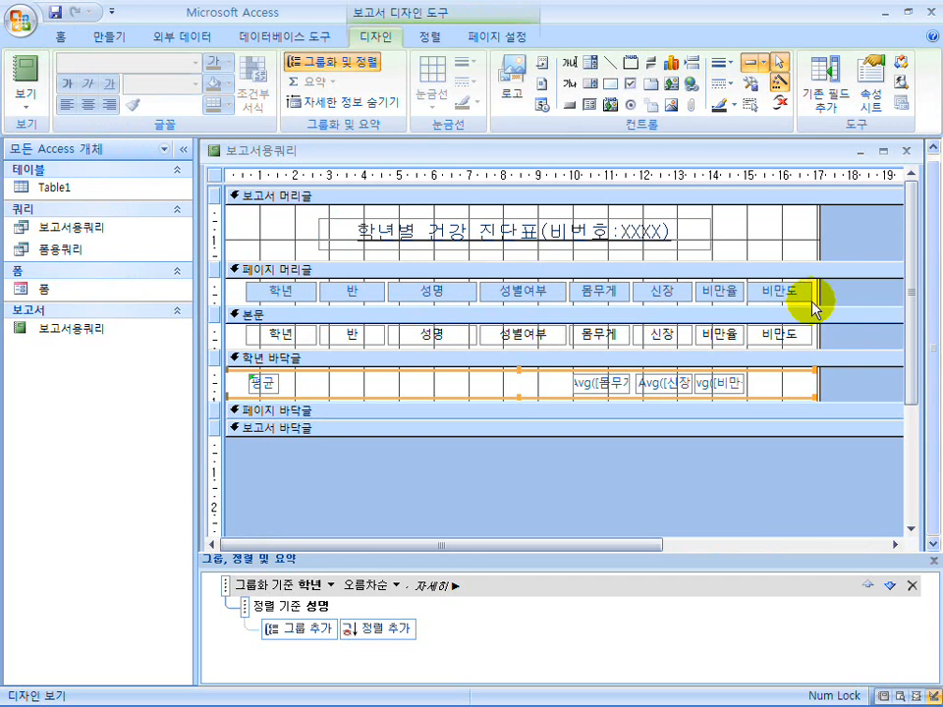
left_click(24, 69)
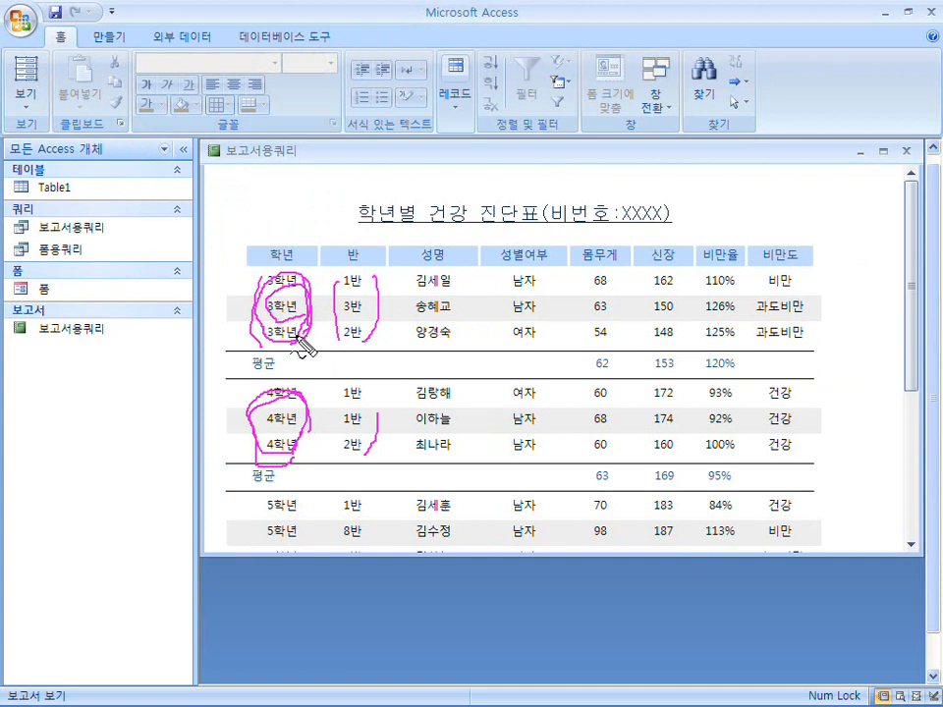
key("Escape")
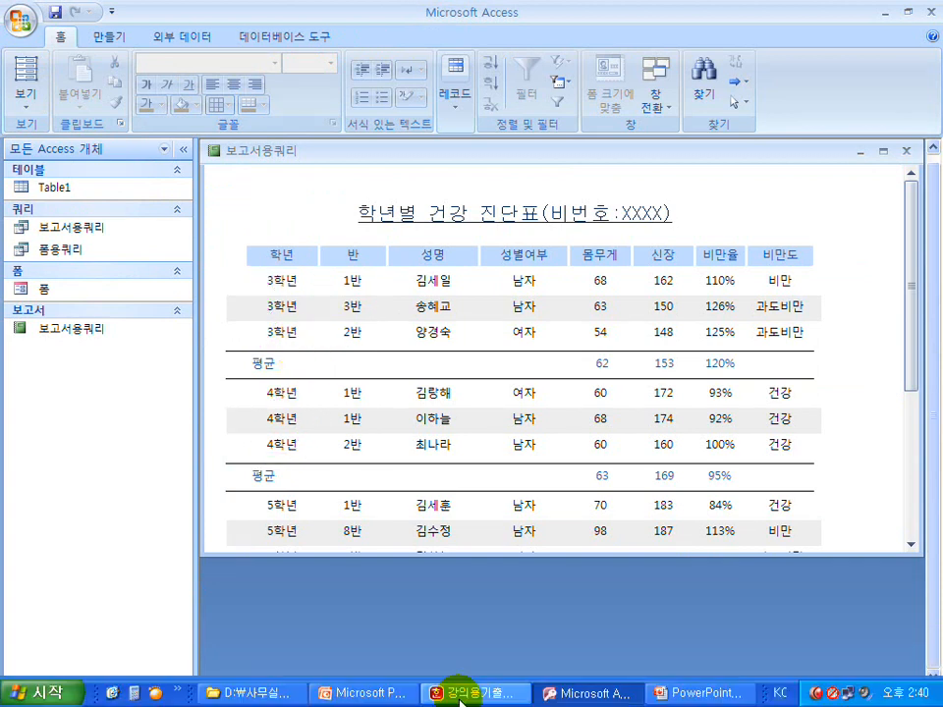
left_click(499, 687)
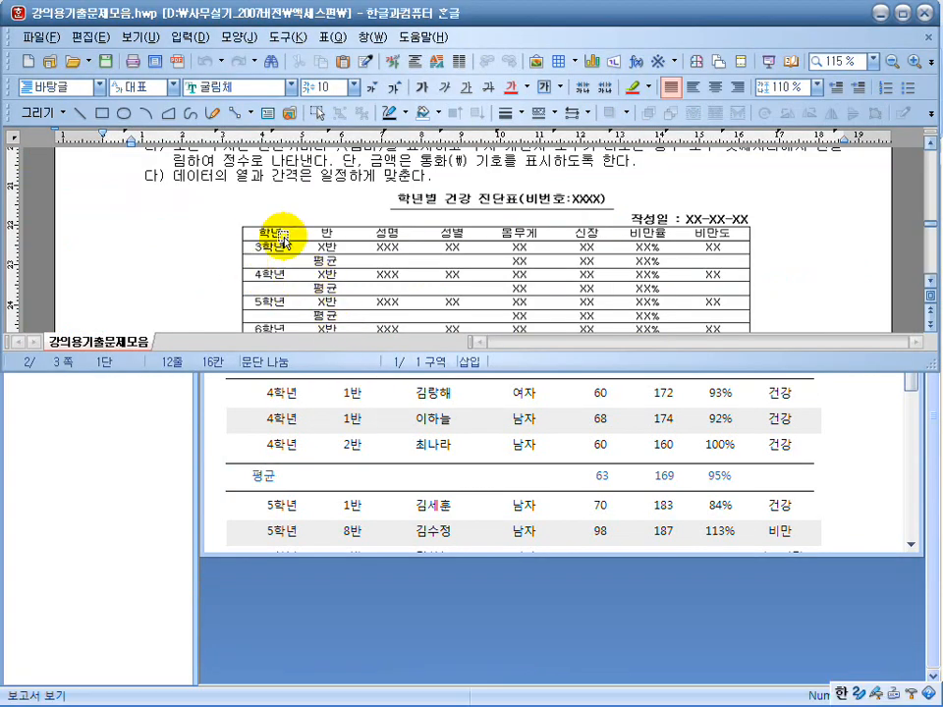
left_click(433, 654)
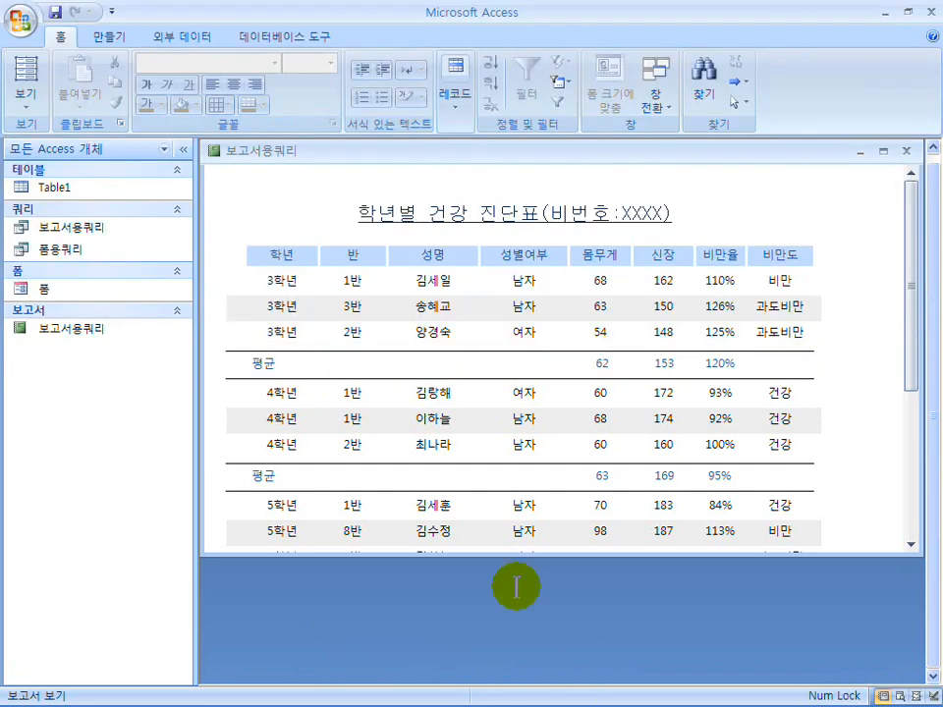
Step: Return the Access report to design view and open the properties of the 학년 text box in the 본문 section
left_click(26, 98)
left_click(48, 270)
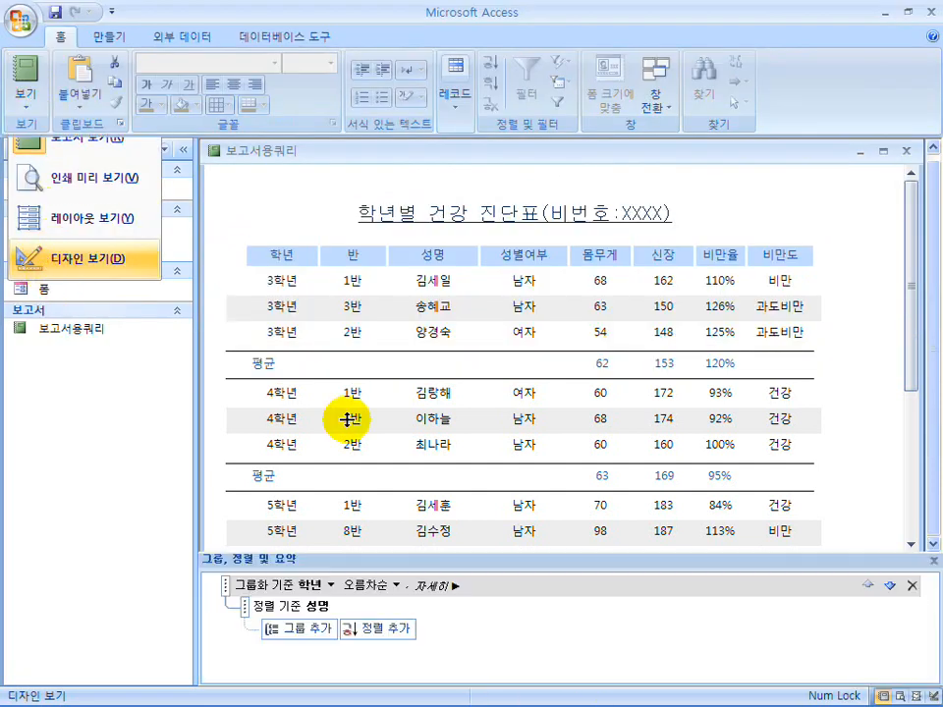
left_click(279, 334)
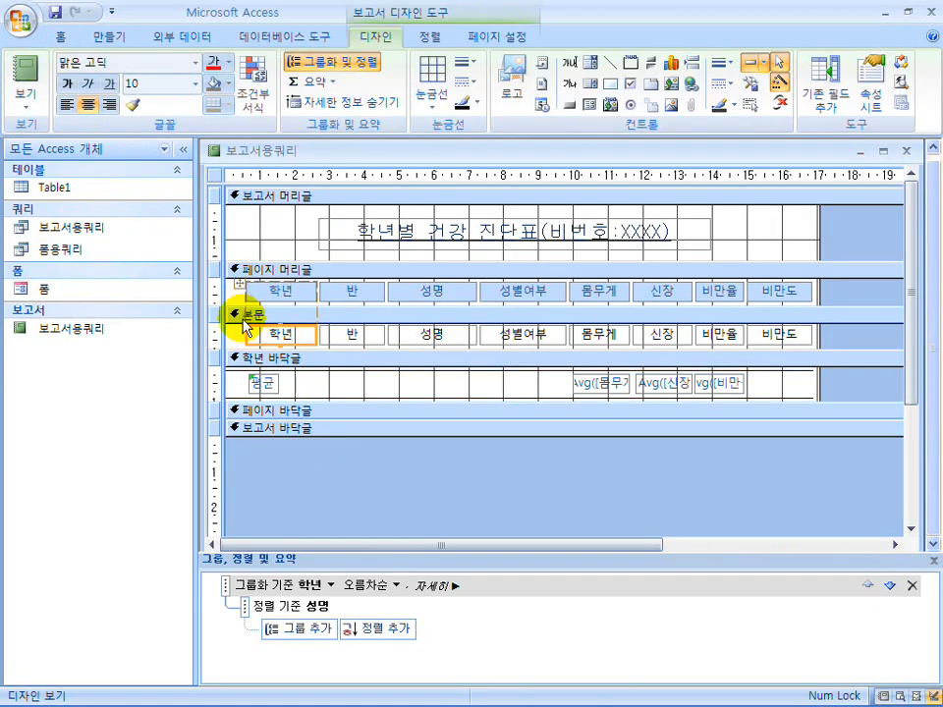
right_click(285, 339)
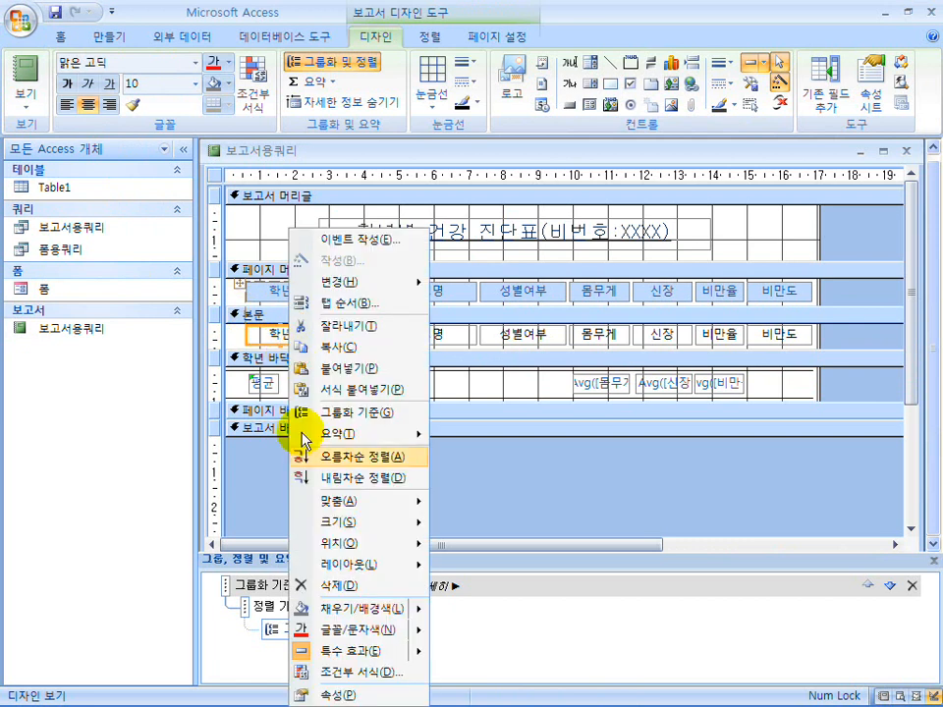
left_click(362, 689)
left_click_drag(511, 295, 505, 431)
left_click(228, 386)
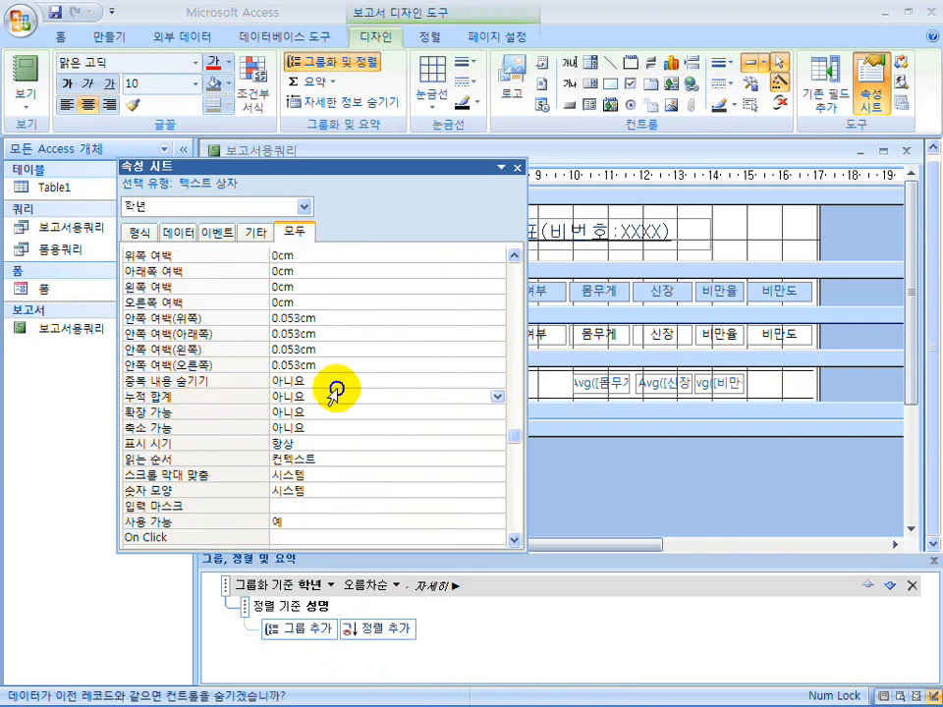
key("Down")
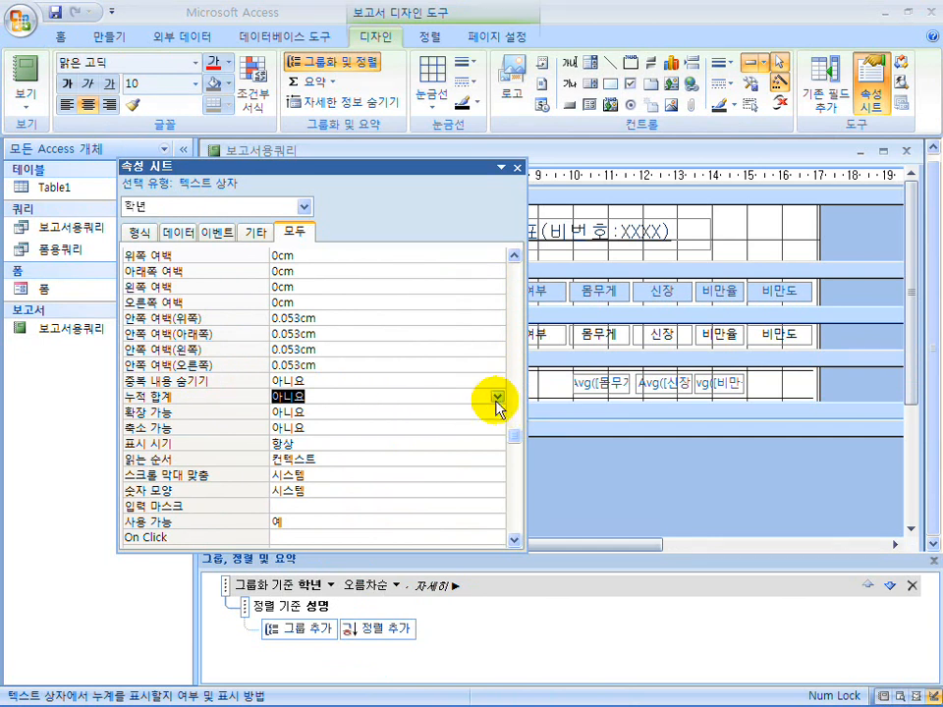
left_click(498, 397)
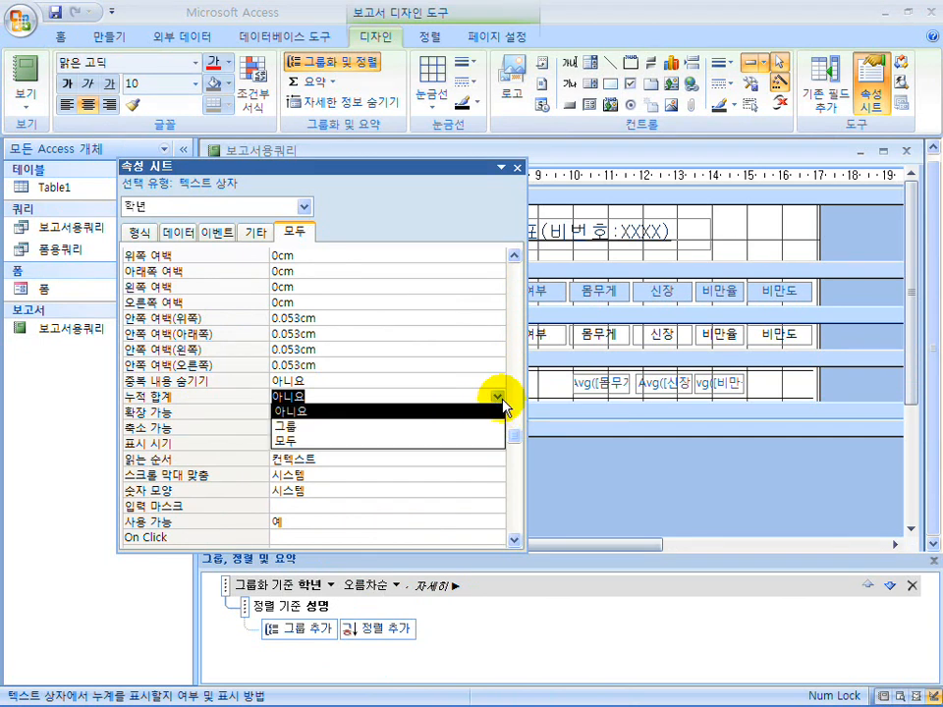
left_click(502, 403)
Step: Set 중복 내용 숨기기 to 예 for the 학년 text box and check the grade groups in report view
left_click(379, 380)
left_click(499, 382)
left_click(463, 397)
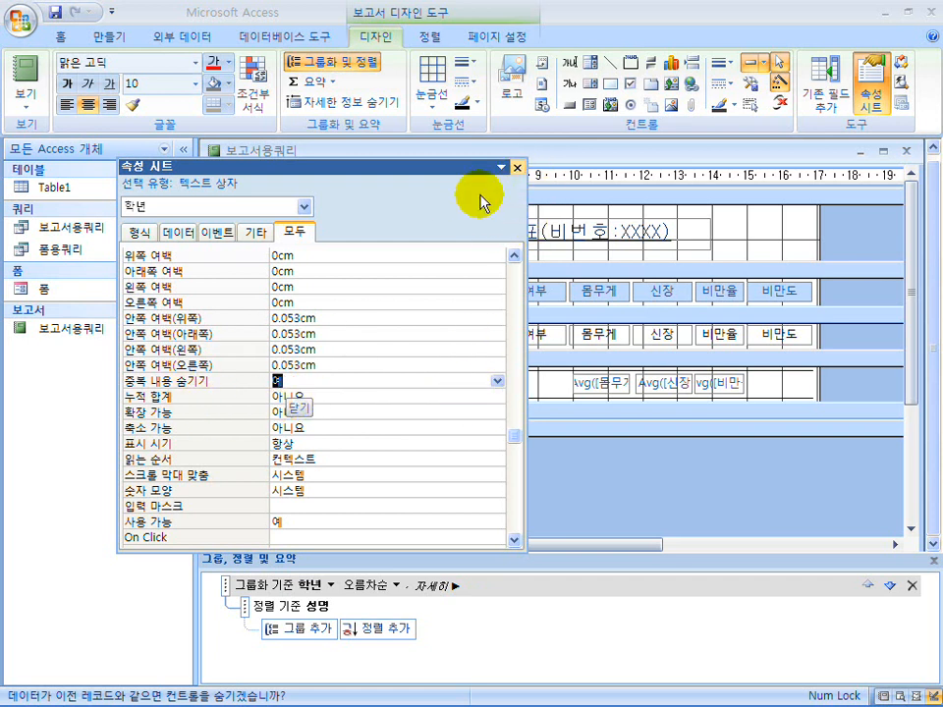
left_click(517, 168)
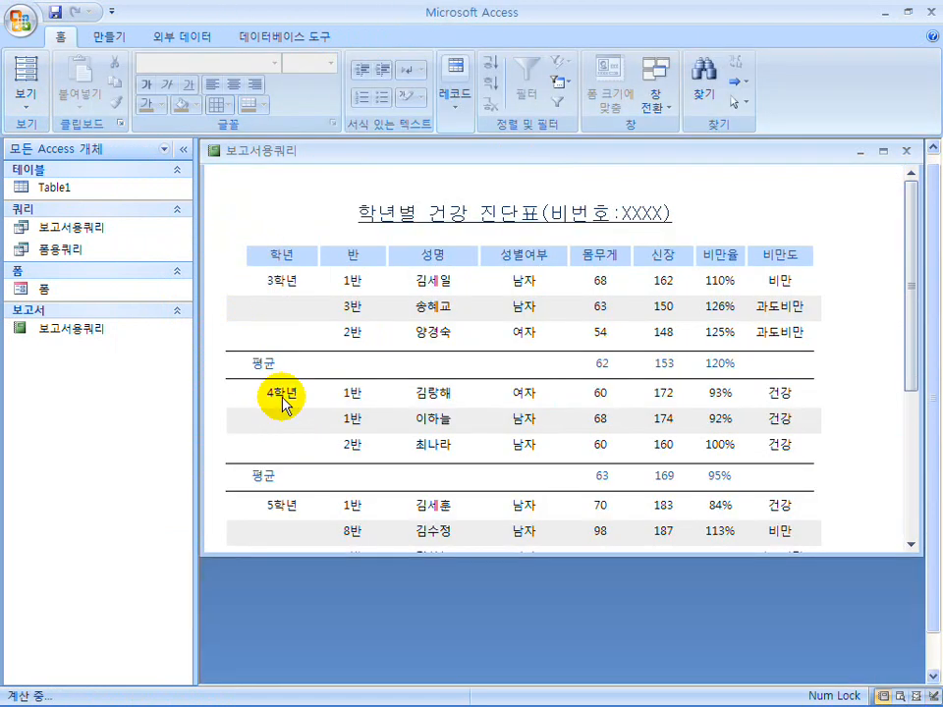
scroll(326, 475, "down", 1)
scroll(328, 472, "down", 2)
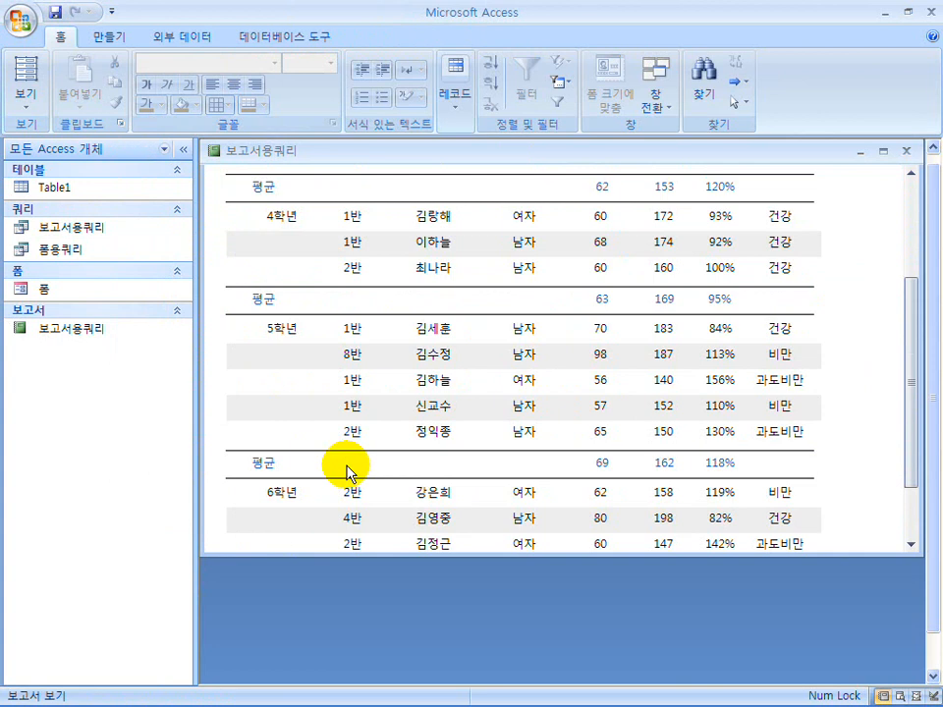
scroll(346, 469, "up", 1)
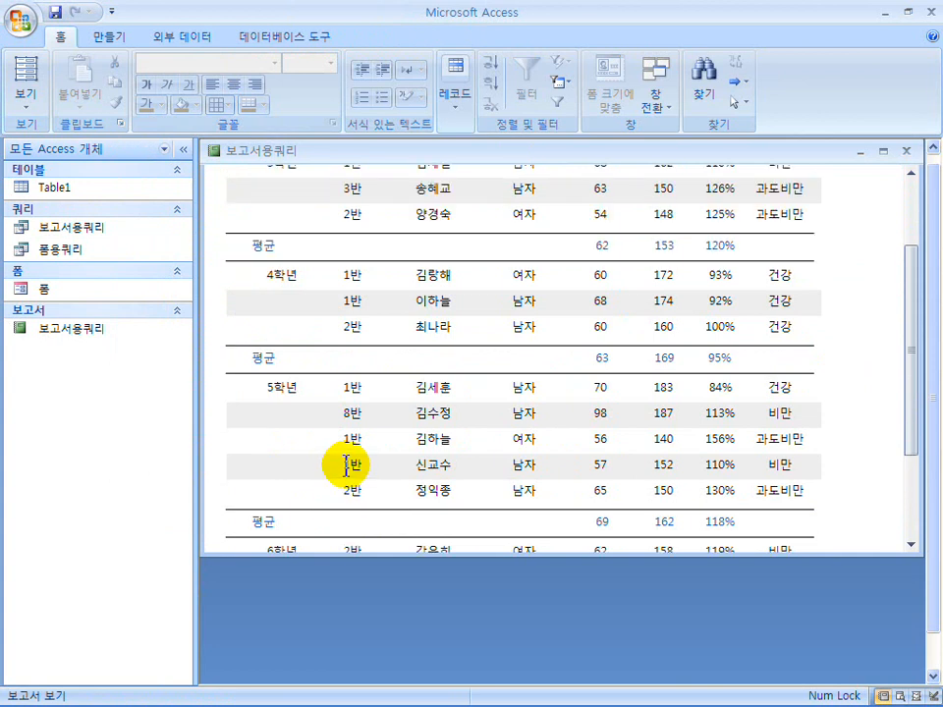
Step: Show the report in print preview by way of design view
left_click(22, 98)
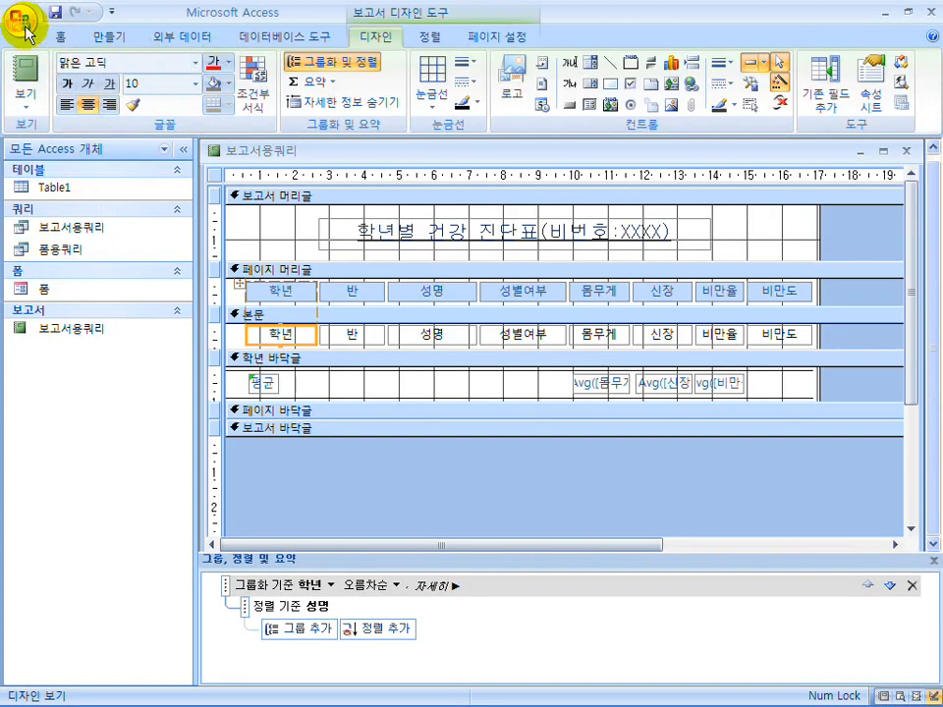
left_click(23, 102)
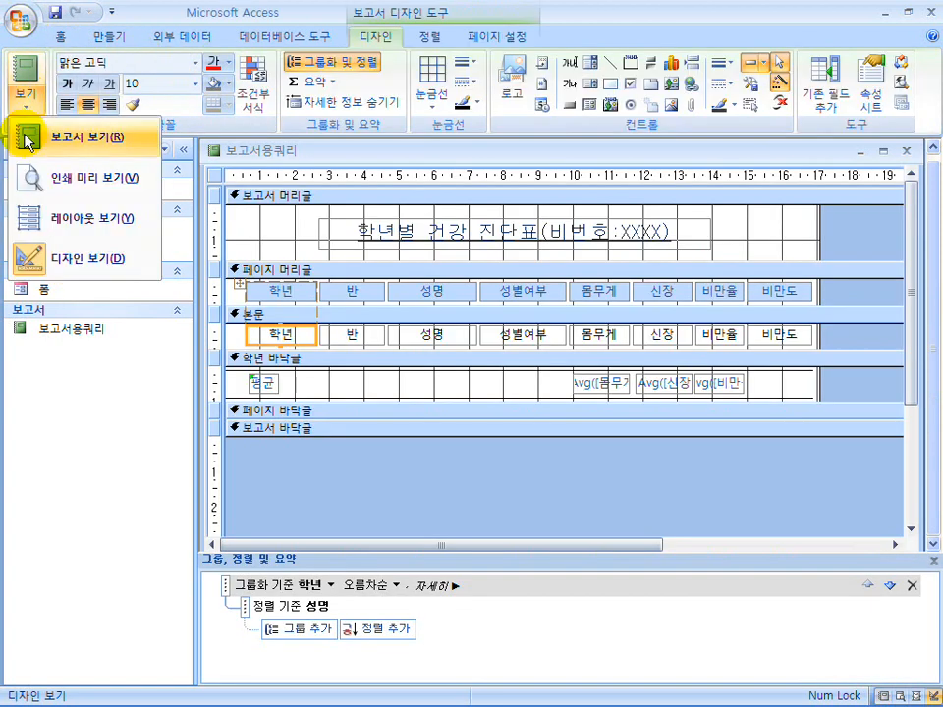
left_click(88, 178)
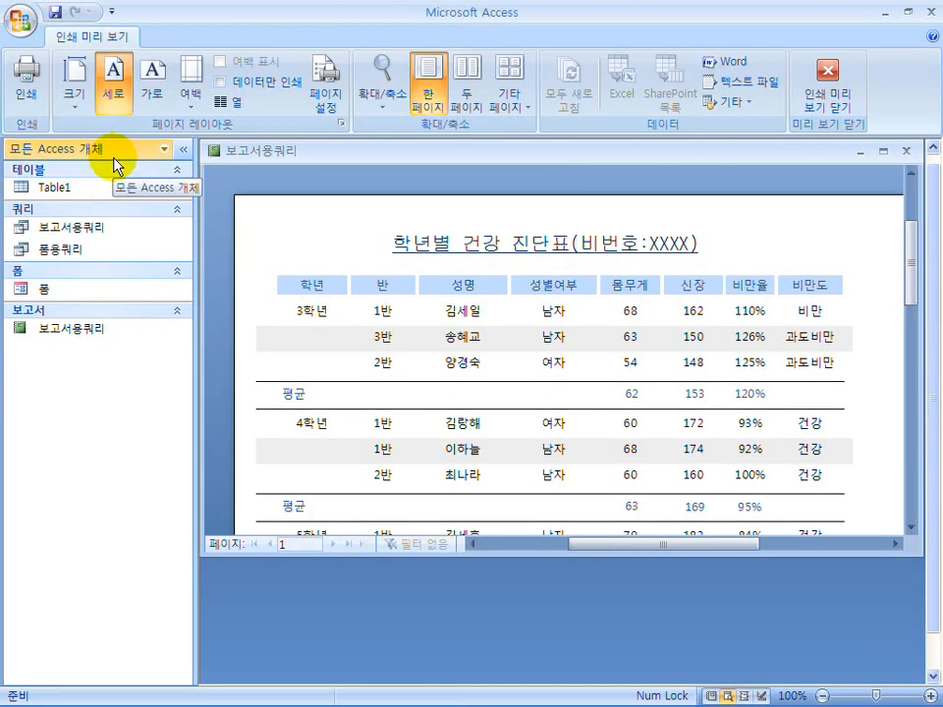
Step: Set the report's top page margin to 60 mm in the page setup
left_click(325, 93)
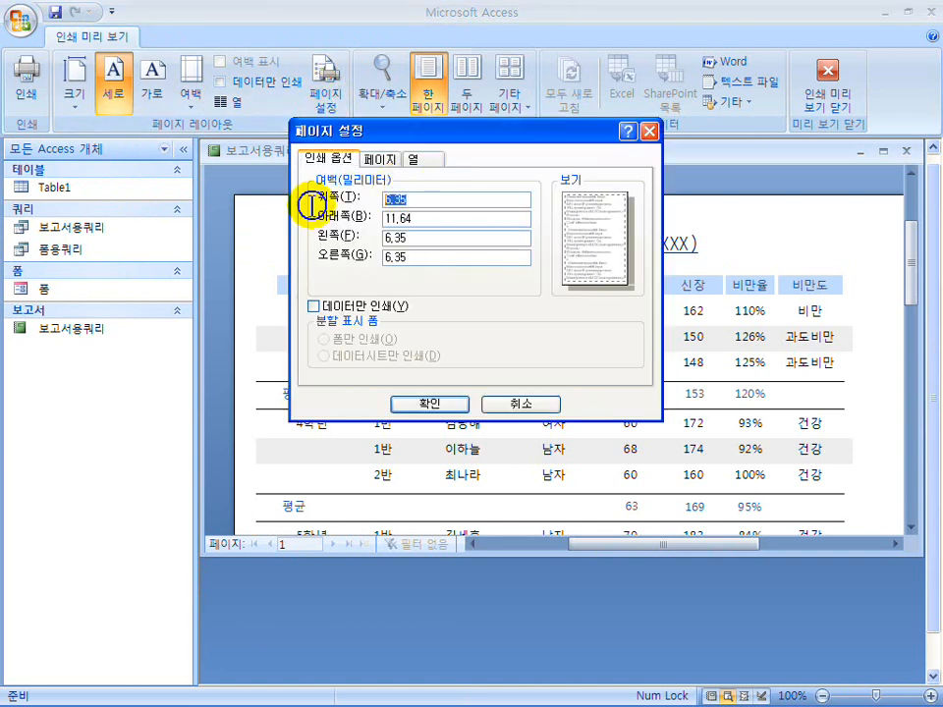
type("60")
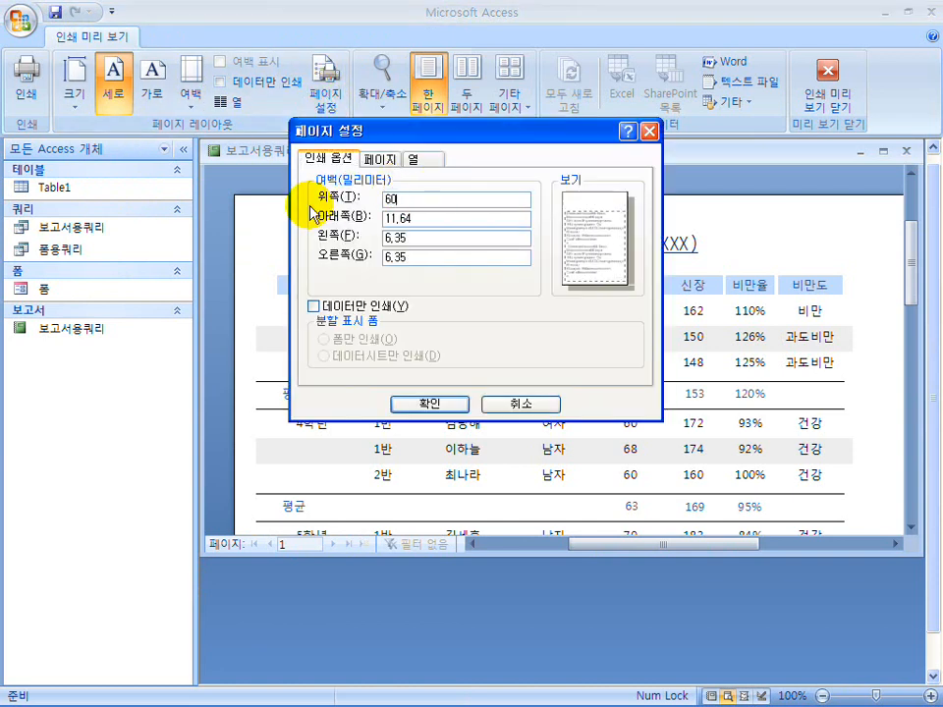
left_click(448, 401)
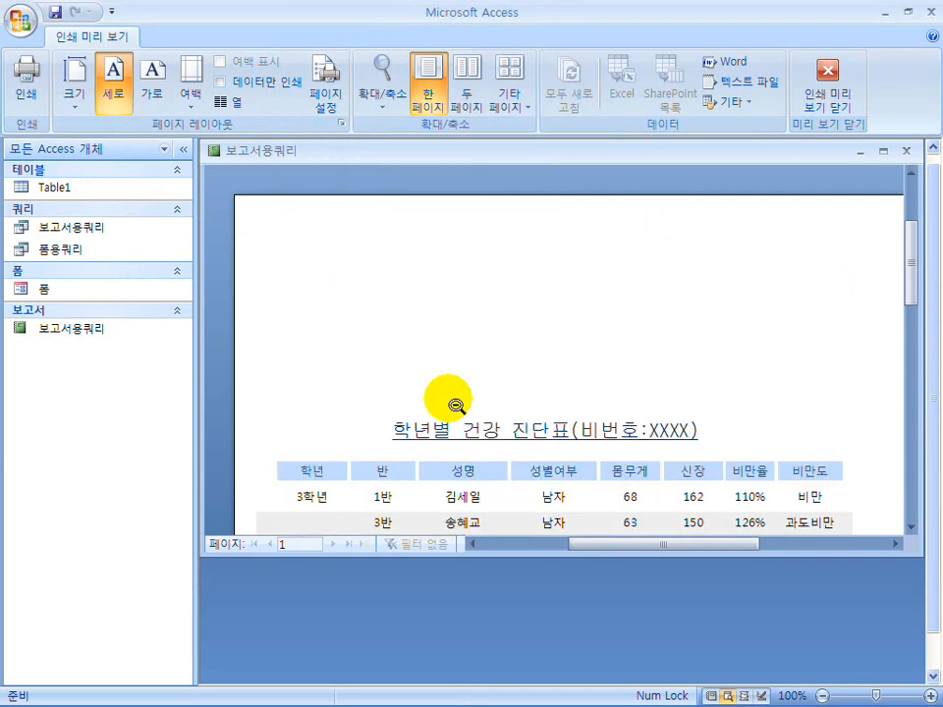
Step: Apply the 넓게 margin preset to the report and check both side margins in the preview
left_click(190, 96)
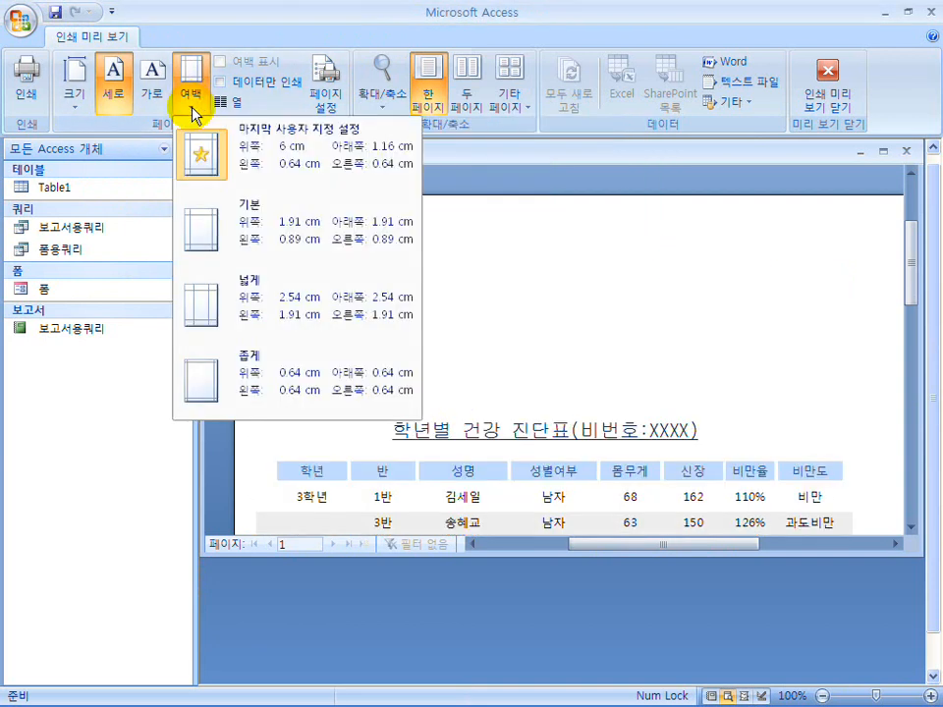
left_click(250, 322)
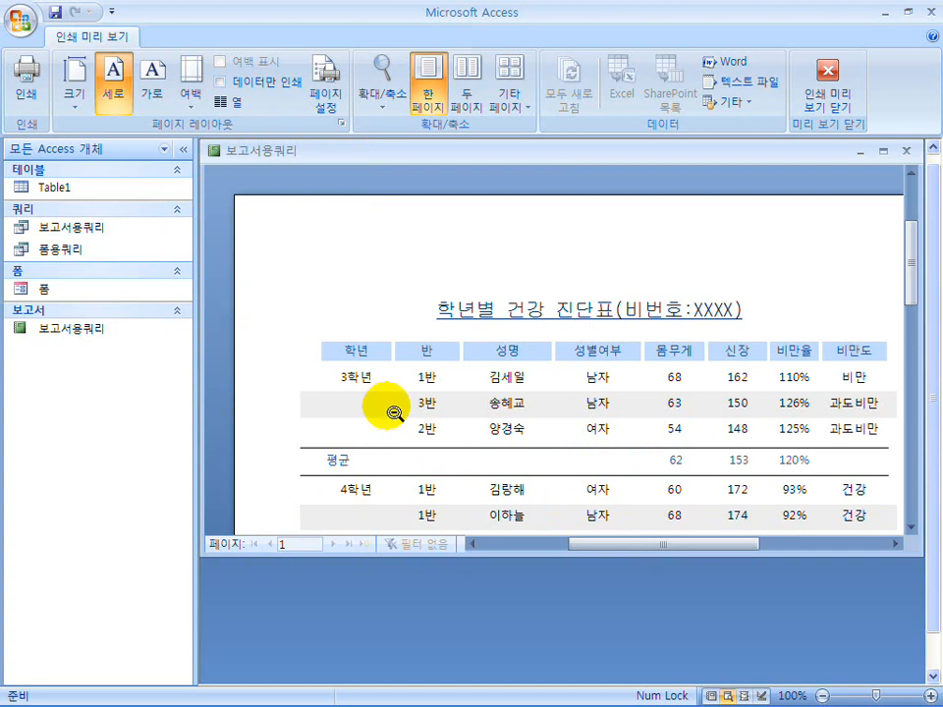
left_click_drag(593, 553, 633, 552)
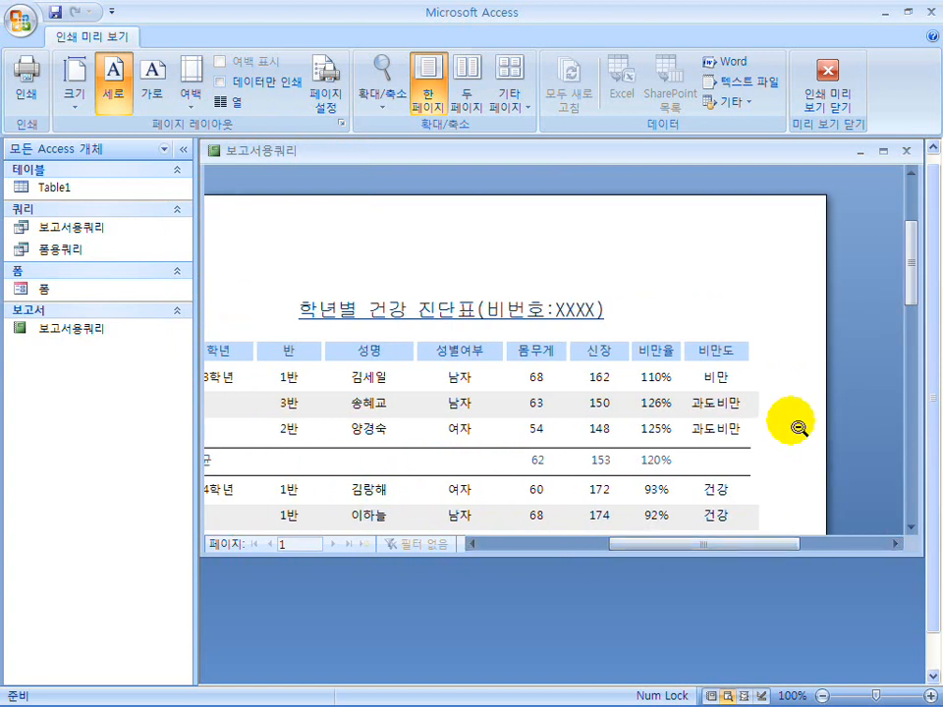
left_click_drag(727, 550, 687, 543)
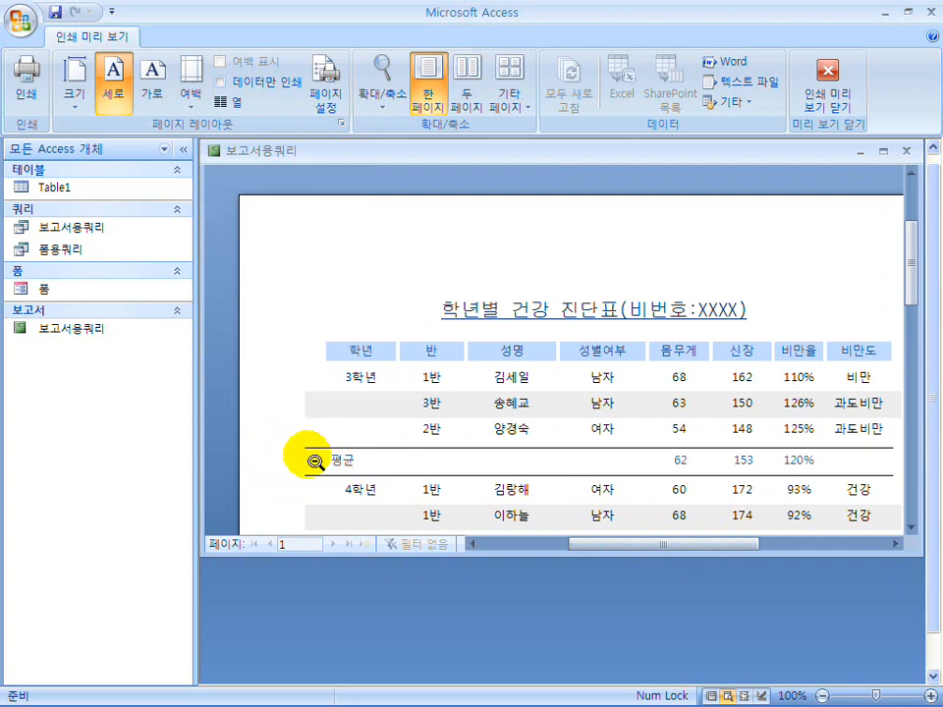
left_click(22, 87)
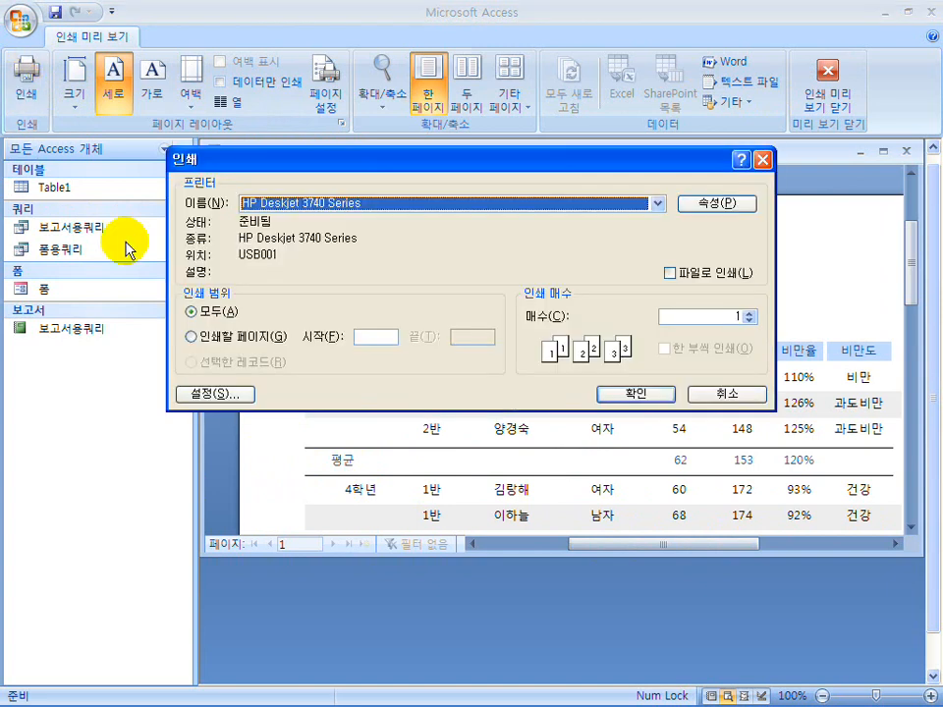
left_click(190, 336)
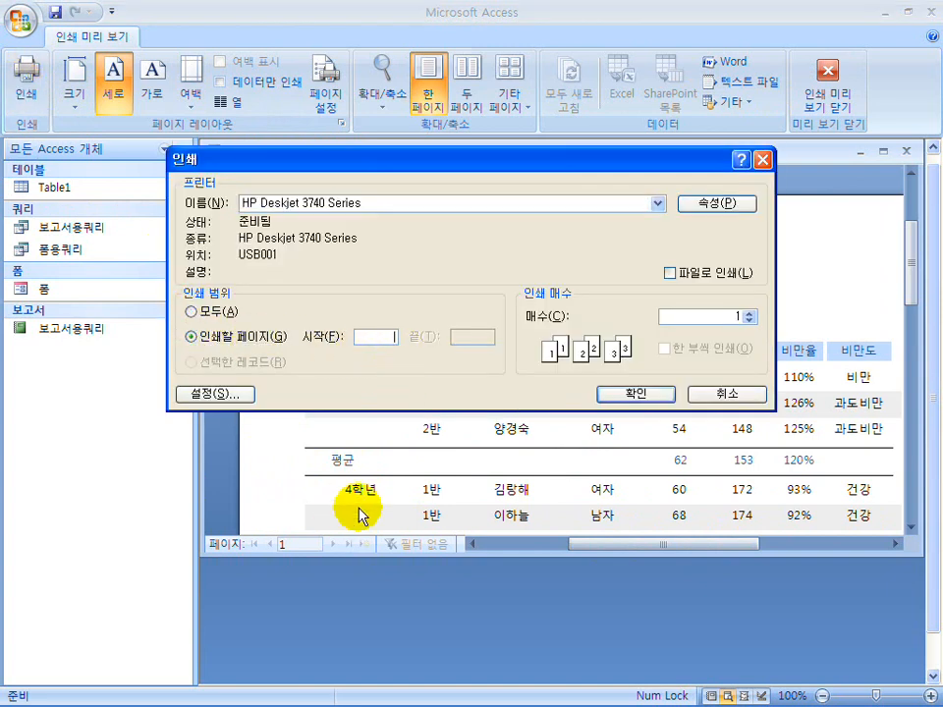
left_click(664, 394)
left_click(298, 546)
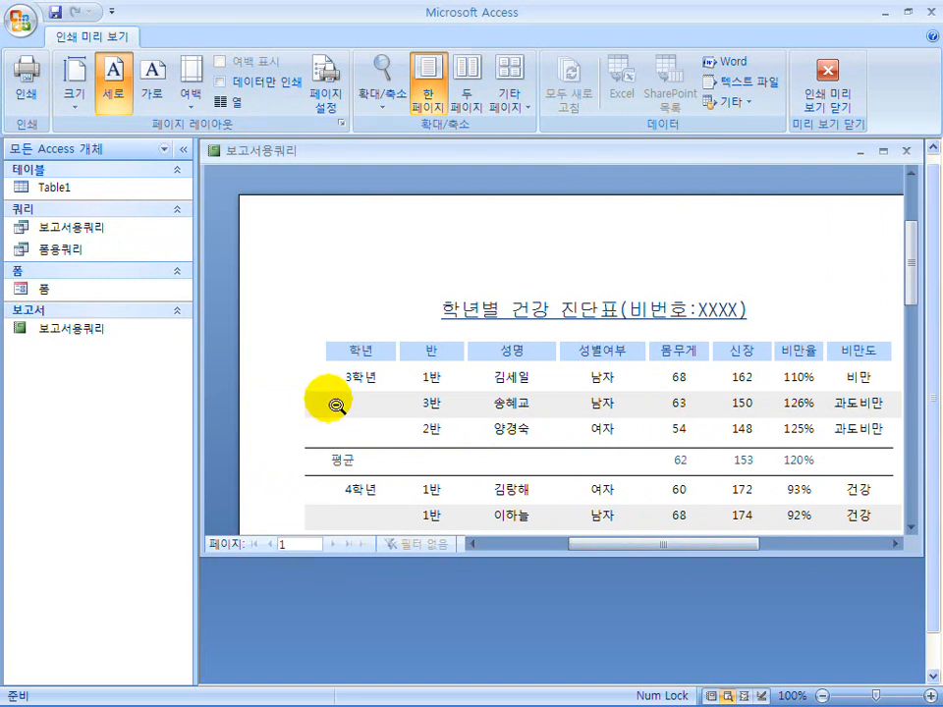
left_click(25, 84)
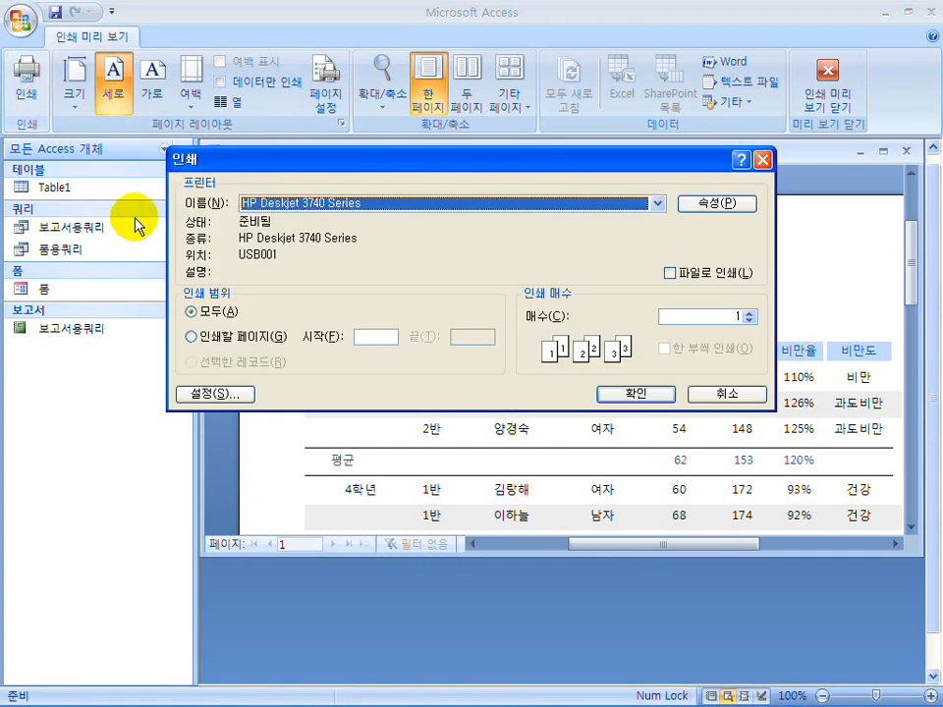
left_click(206, 313)
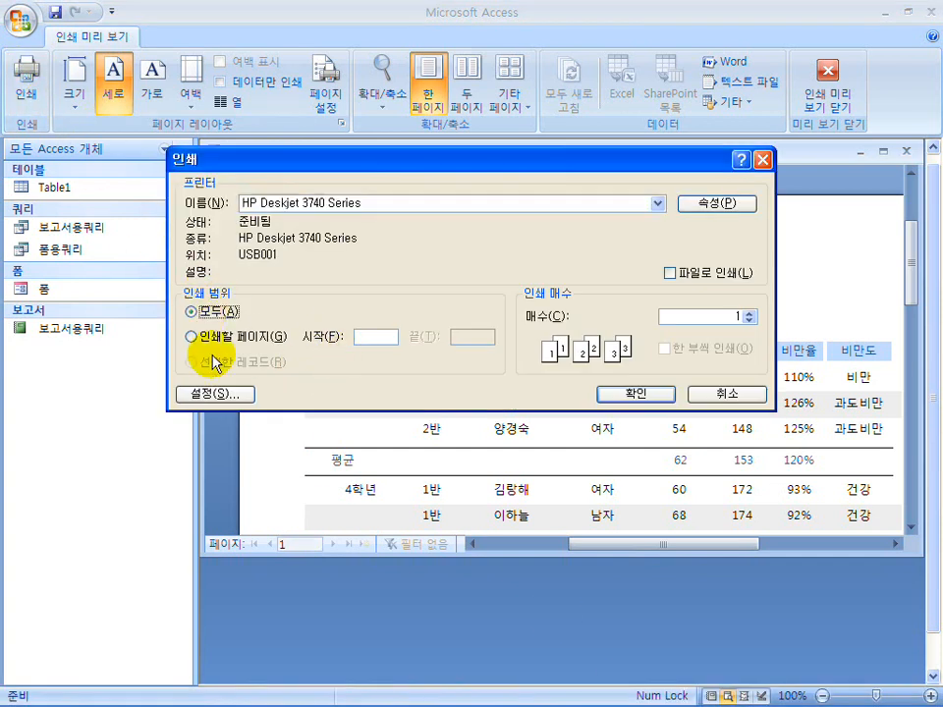
left_click(369, 340)
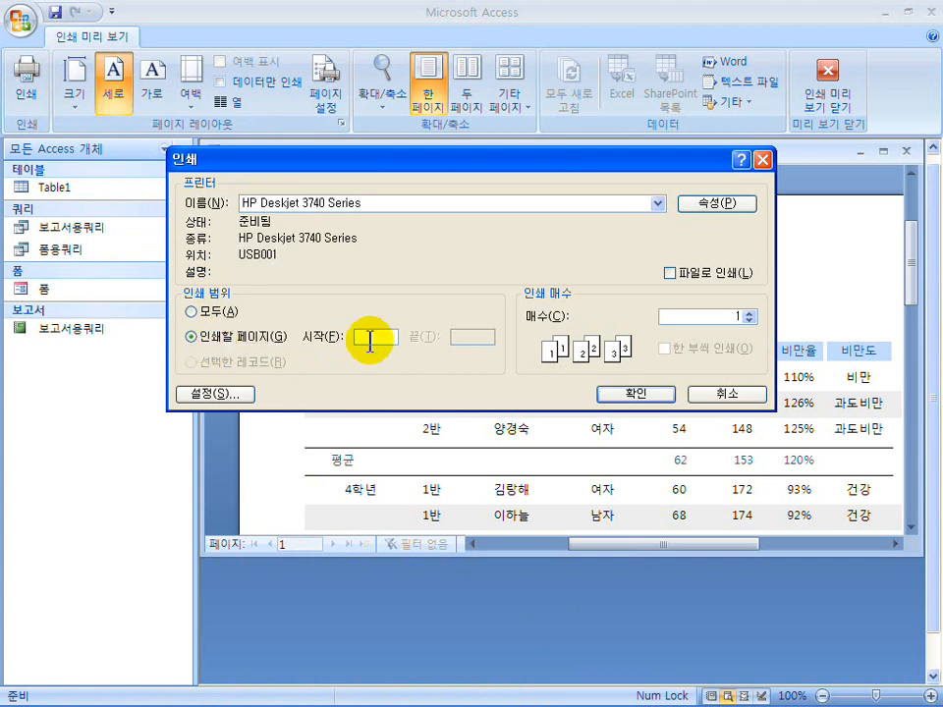
type("1")
left_click(478, 336)
type("1")
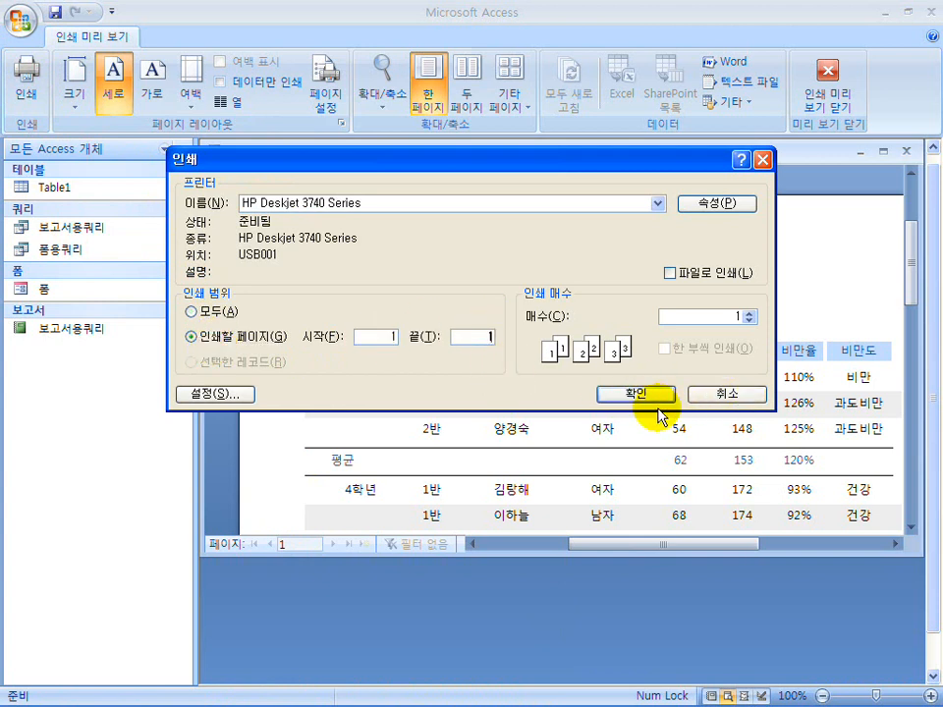
left_click(718, 394)
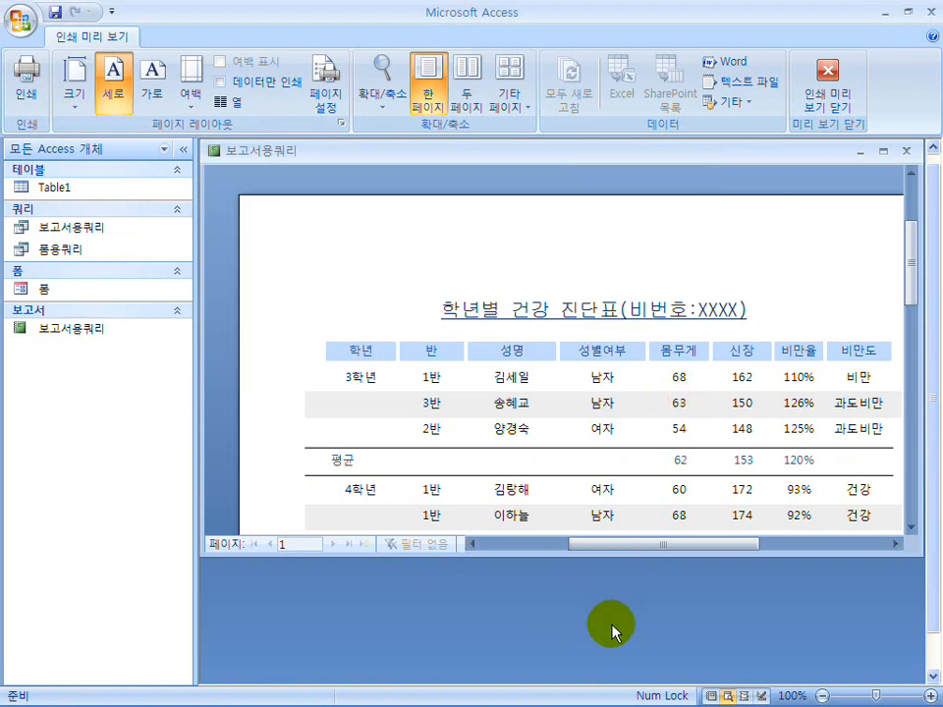
Step: Switch to the PowerPoint slide to review the sample health report form, and return to the report in Access
key("super")
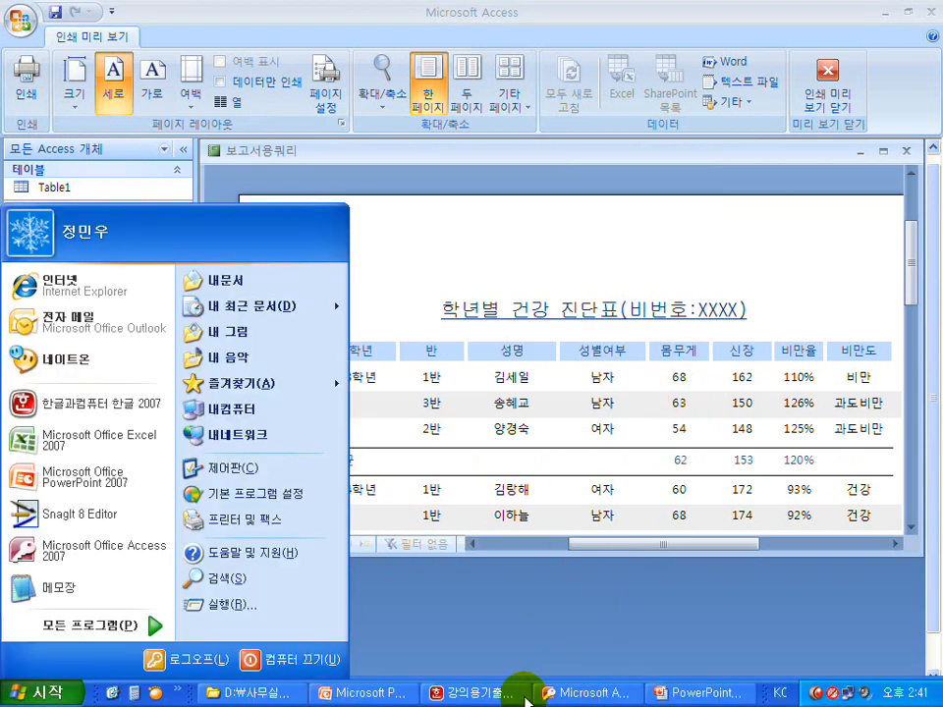
left_click(687, 693)
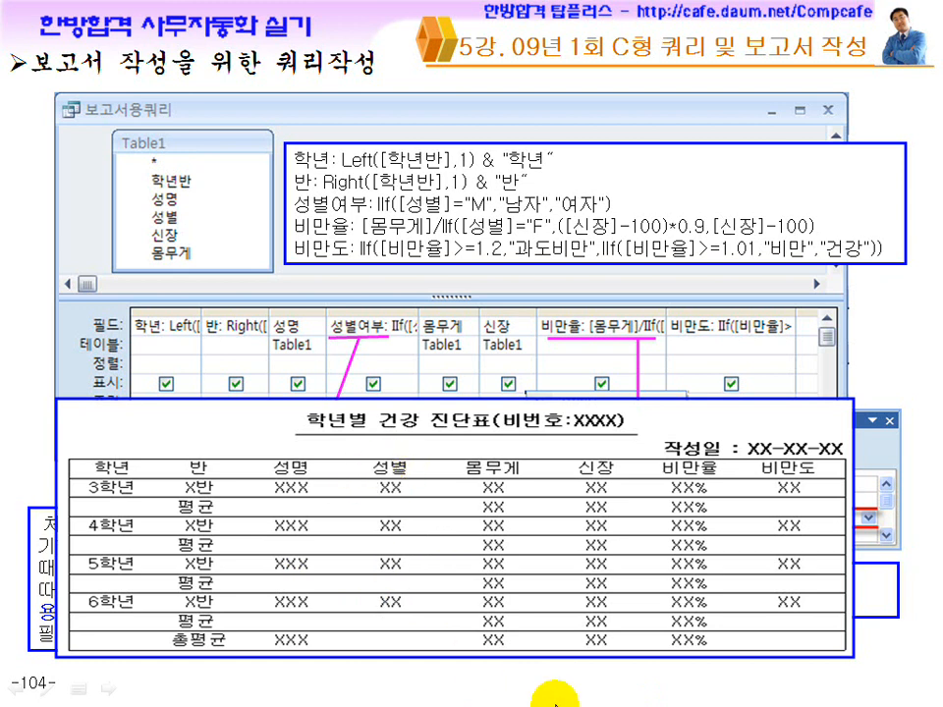
key("super")
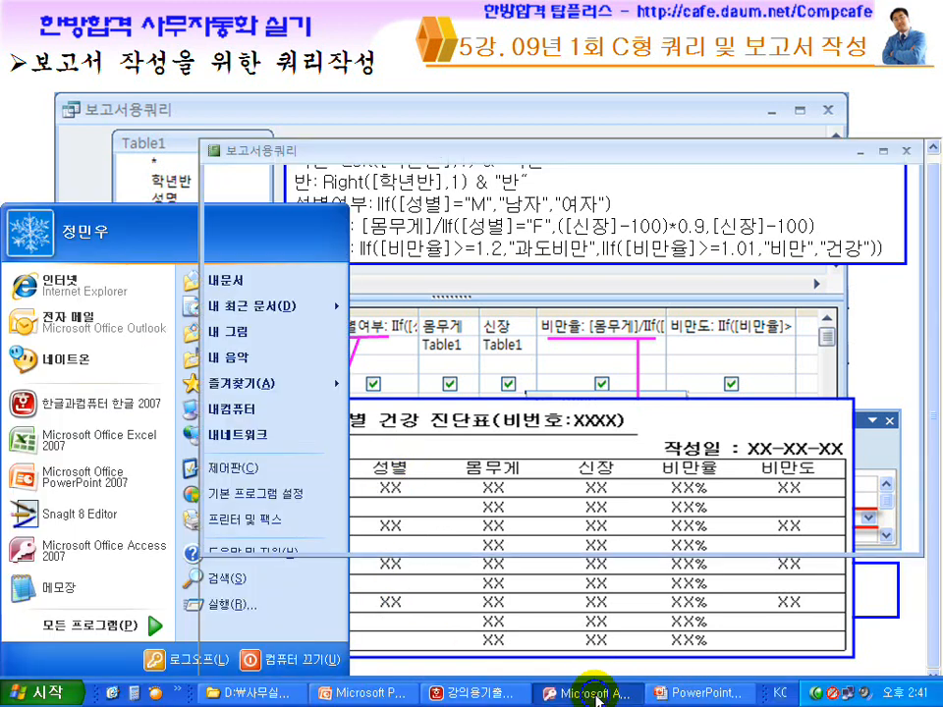
left_click(596, 693)
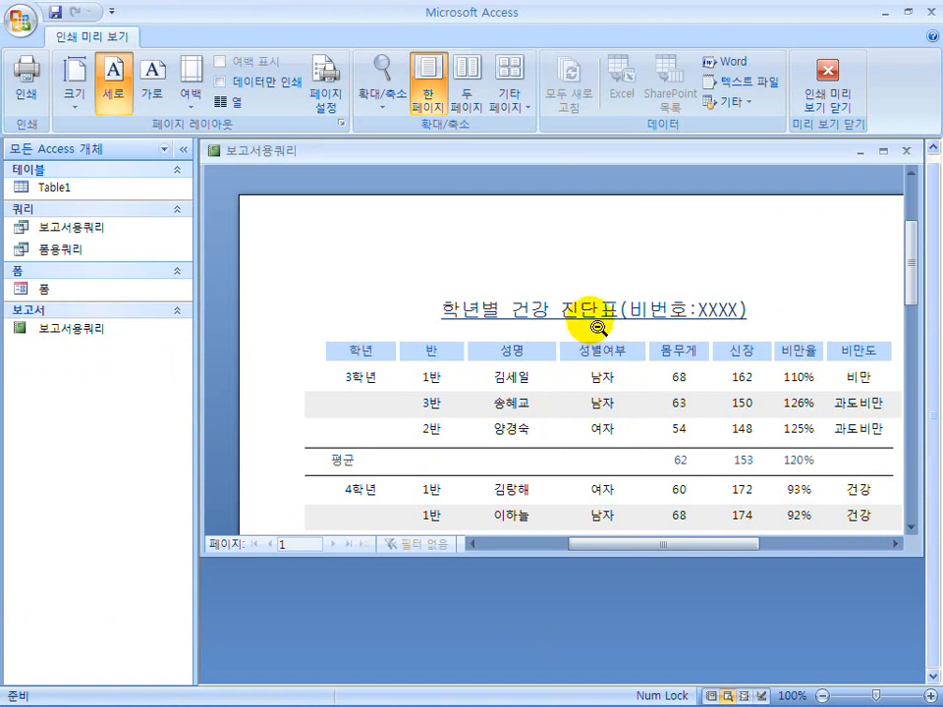
Step: Close the print preview and set the caption of the 성별여부 heading label in the page header to 성별
left_click(823, 99)
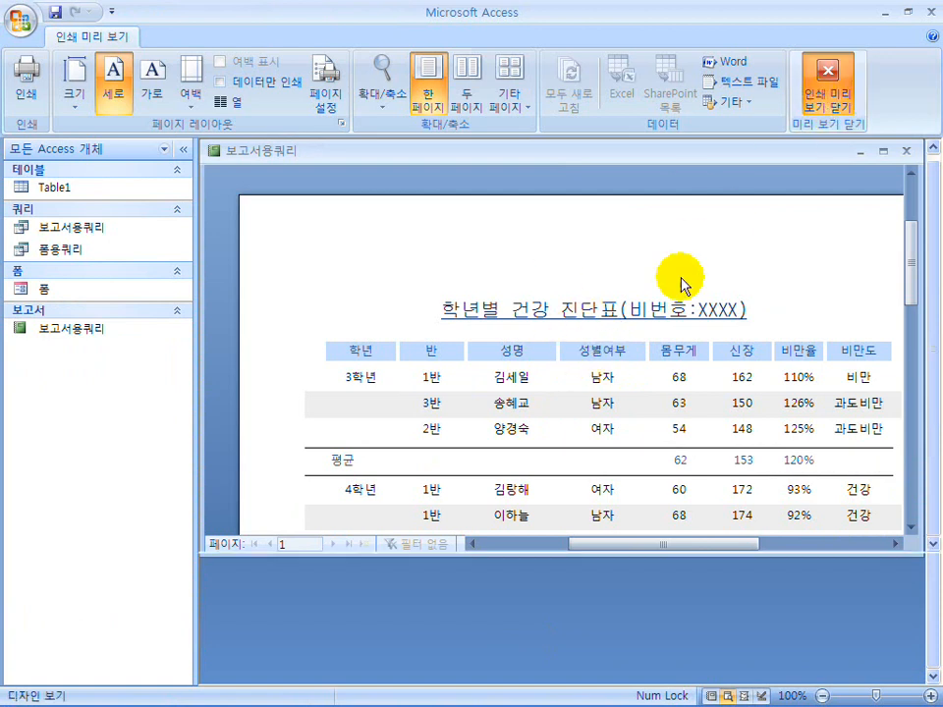
right_click(524, 297)
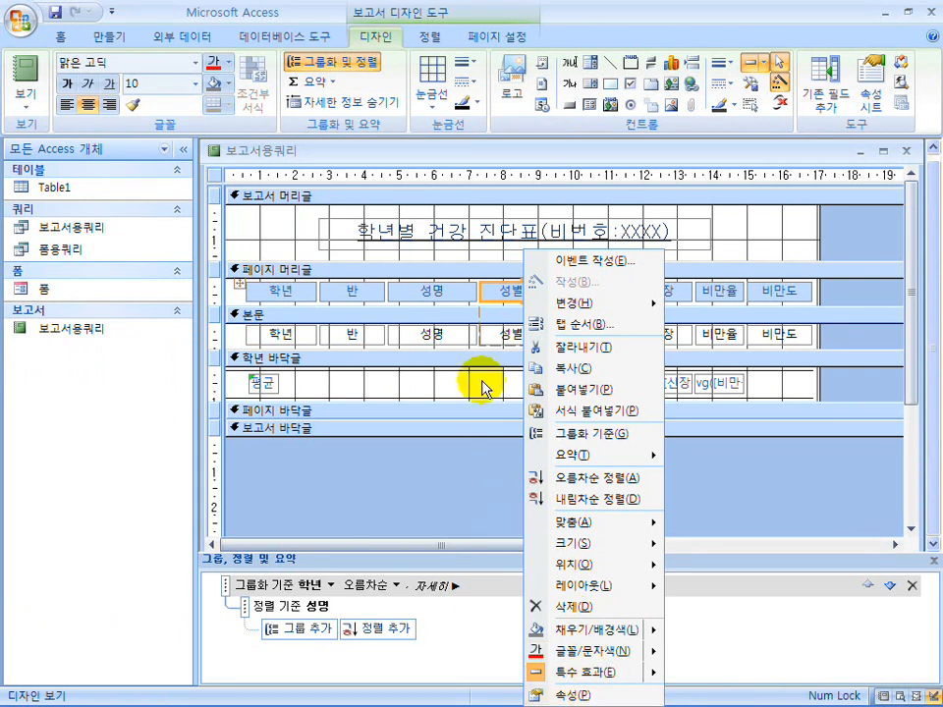
left_click(493, 287)
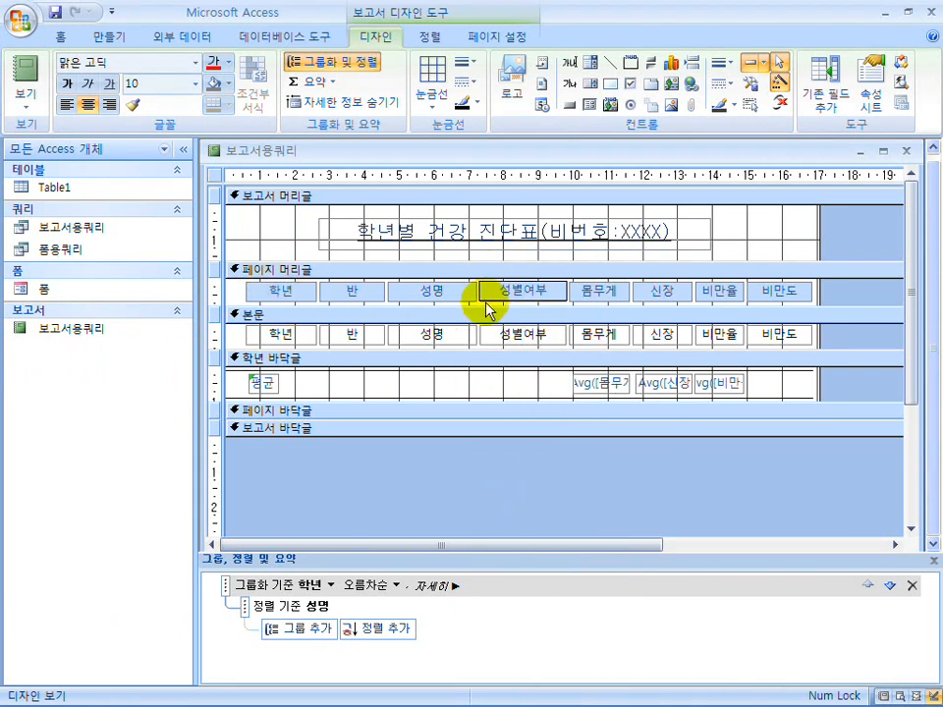
left_click(368, 384)
left_click(275, 336)
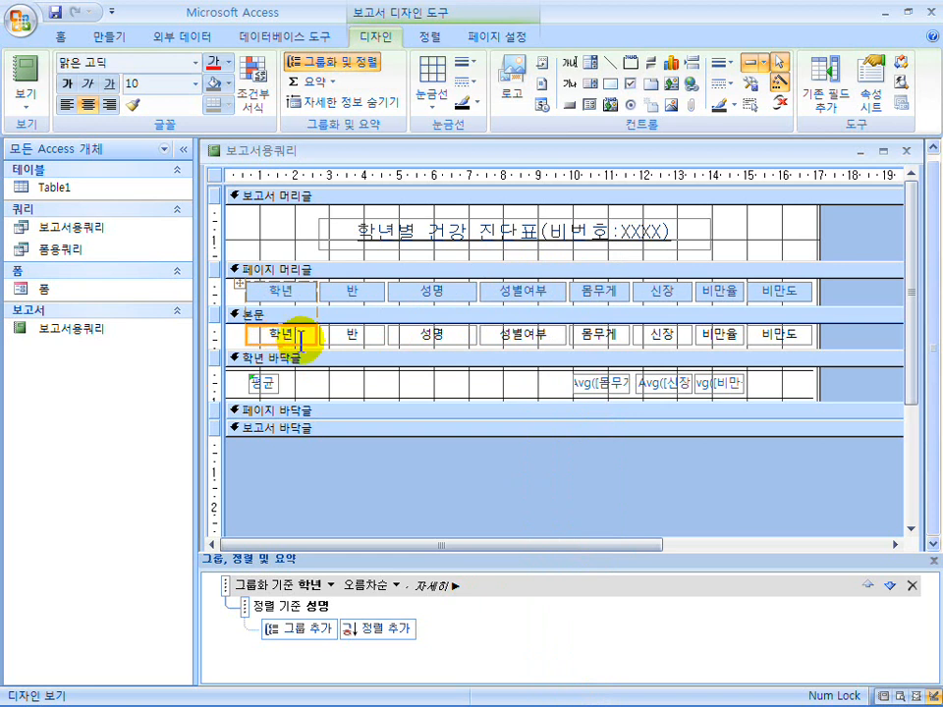
right_click(520, 297)
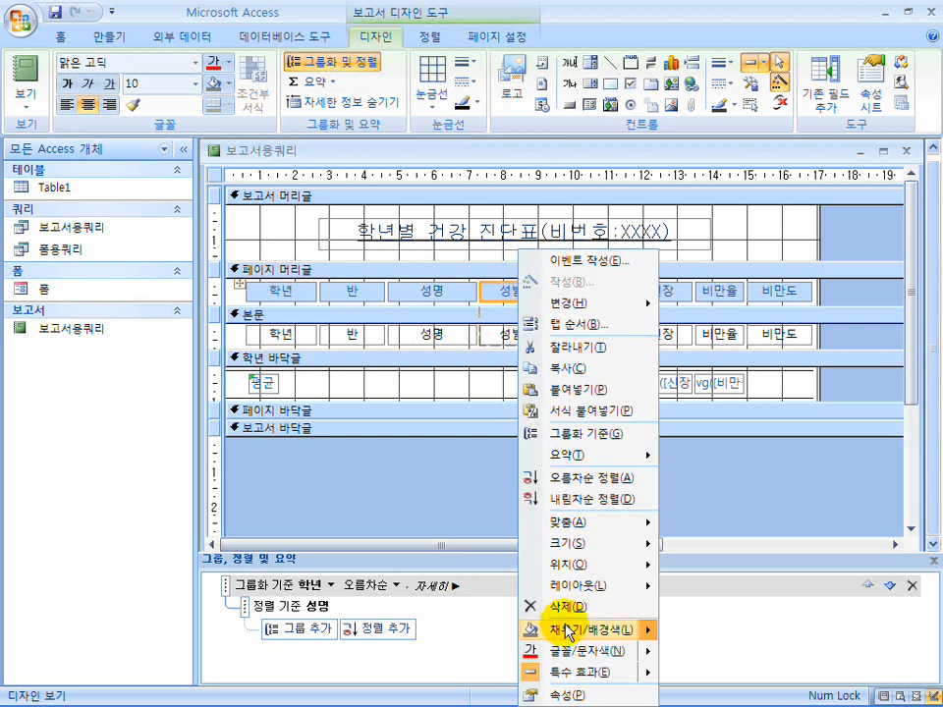
left_click(571, 690)
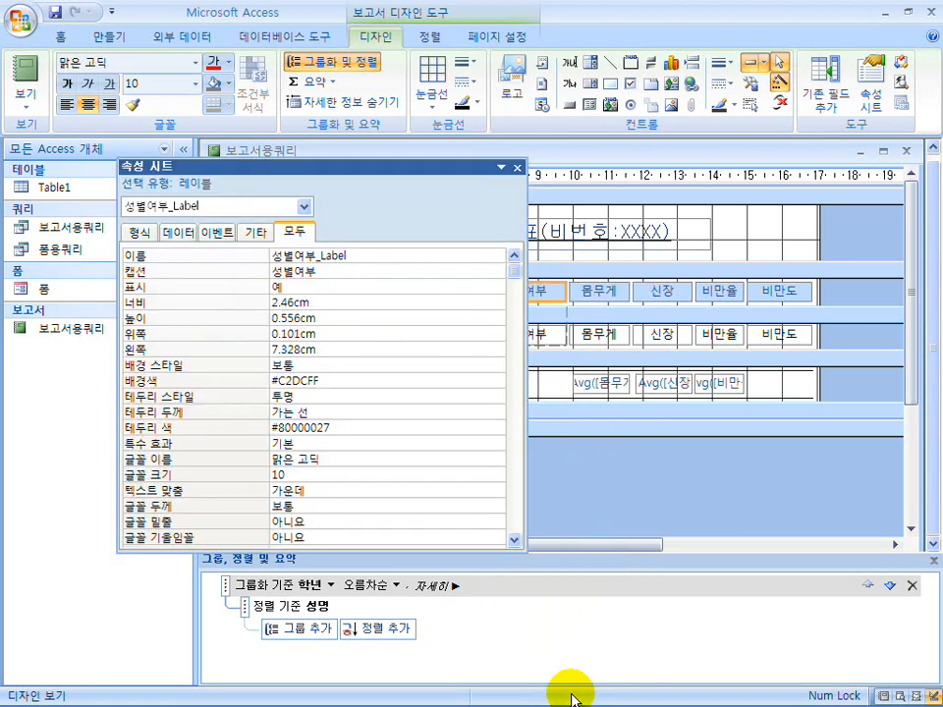
left_click(325, 269)
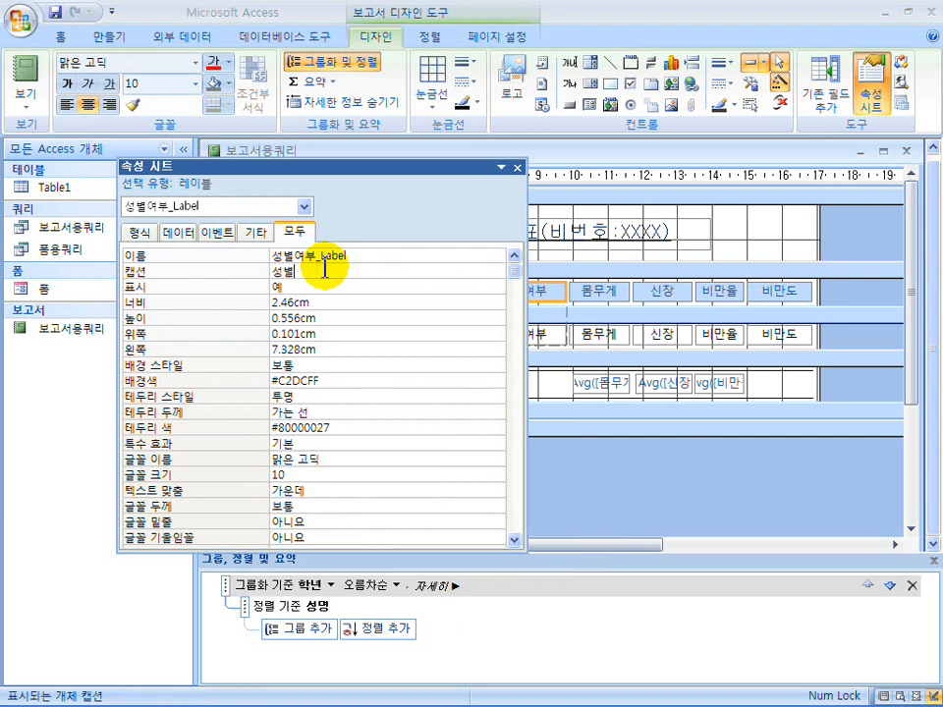
left_click_drag(355, 167, 277, 192)
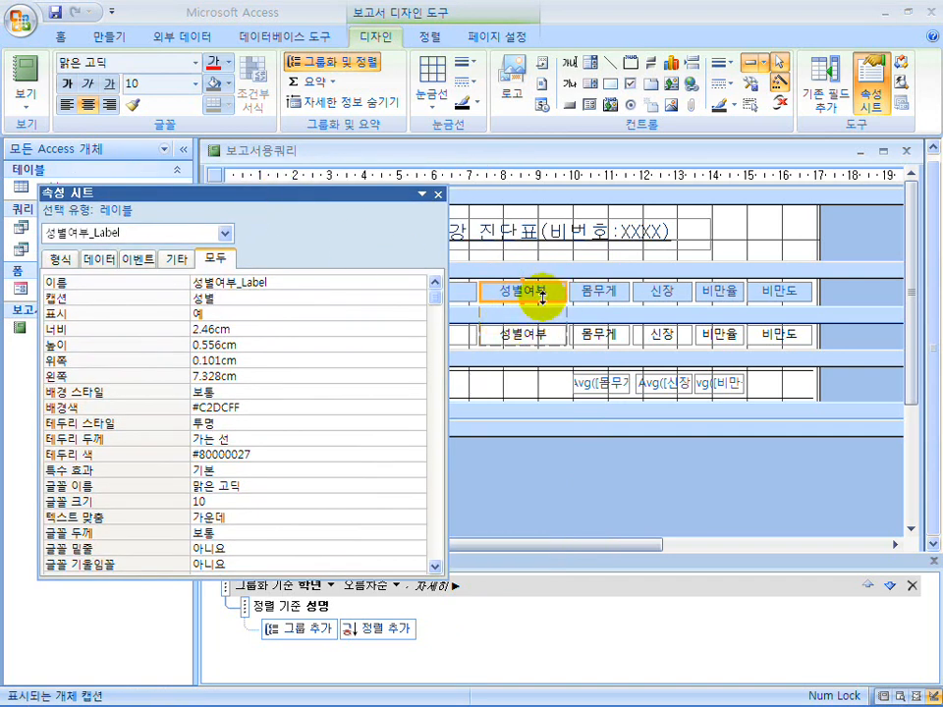
left_click(436, 194)
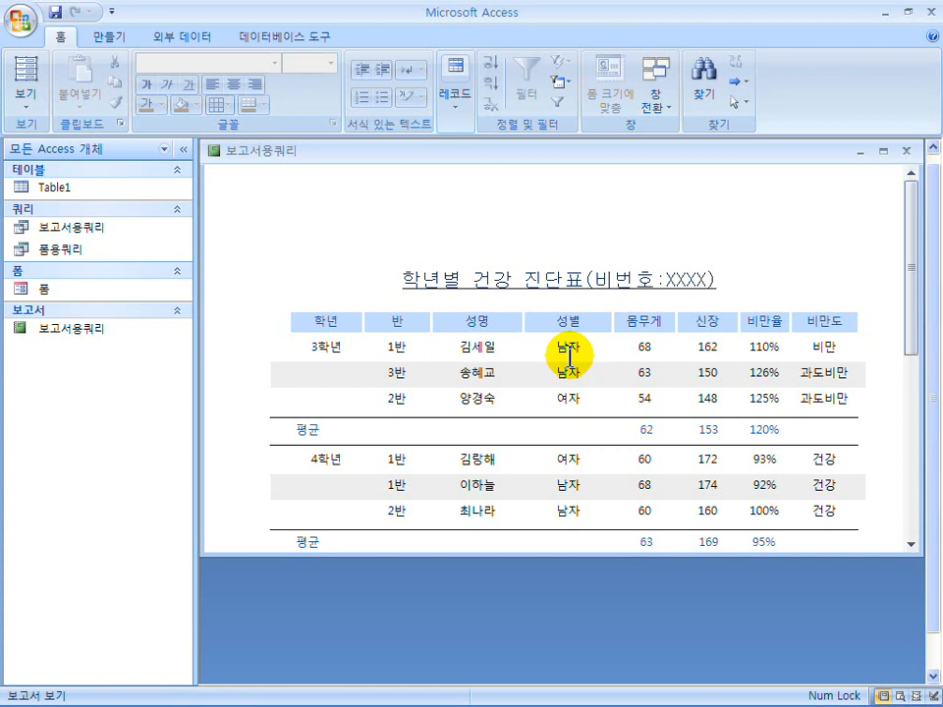
Step: Compare the end of the report in report view with the 총평균 row of the form in the Hangul document 강의용기출문제모음.hwp
scroll(567, 358, "down", 5)
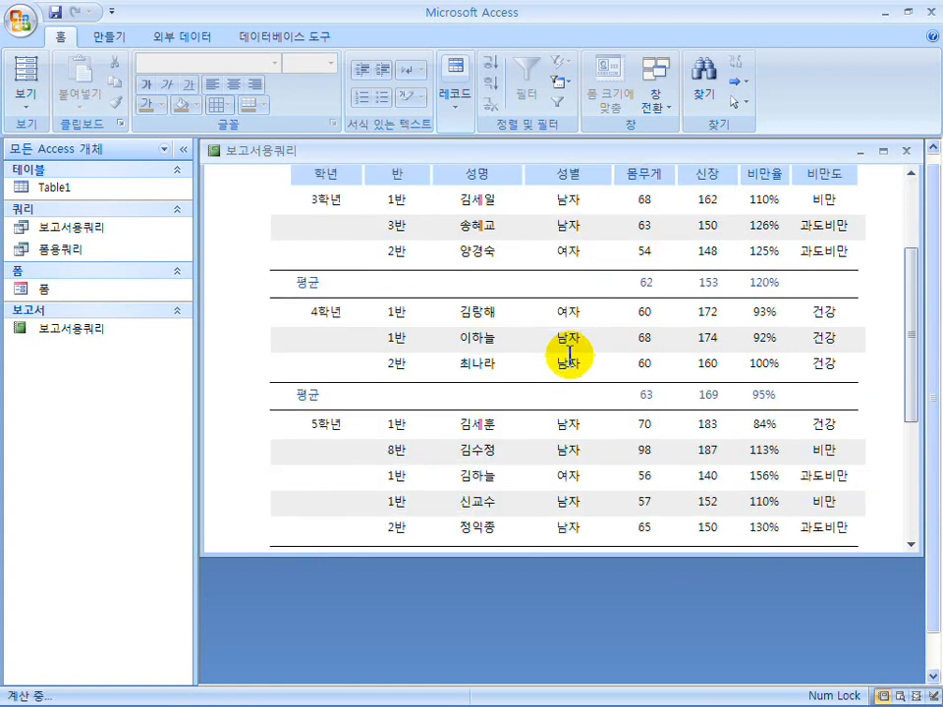
scroll(570, 364, "down", 4)
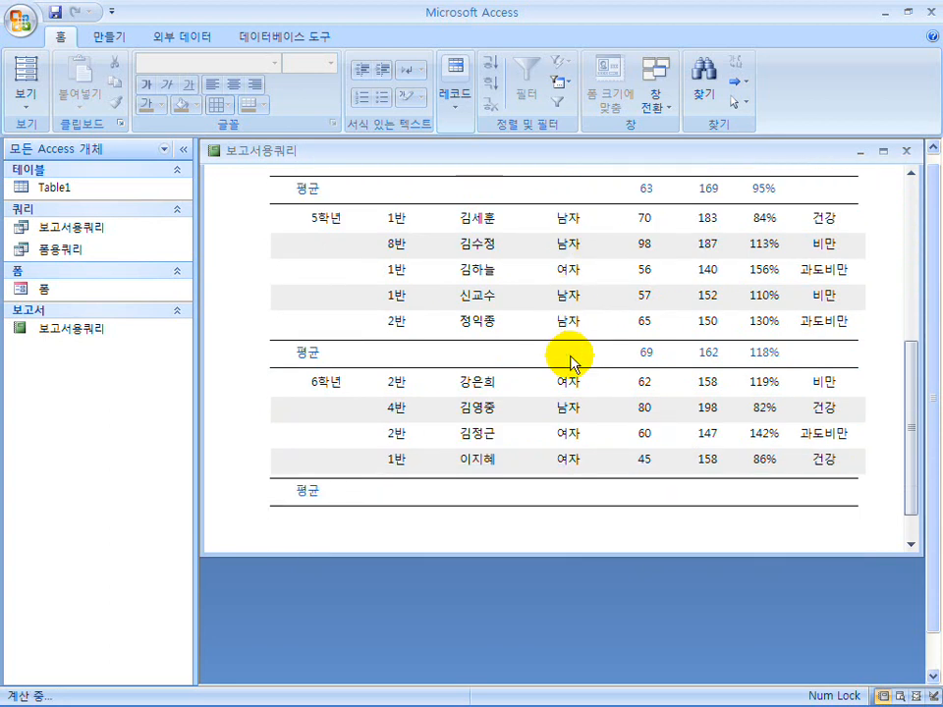
key("super")
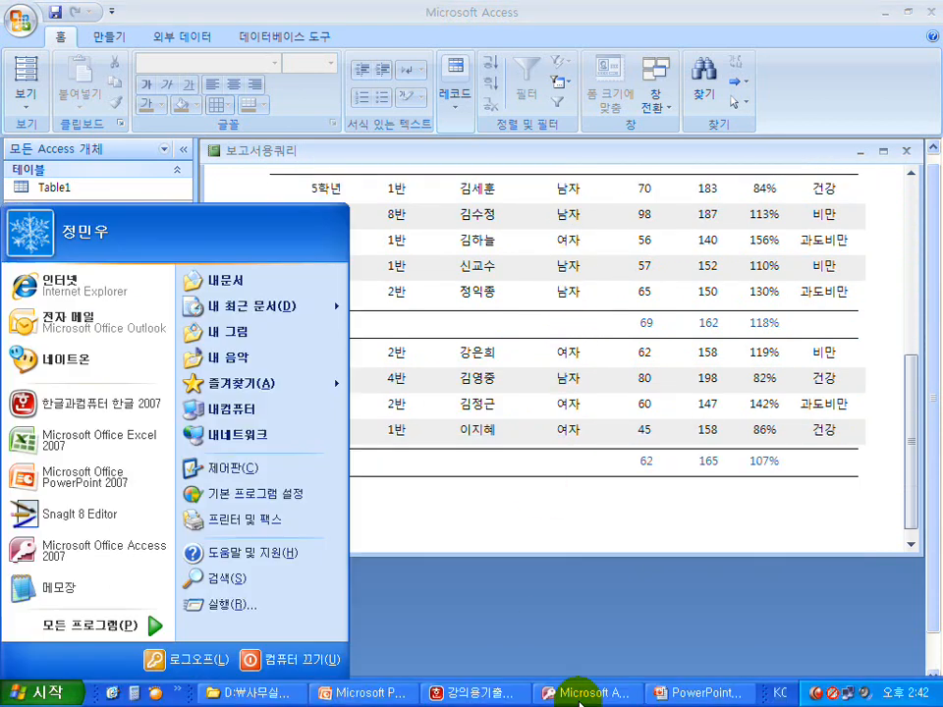
left_click(486, 700)
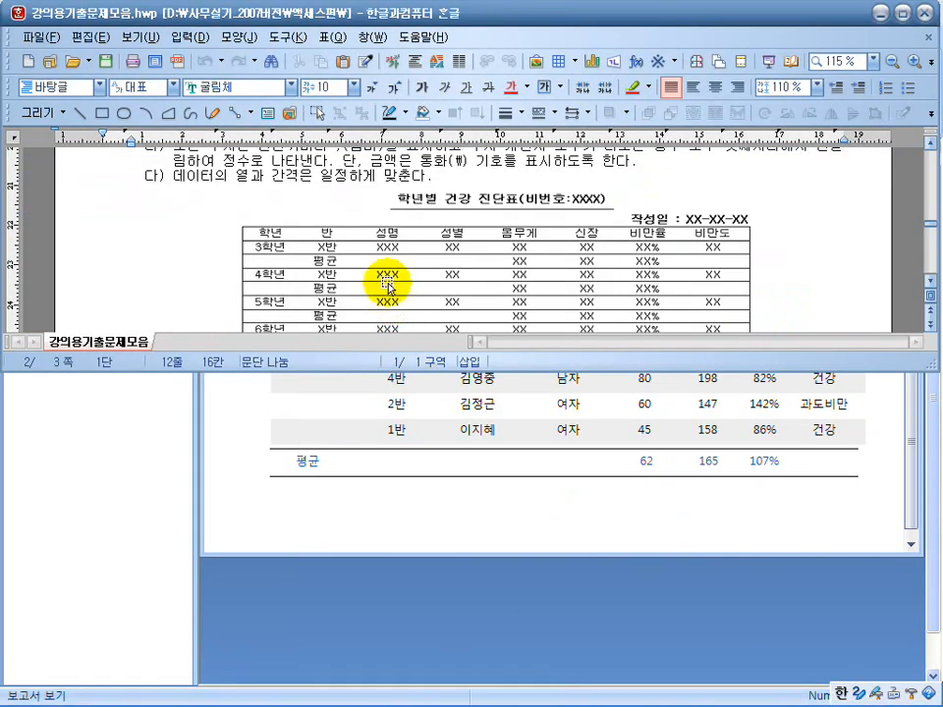
scroll(137, 218, "down", 1)
scroll(231, 252, "down", 1)
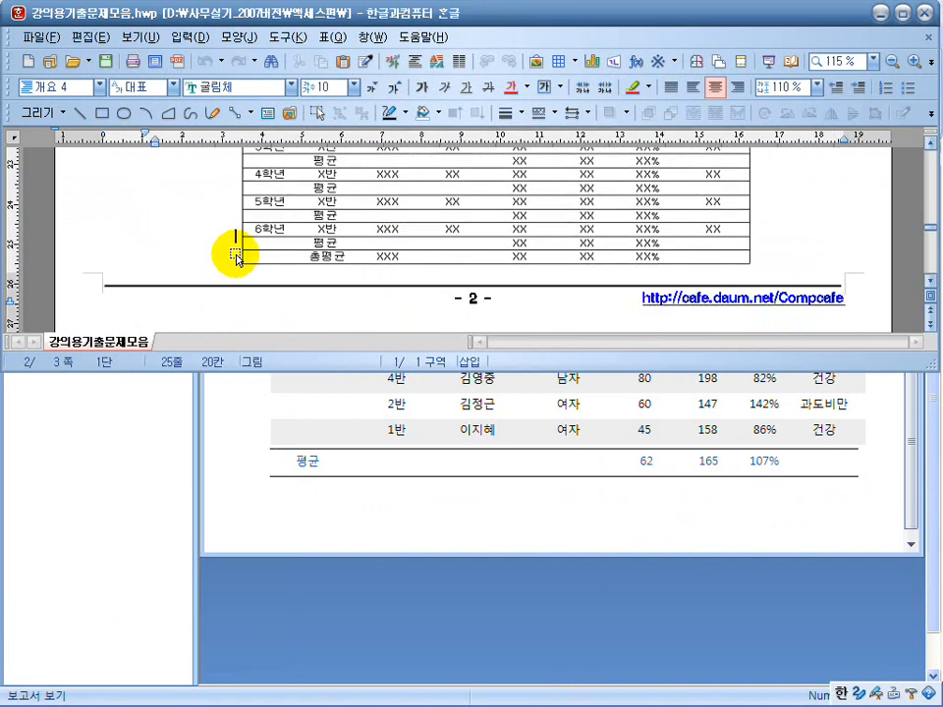
mouse_move(334, 283)
left_mouse_down()
mouse_move(307, 279)
mouse_move(345, 280)
left_mouse_up()
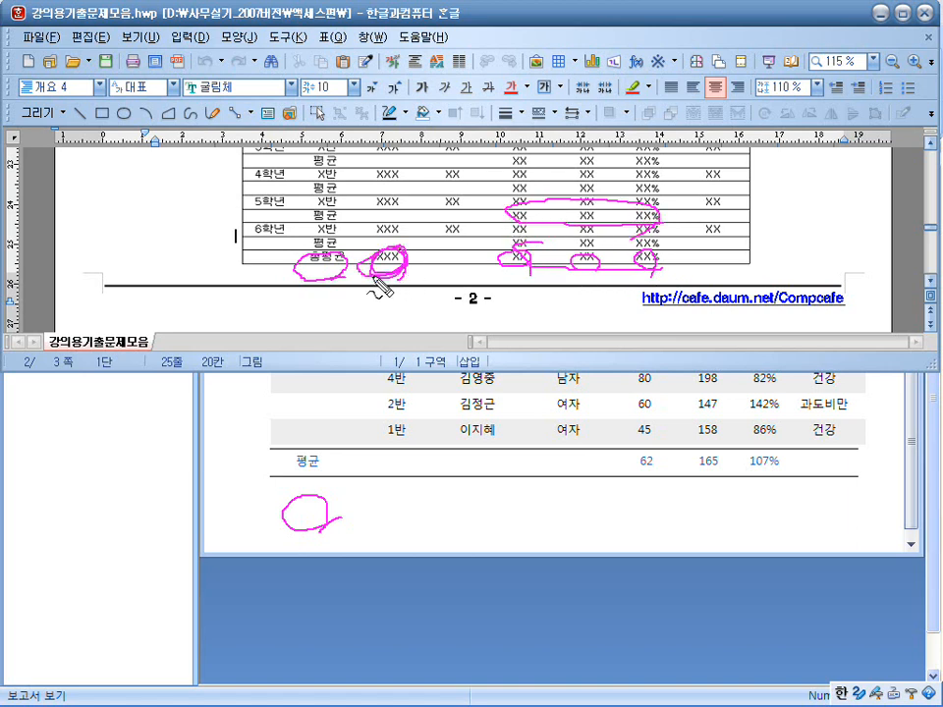
key("Escape")
Step: Read the exam document's conditions on the 소계 headcount per grade and the 총계 overall headcount
scroll(396, 236, "up", 2)
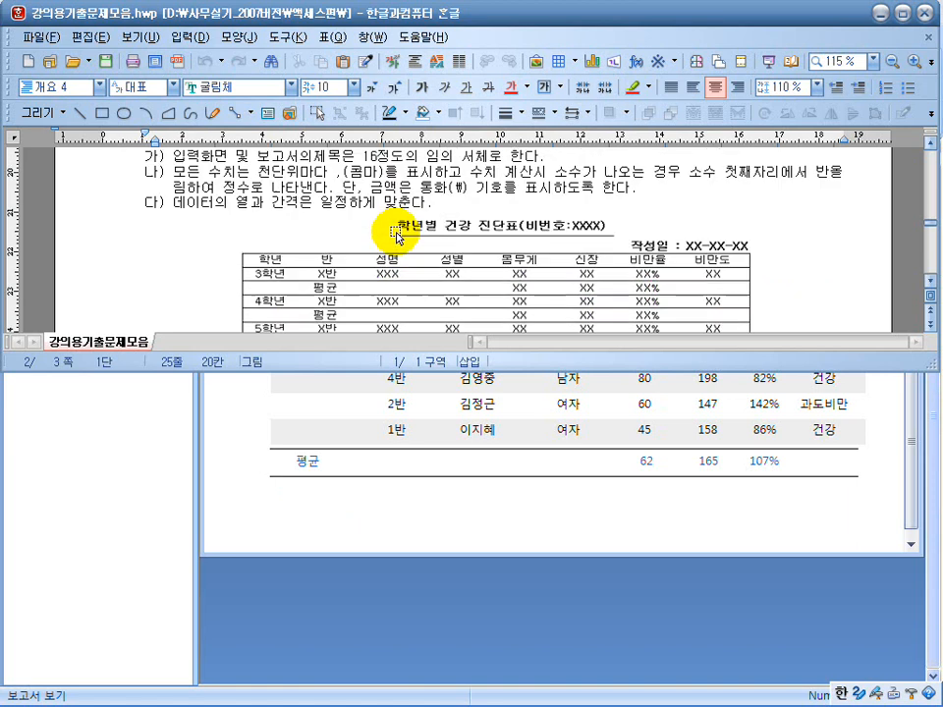
scroll(368, 251, "up", 3)
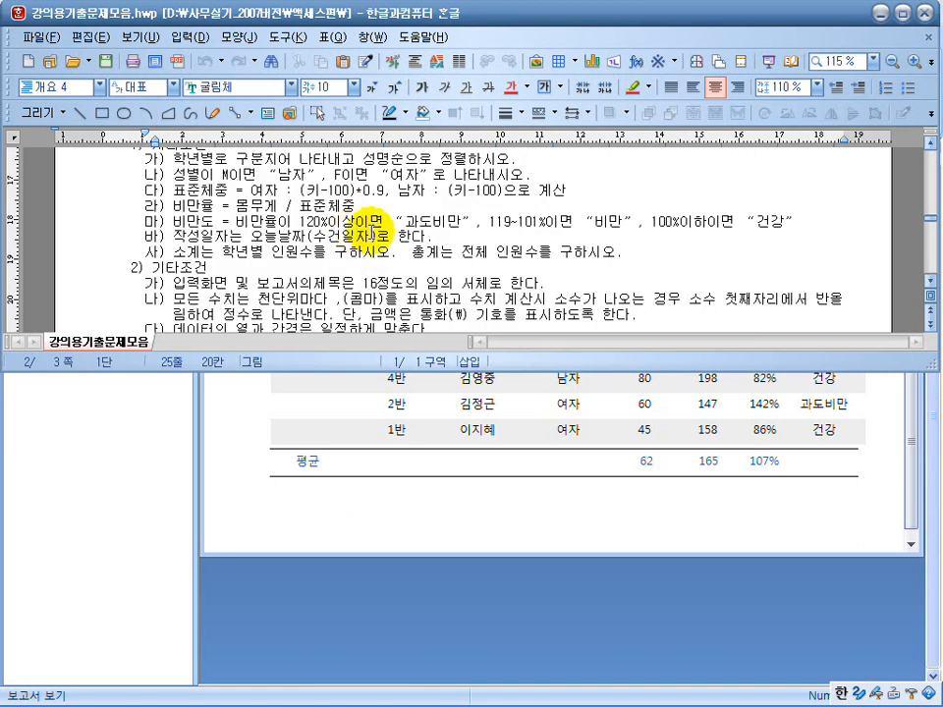
left_click_drag(201, 252, 352, 257)
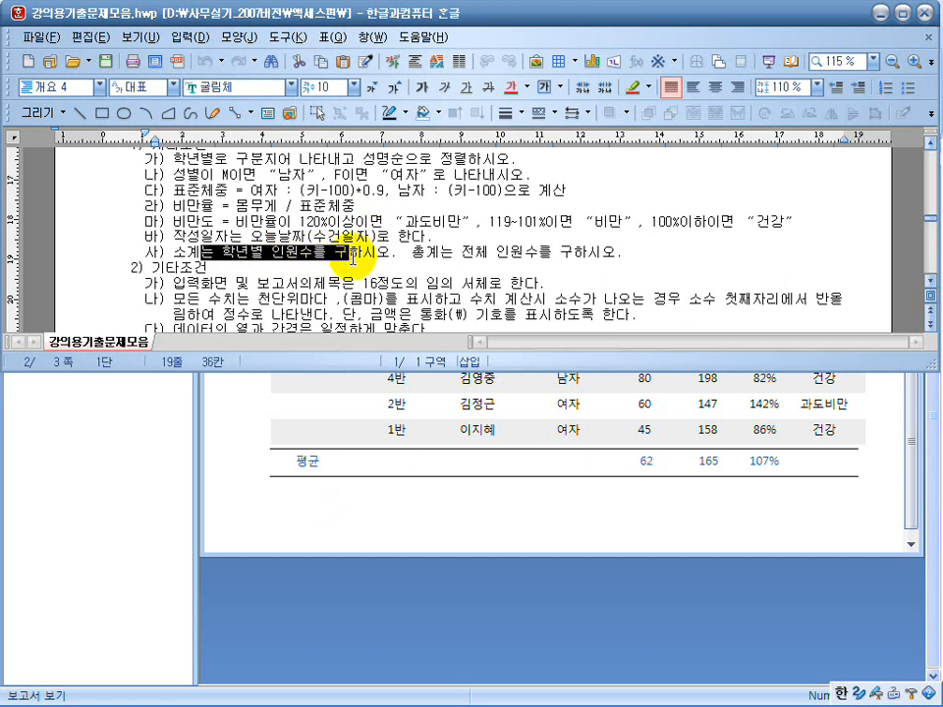
left_click_drag(410, 253, 551, 253)
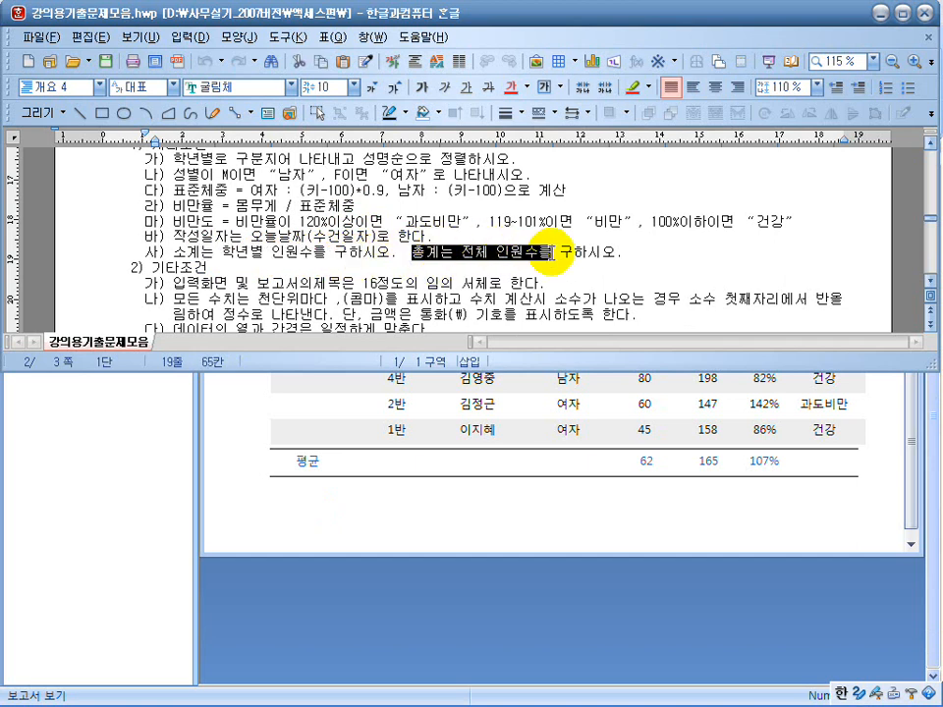
Step: Examine the 성명 column in the last 평균 and 총평균 rows of the exam form, and return to the Access report
left_click(252, 420)
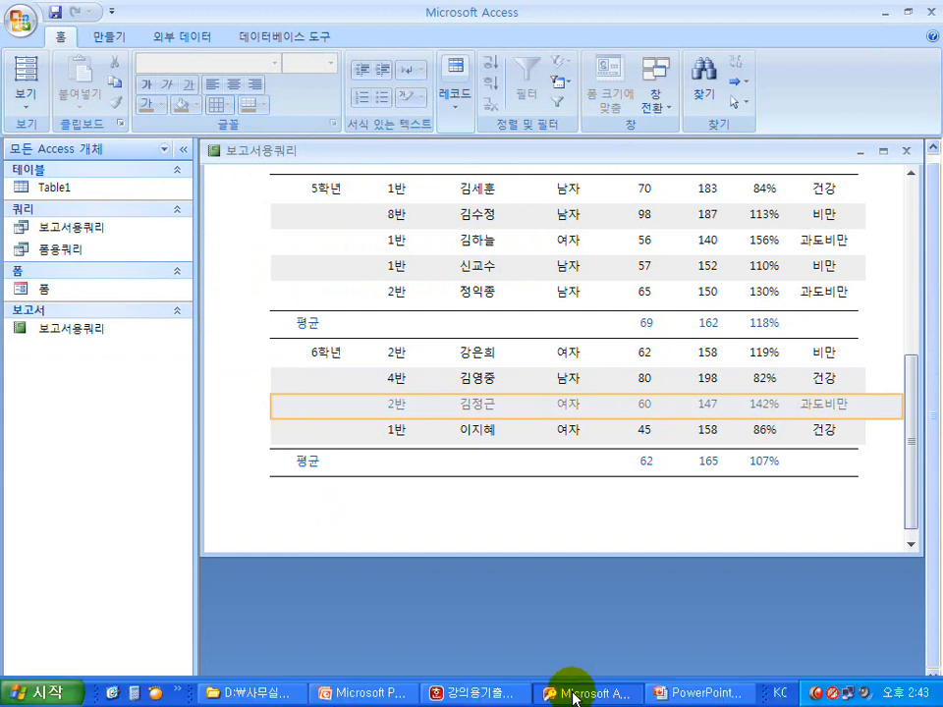
left_click(470, 692)
left_click(439, 227)
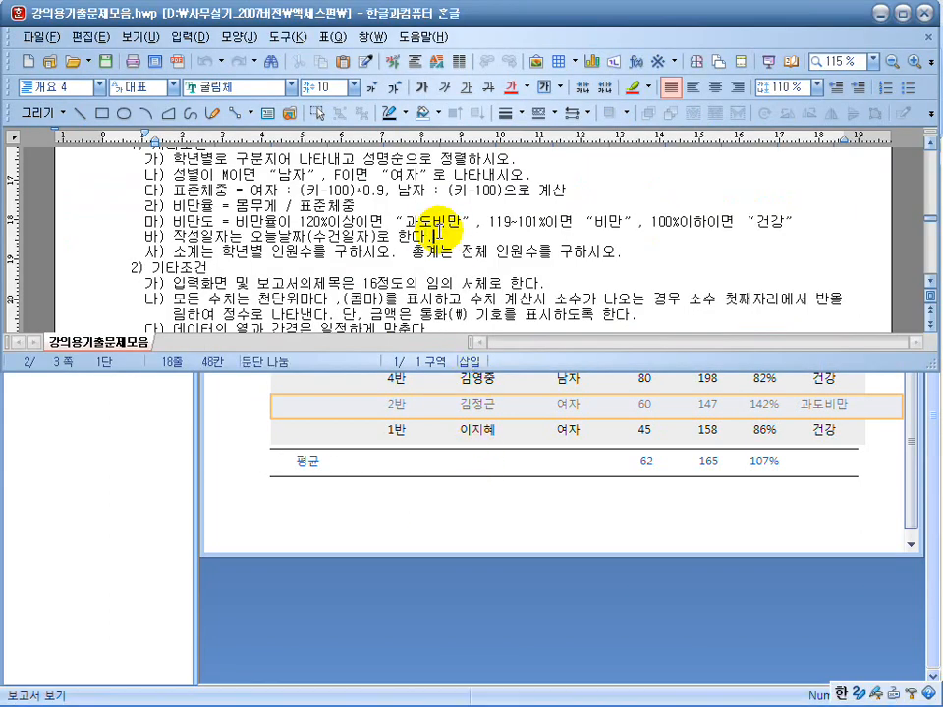
scroll(439, 227, "down", 5)
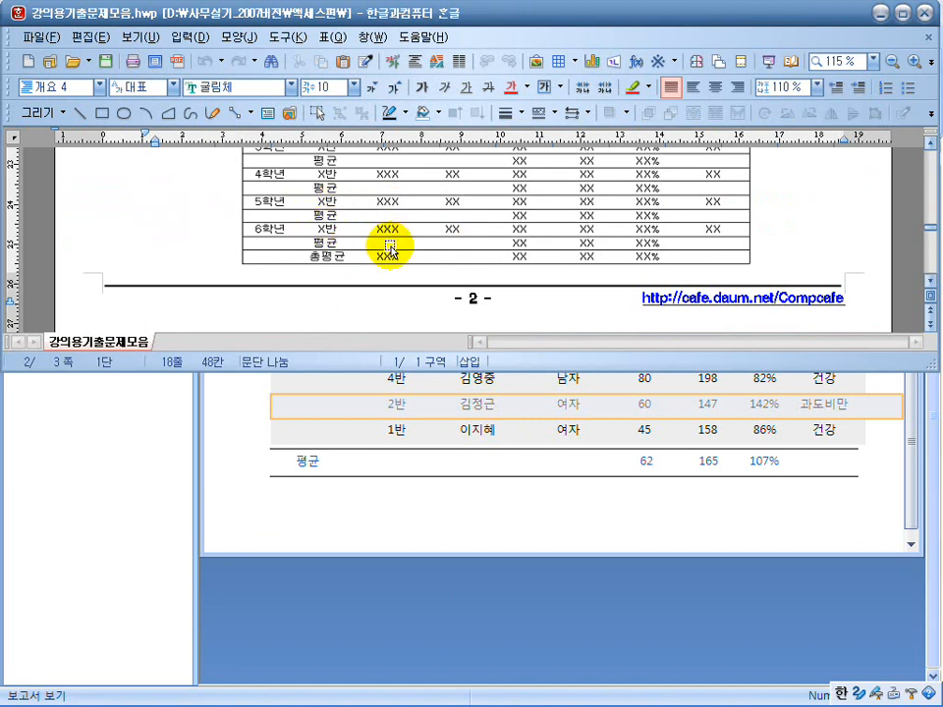
mouse_move(399, 252)
left_mouse_down()
mouse_move(387, 288)
mouse_move(385, 243)
mouse_move(390, 277)
left_mouse_up()
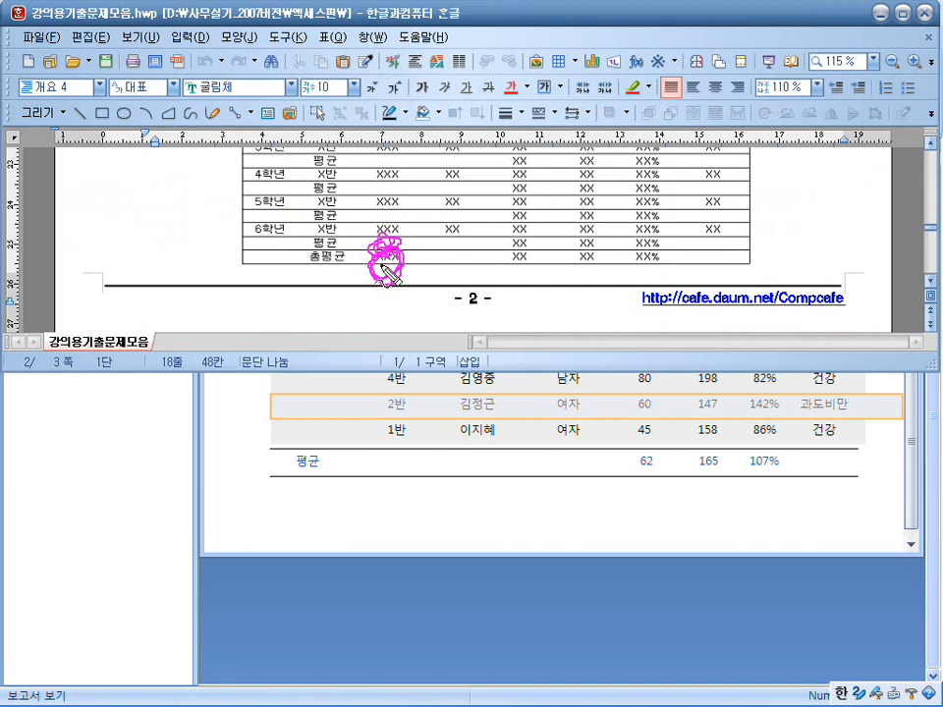
key("Escape")
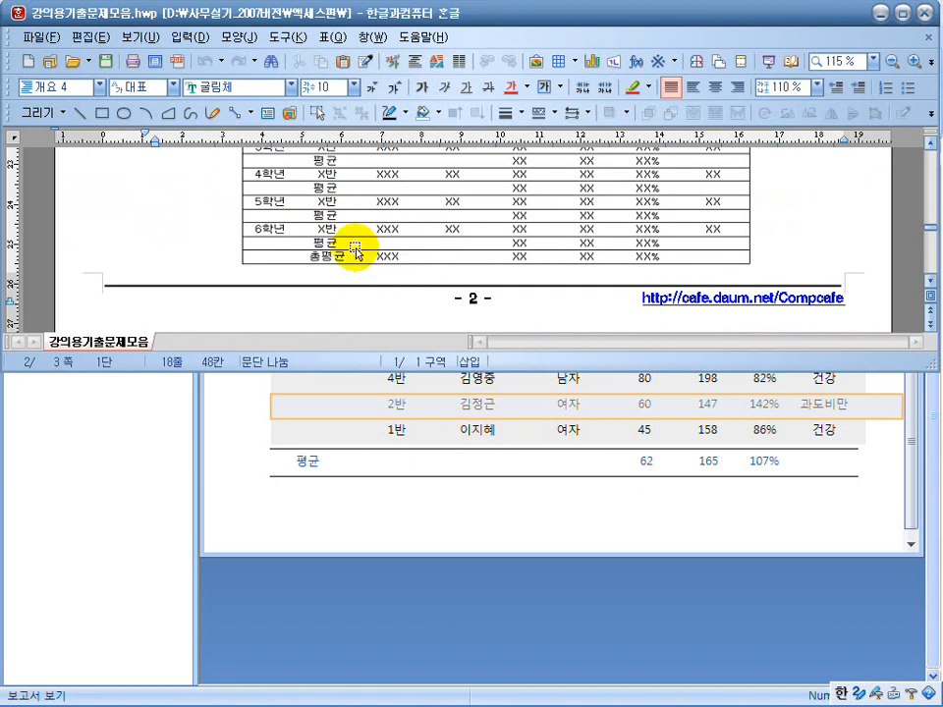
mouse_move(519, 695)
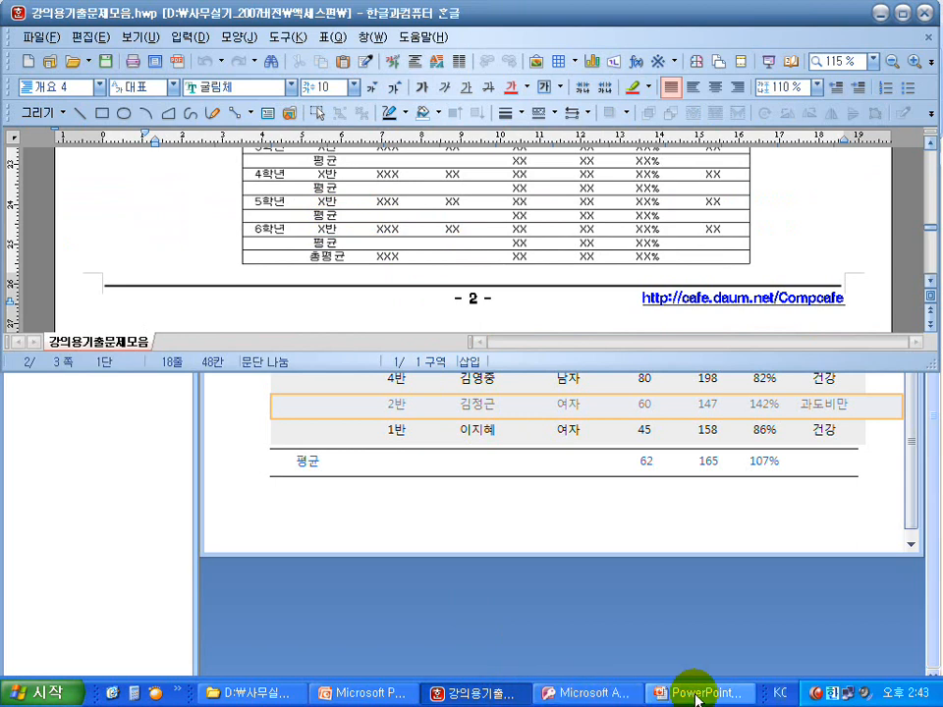
left_click(587, 693)
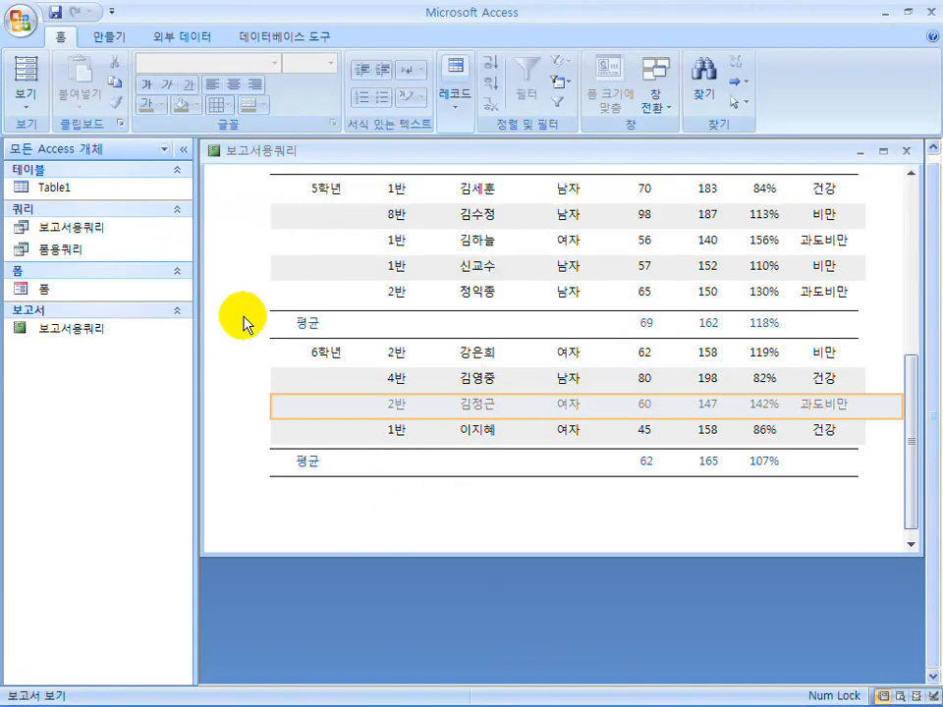
Step: Enlarge the report footer to about 1.8 cm high and copy the grade footer's 평균 label and three average boxes into it, aligned below the originals
left_click(23, 100)
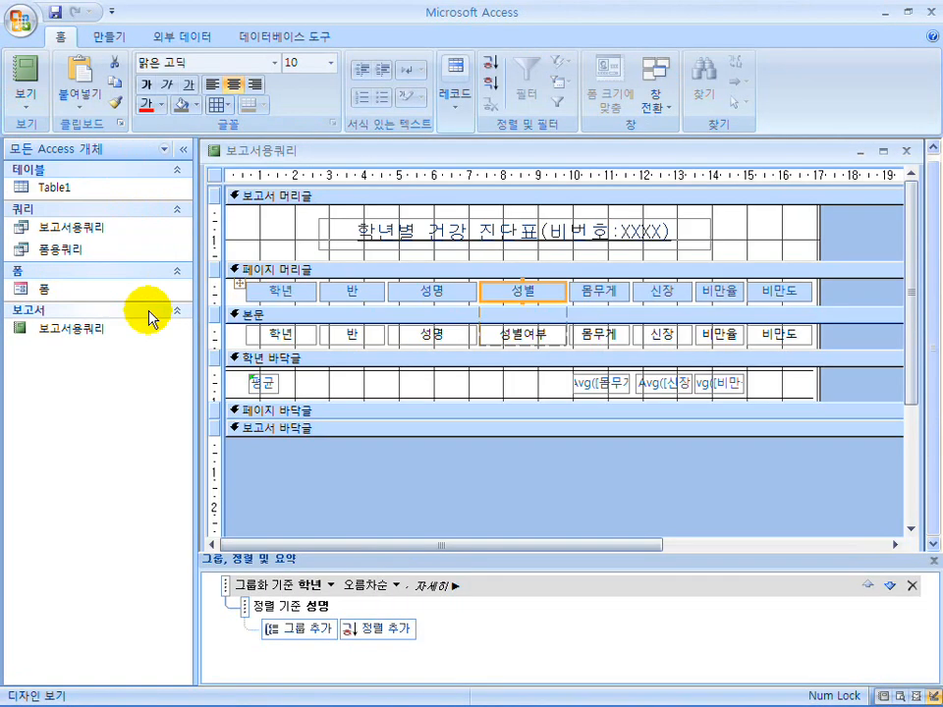
left_click_drag(779, 394, 252, 383)
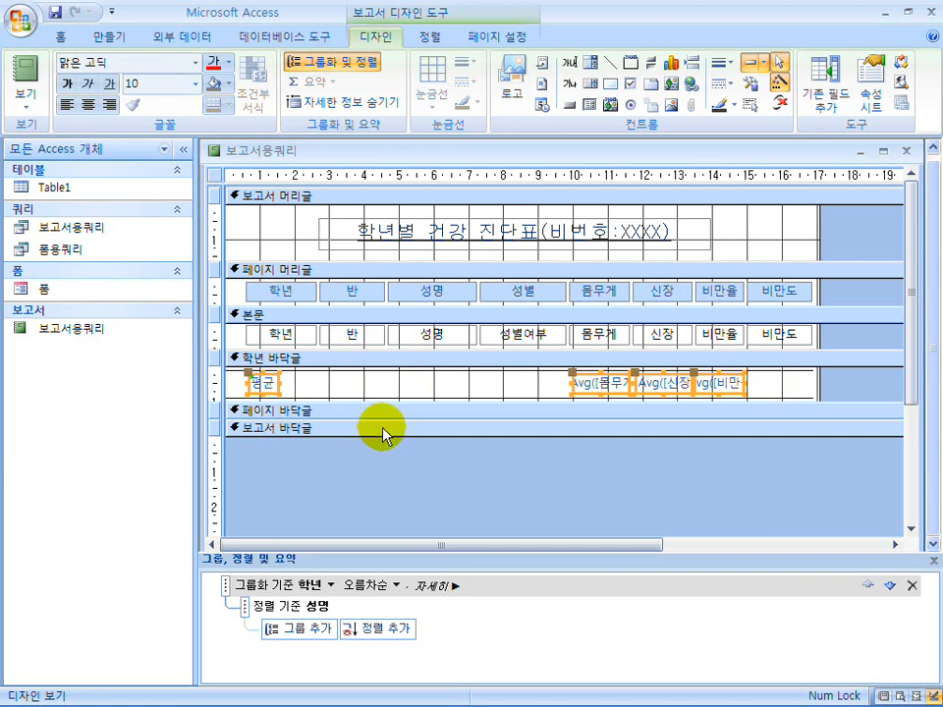
left_click_drag(390, 437, 416, 499)
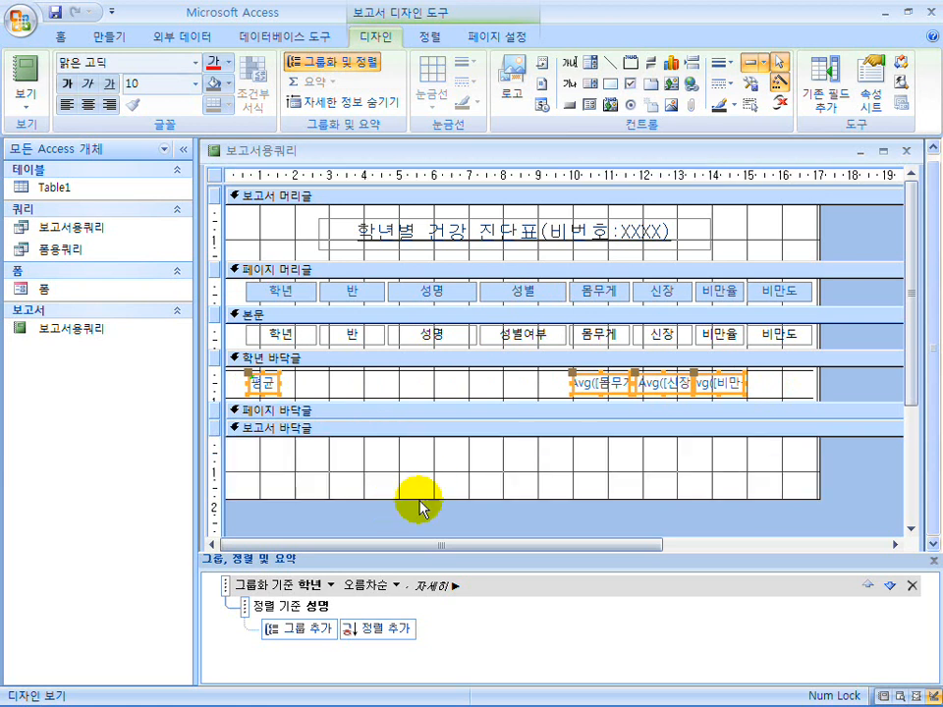
left_click(379, 478)
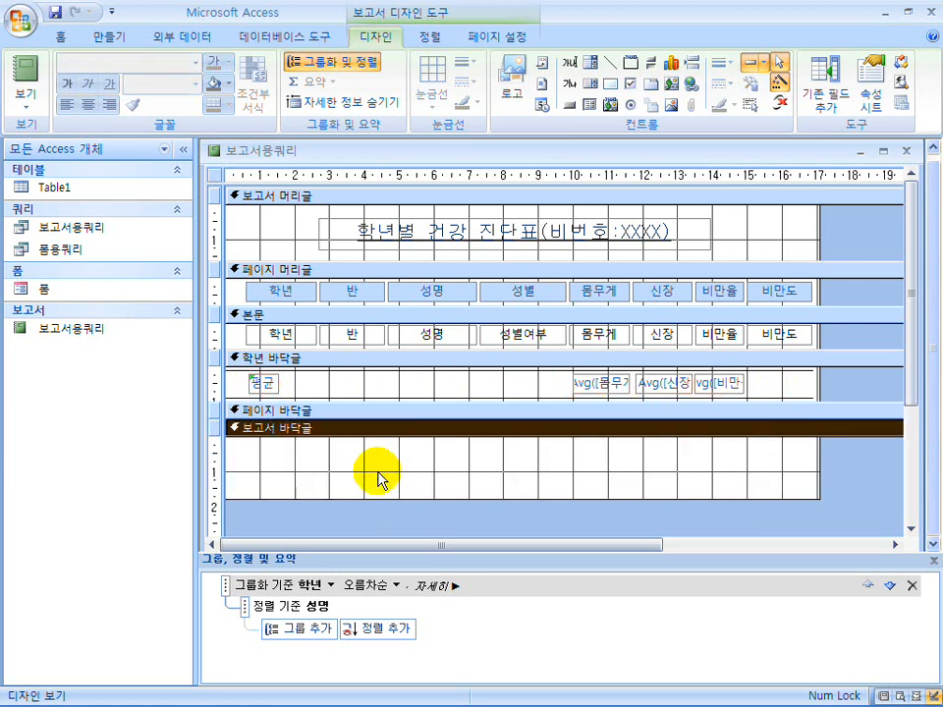
key("ctrl+v")
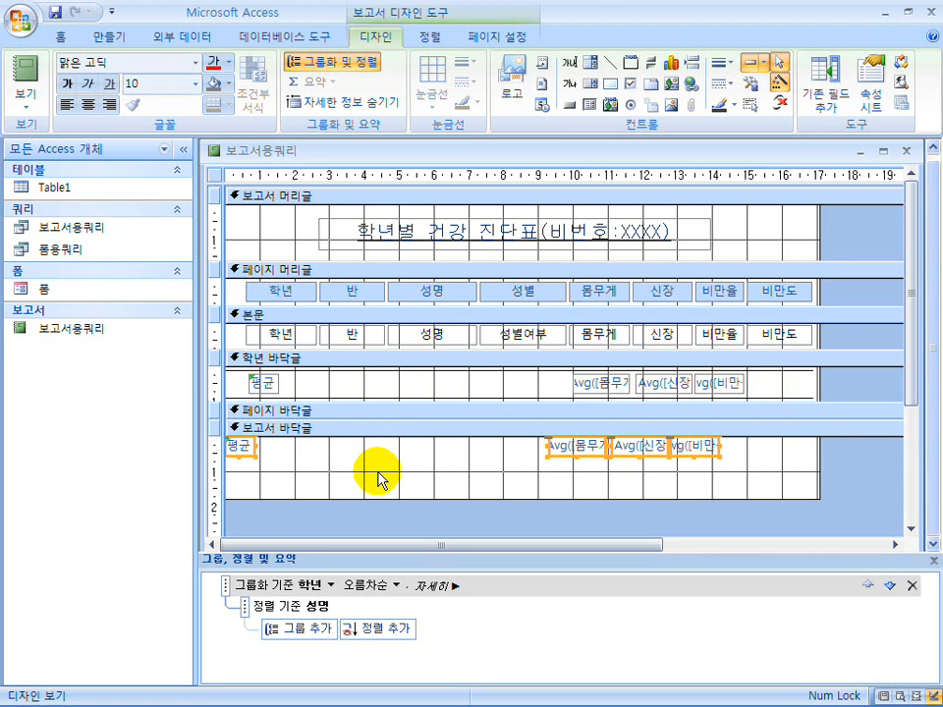
mouse_move(248, 459)
left_mouse_down()
mouse_move(277, 457)
mouse_move(247, 449)
left_mouse_up()
Step: Change the copied label in the report footer to 총평균 and check the end of the report in report view
left_click(326, 474)
left_click(269, 446)
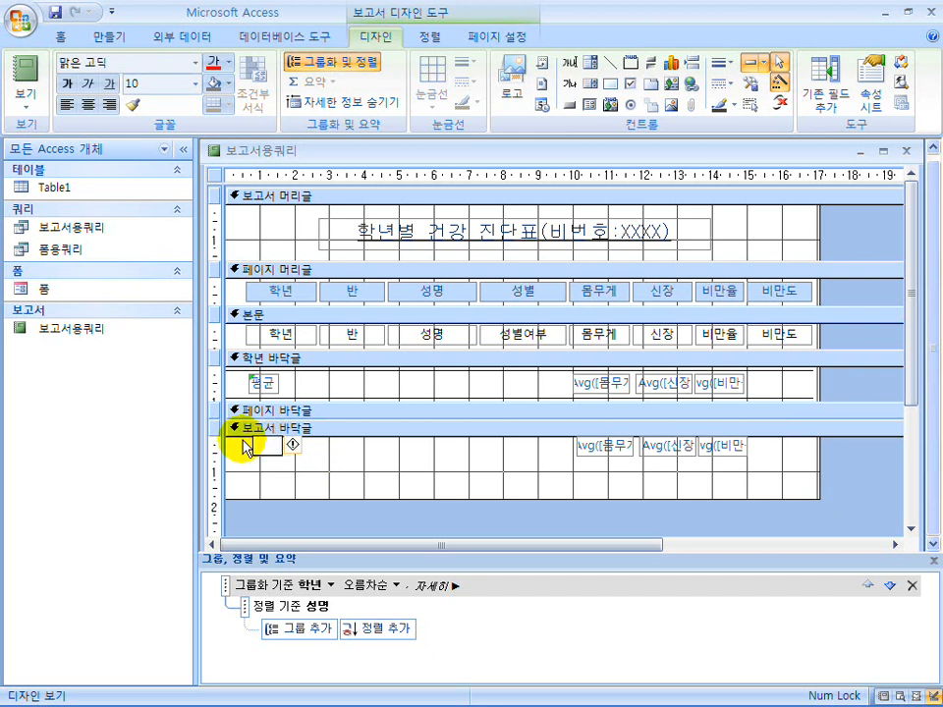
type("총평균")
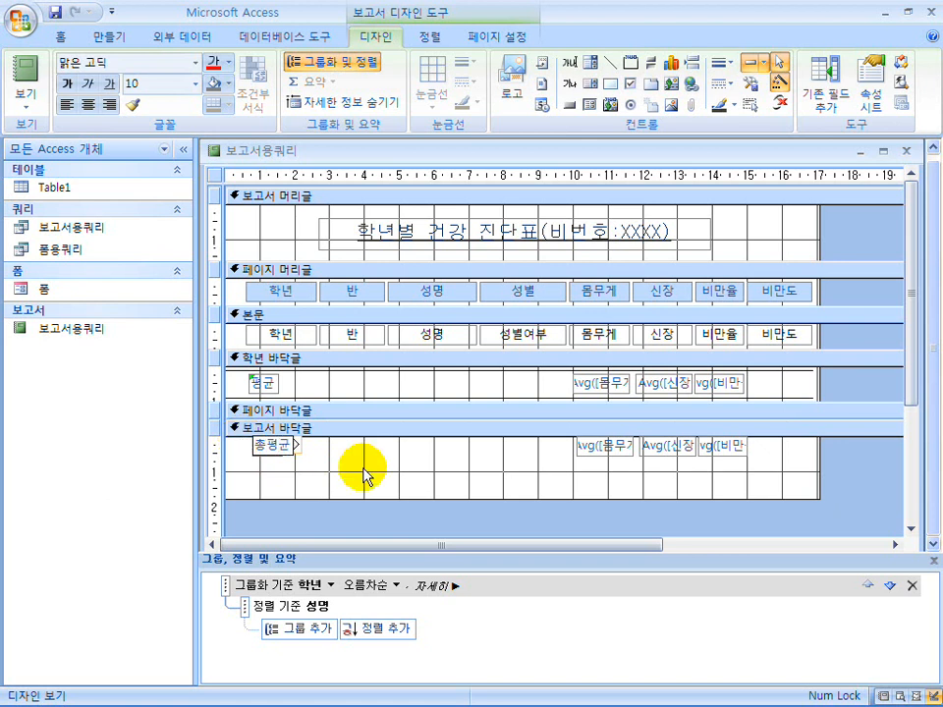
left_click(389, 467)
left_click(22, 80)
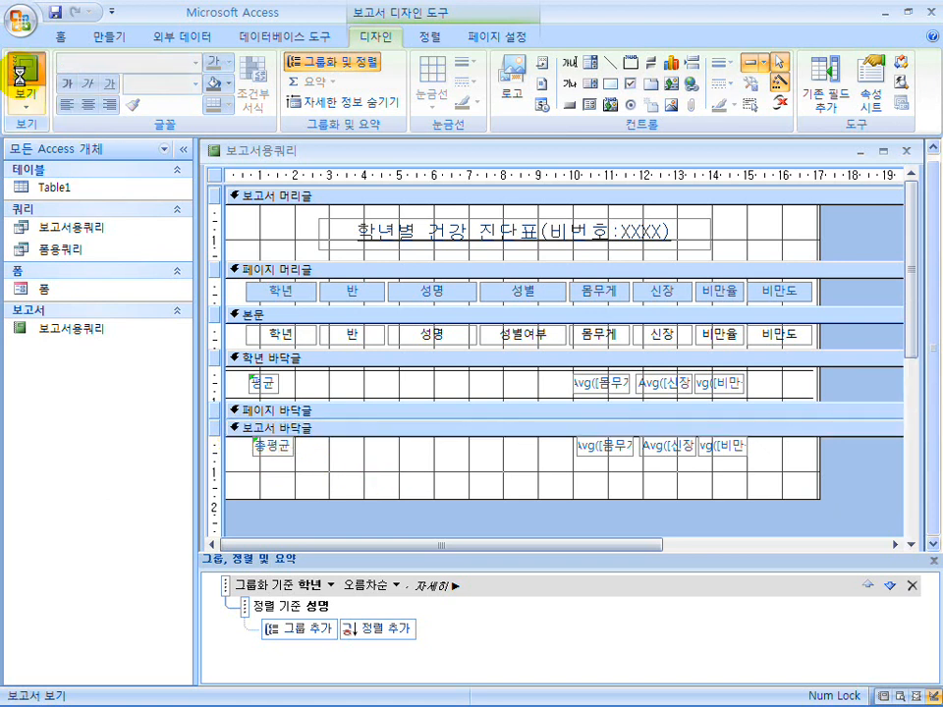
scroll(623, 471, "down", 3)
scroll(621, 457, "down", 3)
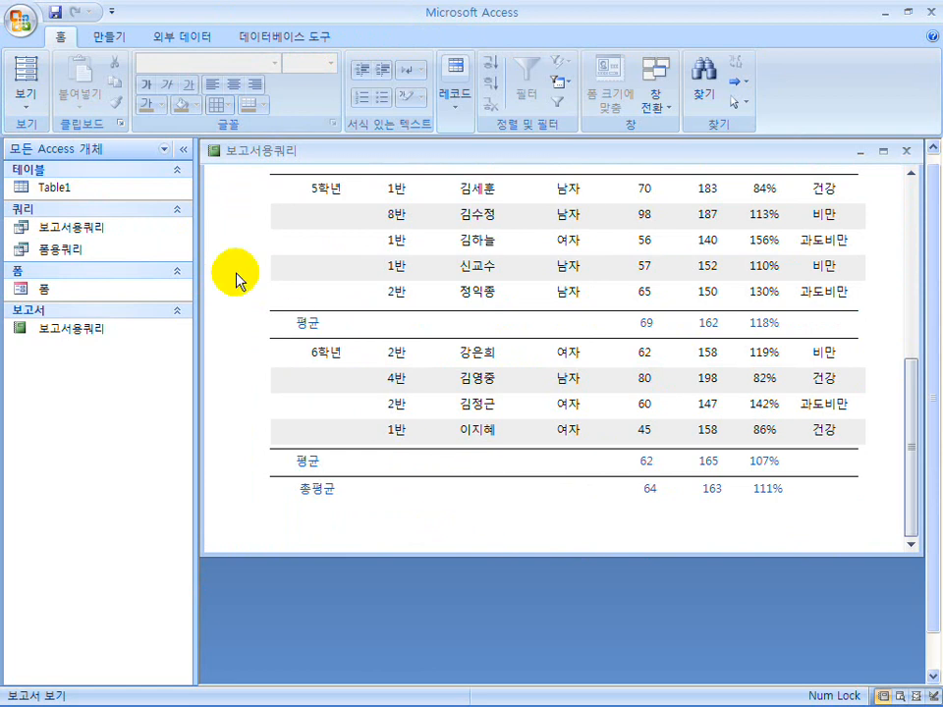
Step: Shift the 평균 label in the 학년 바닥글 section slightly right and check its alignment with 총평균 in report view
left_click(30, 101)
left_click(82, 258)
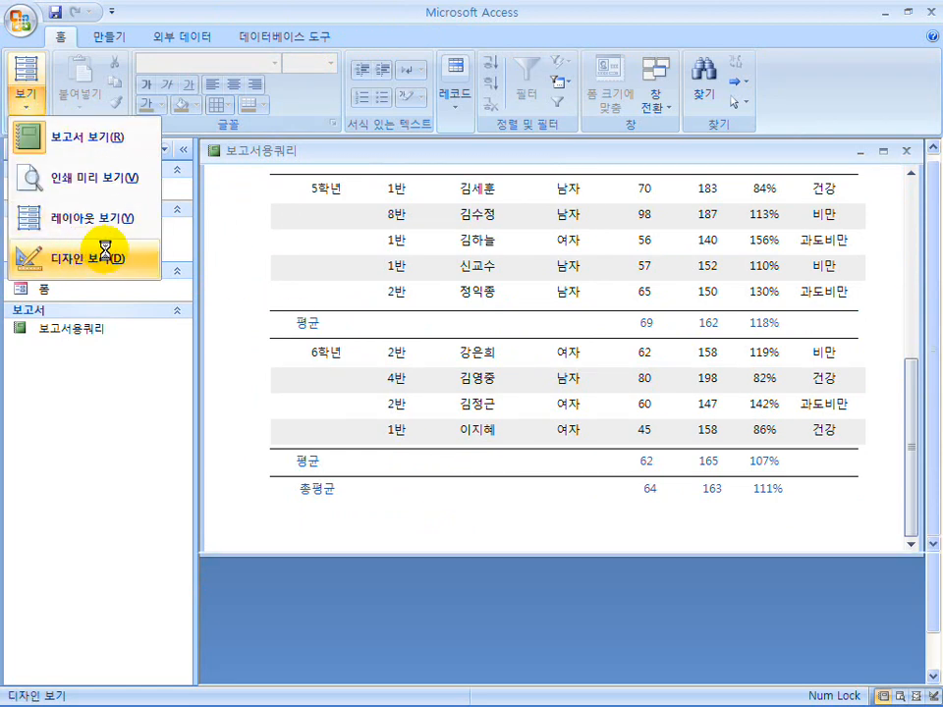
left_click(278, 452)
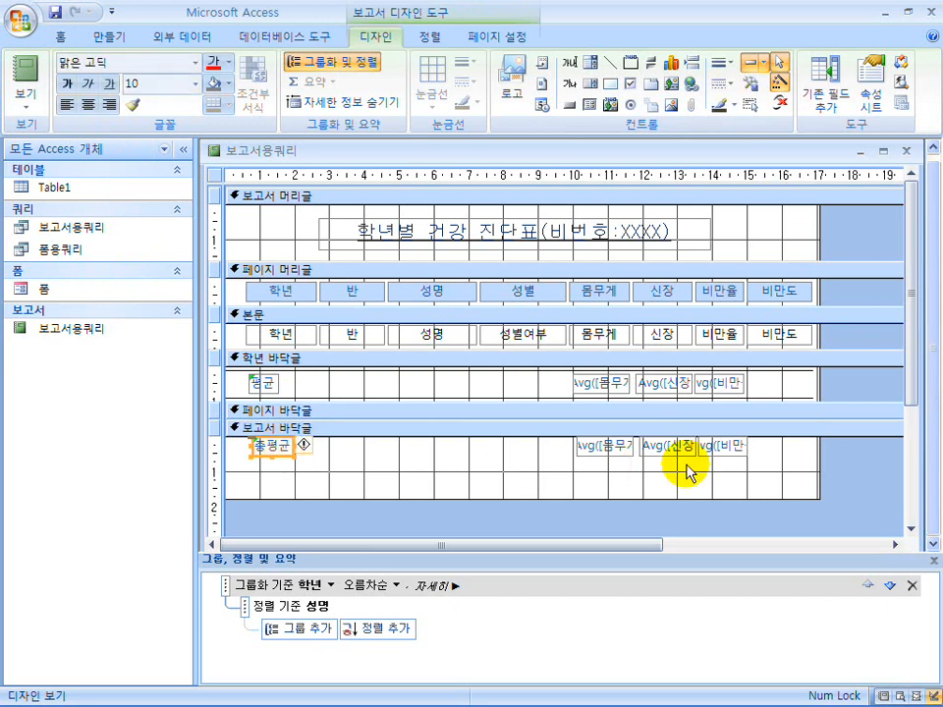
left_click(526, 490)
left_click(279, 452)
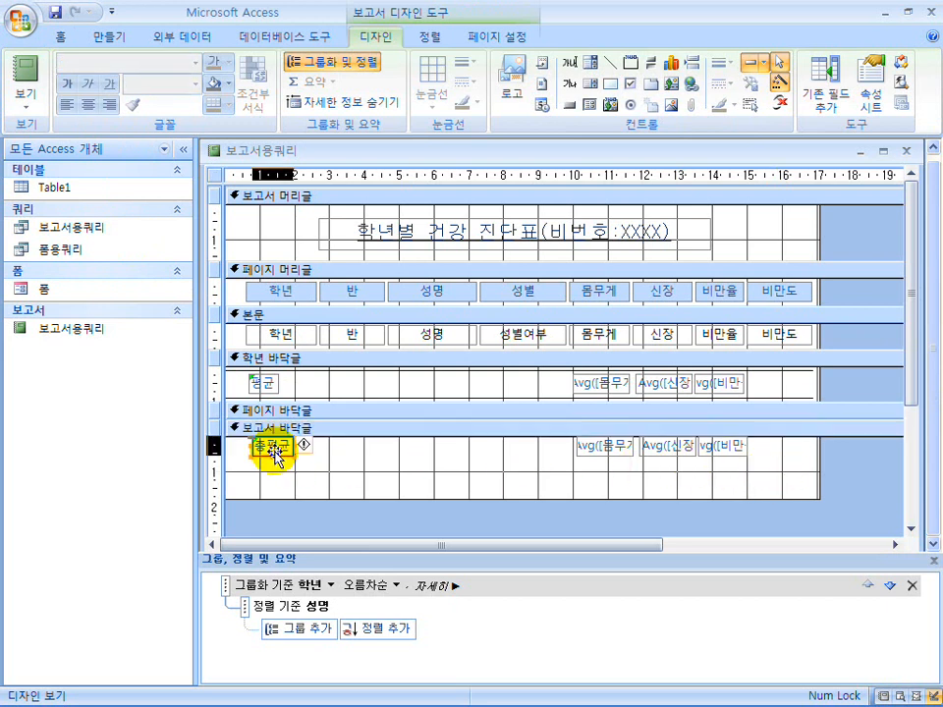
left_click(262, 391)
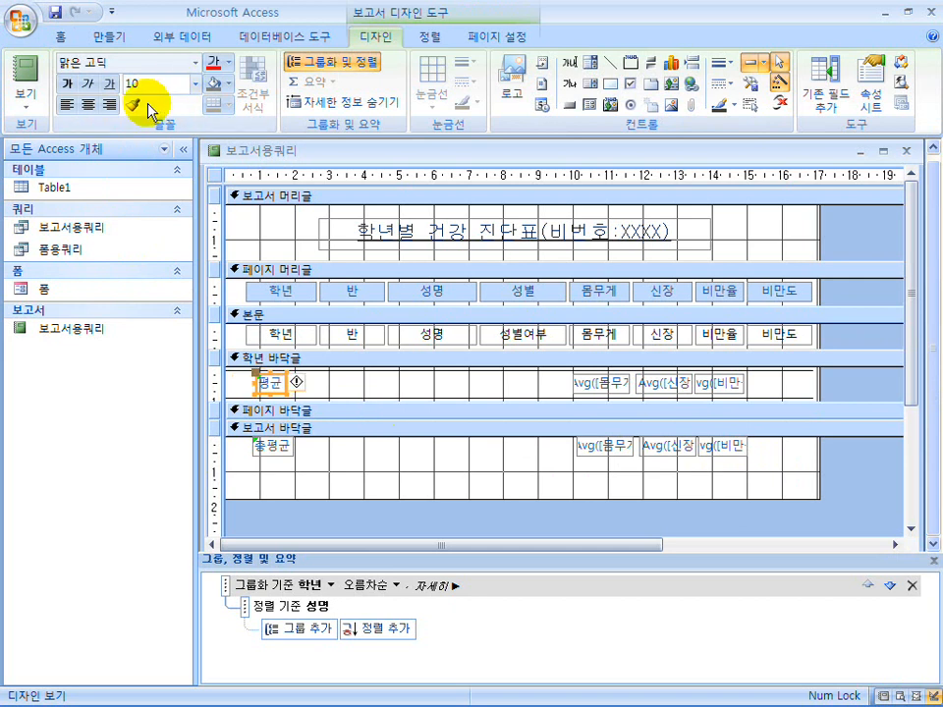
left_click(25, 70)
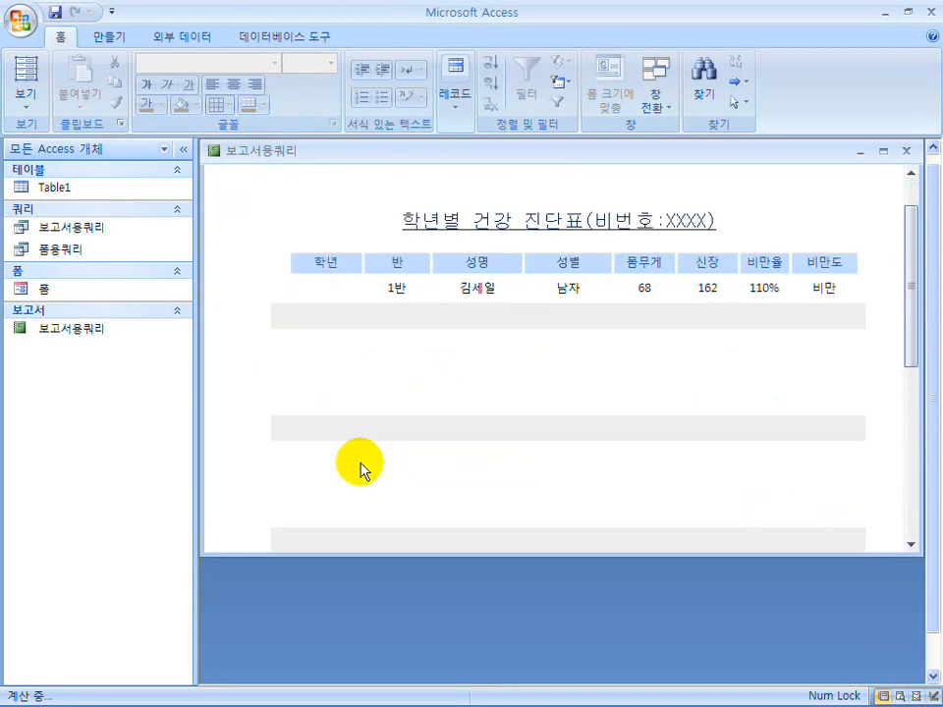
scroll(362, 465, "down", 6)
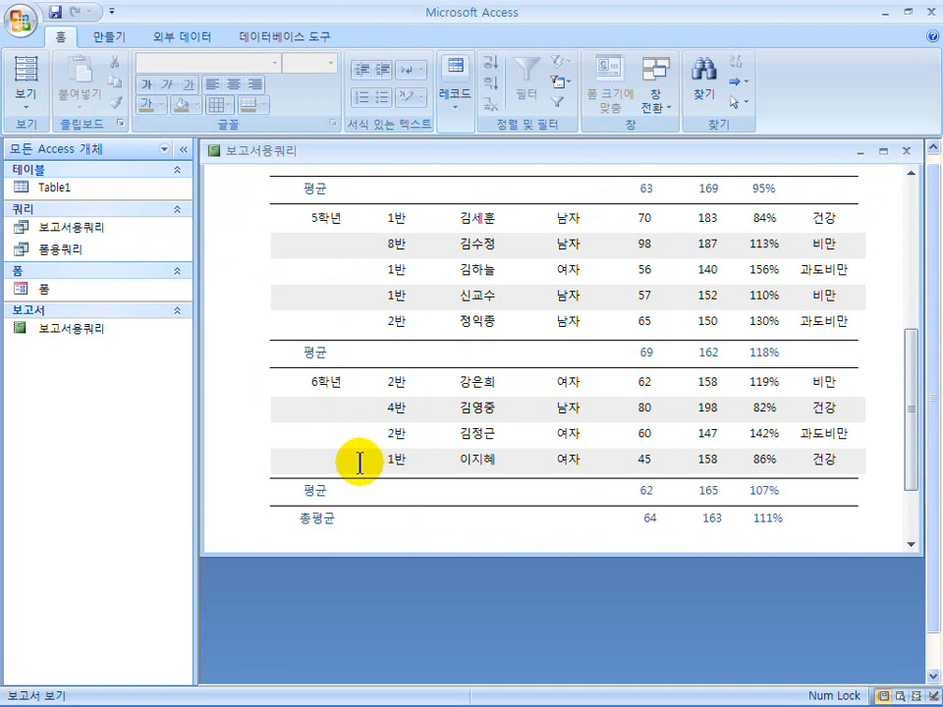
scroll(360, 463, "down", 1)
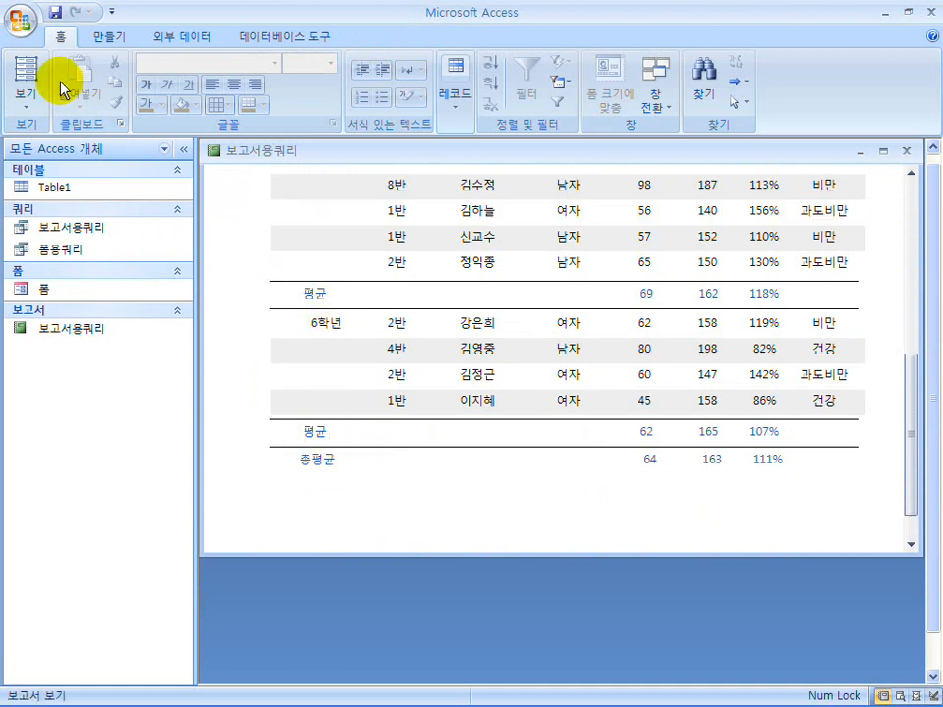
Step: Nudge the grade footer's 평균 label further right in design view until its right edge lines up with the 총평균 label
left_click(26, 98)
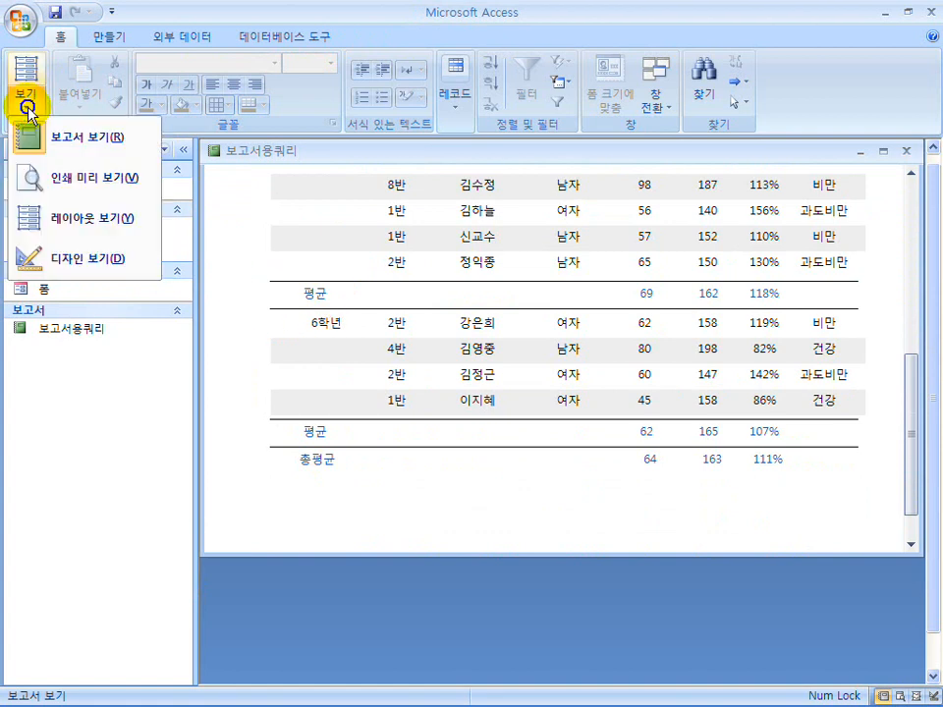
left_click(94, 250)
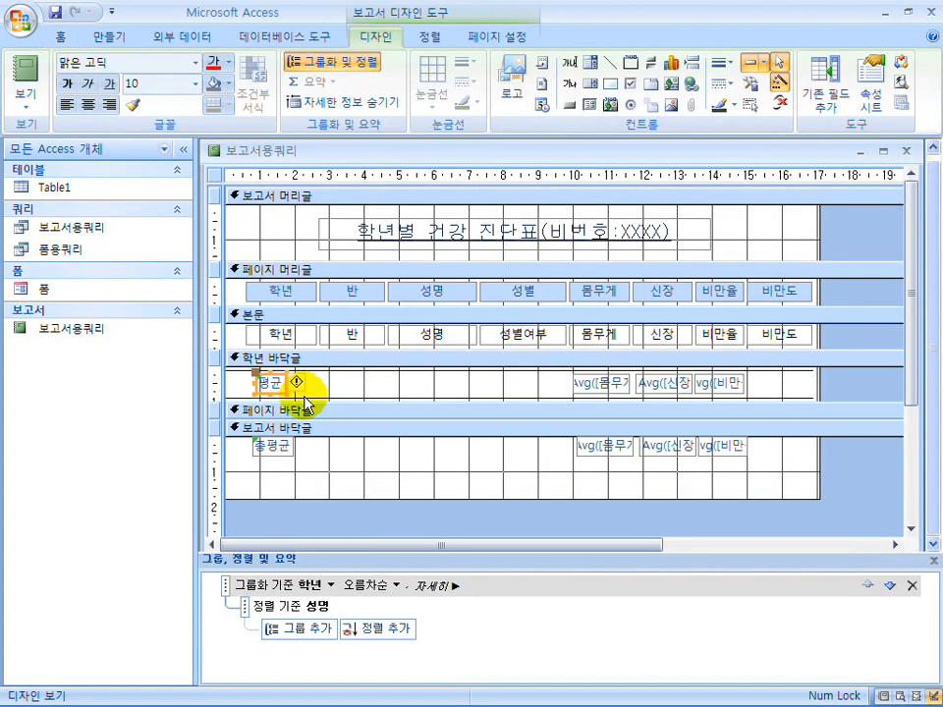
key("Right")
key("Right")
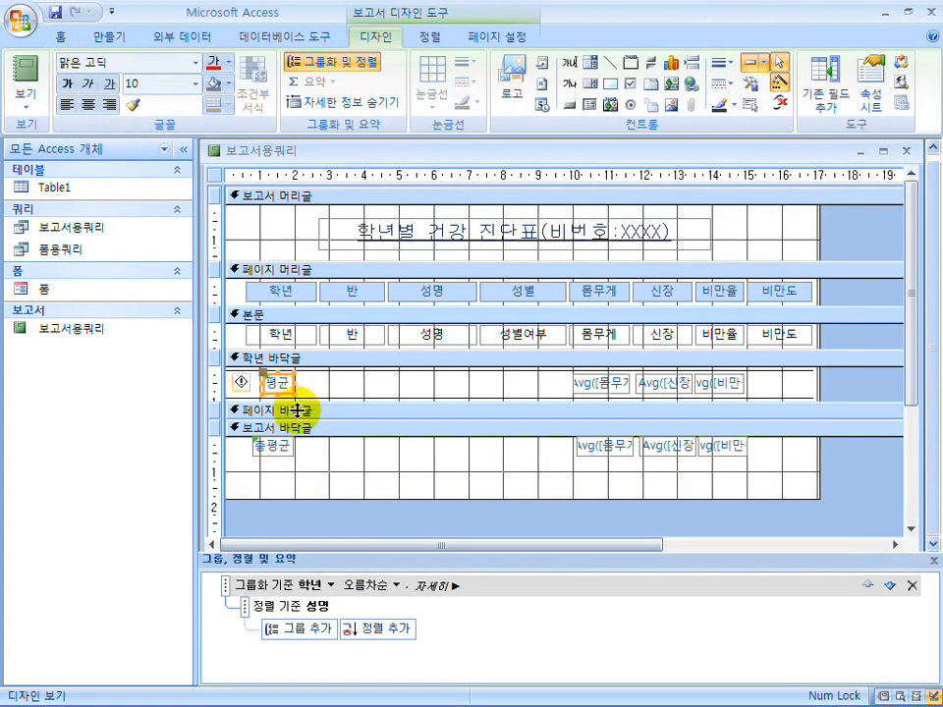
left_click(363, 453)
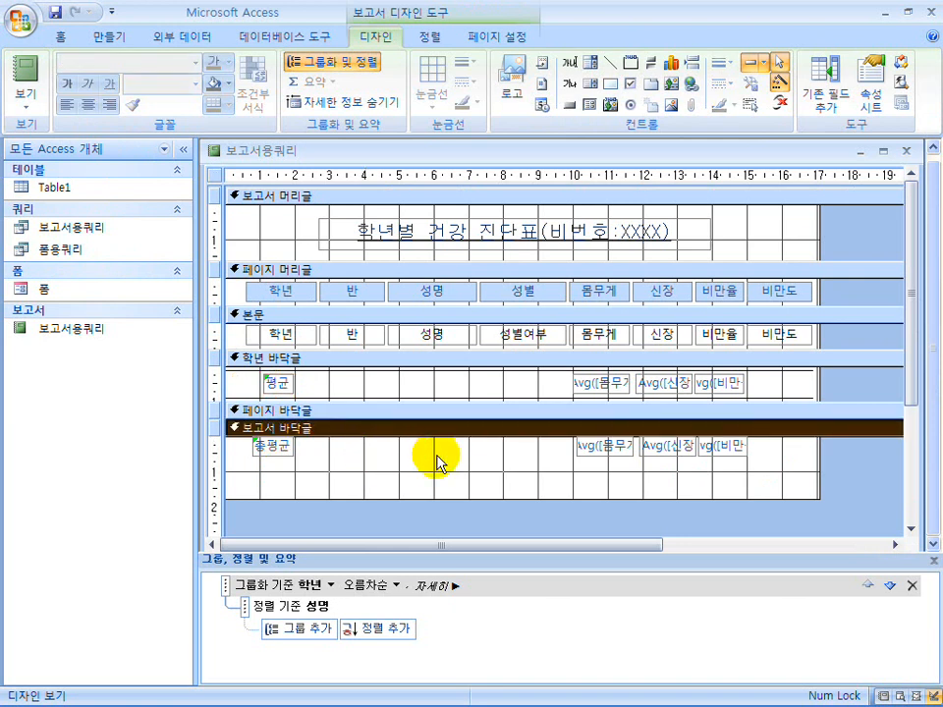
Step: Check the exam form's 평균 and 총평균 rows in the Hangul document 강의용기출문제모음.hwp, and return to the Access report
left_click(473, 689)
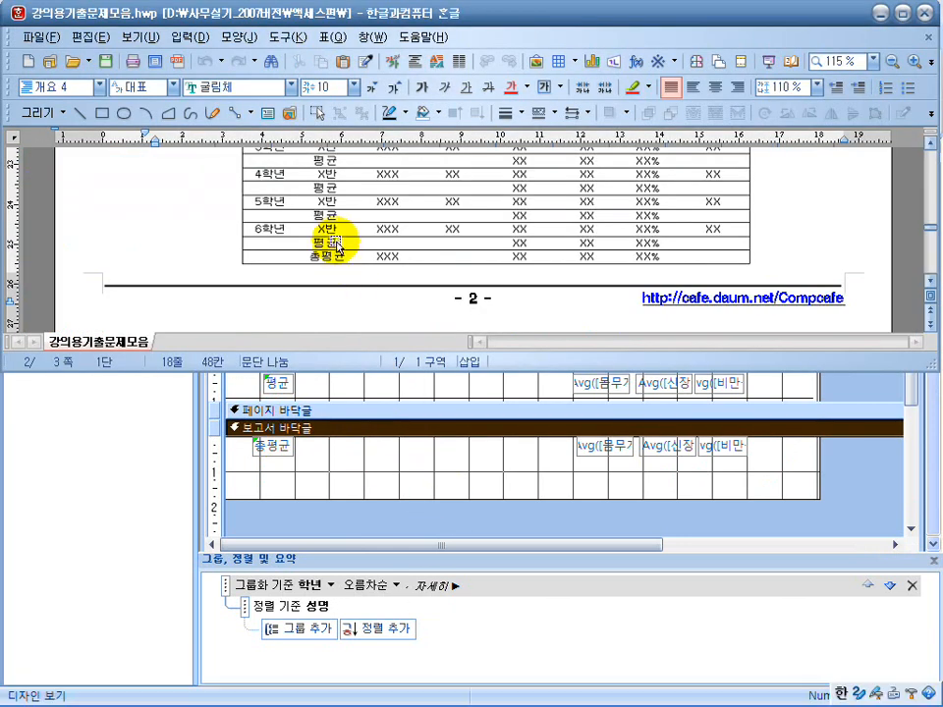
scroll(383, 255, "up", 1)
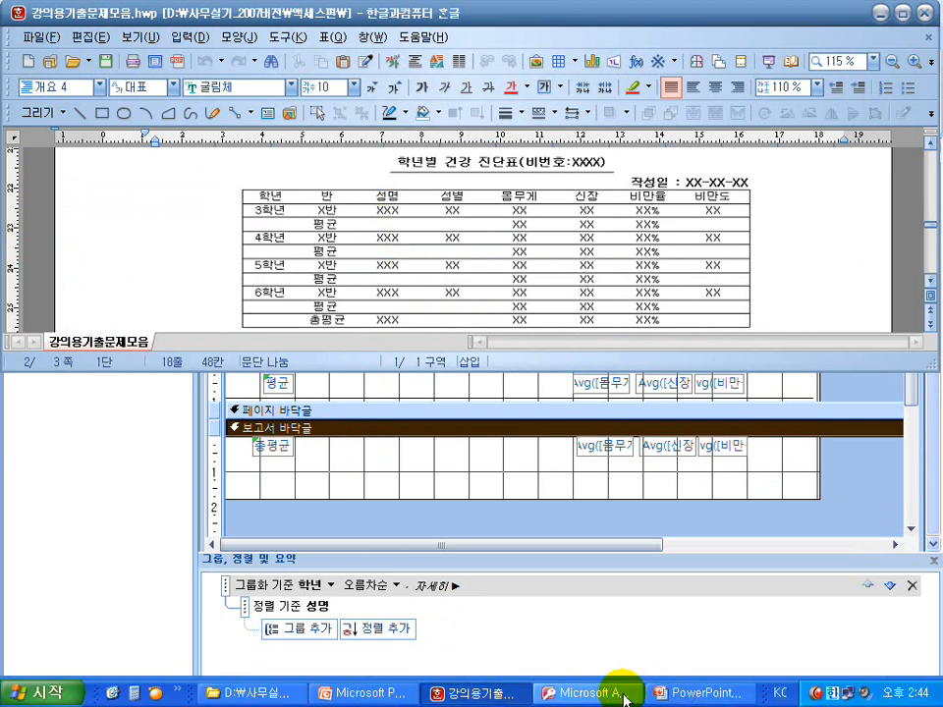
left_click(618, 695)
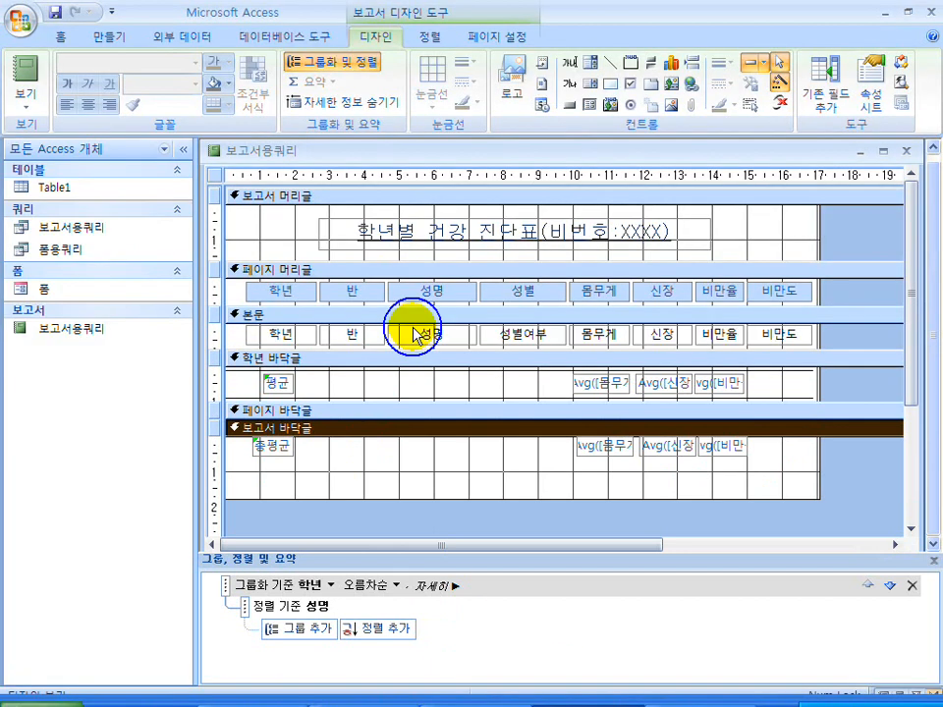
Step: Place an unbound text box in the report footer between 총평균 and the averages, and delete its attached label
left_click(568, 65)
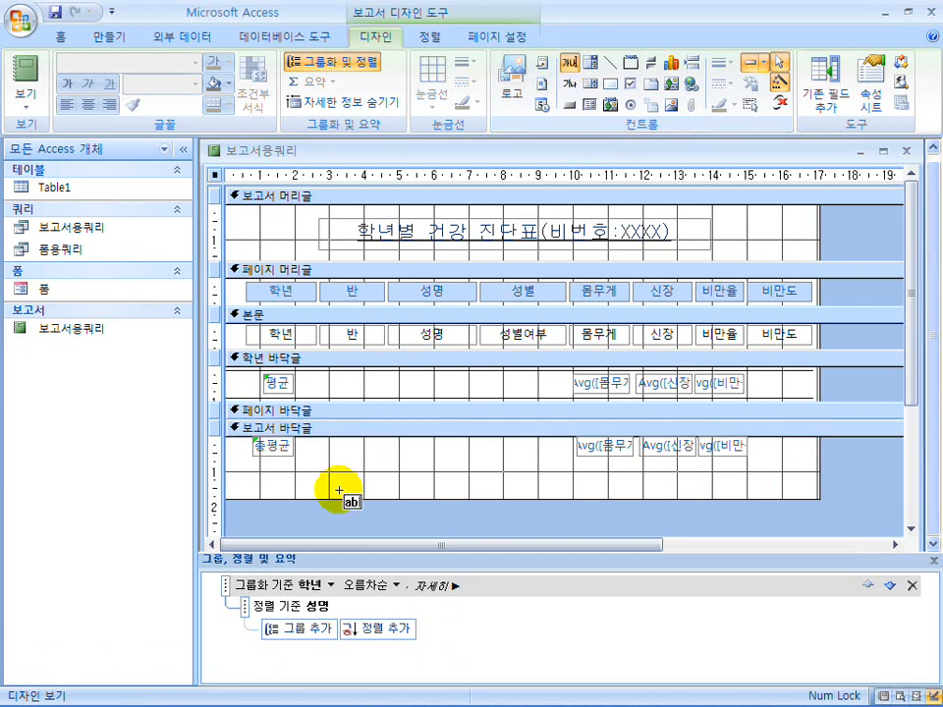
left_click(337, 445)
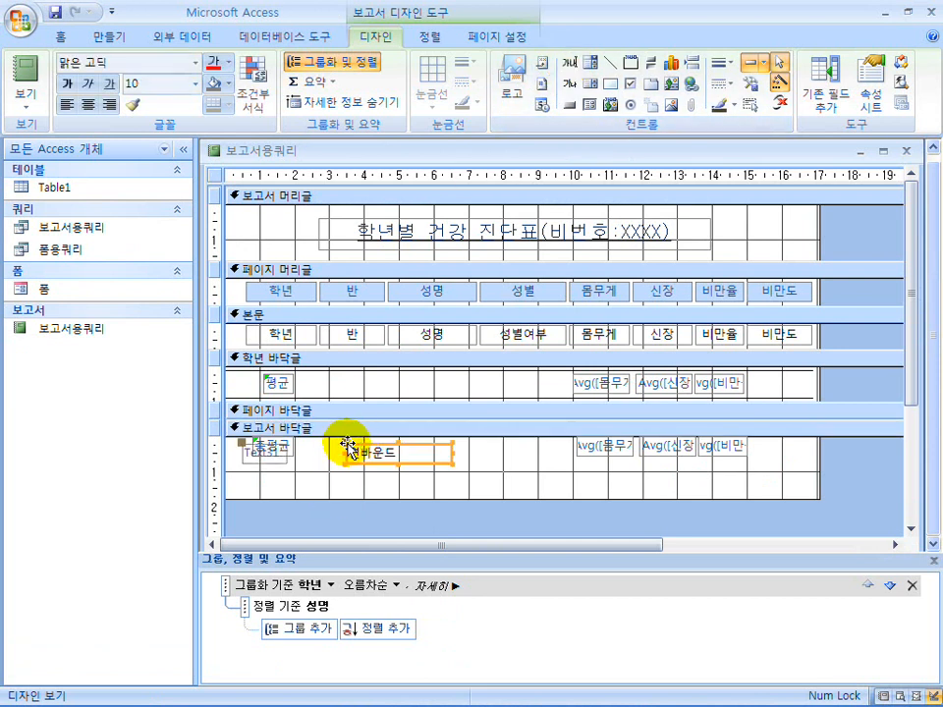
left_click_drag(368, 468, 395, 468)
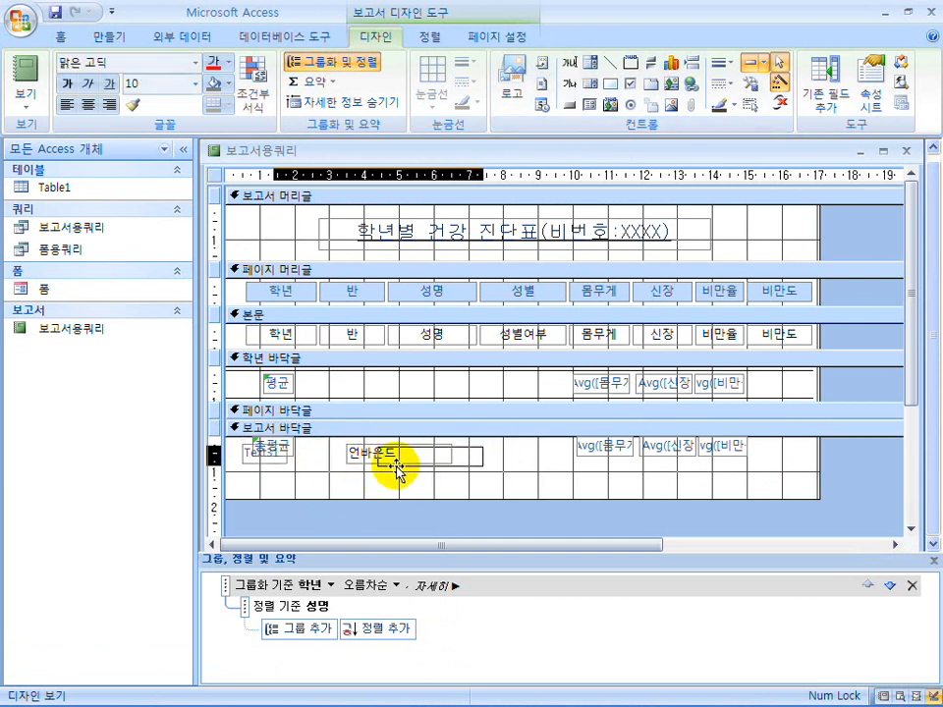
left_click(294, 461)
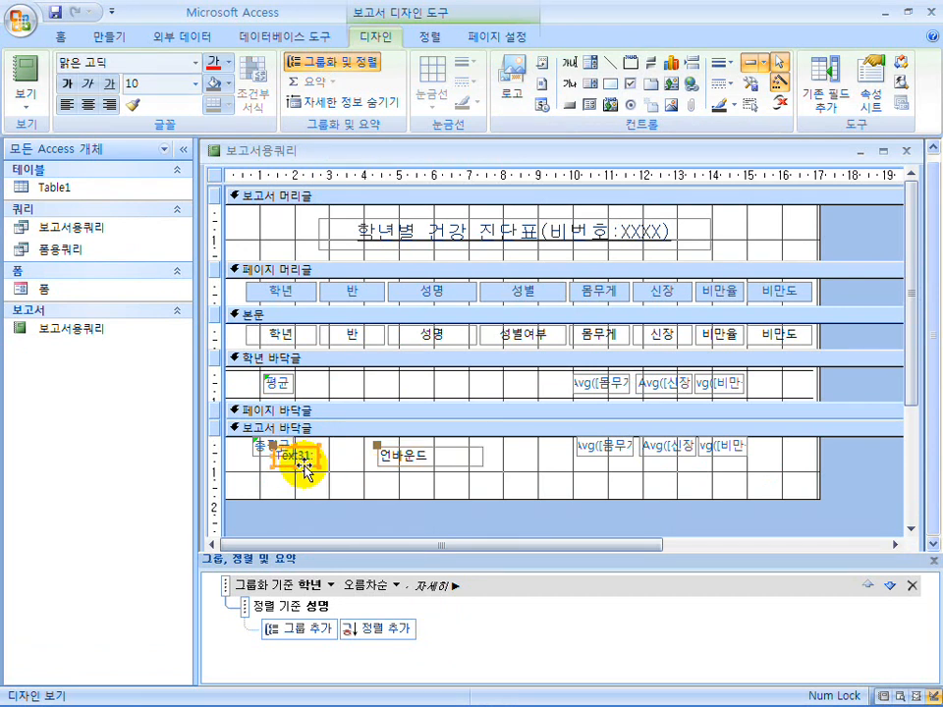
Step: Move the unbound text box under the 성명 column, narrow it to about 2 cm and enter the expression =Count(*)
left_click(398, 466)
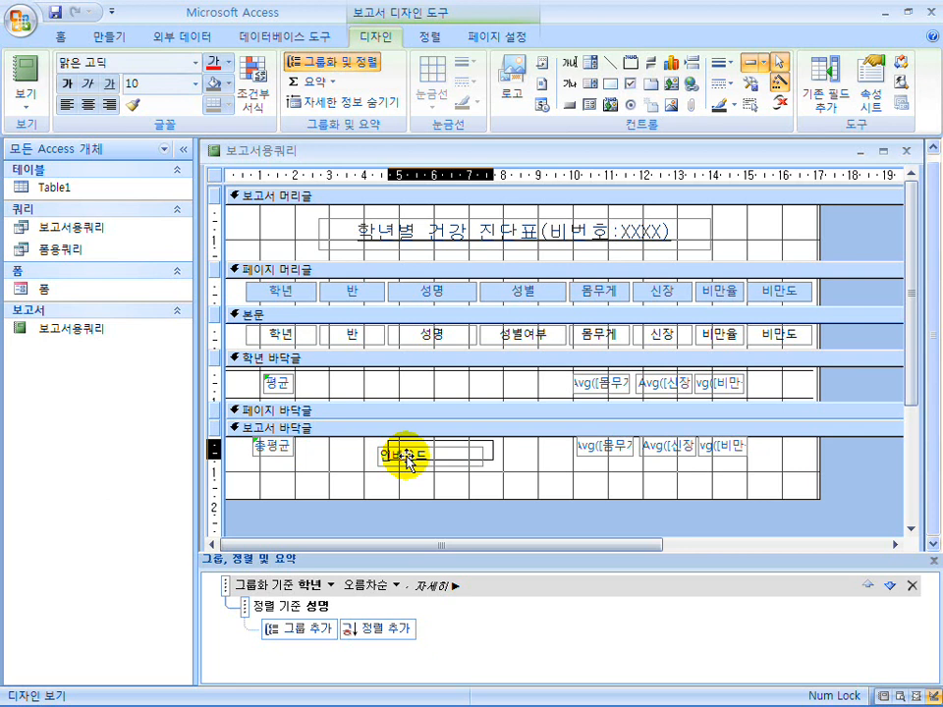
left_click_drag(410, 462, 408, 461)
left_click(460, 450)
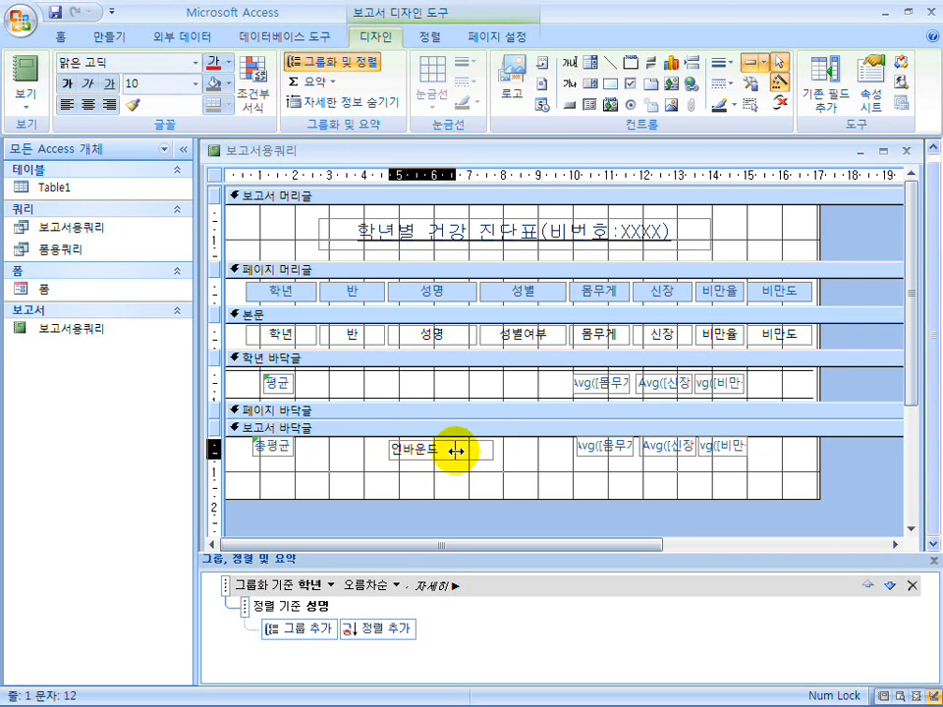
left_click(455, 451)
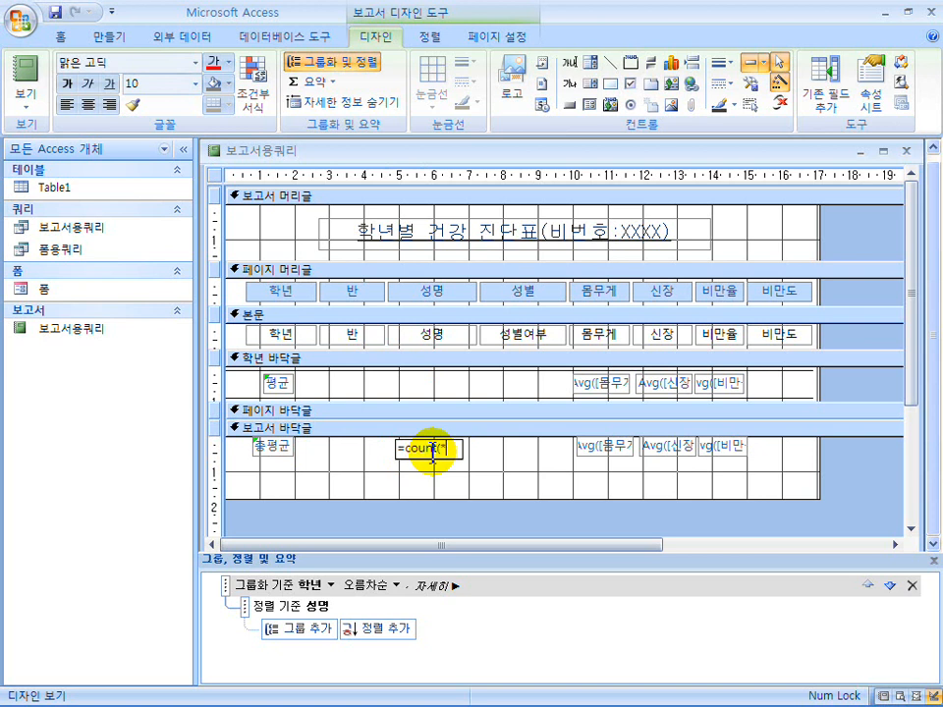
left_click(471, 477)
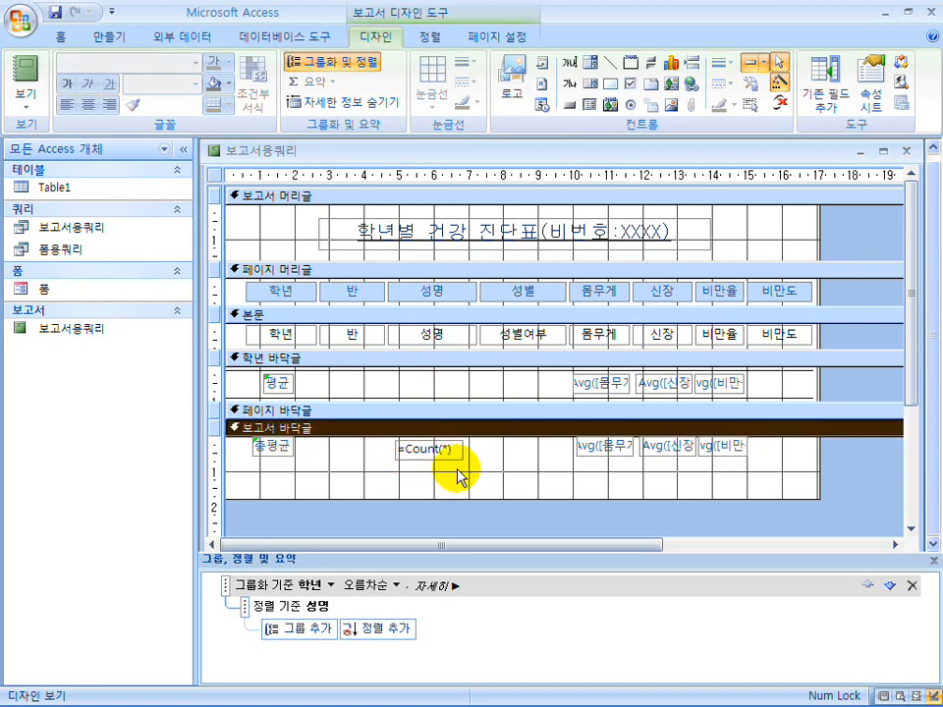
Step: Compare the 총평균 row at the end of the report in report view with the form in 강의용기출문제모음.hwp
left_click(17, 65)
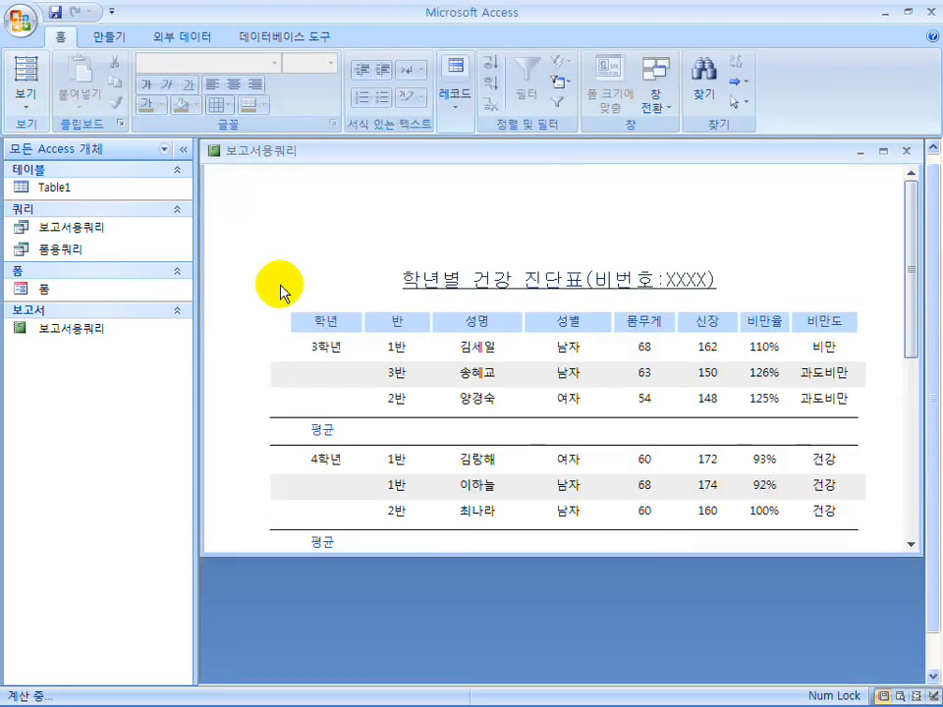
scroll(484, 422, "down", 4)
scroll(484, 418, "down", 3)
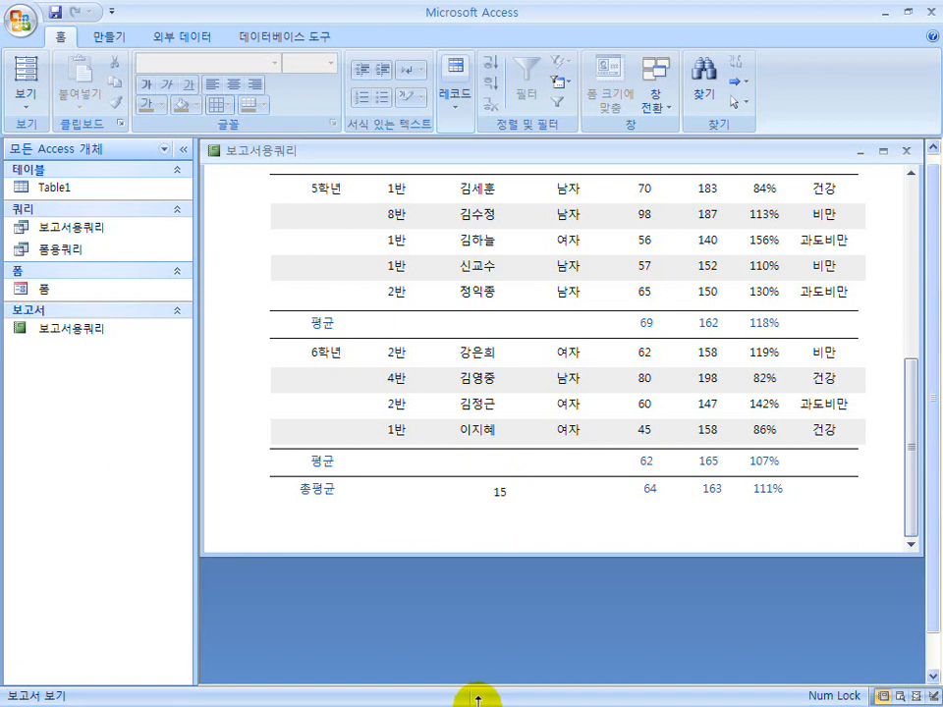
mouse_move(480, 699)
left_click(432, 690)
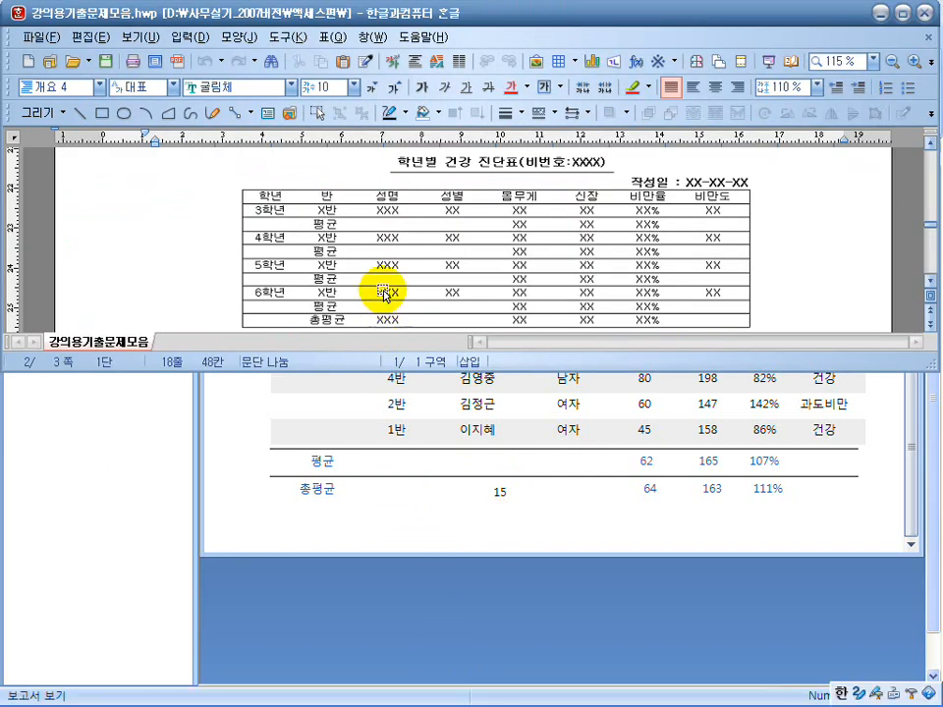
scroll(381, 291, "down", 1)
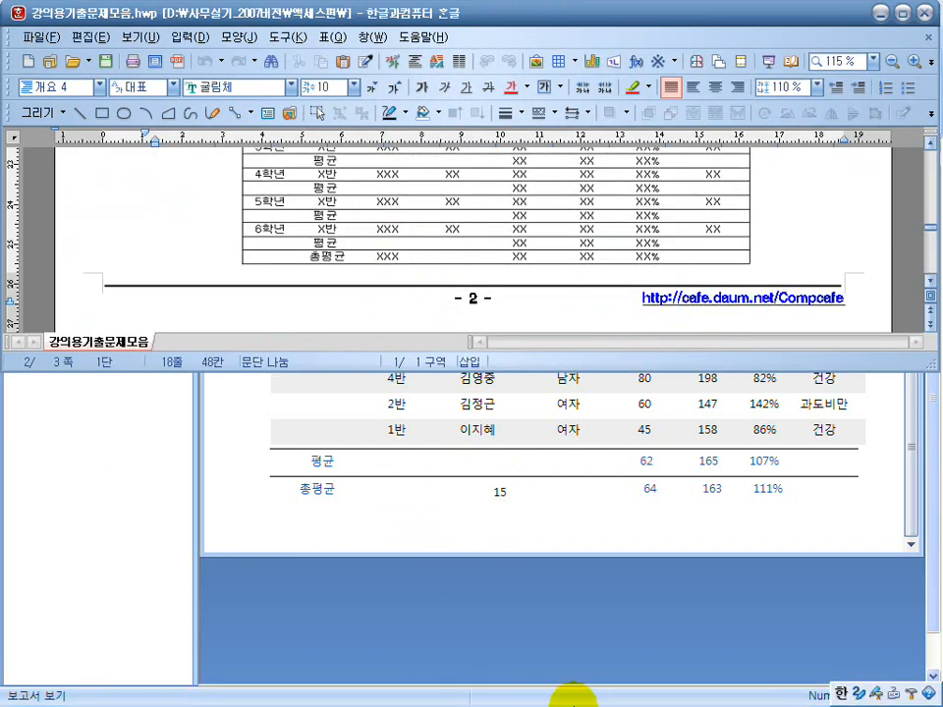
Step: Return to the Access report, center the text of the =Count(*) box in the report footer and check the 총평균 row in report view
mouse_move(567, 700)
left_click(595, 691)
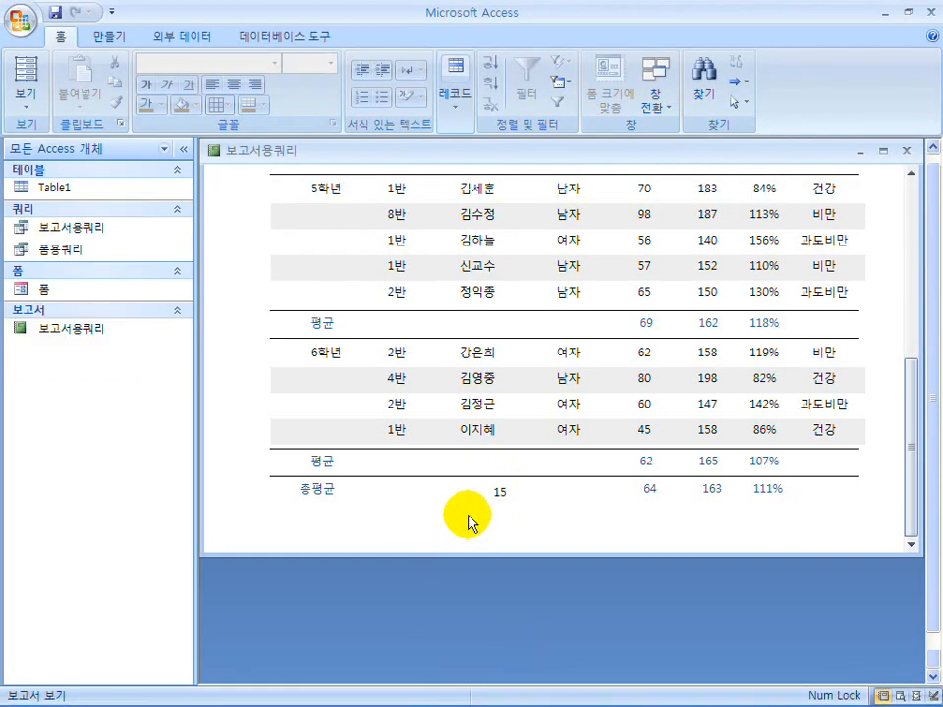
left_click(22, 99)
left_click(39, 258)
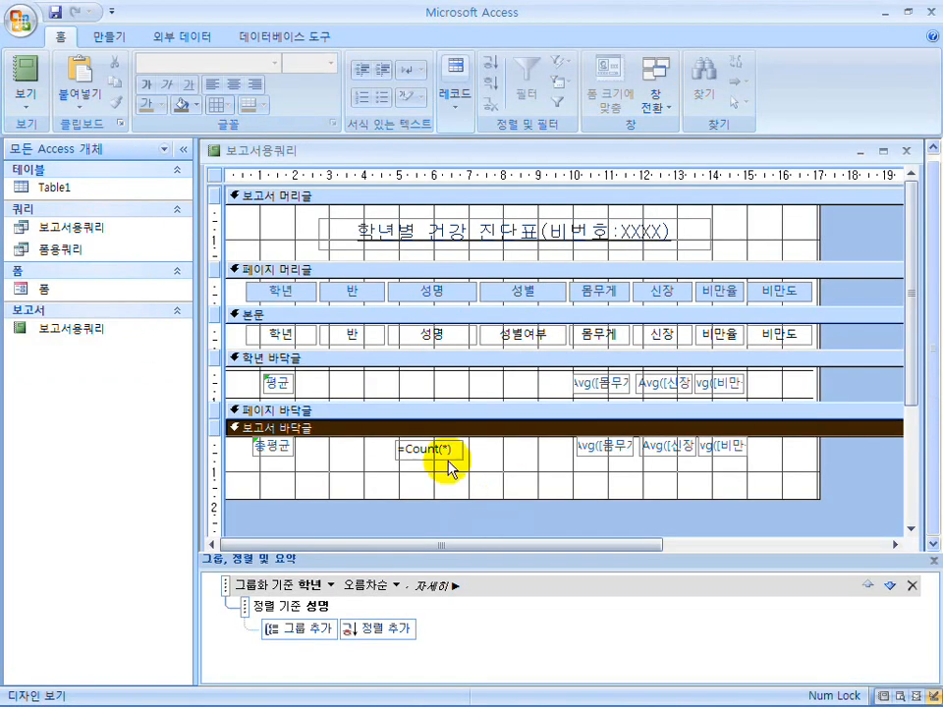
left_click(441, 456)
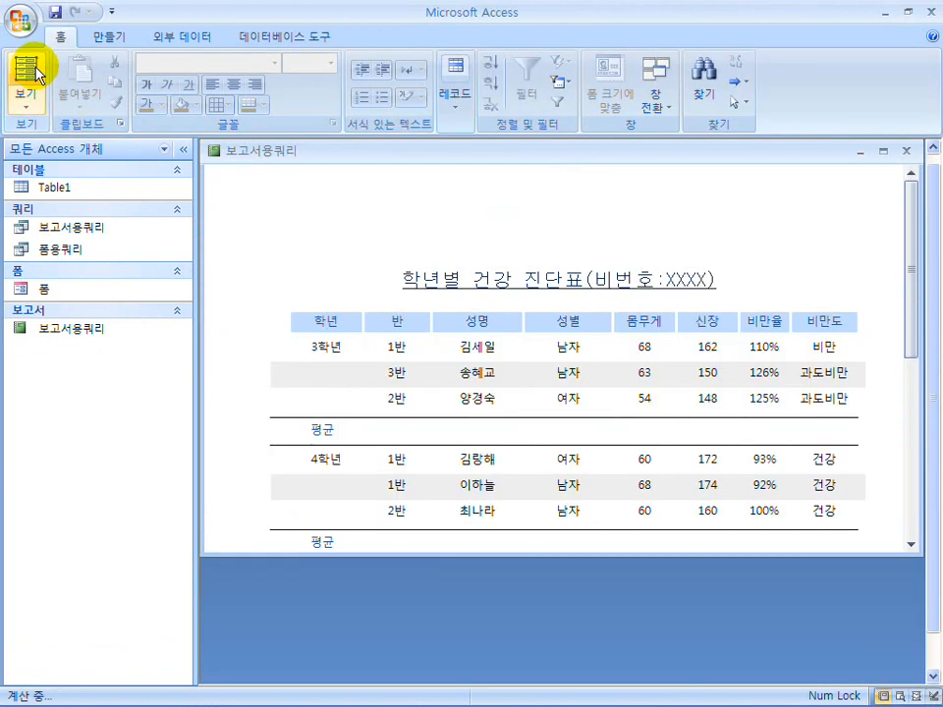
scroll(446, 416, "down", 8)
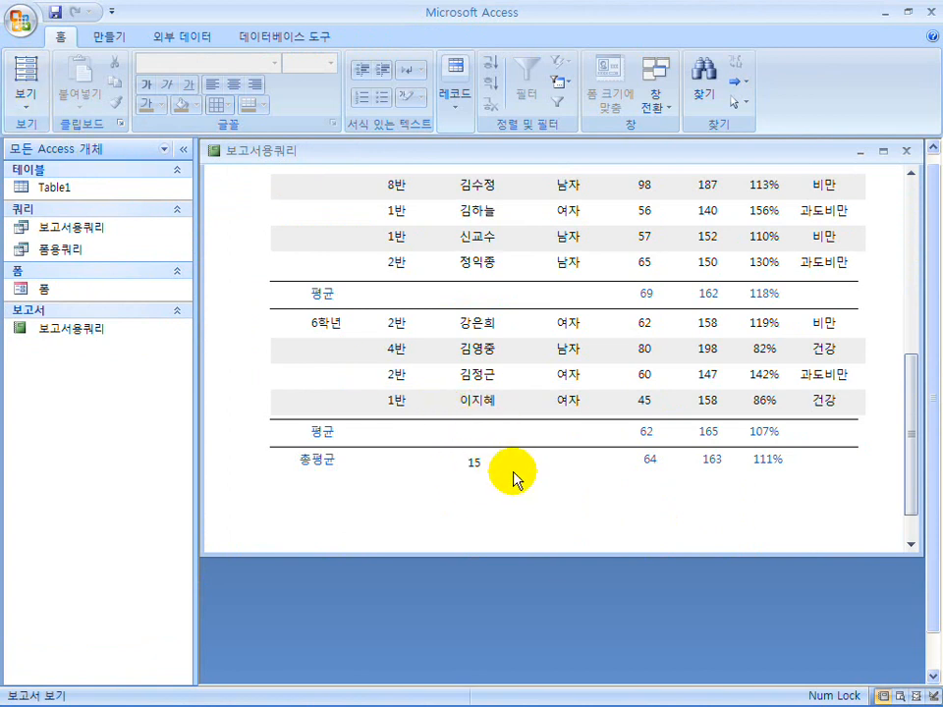
Step: Copy the =Count(*) text box into the 학년 group footer, place it under the 성명 column and check the group counts in report view
left_click(27, 98)
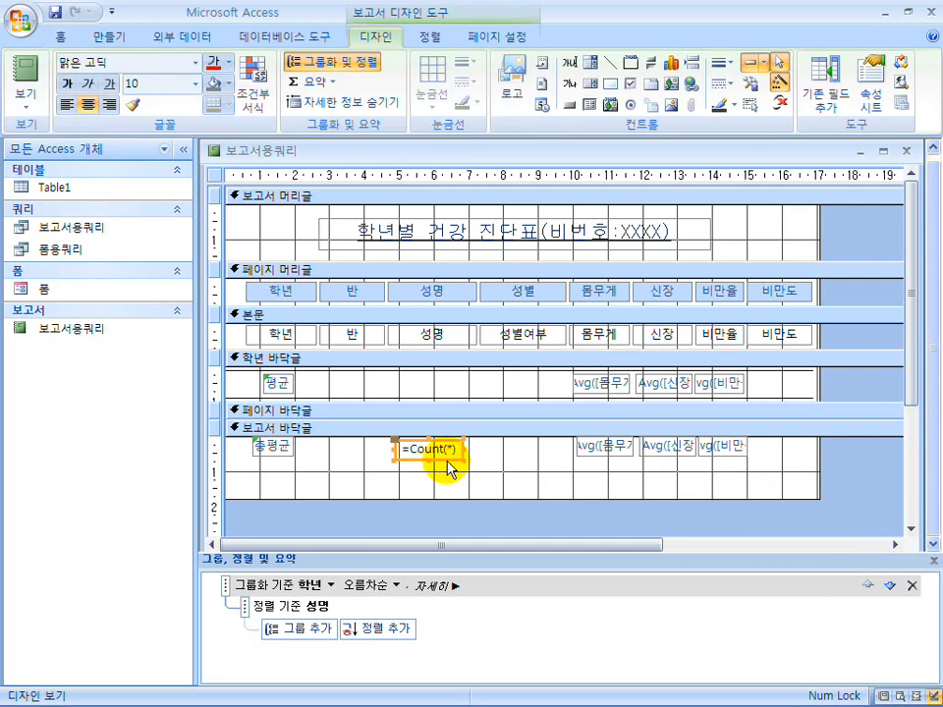
left_click(400, 385)
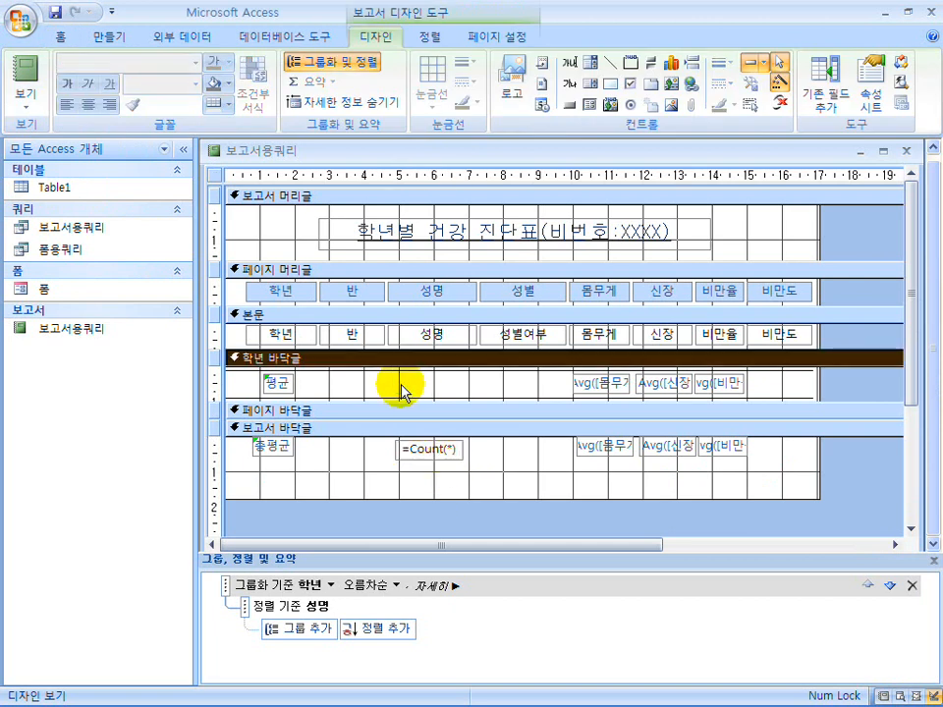
key("ctrl+v")
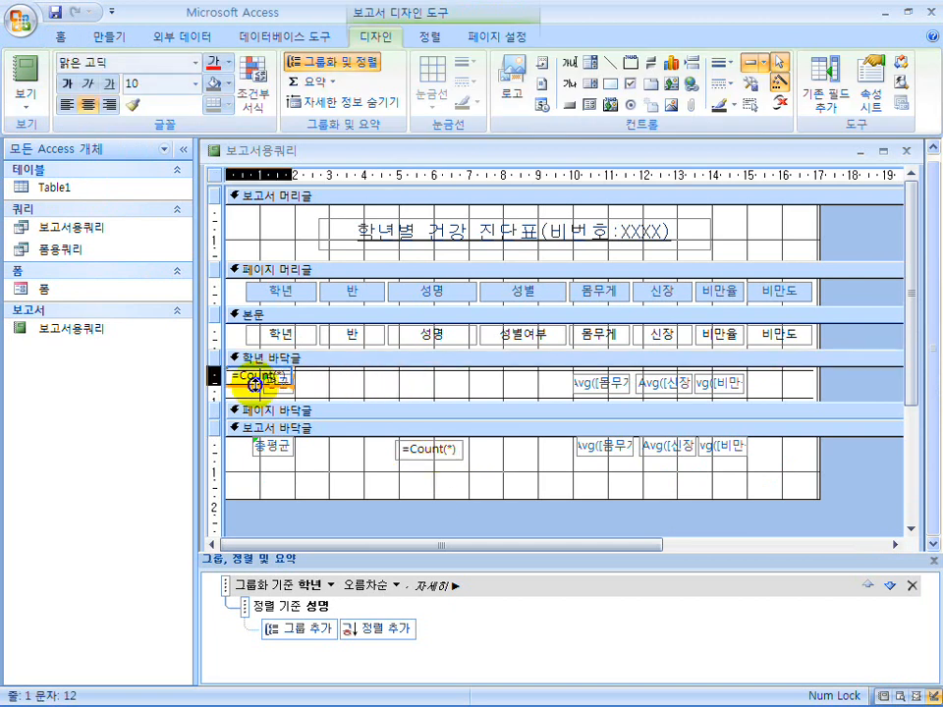
left_click_drag(246, 390, 413, 395)
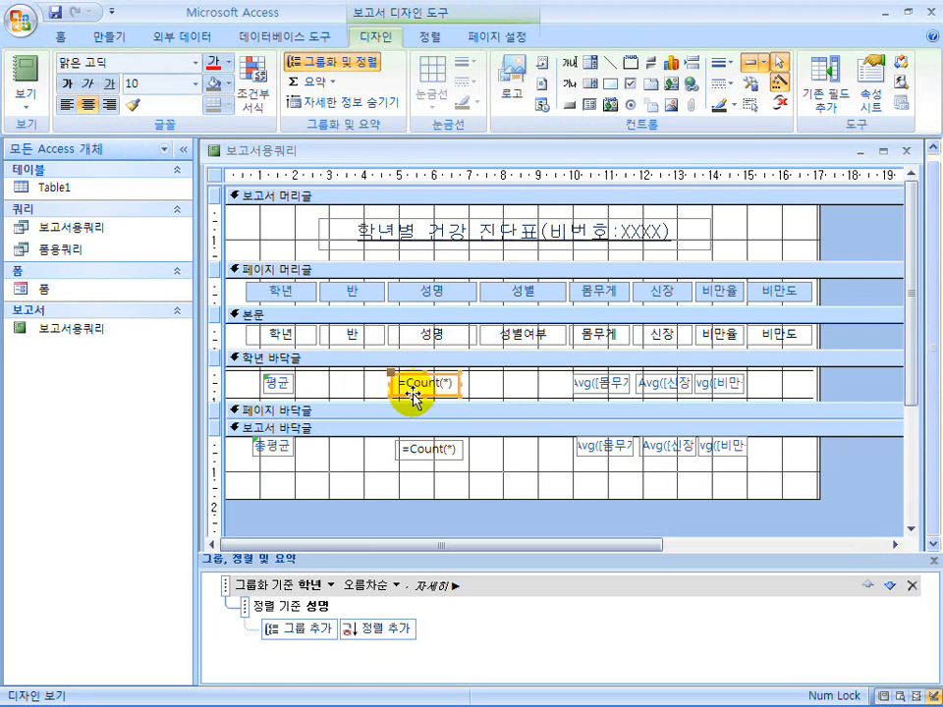
left_click(32, 86)
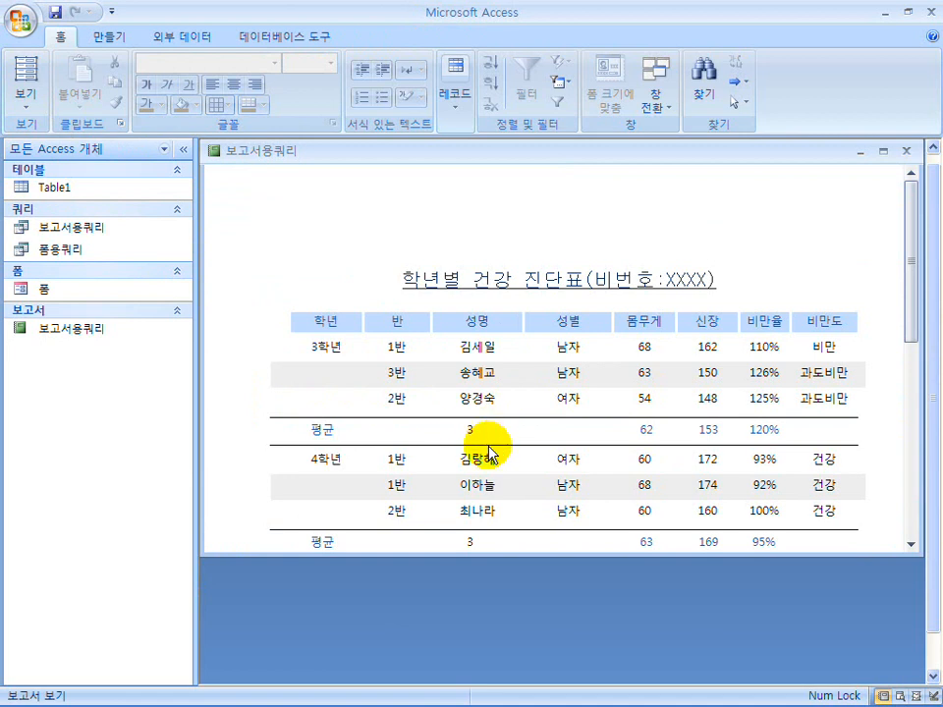
scroll(489, 454, "down", 2)
scroll(489, 453, "down", 3)
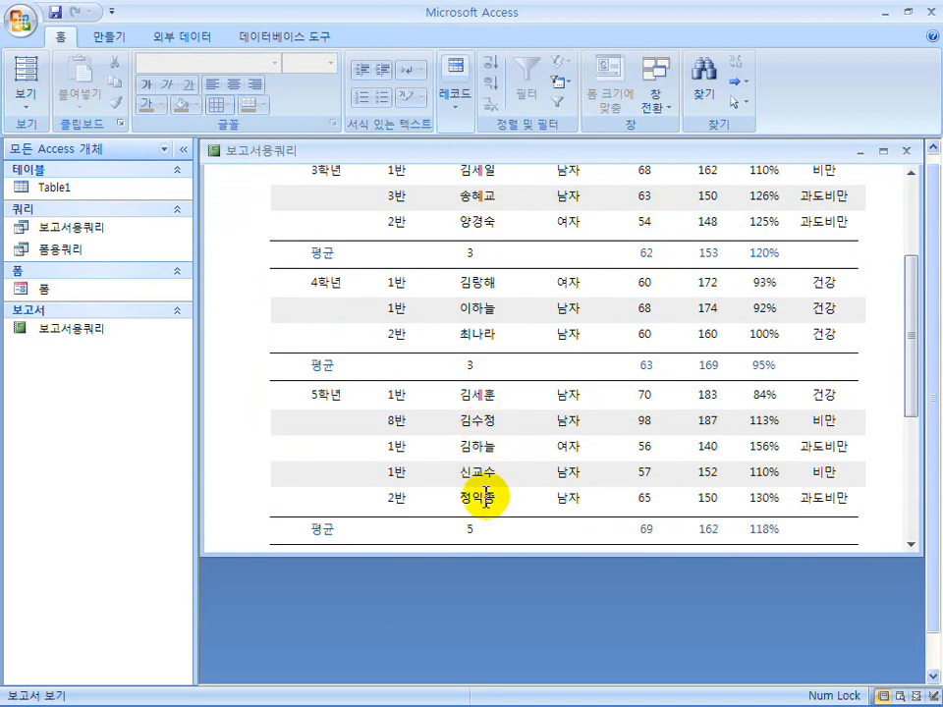
scroll(489, 481, "down", 3)
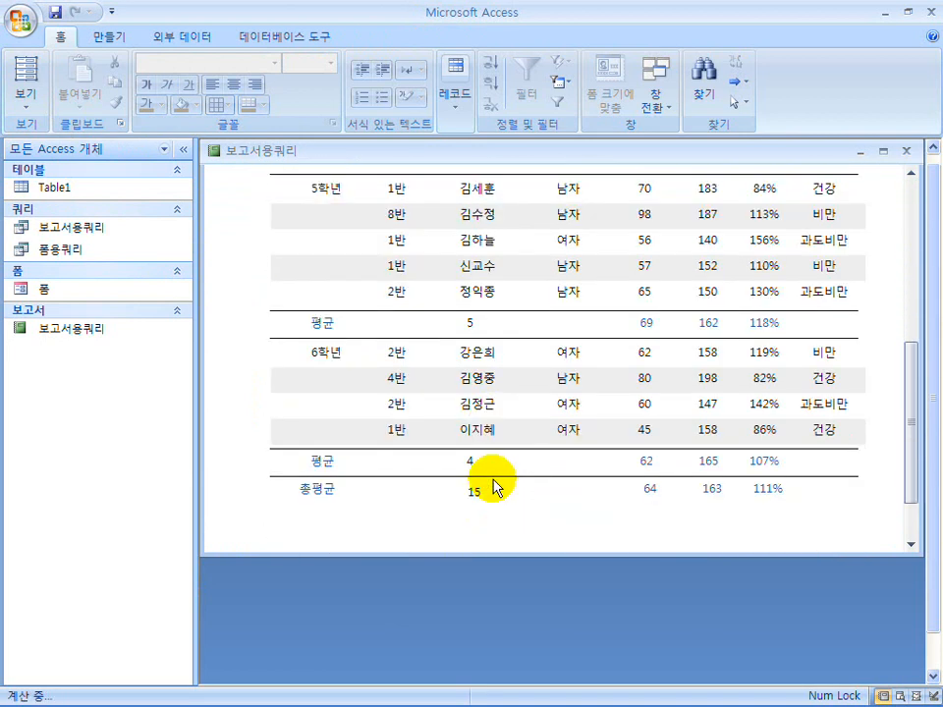
Step: Change the expression of the count text box in the 학년 group footer to =Count(*) & "명"
left_click(26, 98)
left_click(86, 258)
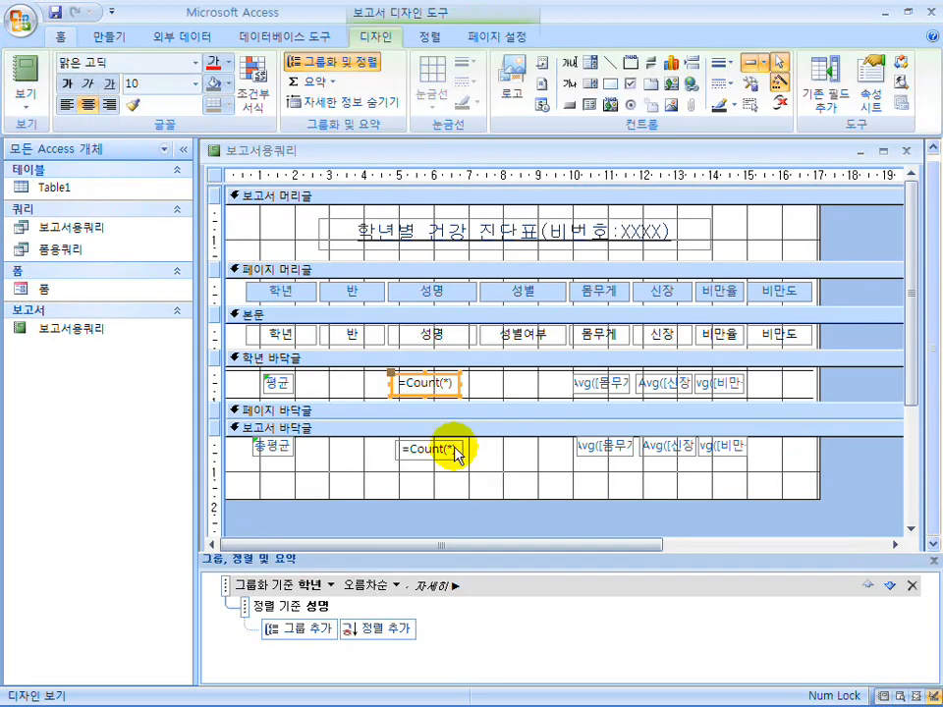
right_click(432, 383)
left_click(438, 382)
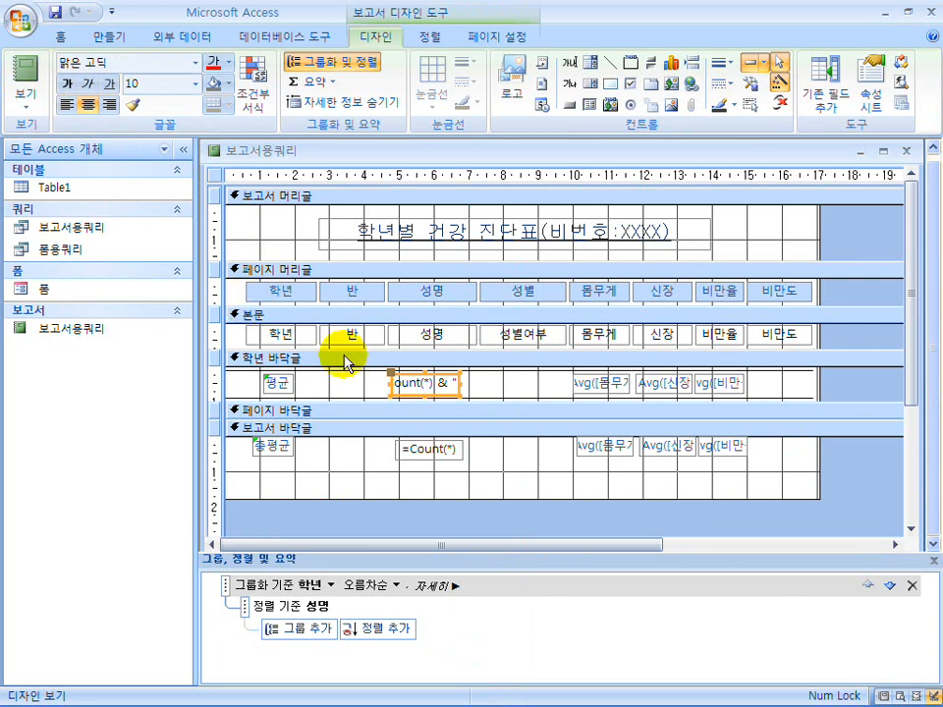
Step: Copy & "명" from the group footer's control source, set the report footer's count box to =Count(*) & "명" and check the report's end
right_click(441, 388)
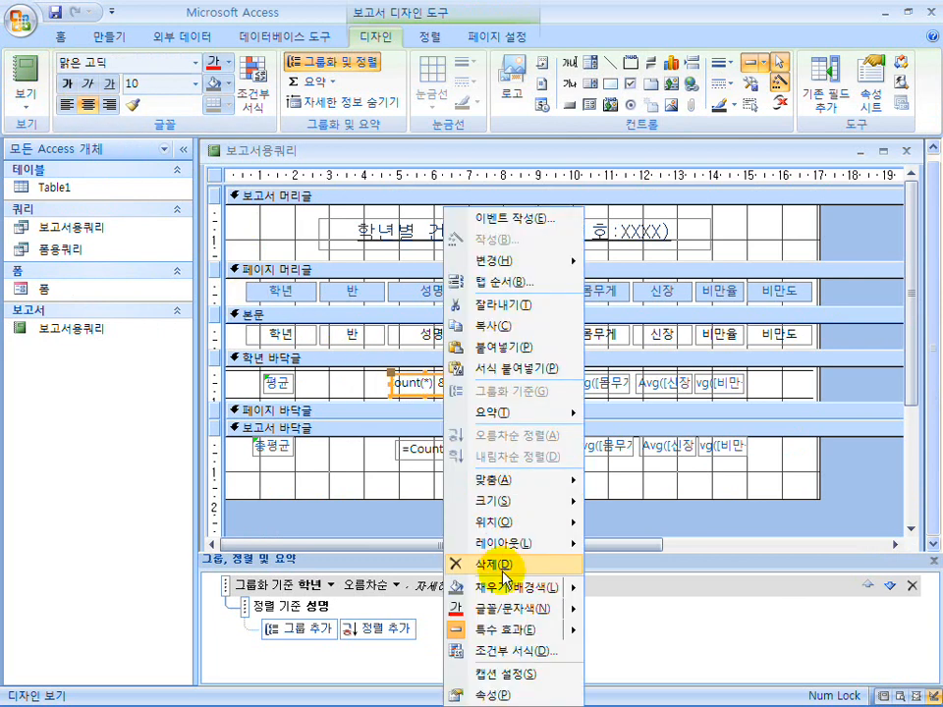
left_click(509, 690)
left_click(315, 298)
left_click_drag(316, 298, 247, 298)
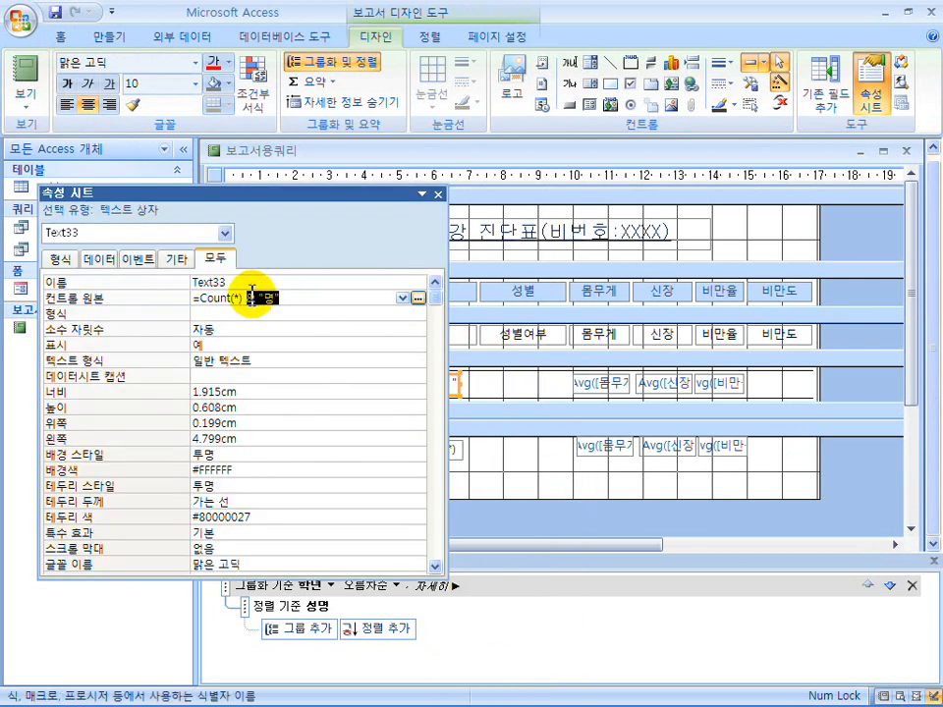
left_click_drag(324, 194, 754, 122)
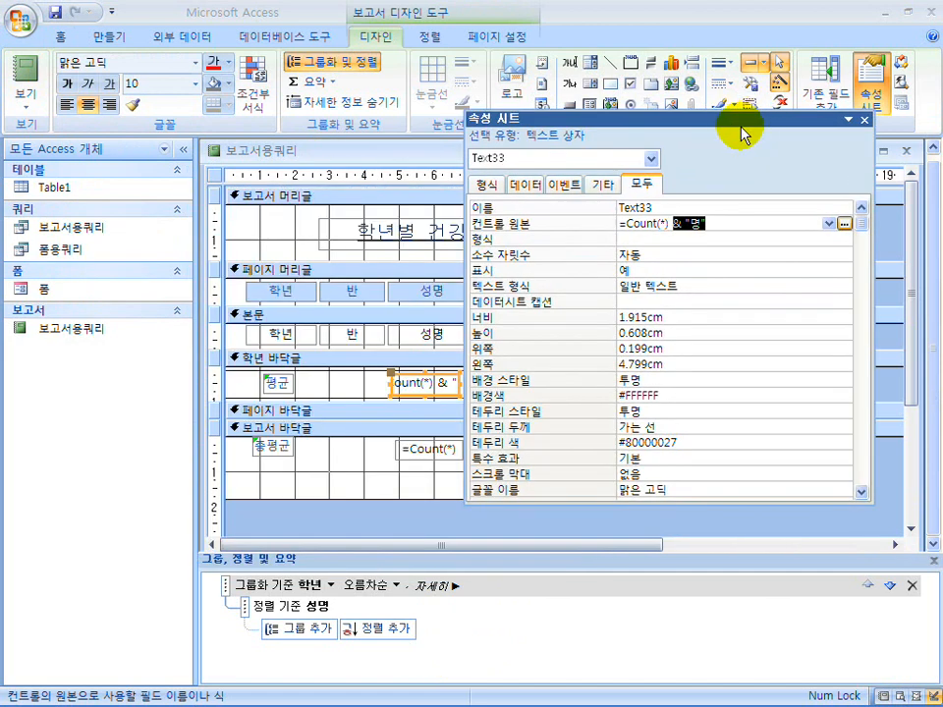
left_click(701, 224)
type("& \"명\"")
key("Return")
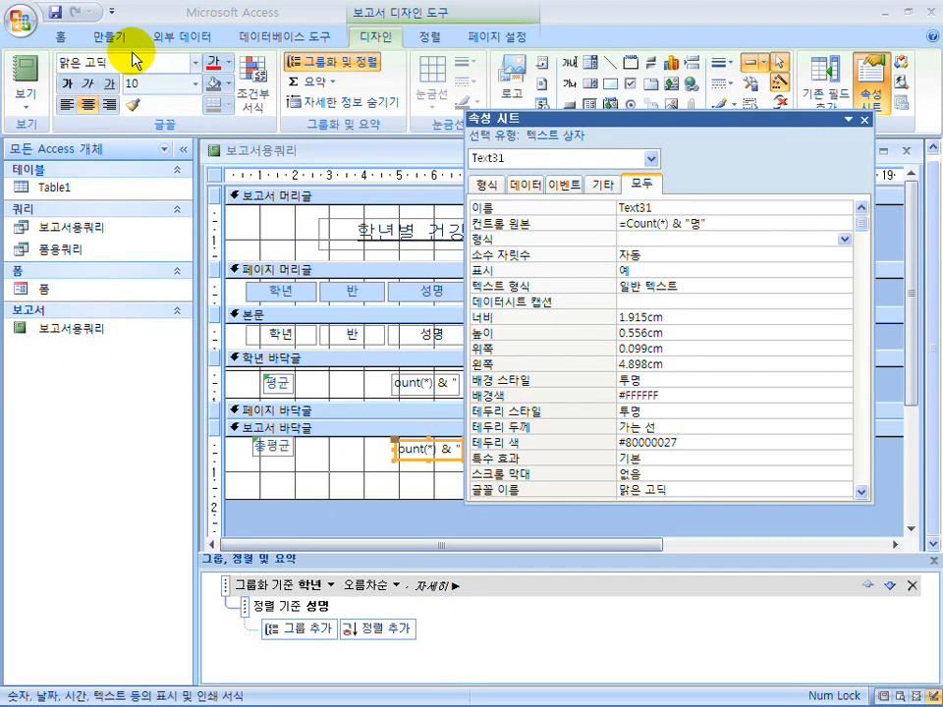
left_click(25, 66)
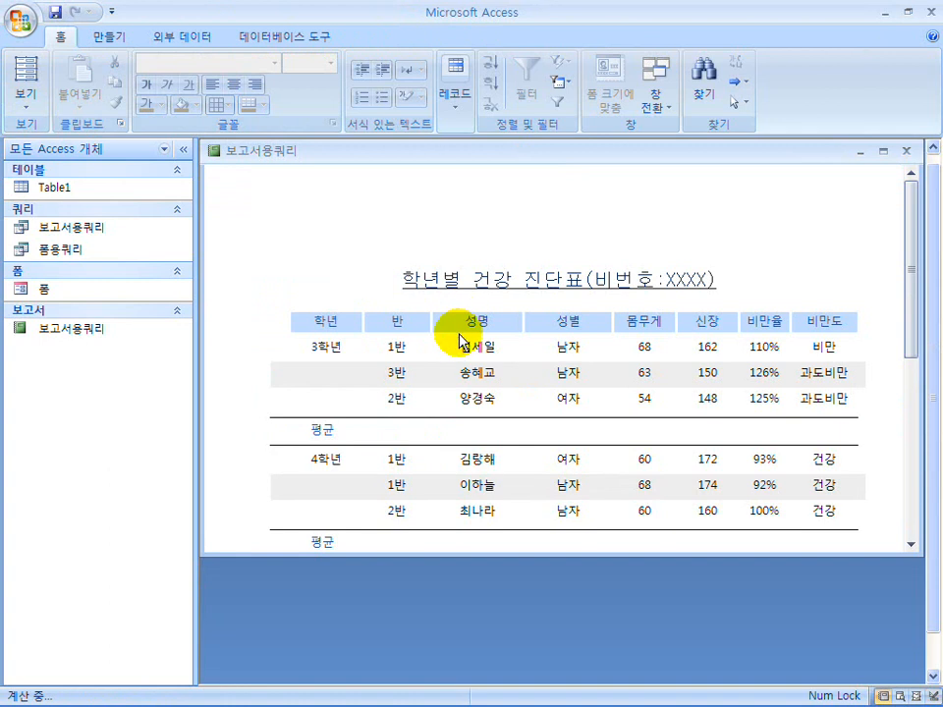
scroll(459, 341, "down", 8)
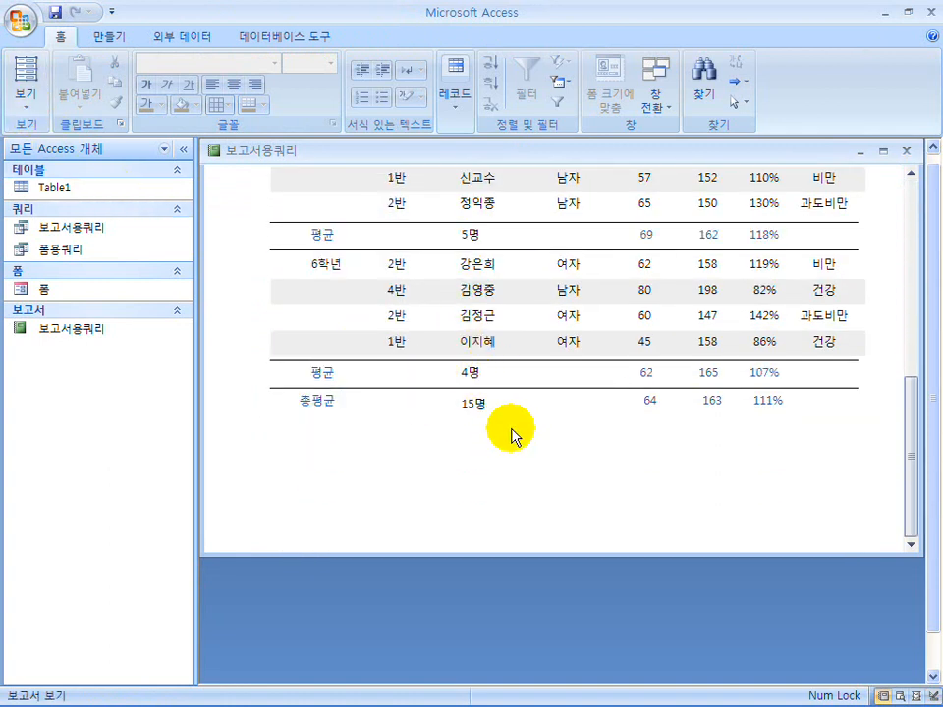
Step: Return to design view, close the property sheet and reduce the report footer's height to about 0.9 cm, just below the 총평균 row
left_click(25, 102)
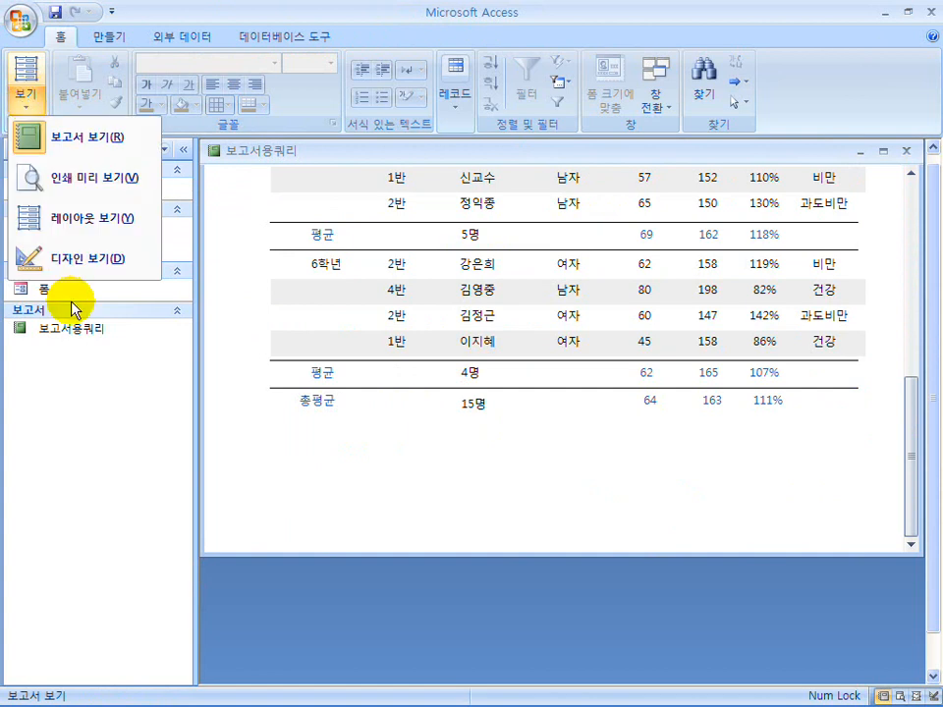
left_click(76, 257)
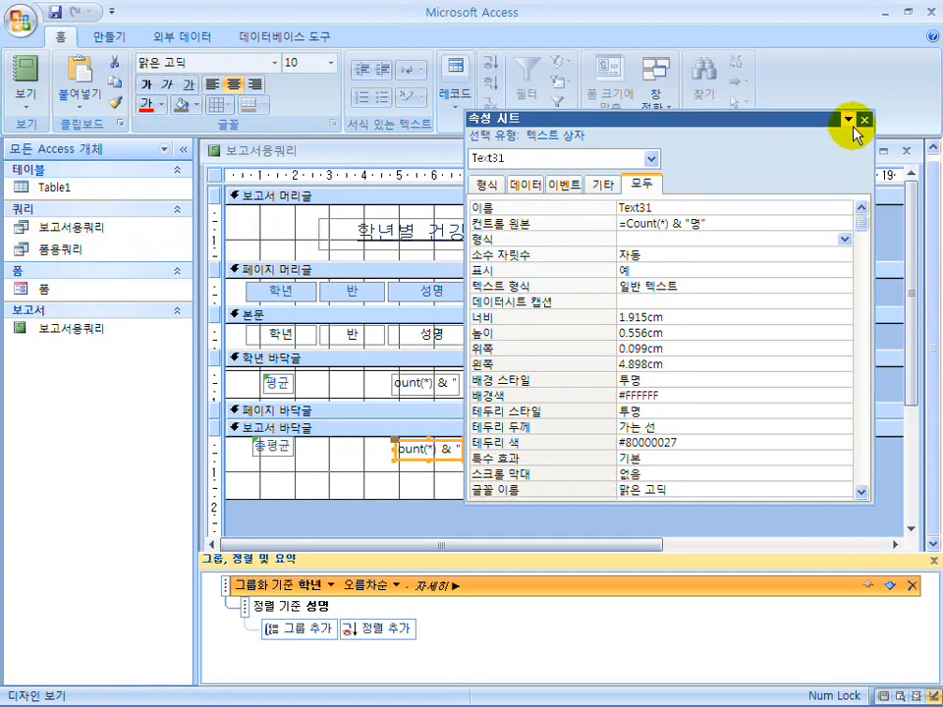
left_click(863, 120)
left_click(511, 491)
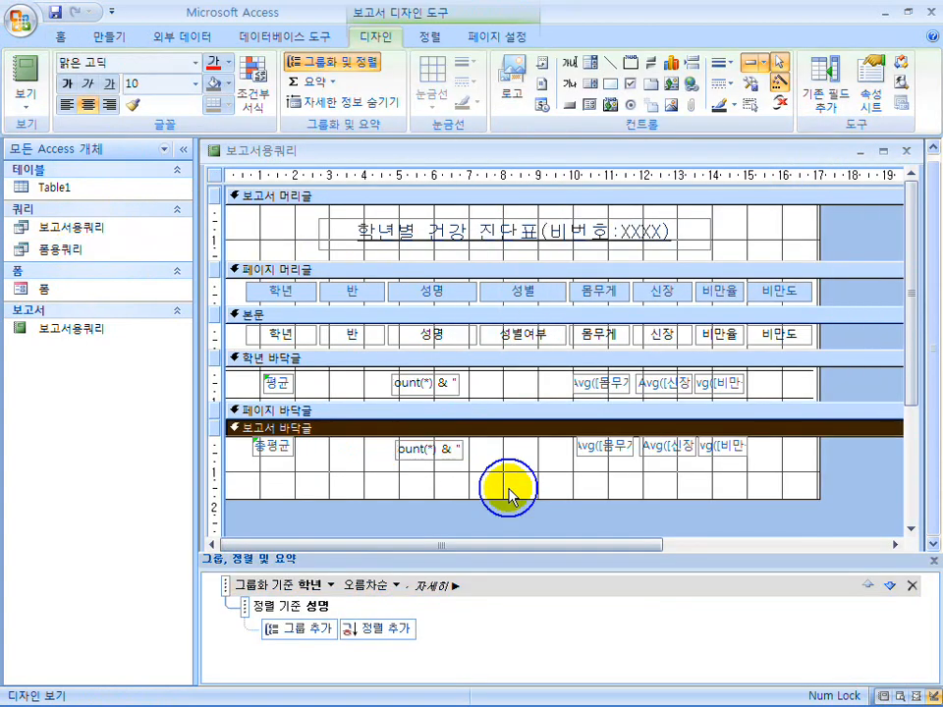
left_click_drag(505, 499, 517, 468)
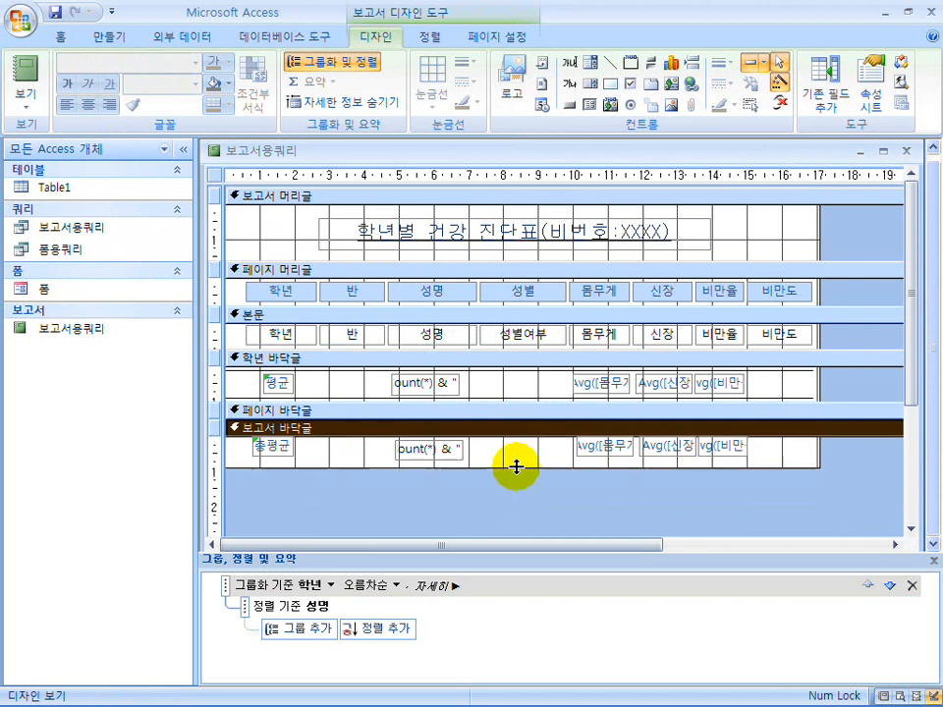
mouse_move(411, 418)
left_mouse_down()
mouse_move(421, 504)
mouse_move(398, 432)
mouse_move(406, 412)
mouse_move(408, 420)
left_mouse_up()
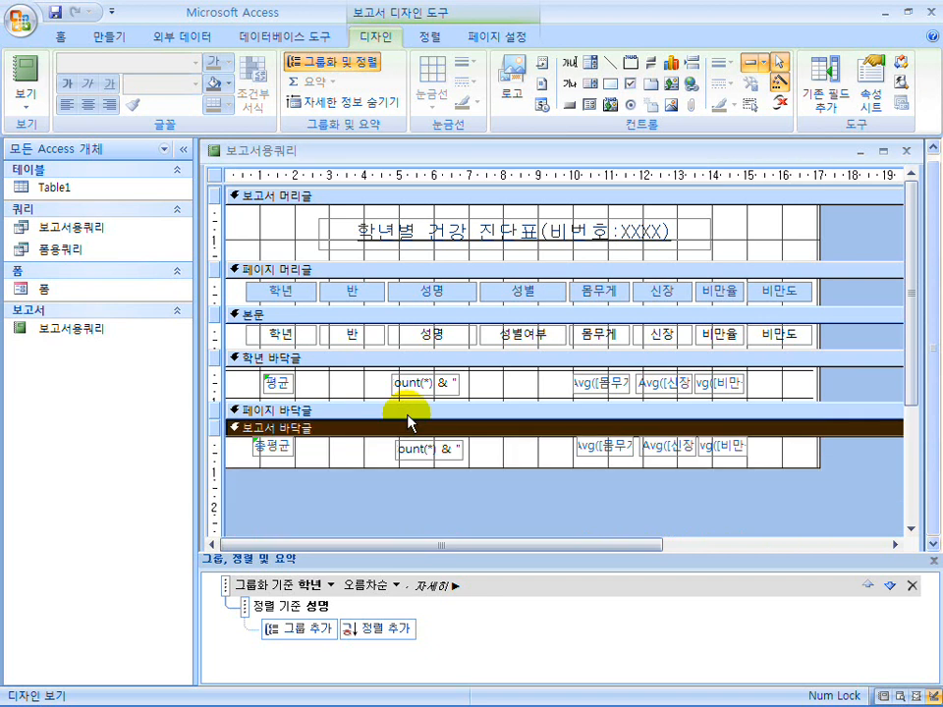